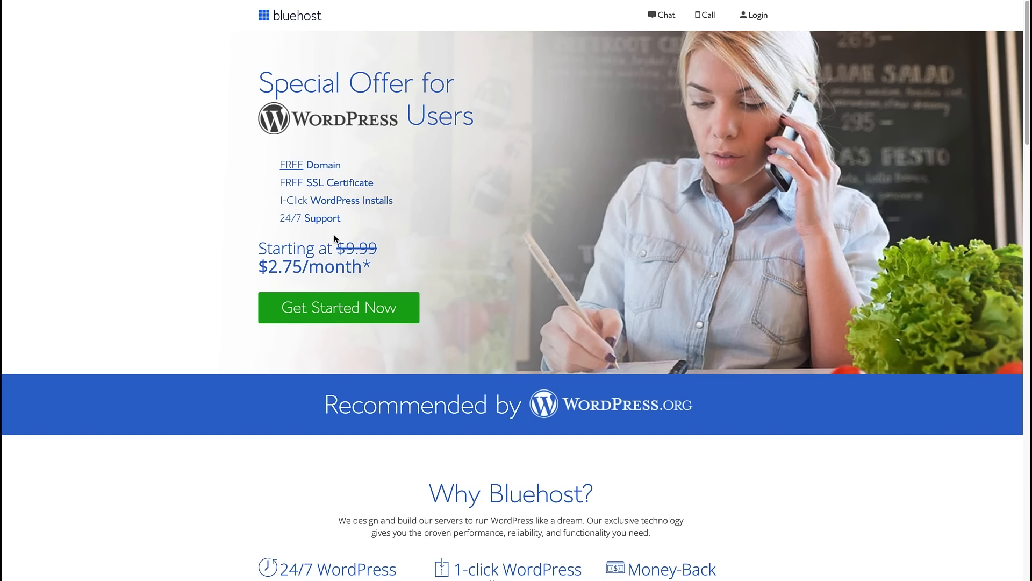
# Start a hosting sign-up with the Choice Plus plan and the new domain mynewonlinestore.com.
pyautogui.click(331, 321)
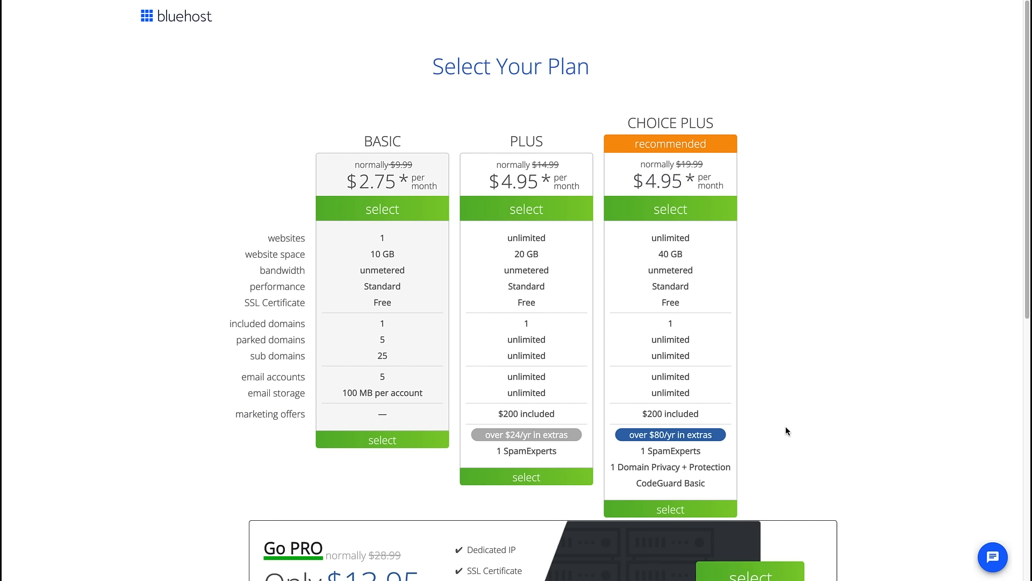
pyautogui.click(661, 515)
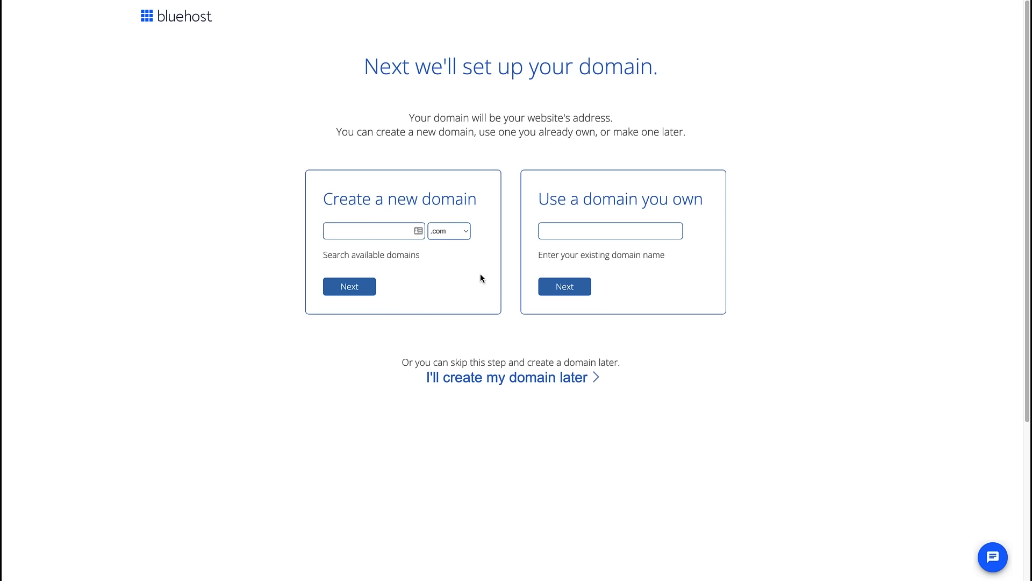
pyautogui.click(363, 233)
pyautogui.write('mynewonlinestore')
pyautogui.click(342, 287)
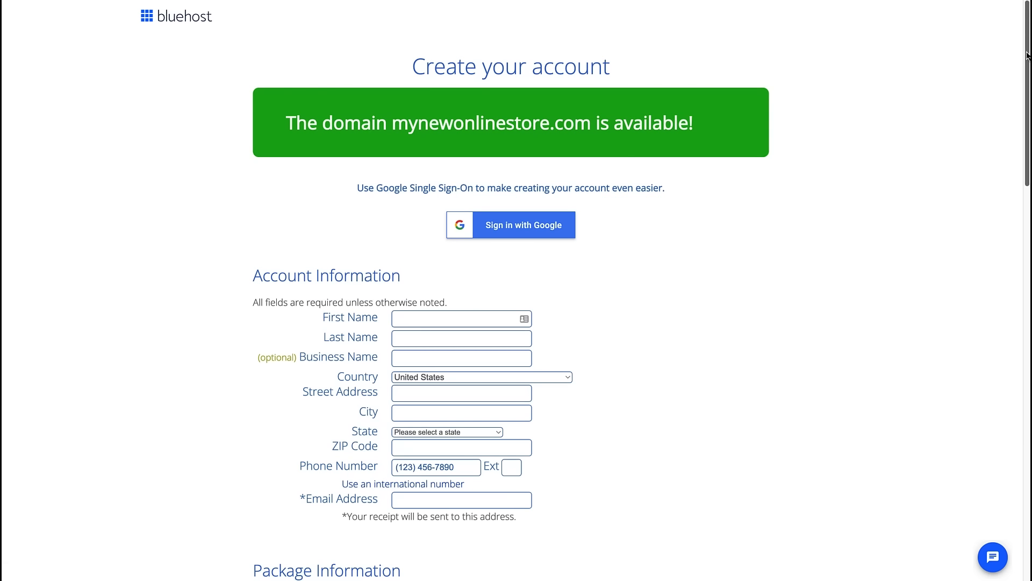
# Keep the Choice Plus 12-month account plan and remove the SiteLock Security - Essential extra from the package.
pyautogui.scroll(-5, 1026, 55)
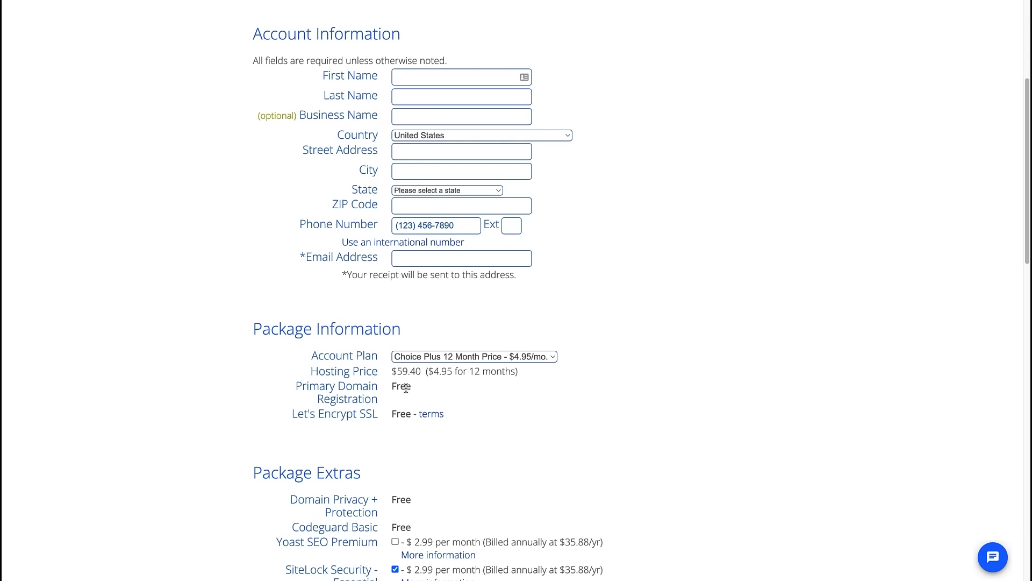
pyautogui.click(553, 360)
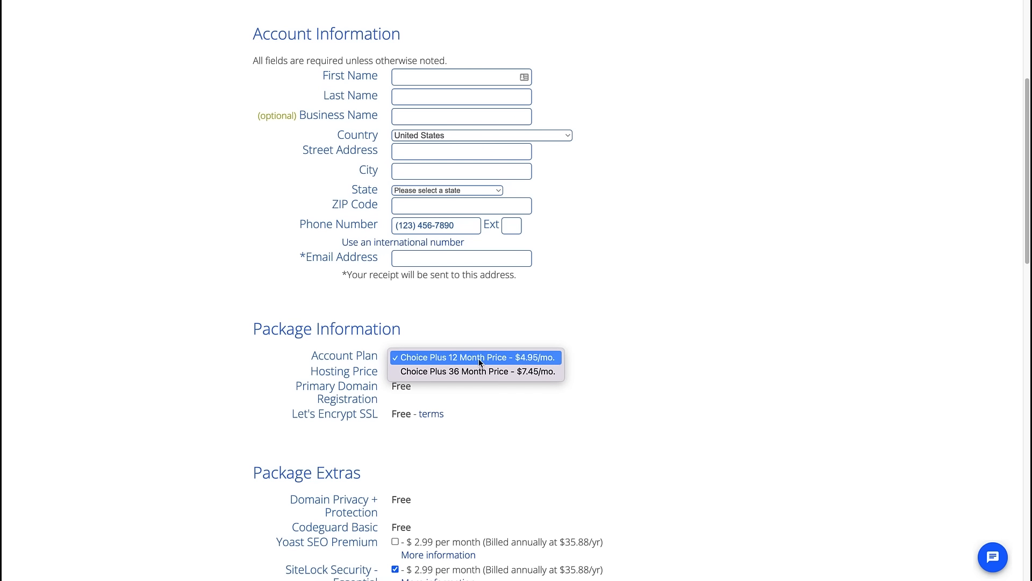
pyautogui.click(603, 372)
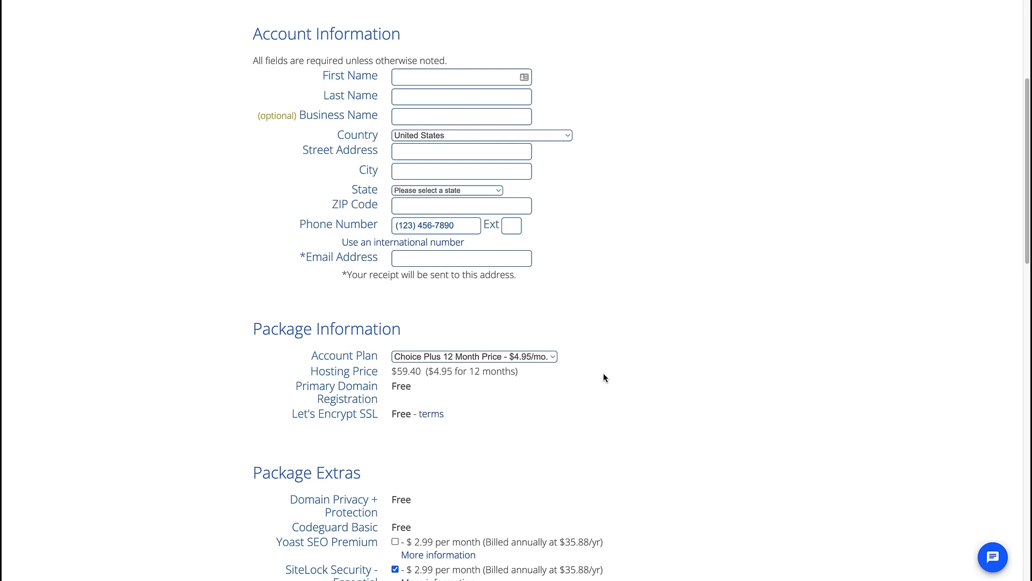
pyautogui.moveTo(1023, 203); pyautogui.dragTo(1028, 307)
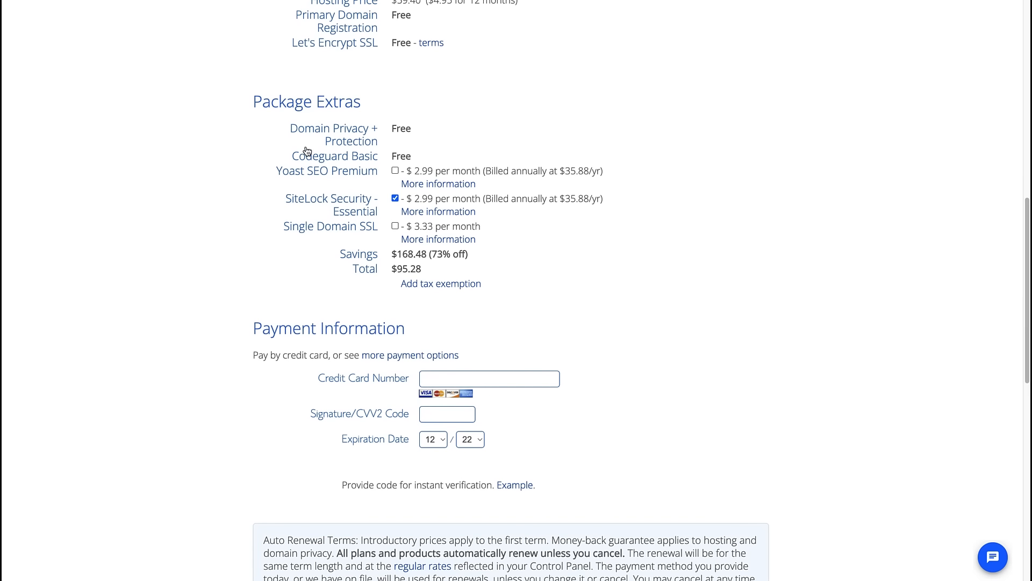
pyautogui.click(395, 199)
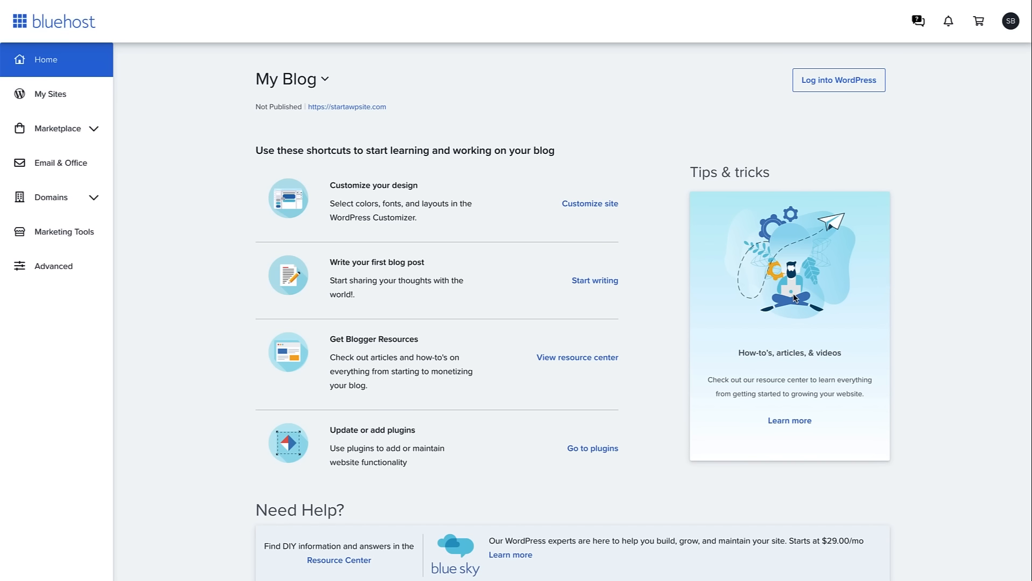
# Check the TechStore site's security settings under My Sites and log into its WordPress admin.
pyautogui.click(54, 101)
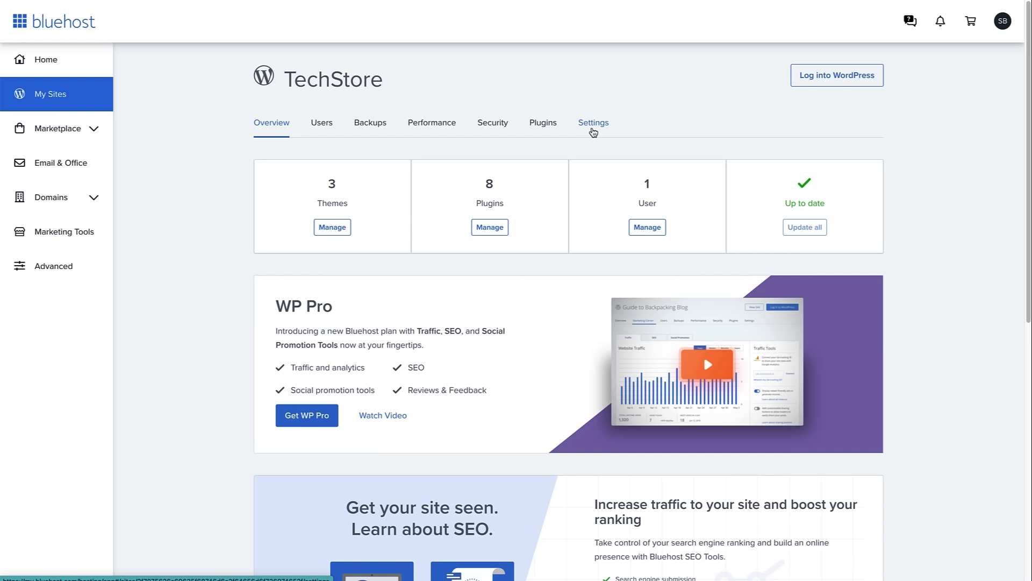
pyautogui.click(500, 127)
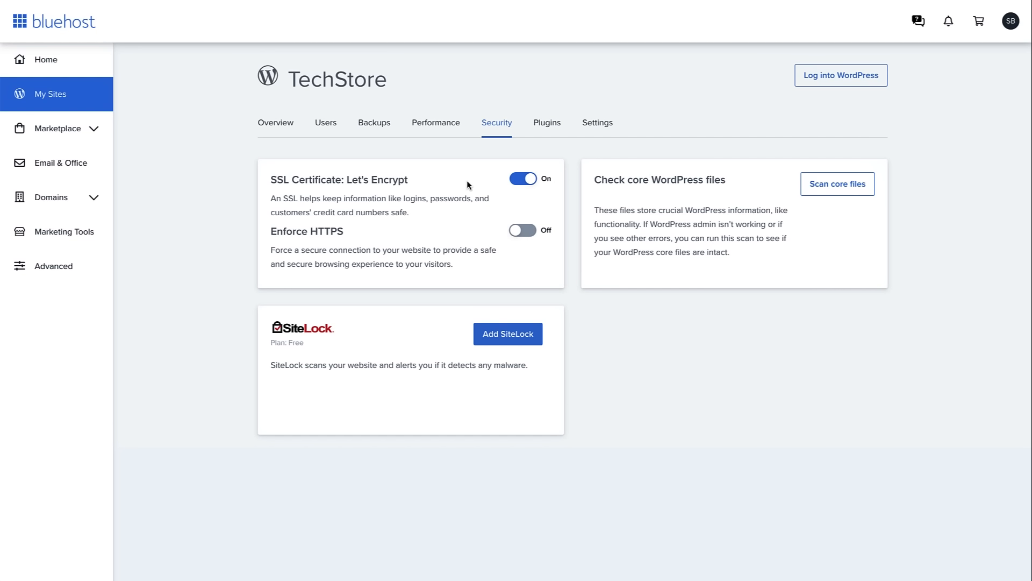
pyautogui.click(823, 87)
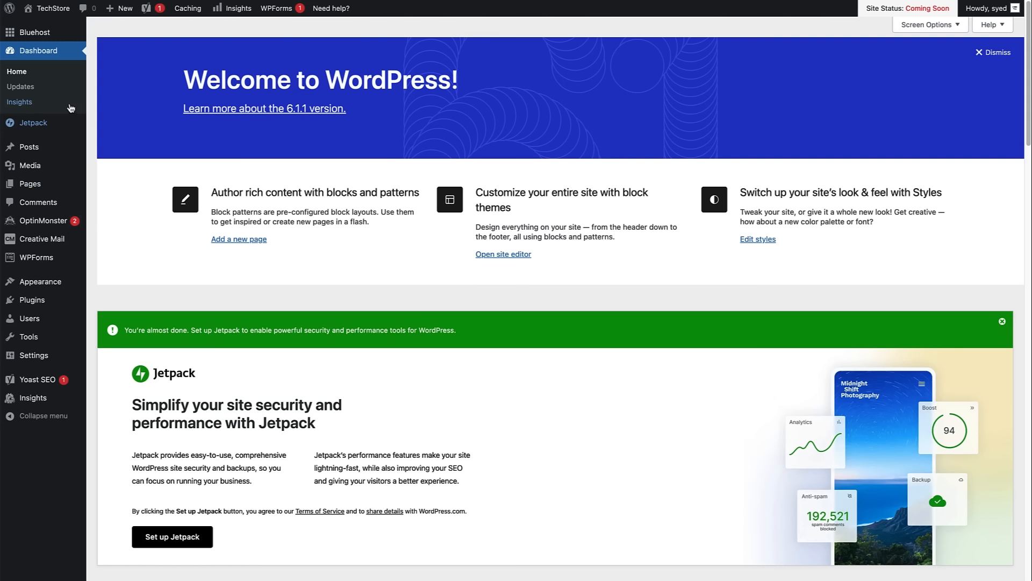
pyautogui.moveTo(49, 190)
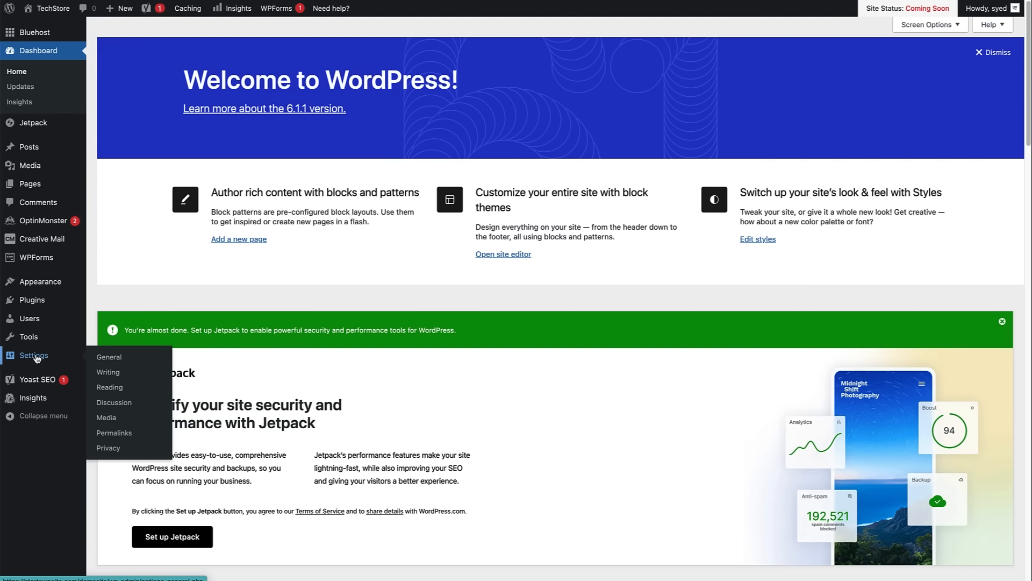
pyautogui.moveTo(36, 228)
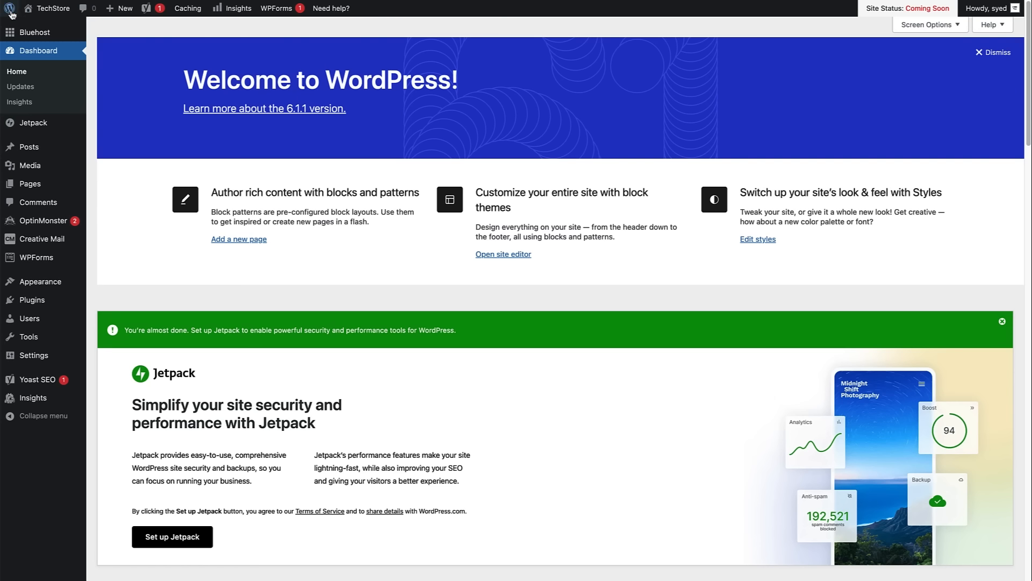
pyautogui.moveTo(11, 14)
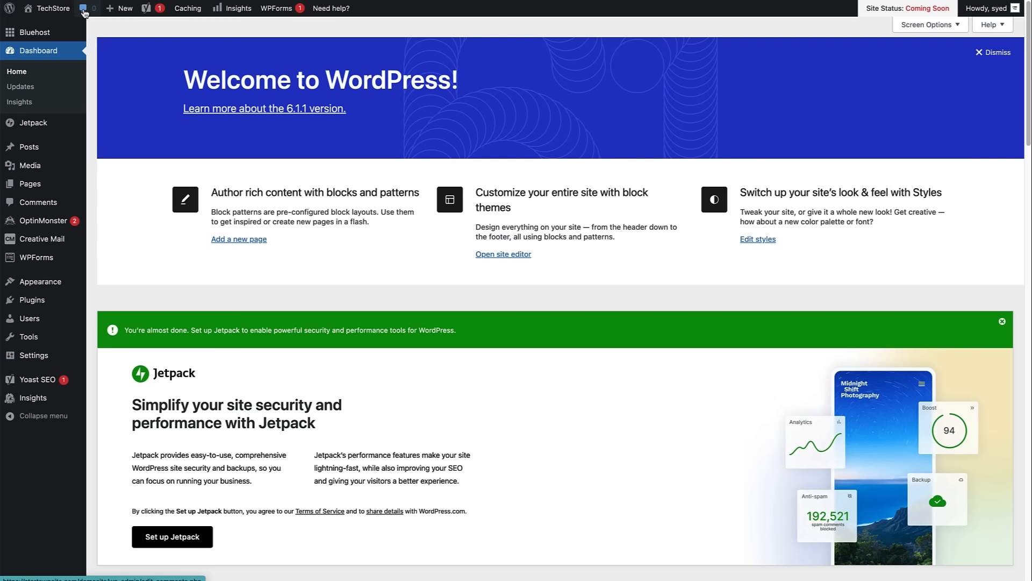
pyautogui.moveTo(118, 15)
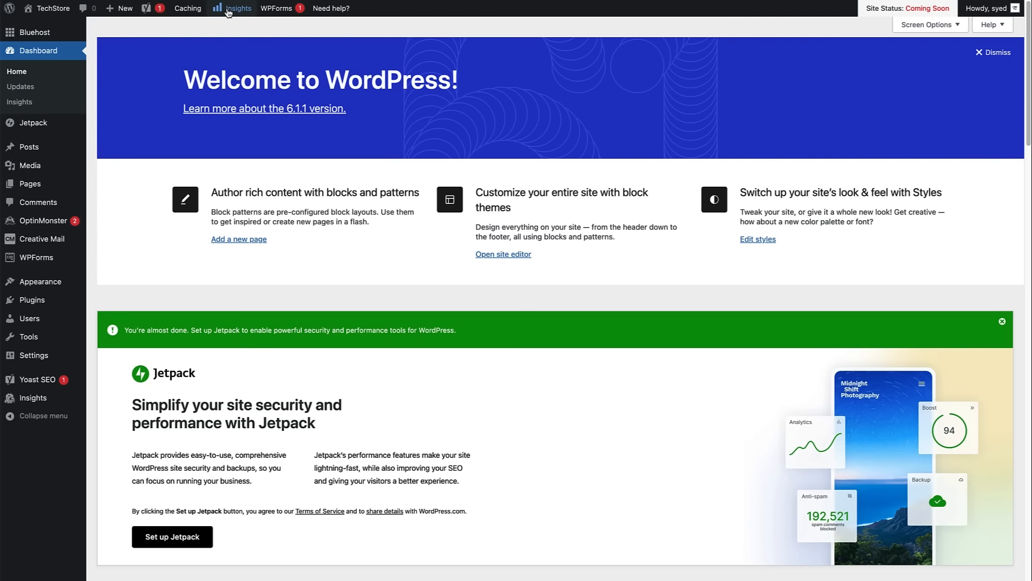
pyautogui.moveTo(276, 13)
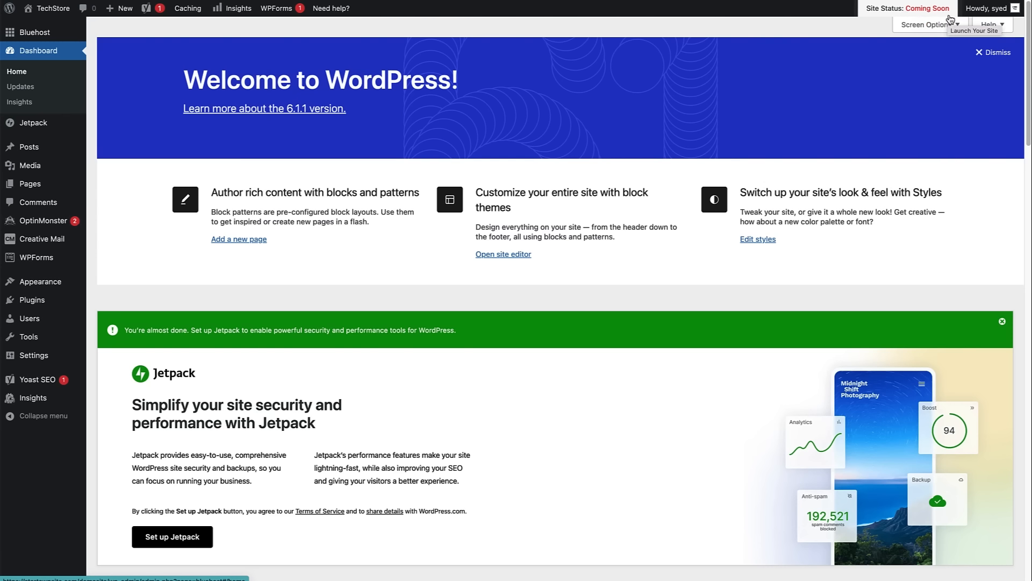
pyautogui.moveTo(994, 12)
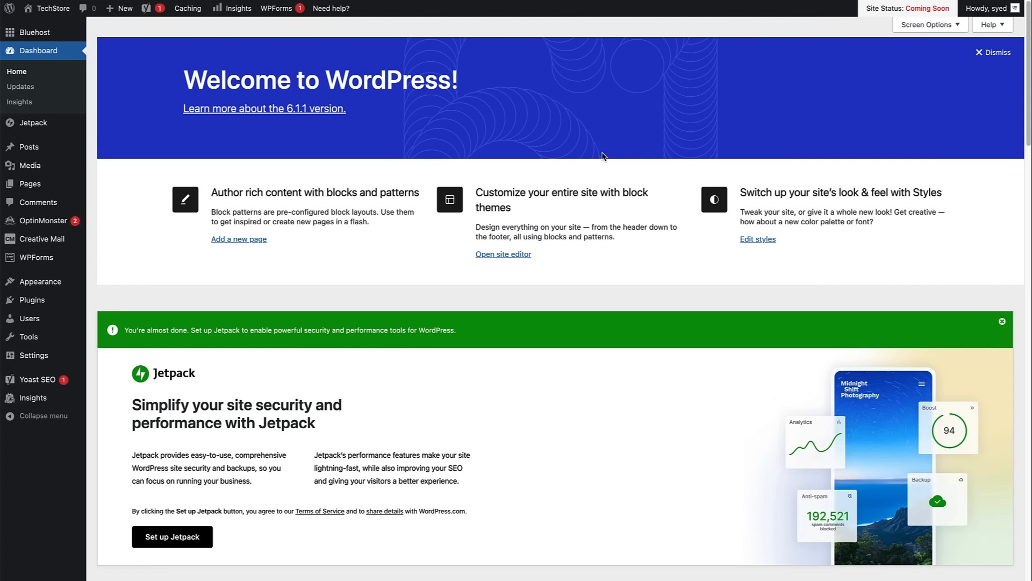
# Clear the dashboard by dismissing the welcome panel and the First-time SEO configuration notice and hiding all the remaining screen elements.
pyautogui.click(983, 53)
pyautogui.click(1002, 53)
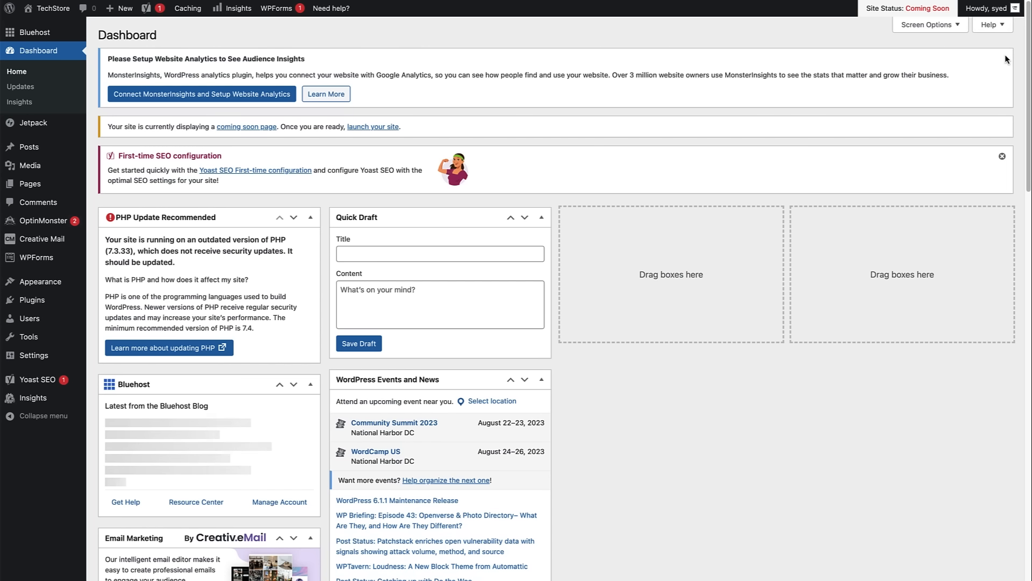
pyautogui.click(960, 27)
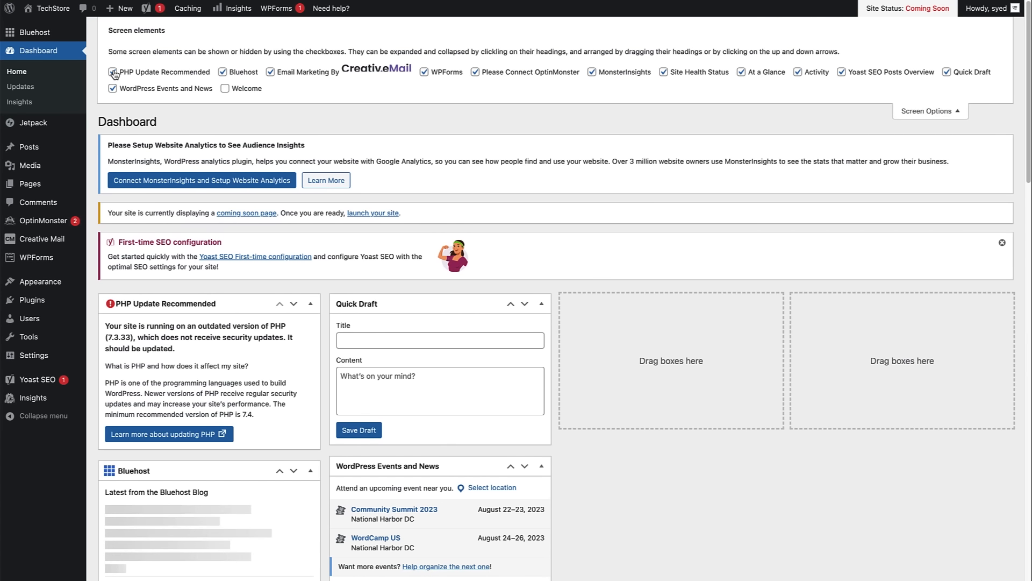
pyautogui.click(113, 72)
pyautogui.click(222, 73)
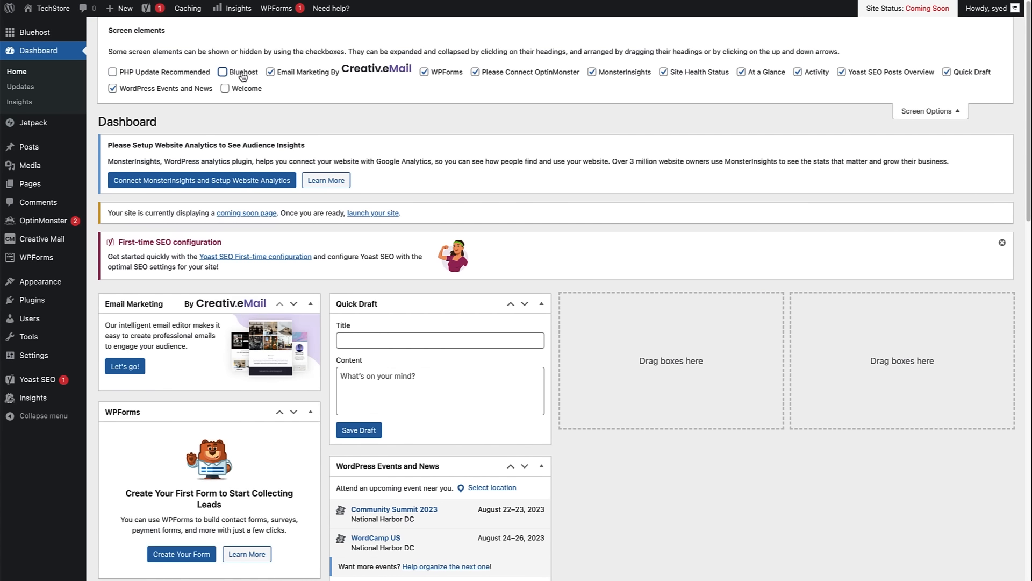
pyautogui.click(270, 72)
pyautogui.click(423, 72)
pyautogui.click(475, 72)
pyautogui.click(592, 72)
pyautogui.click(663, 72)
pyautogui.click(741, 72)
pyautogui.click(798, 72)
pyautogui.click(841, 72)
pyautogui.click(946, 72)
pyautogui.click(113, 89)
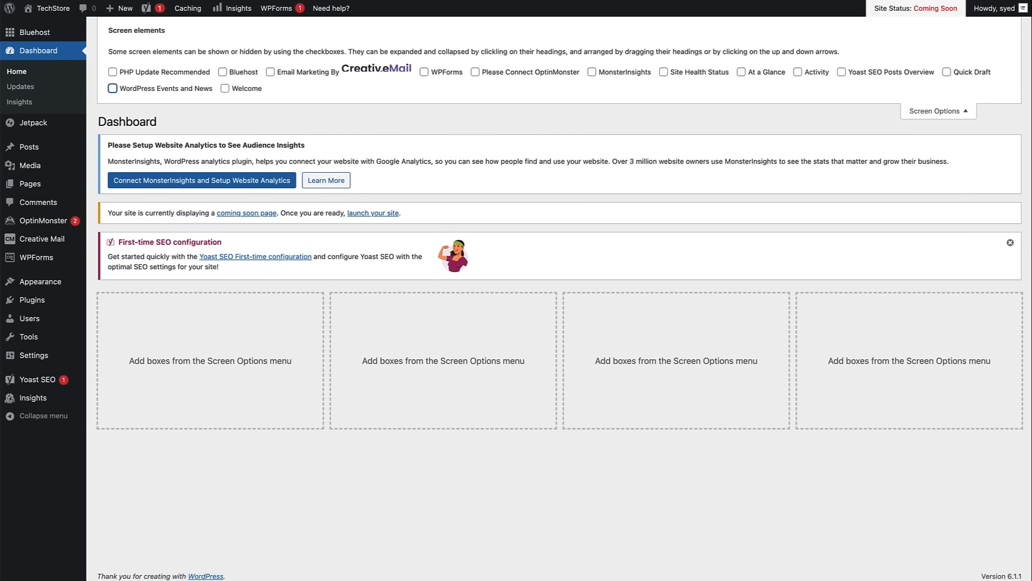
pyautogui.click(962, 111)
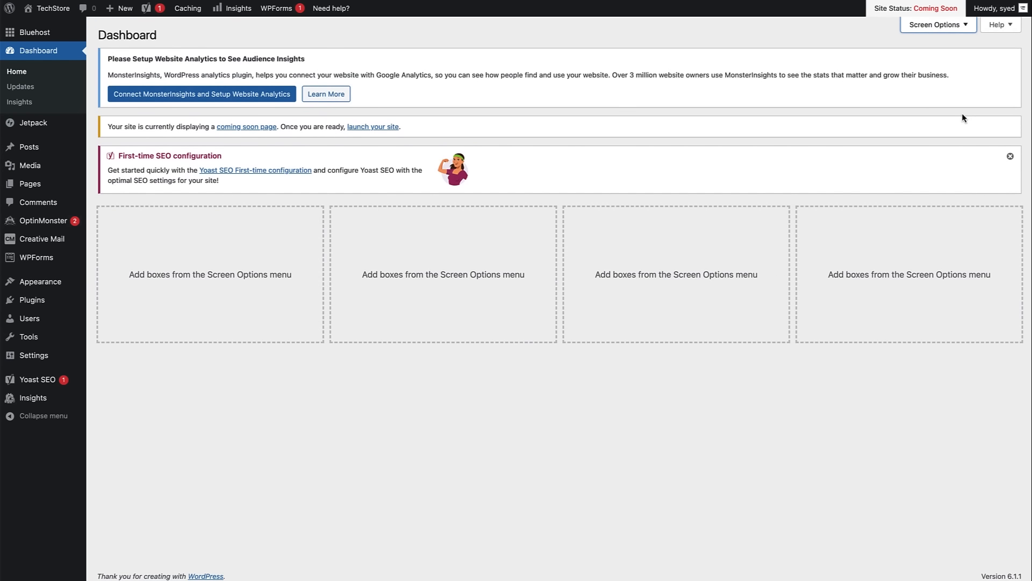
pyautogui.click(1010, 157)
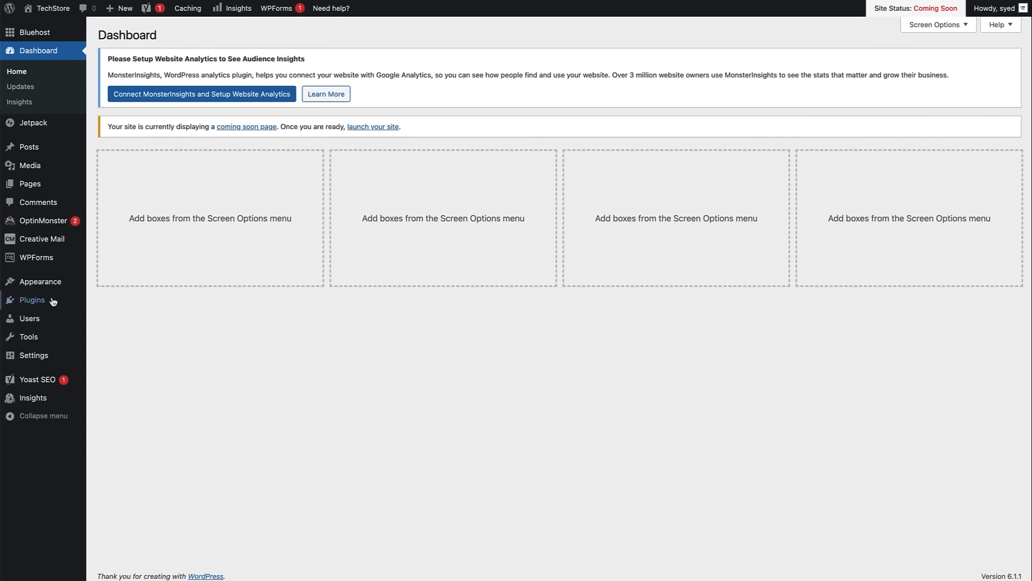
# Bulk deactivate the Creative Mail, MonsterInsights Google Analytics, Jetpack, OptinMonster, WPForms Lite and Yoast SEO plugins.
pyautogui.click(29, 304)
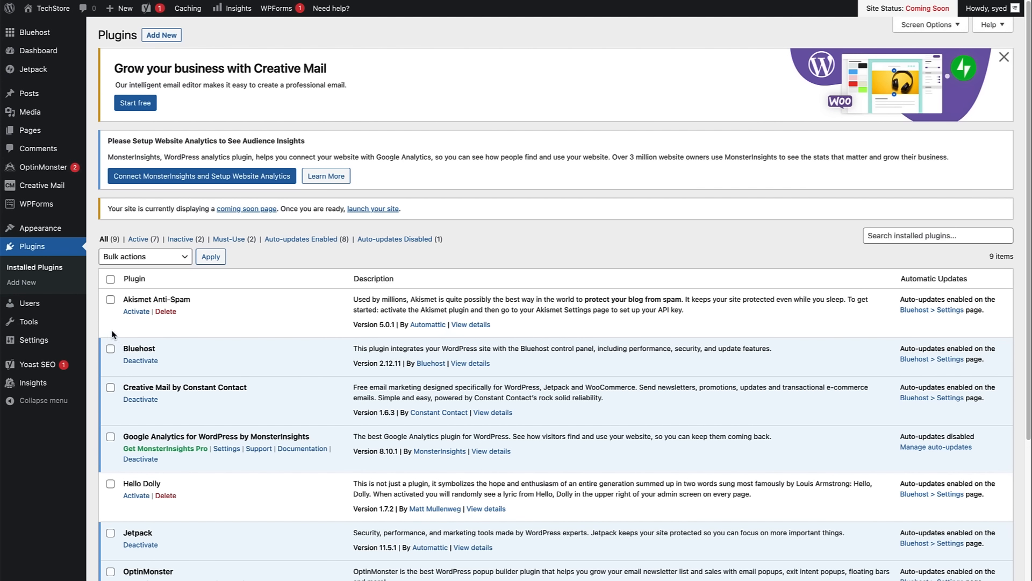
pyautogui.click(111, 389)
pyautogui.click(111, 437)
pyautogui.scroll(-4, 110, 437)
pyautogui.click(110, 341)
pyautogui.click(111, 380)
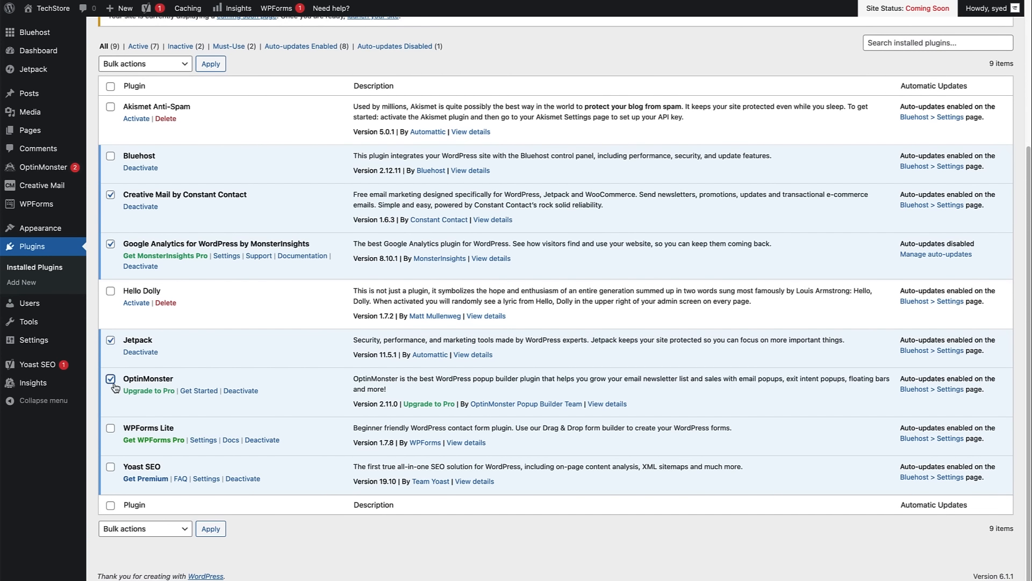
pyautogui.click(111, 429)
pyautogui.click(111, 468)
pyautogui.scroll(1, 238, 472)
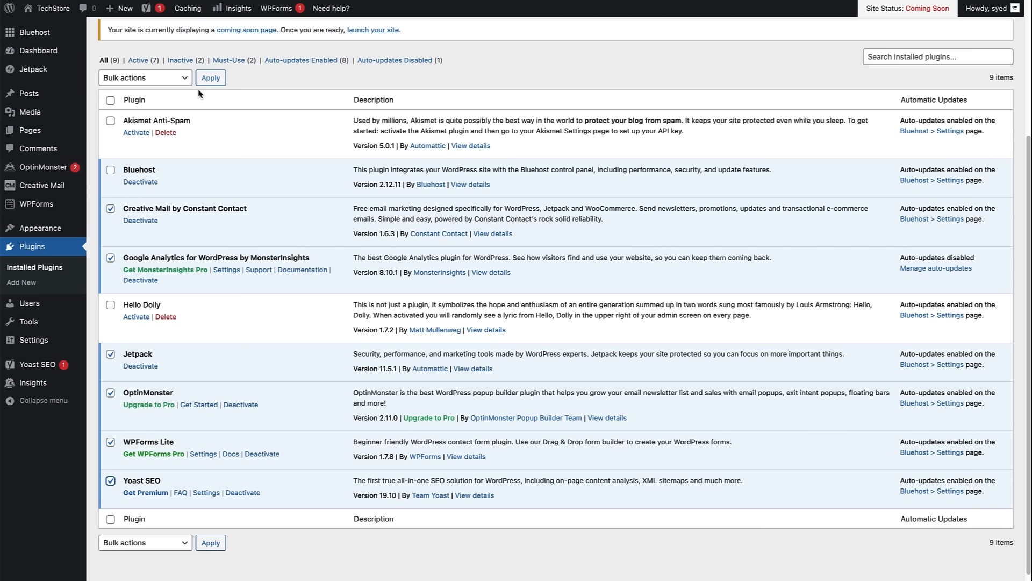
pyautogui.click(161, 79)
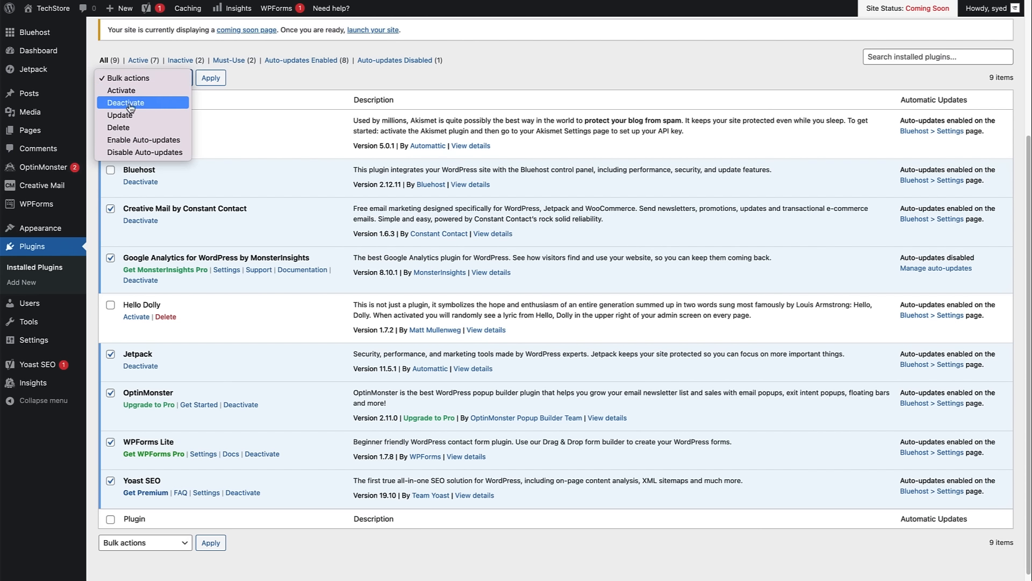
pyautogui.click(150, 103)
pyautogui.click(211, 79)
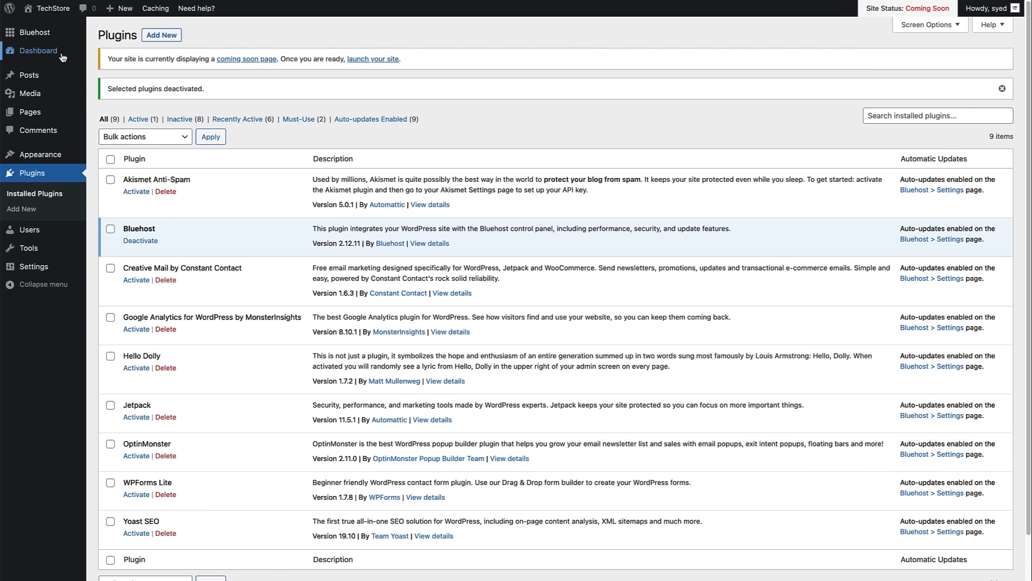
# Check the cleaned-up dashboard and review the site's General settings from the site title down to the cache options.
pyautogui.click(62, 53)
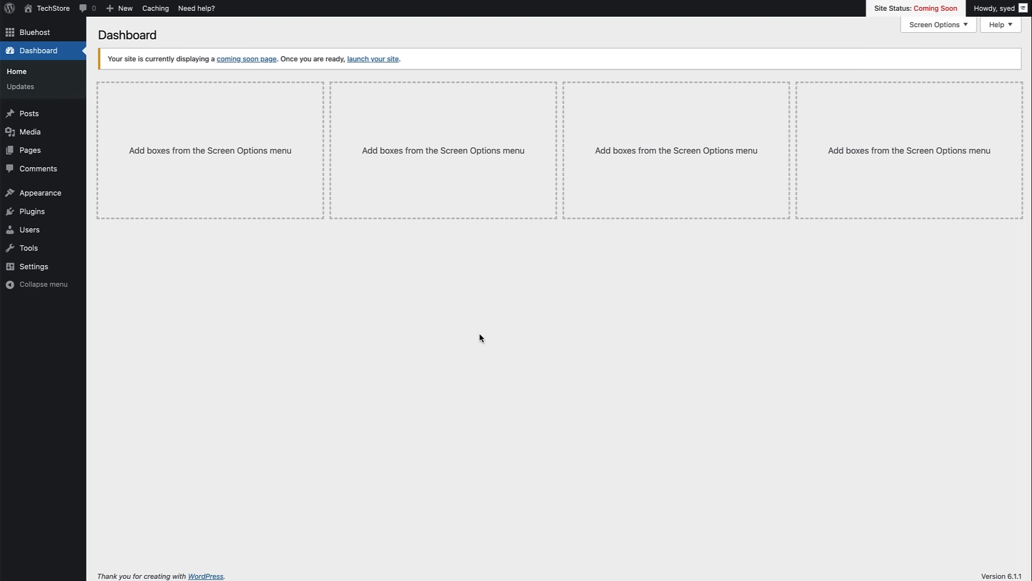
pyautogui.moveTo(50, 273)
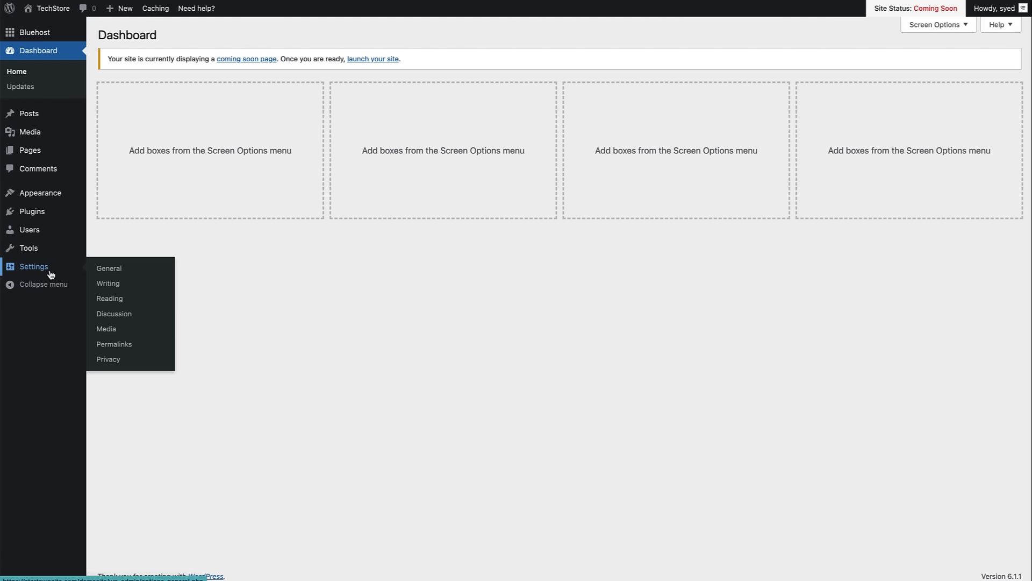
pyautogui.click(102, 267)
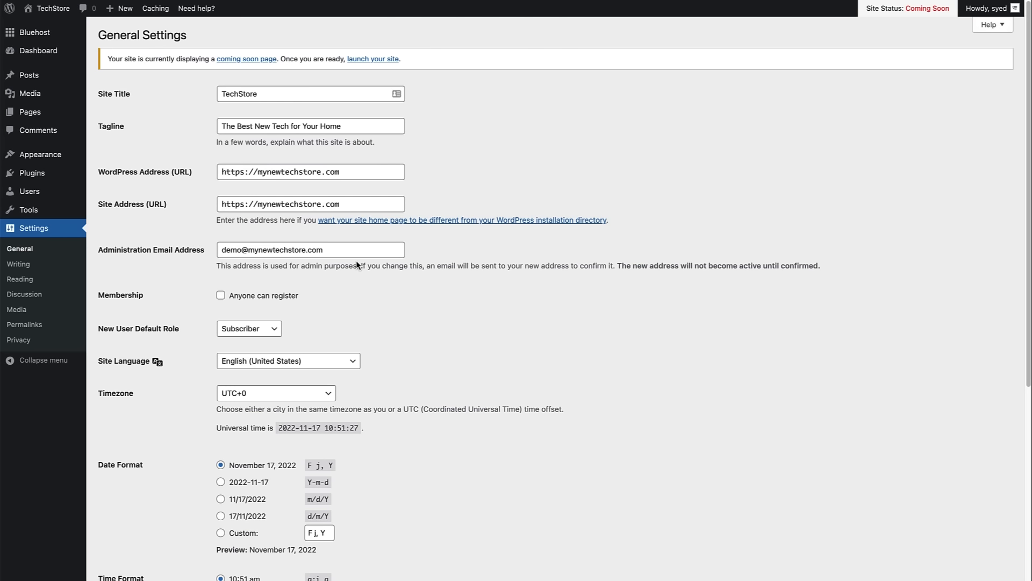
pyautogui.moveTo(1027, 167); pyautogui.dragTo(954, 379)
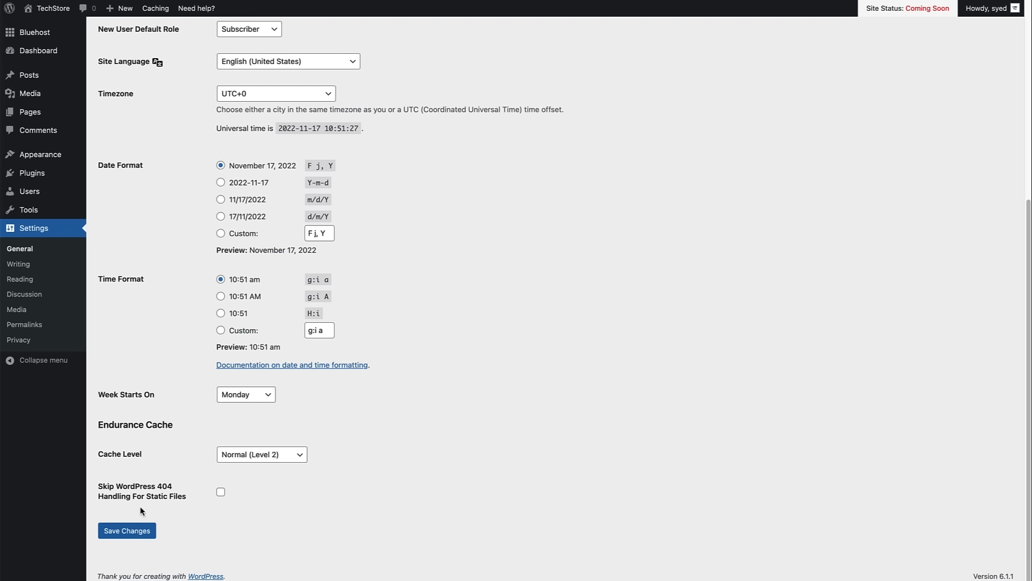
# Save the permalink settings with the Post name structure.
pyautogui.click(36, 328)
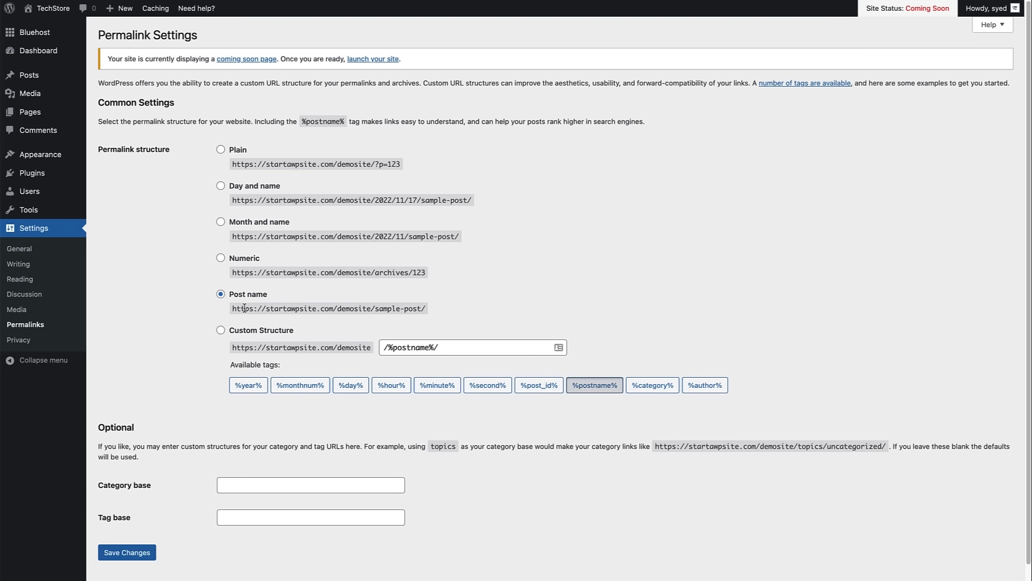
pyautogui.click(122, 560)
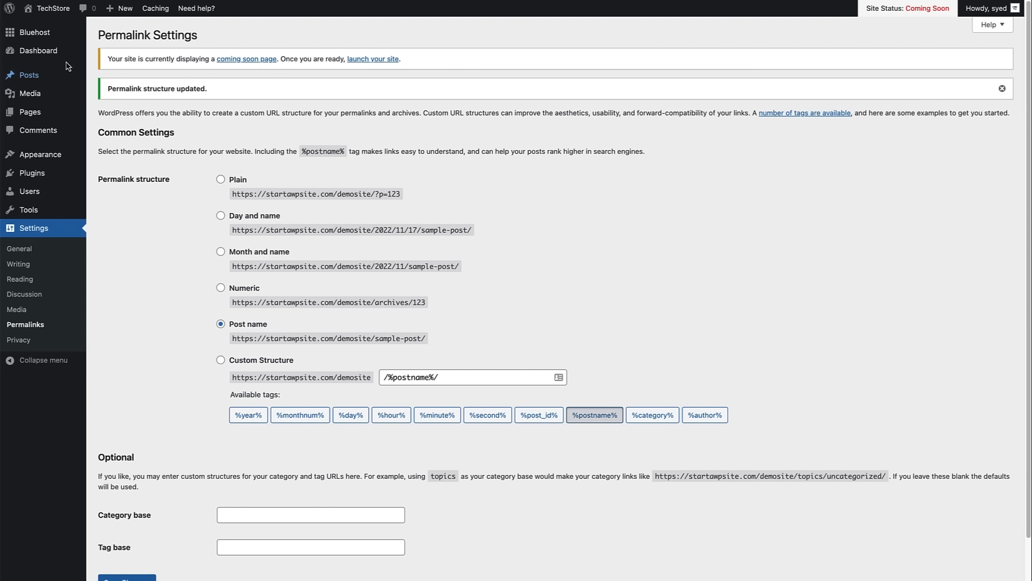
# After checking the site's front page, find the Astra theme in the WordPress.org theme directory, install it and activate it.
pyautogui.moveTo(49, 15)
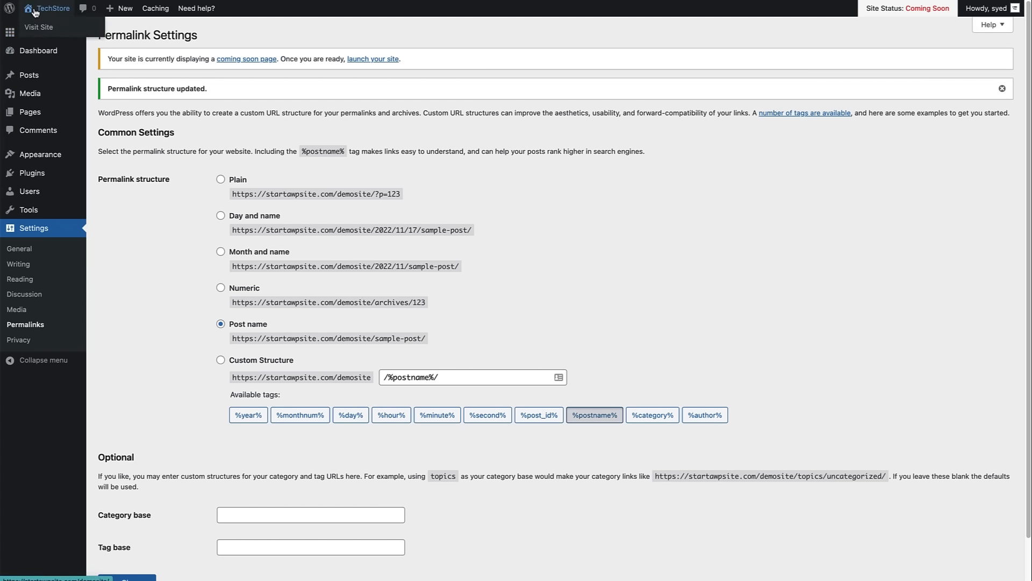
pyautogui.click(35, 12)
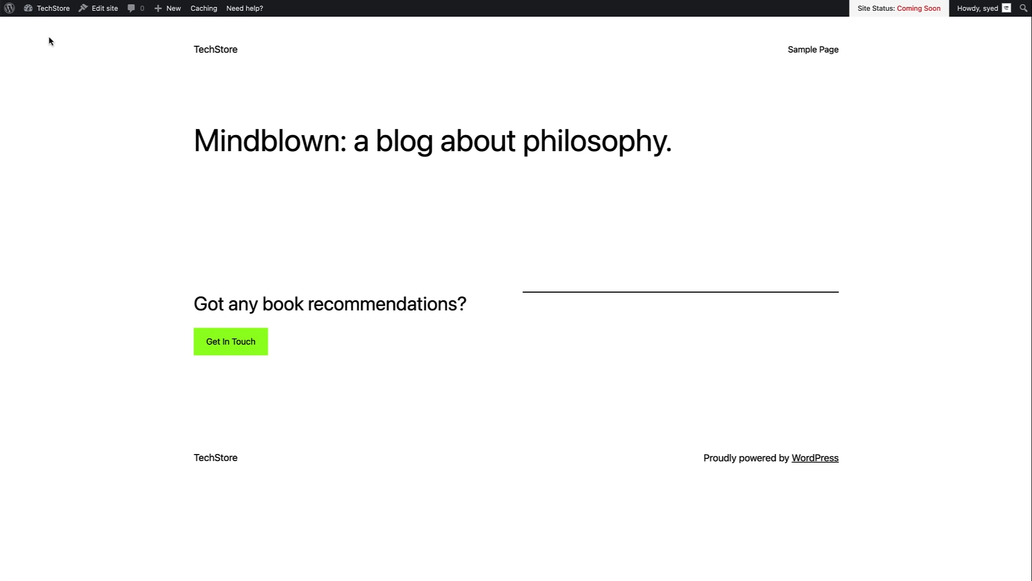
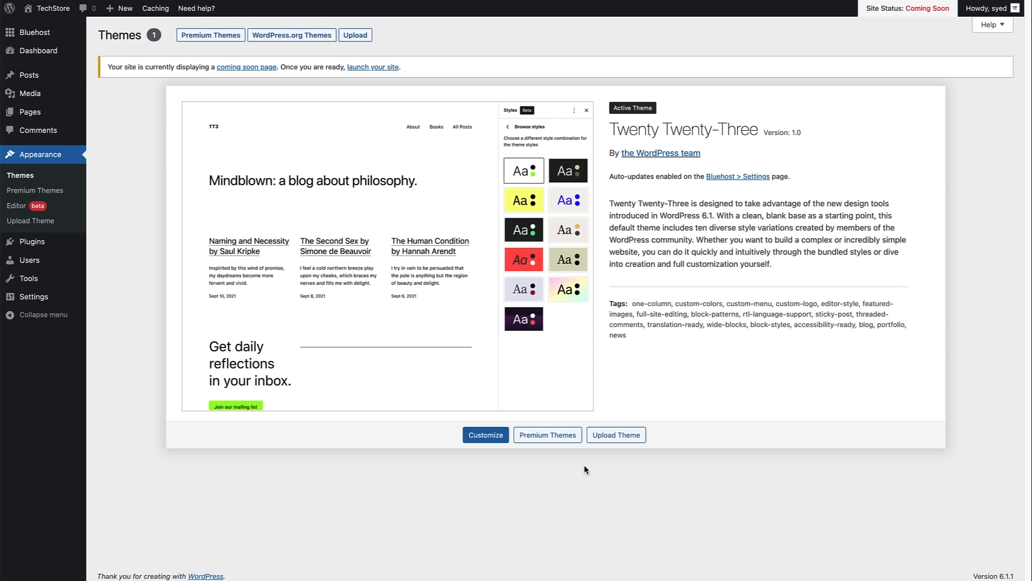
pyautogui.click(315, 39)
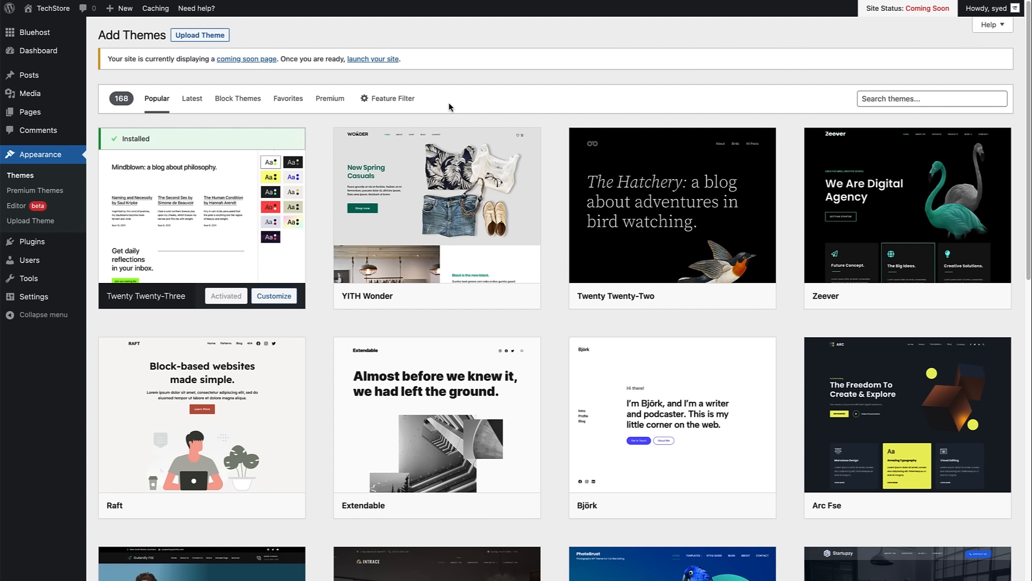
pyautogui.click(869, 102)
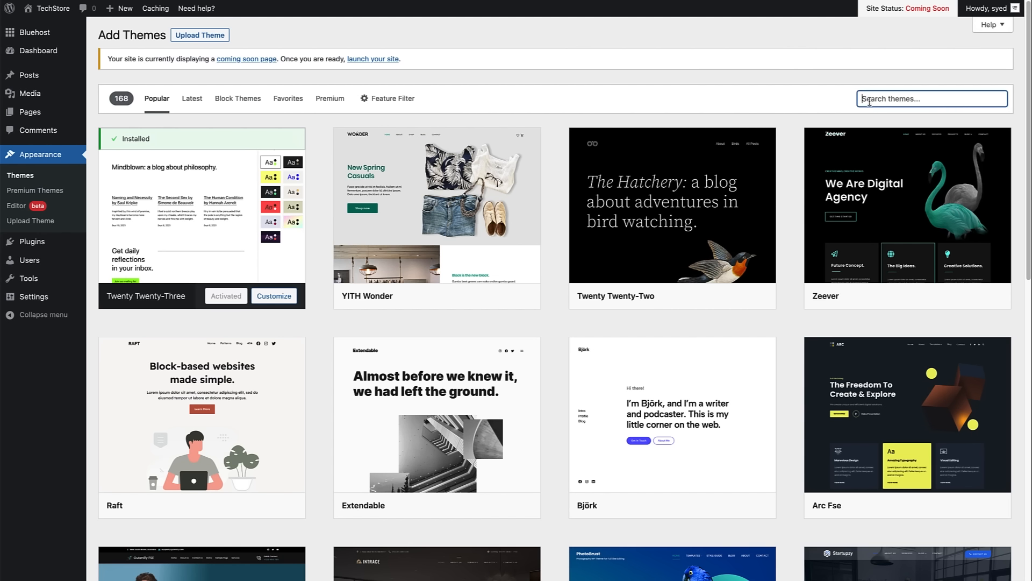
pyautogui.write('astra')
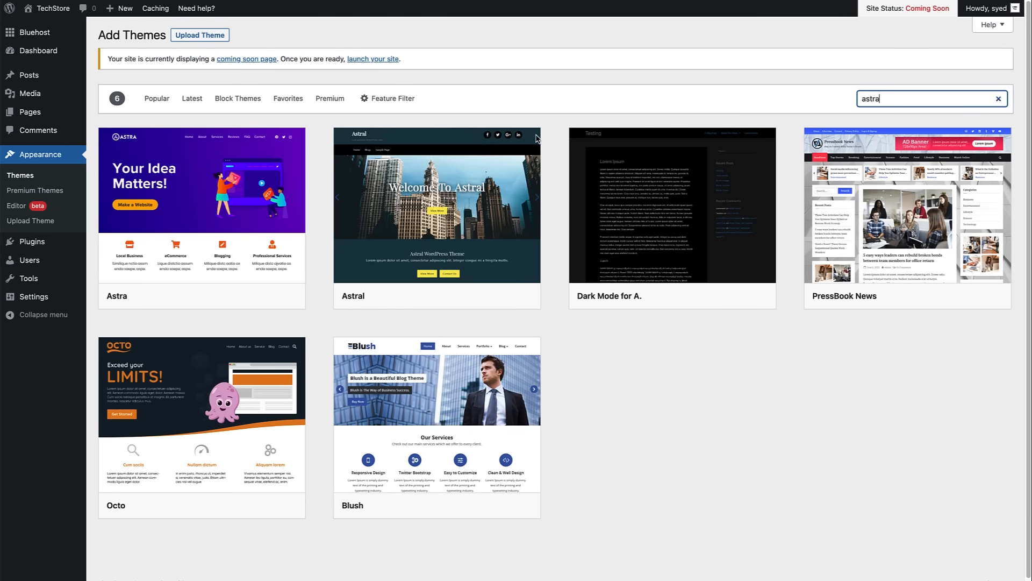
pyautogui.moveTo(131, 238)
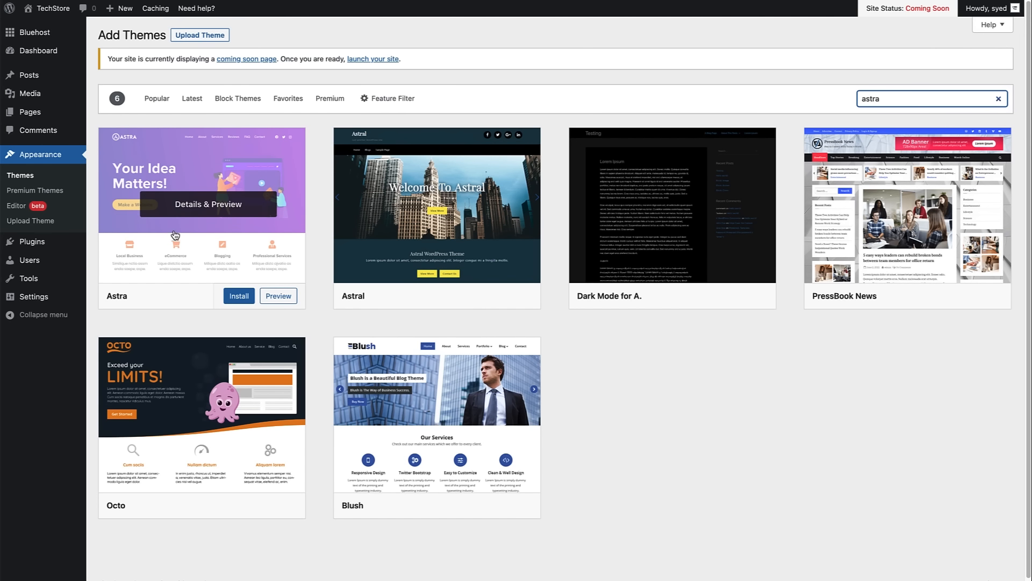
pyautogui.click(191, 208)
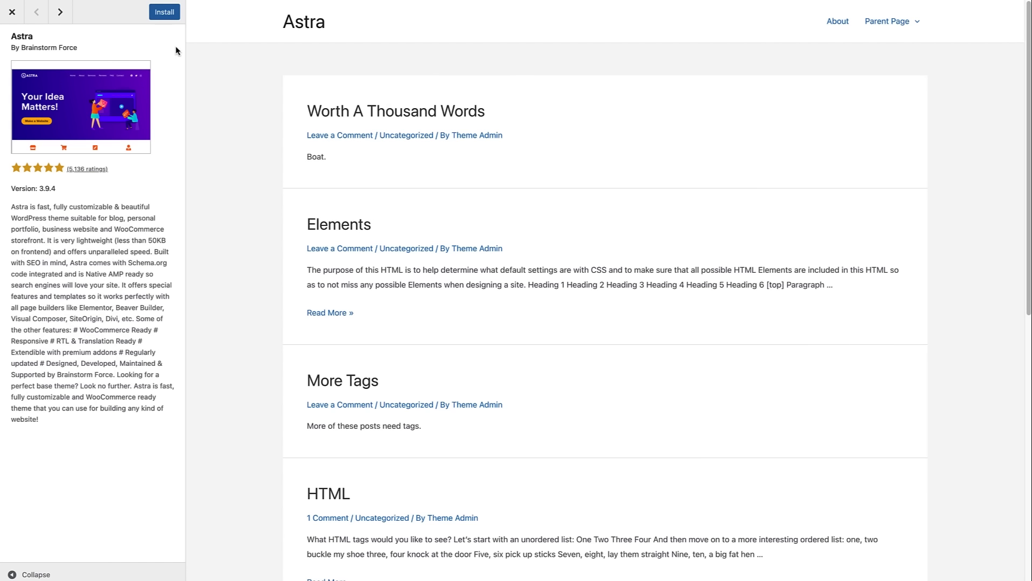
pyautogui.click(165, 15)
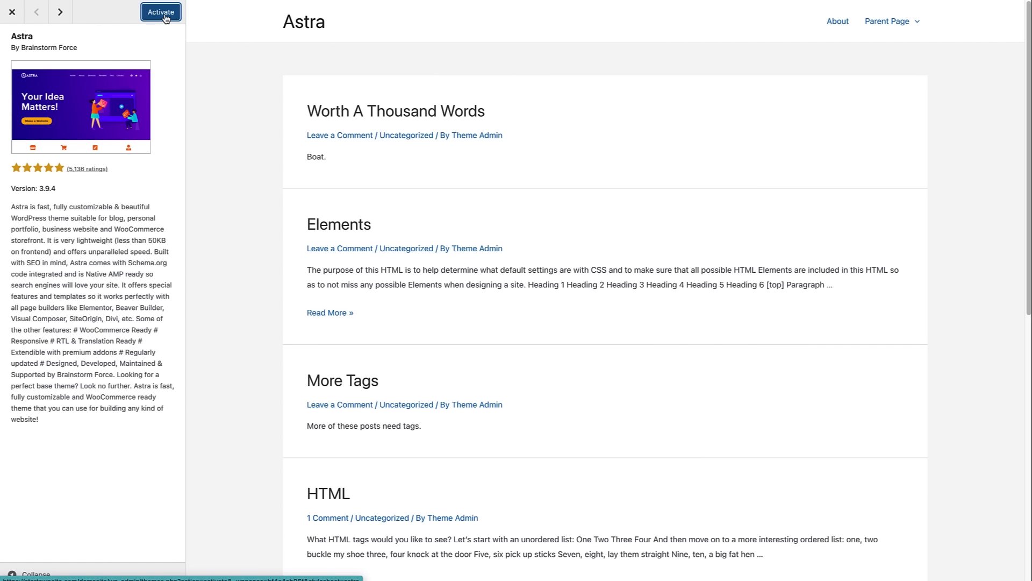
pyautogui.click(155, 19)
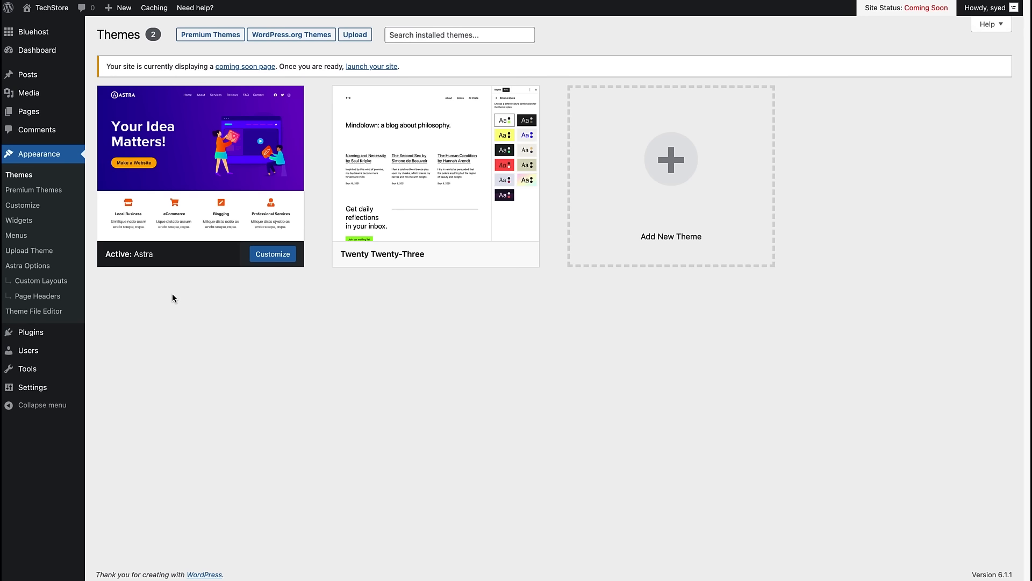
# Search the plugin directory for "woocommerce", and install and activate the WooCommerce plugin by Automattic.
pyautogui.moveTo(25, 341)
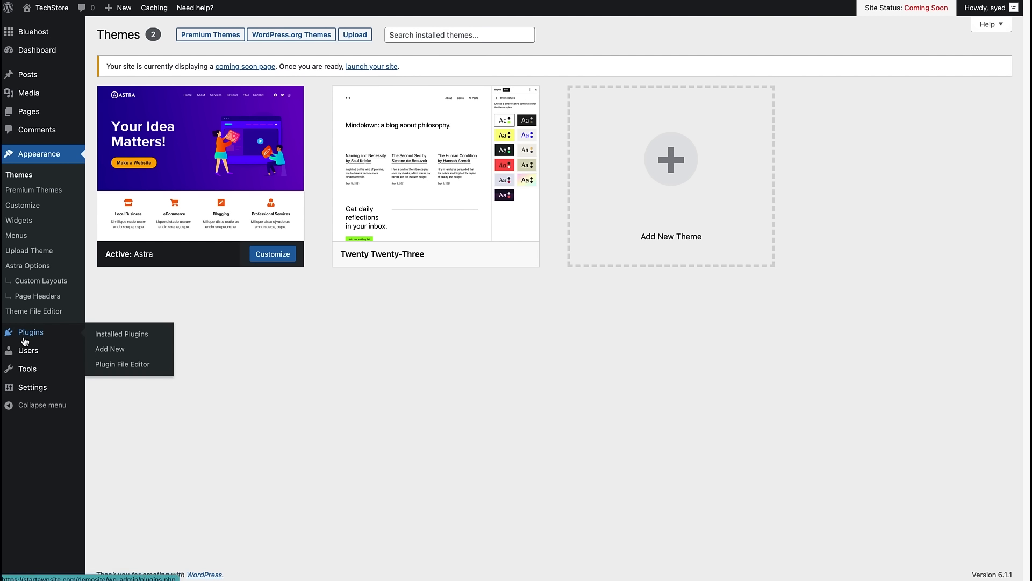
pyautogui.click(117, 353)
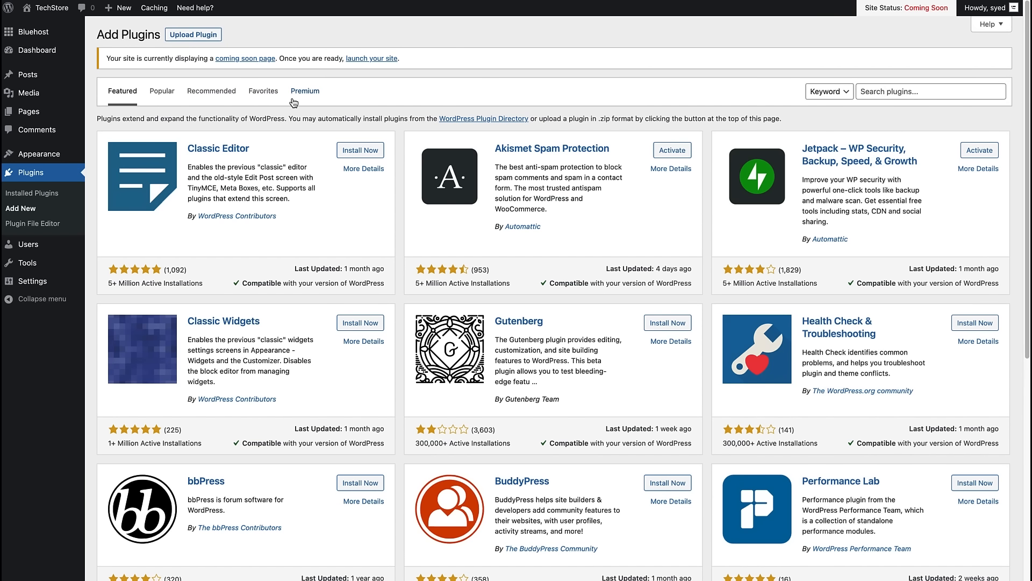
pyautogui.click(898, 96)
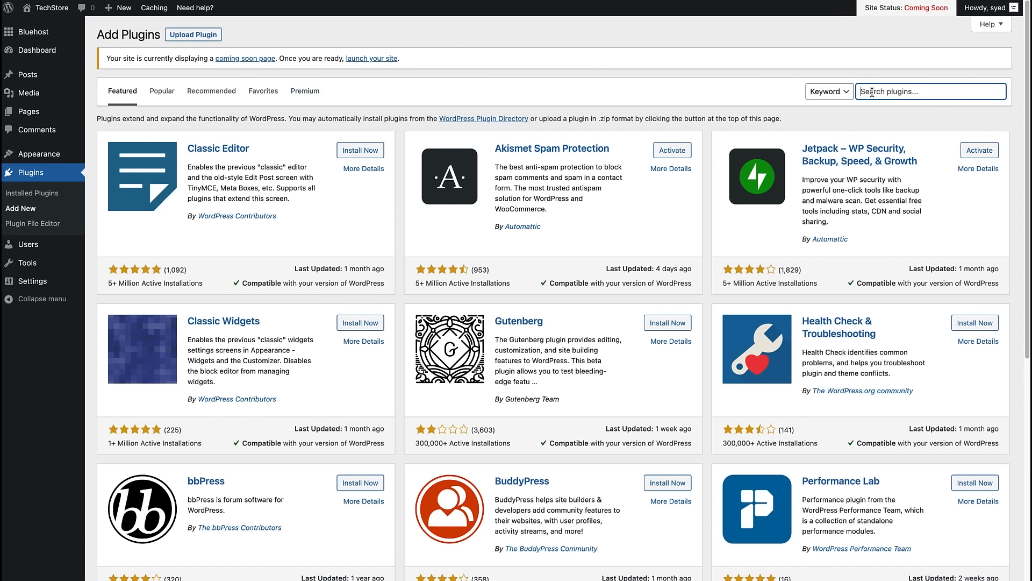
pyautogui.write('woocommerce')
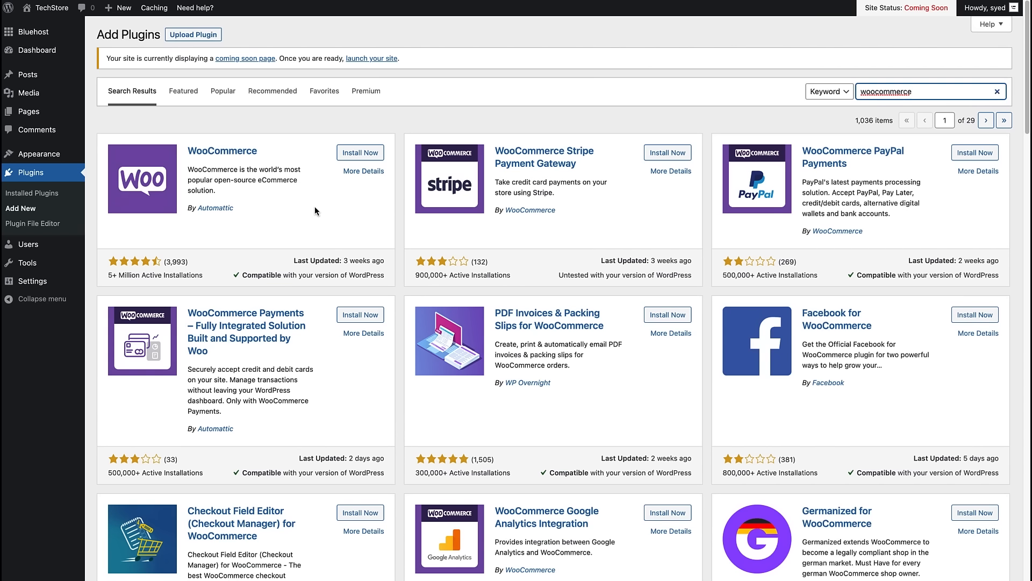
pyautogui.click(358, 153)
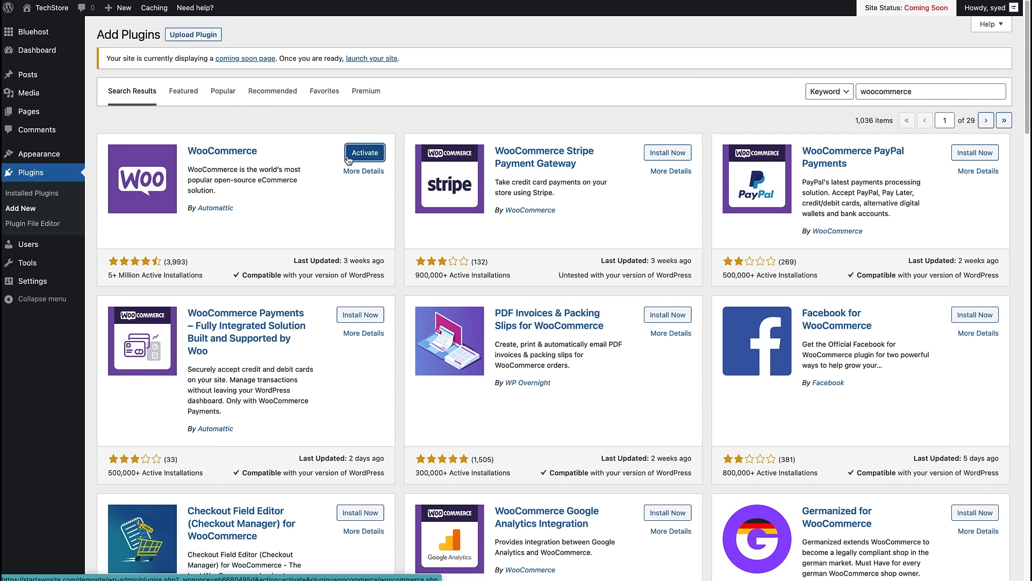
pyautogui.click(352, 156)
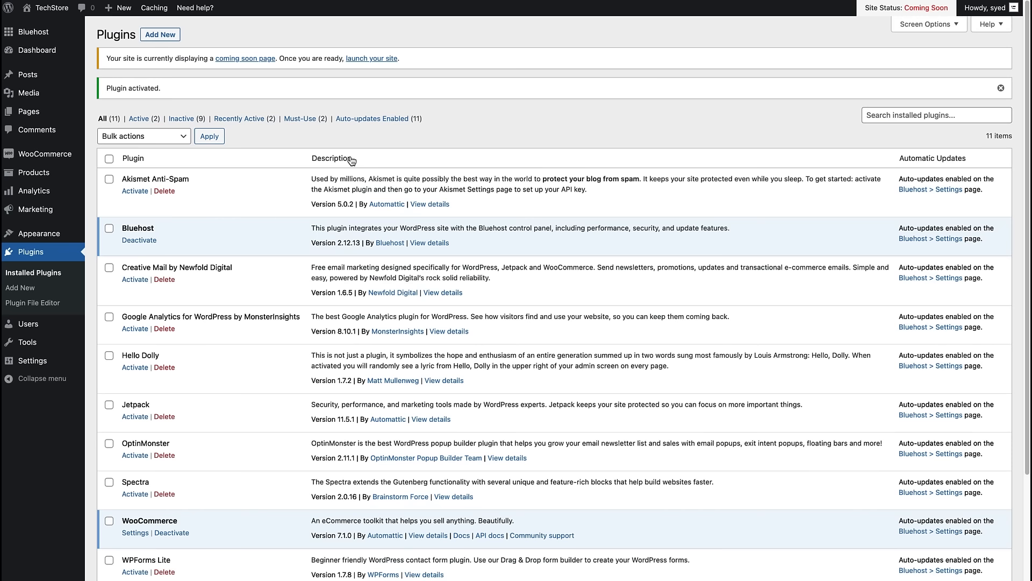
# Add another plugin by searching for "starter templates", and install and activate the Starter Templates plugin.
pyautogui.moveTo(15, 158)
pyautogui.click(159, 35)
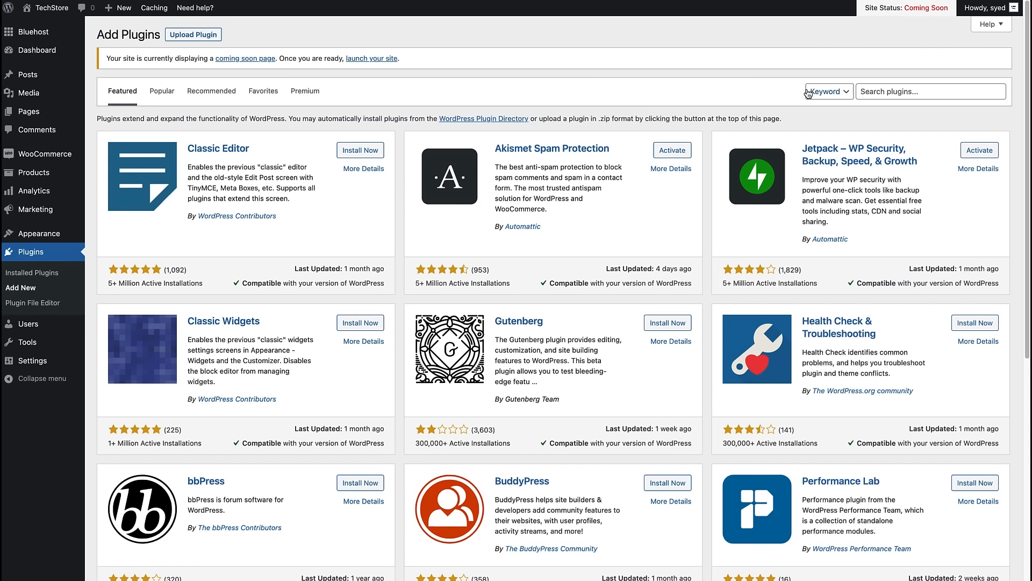
pyautogui.click(887, 93)
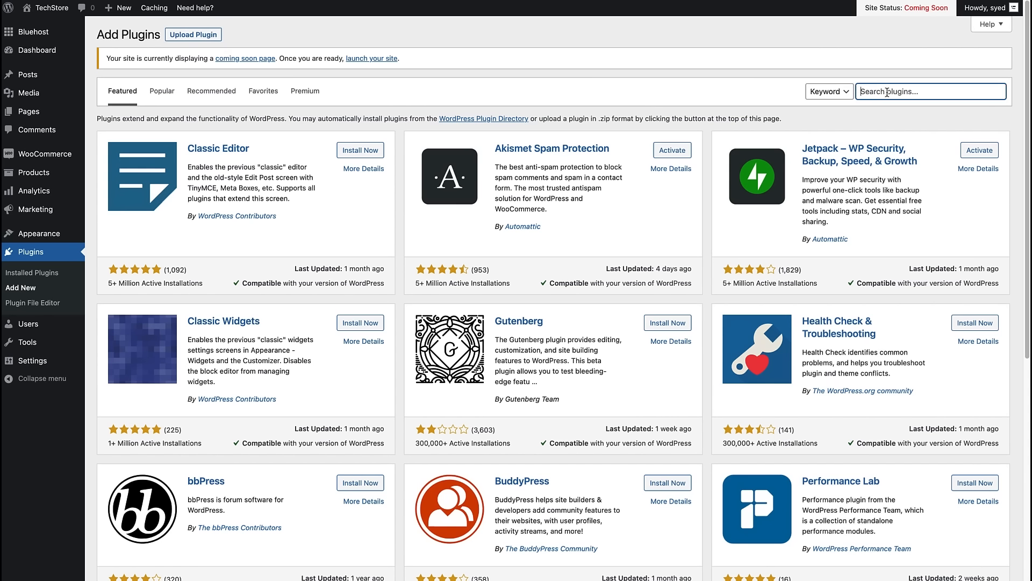
pyautogui.write('starter templates')
pyautogui.click(360, 150)
pyautogui.click(360, 149)
# Open the Starter Templates library with Block Editor as the page builder and filter the templates to the Online Shop type under E-Commerce.
pyautogui.scroll(-3, 140, 413)
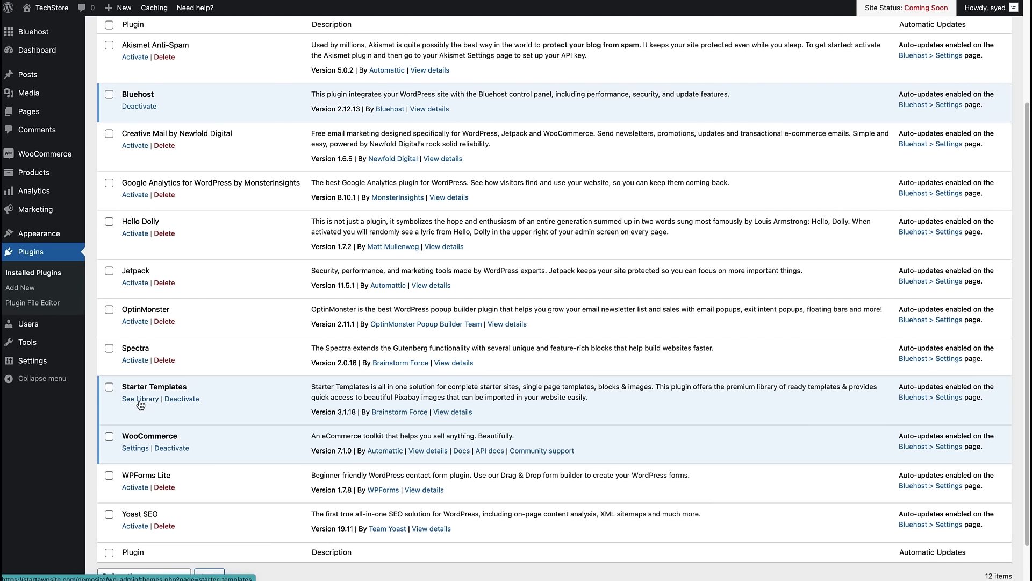
pyautogui.click(140, 399)
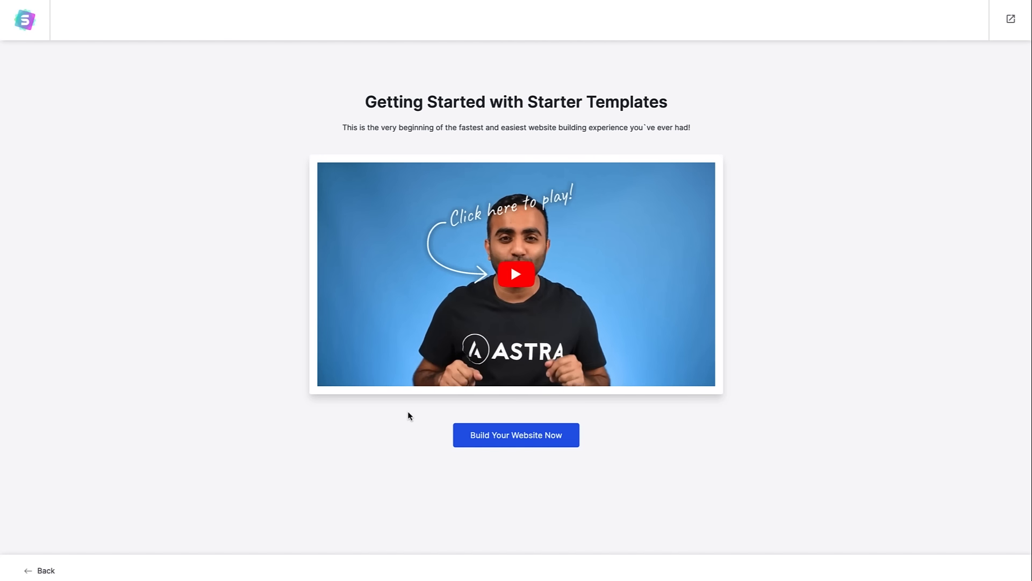
pyautogui.click(508, 441)
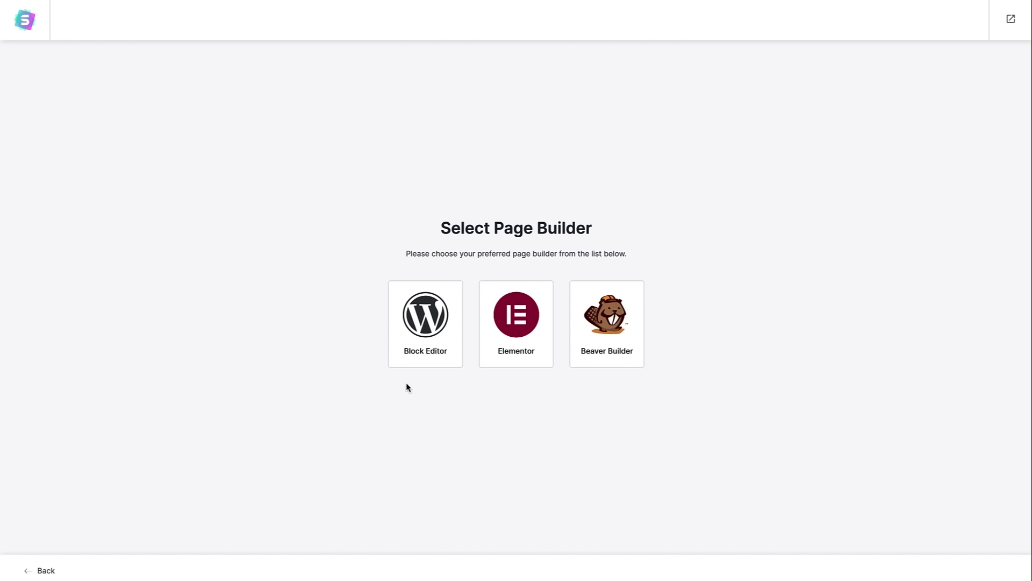
pyautogui.click(422, 344)
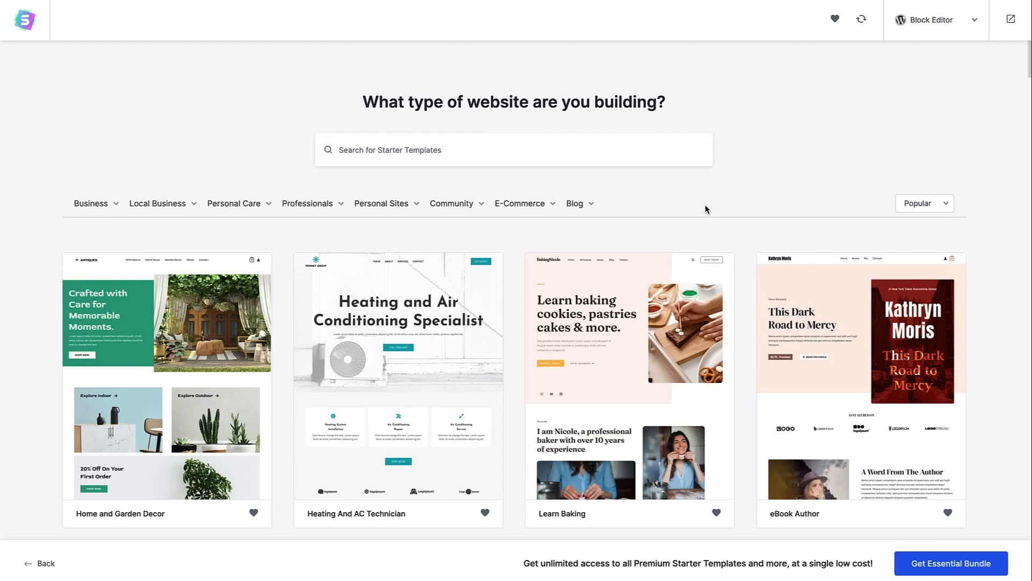
pyautogui.moveTo(519, 205)
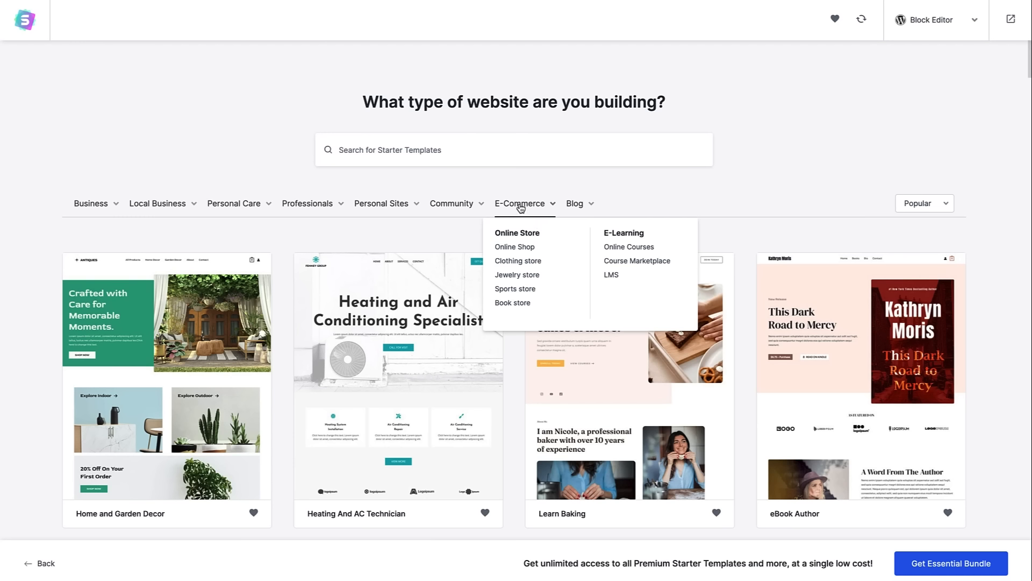
pyautogui.click(508, 247)
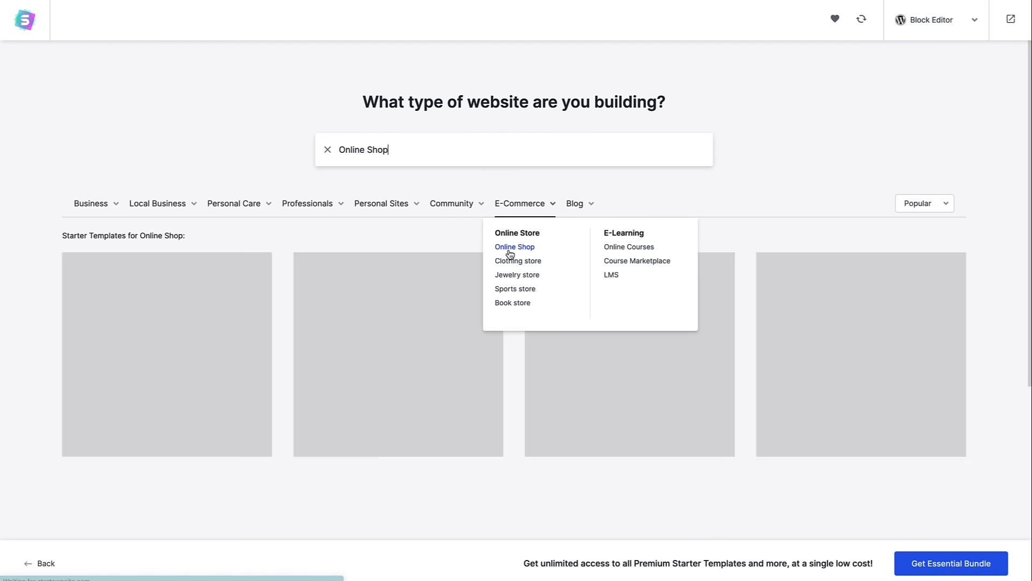
# Preview the Cycle Shop template, look through its whole home page and close the preview.
pyautogui.moveTo(1029, 74); pyautogui.dragTo(991, 166)
pyautogui.click(394, 247)
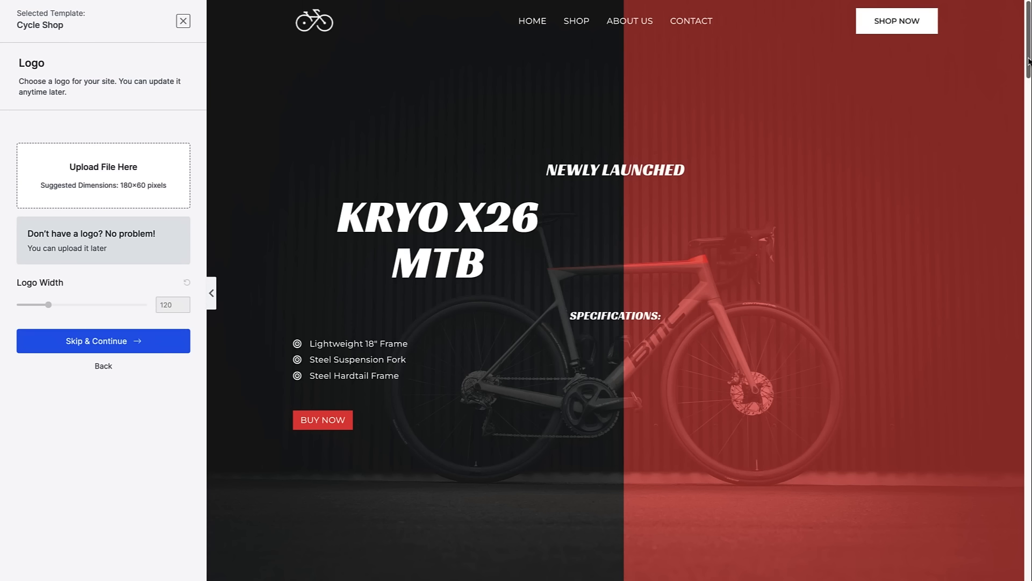
pyautogui.scroll(-10, 1021, 108)
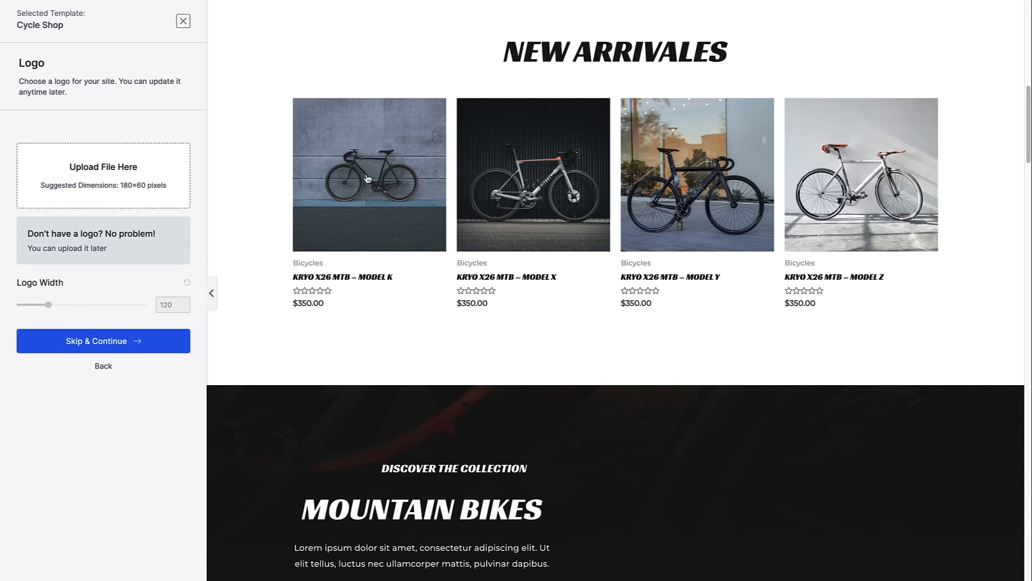
pyautogui.scroll(-6, 1007, 161)
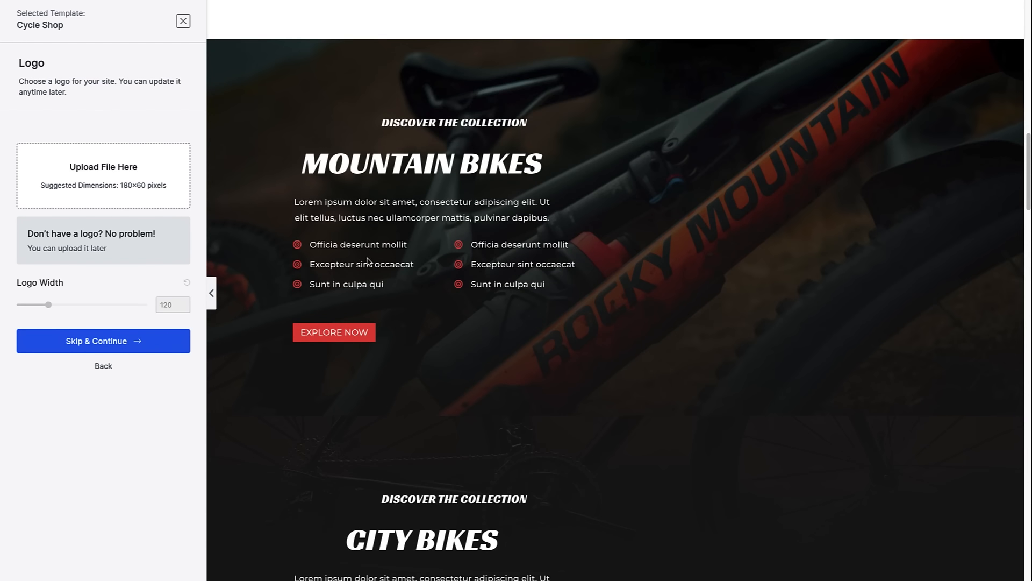
pyautogui.scroll(-10, 1021, 215)
pyautogui.scroll(-15, 1021, 232)
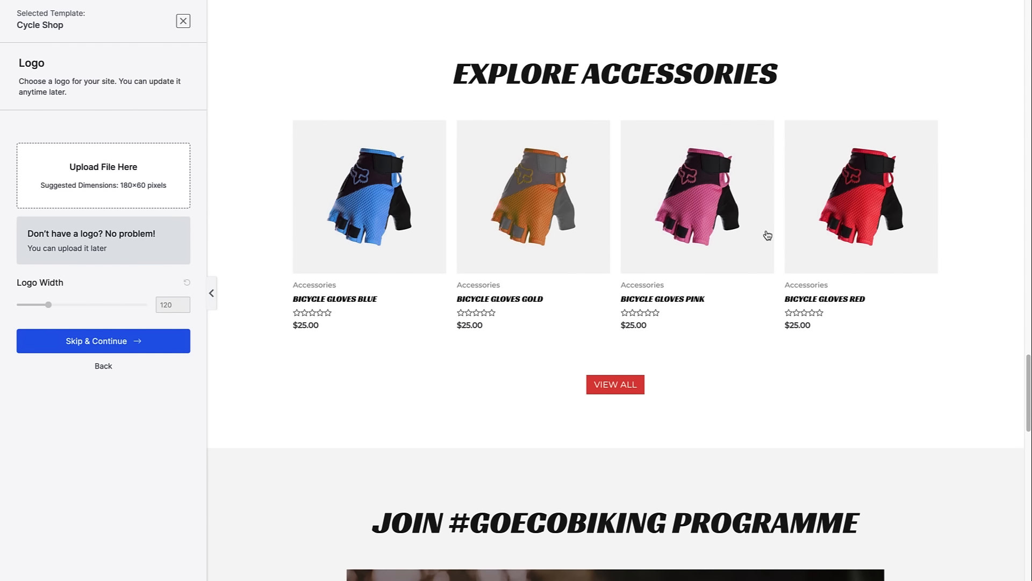
pyautogui.moveTo(1029, 370); pyautogui.dragTo(1023, 435)
pyautogui.scroll(15, 1022, 434)
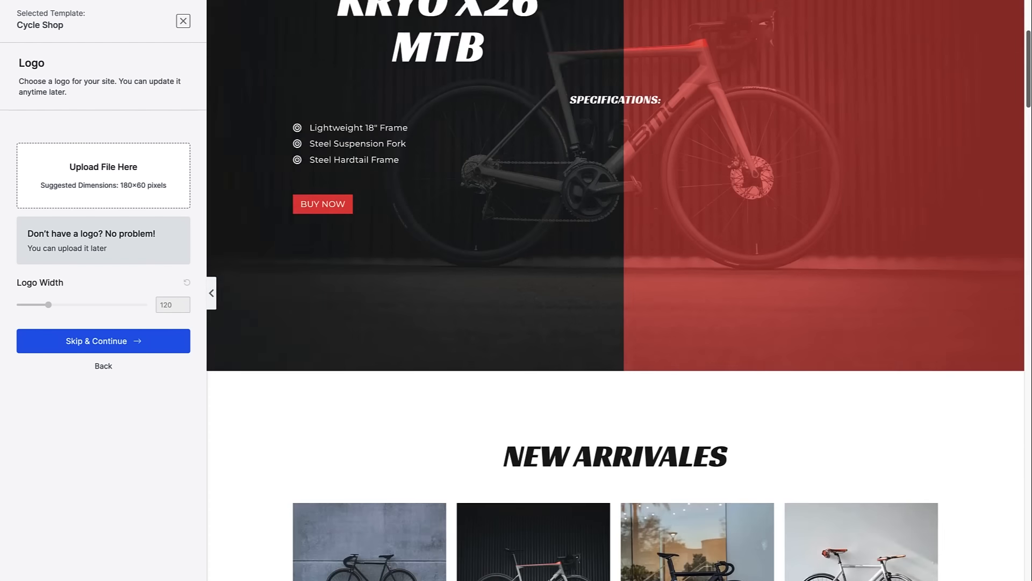
pyautogui.click(183, 21)
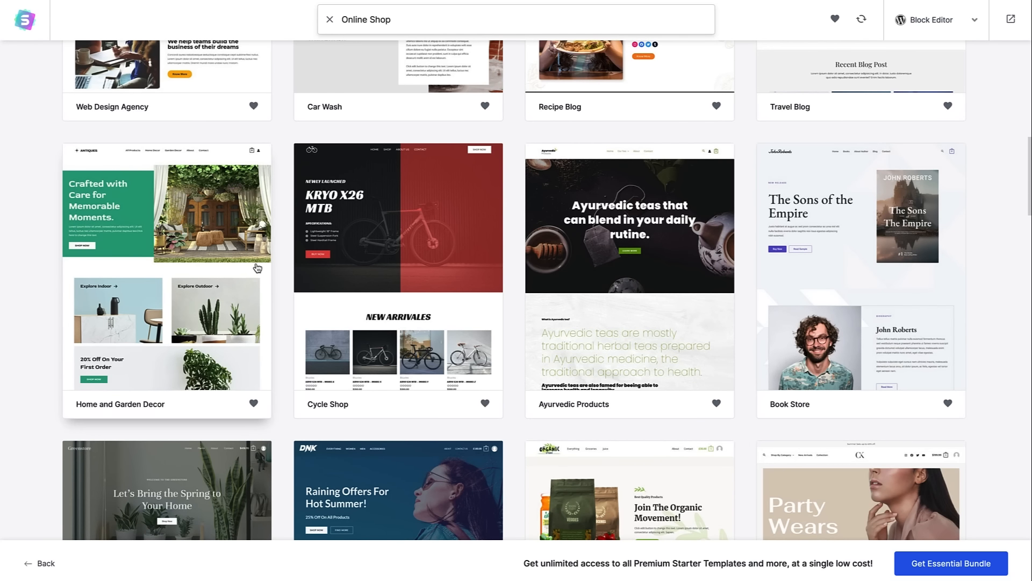
# Select the Home and Garden Decor template, review its home page, skip the logo and continue with the default colors and Red Rose / Sora fonts.
pyautogui.click(187, 257)
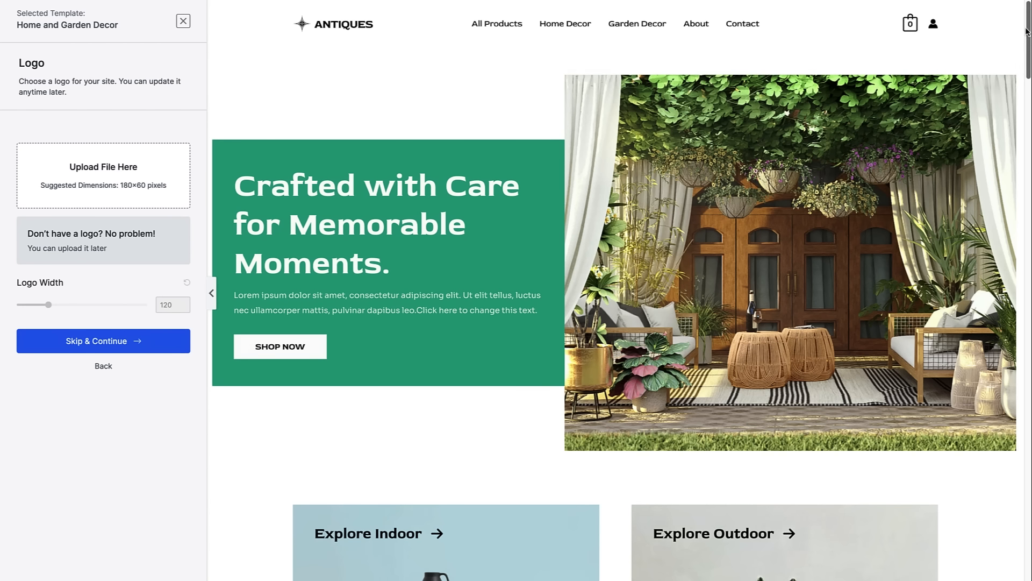
pyautogui.moveTo(1027, 31); pyautogui.dragTo(946, 575)
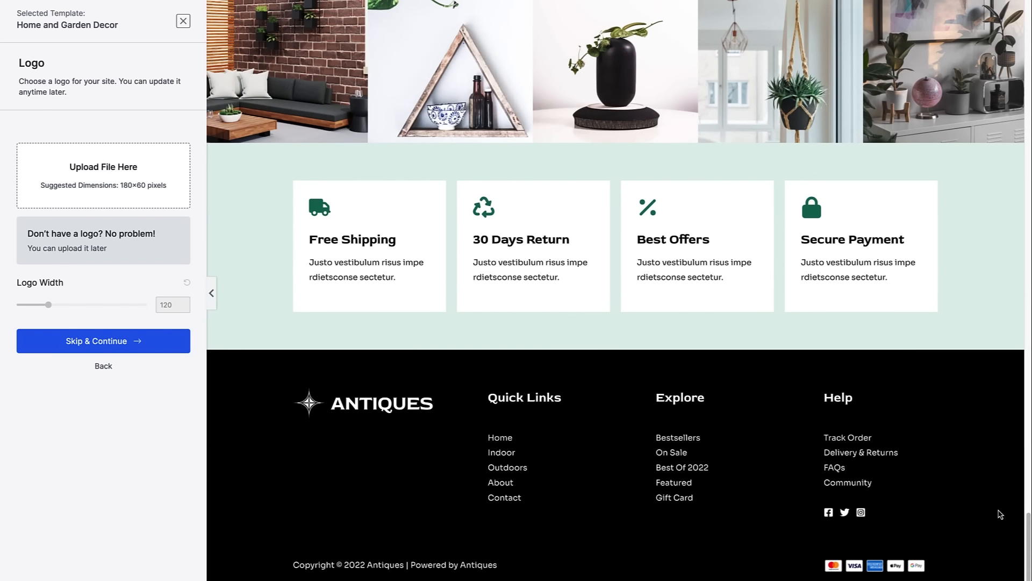
pyautogui.moveTo(1028, 543); pyautogui.dragTo(903, 24)
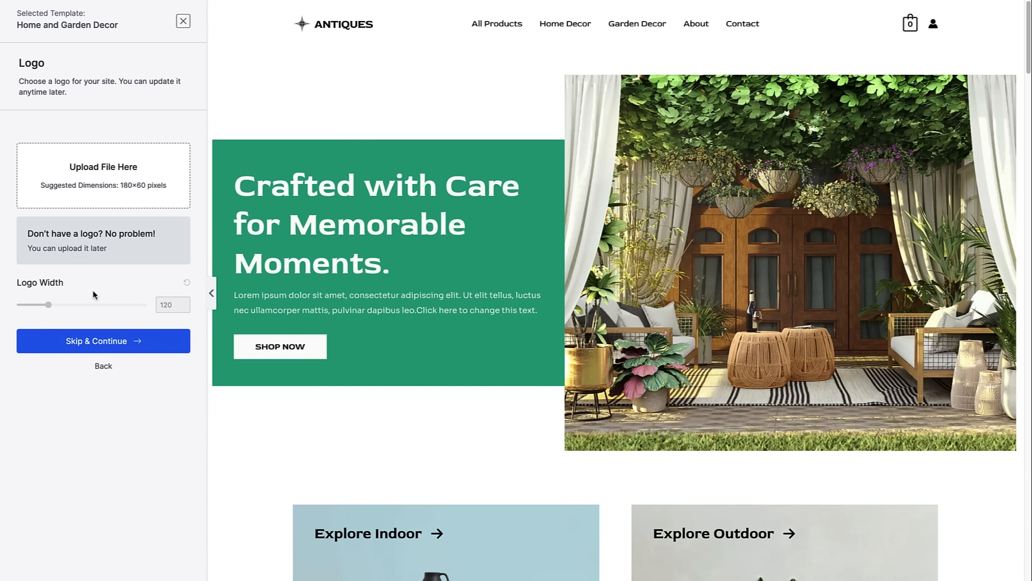
pyautogui.click(100, 346)
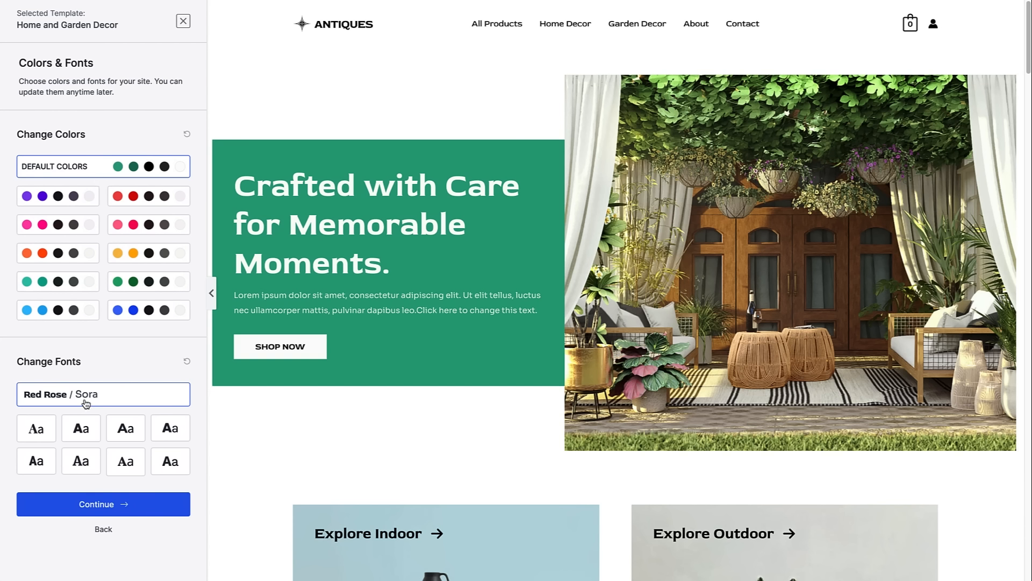
pyautogui.click(99, 509)
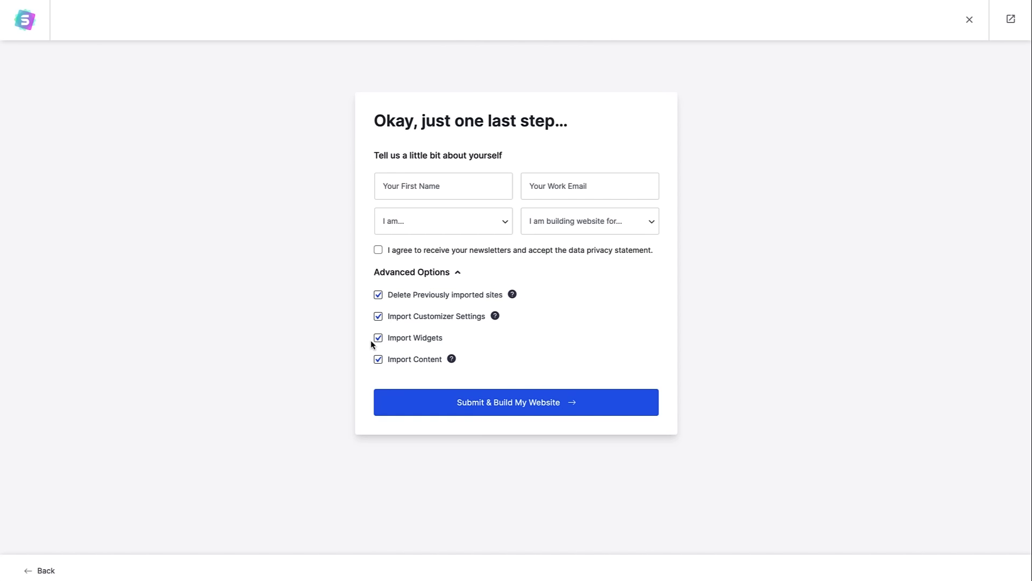
# Exclude the content from the template import, keep the customizer settings and widgets, and build the website.
pyautogui.click(378, 361)
pyautogui.click(505, 405)
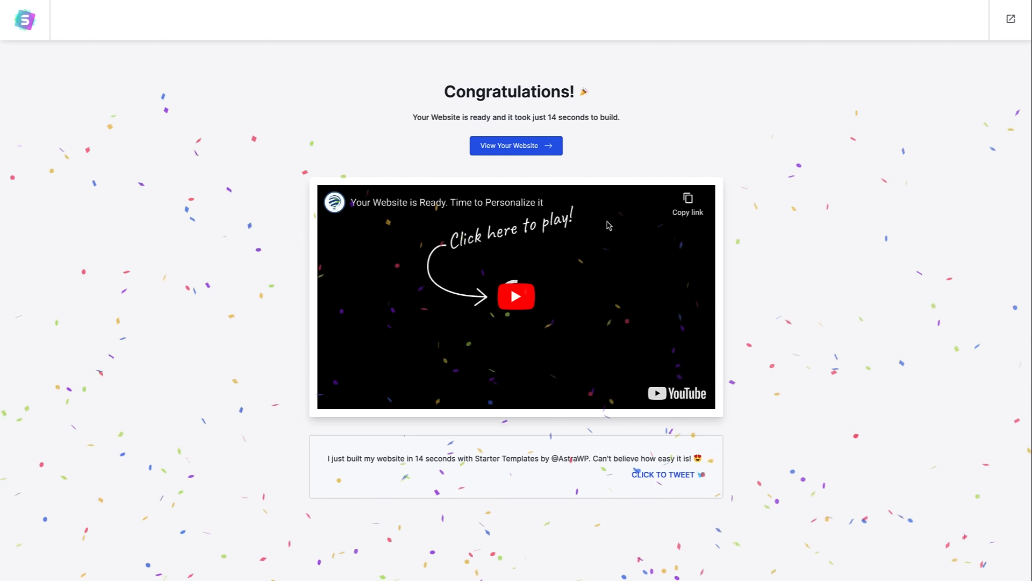
# View the front page of the newly built website to check its imported header and footer.
pyautogui.click(516, 295)
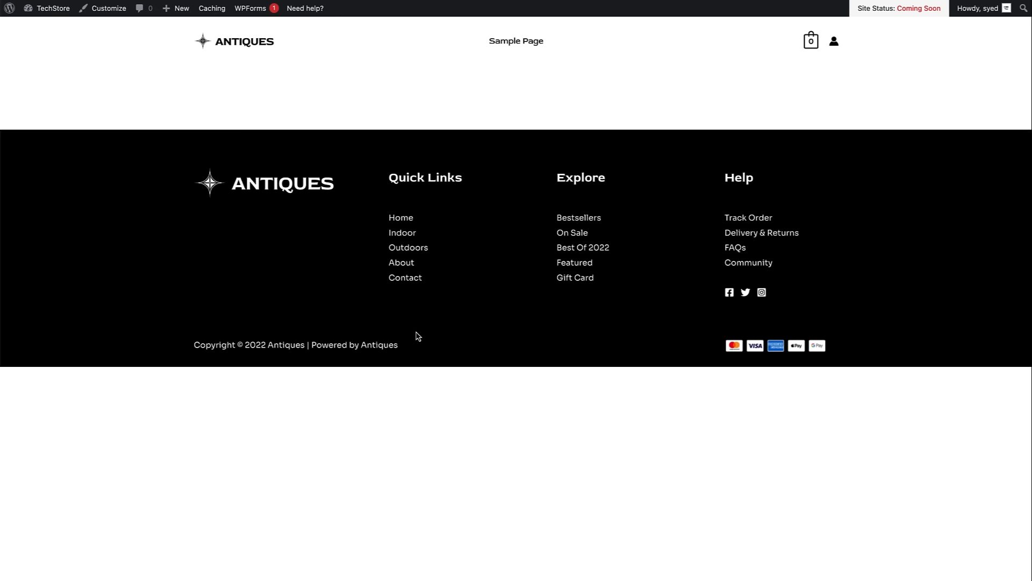
pyautogui.moveTo(44, 15)
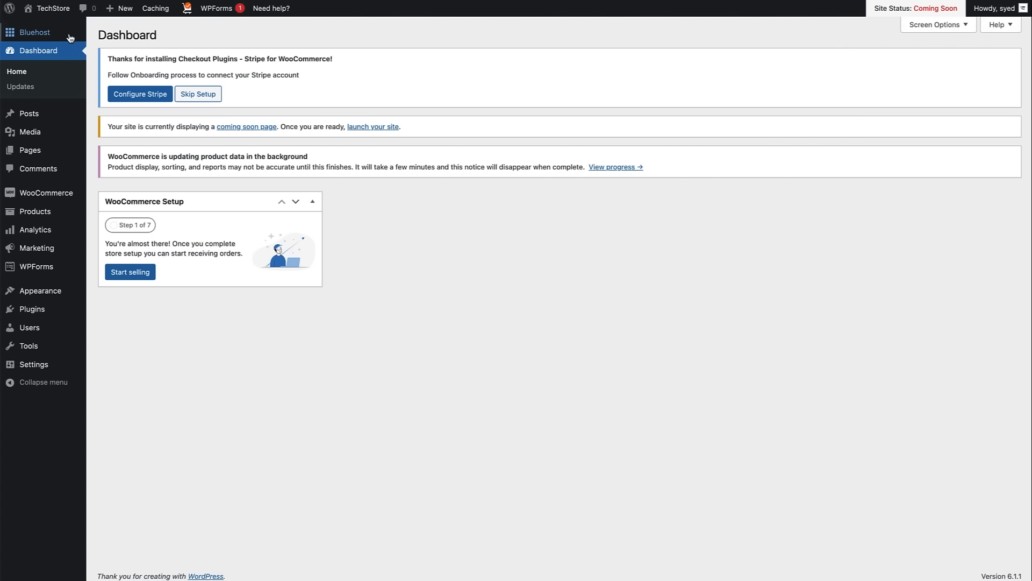
pyautogui.click(49, 8)
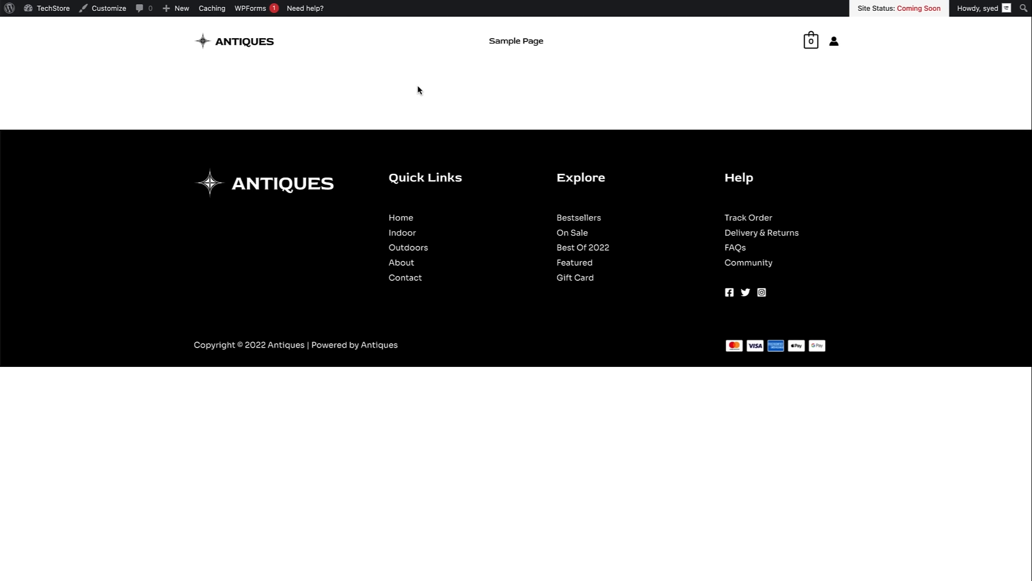
# Open the site's list of pages from the dashboard and move Sample Page to the trash.
pyautogui.click(48, 13)
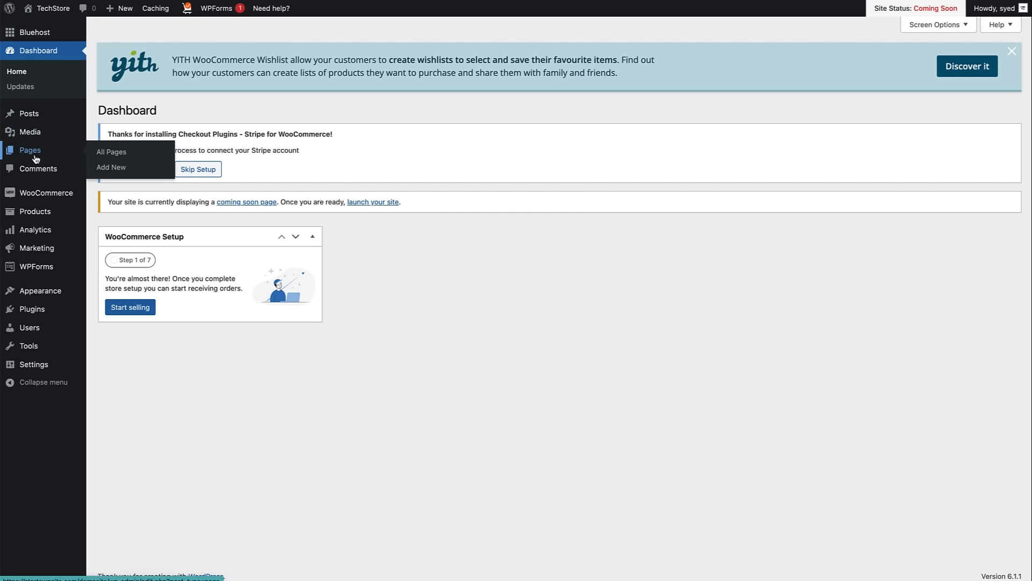
pyautogui.click(35, 158)
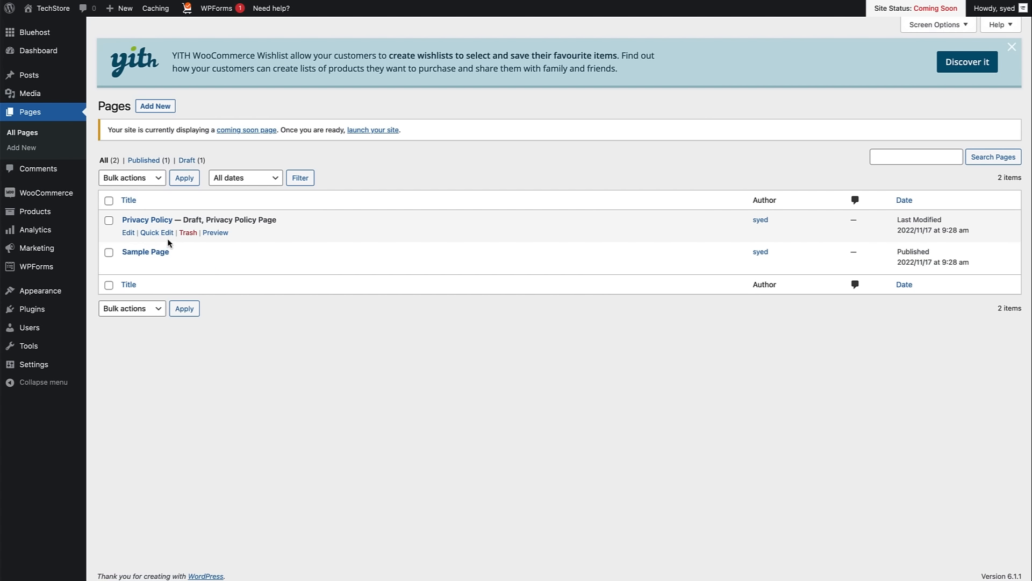
pyautogui.click(185, 265)
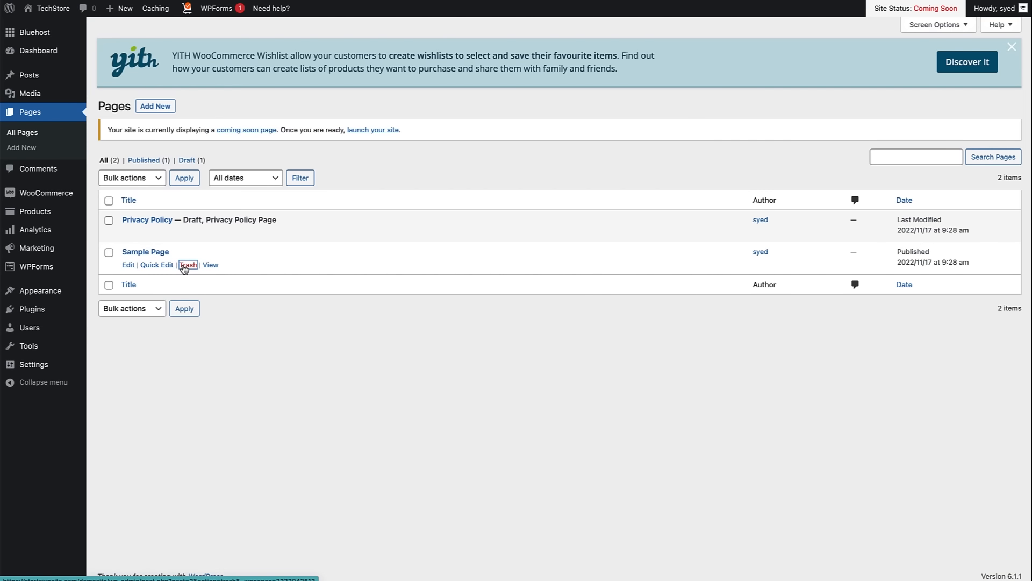
# Add a new page titled "Home", dismissing the editor's welcome guide, and look at the blocks that can be inserted.
pyautogui.click(155, 107)
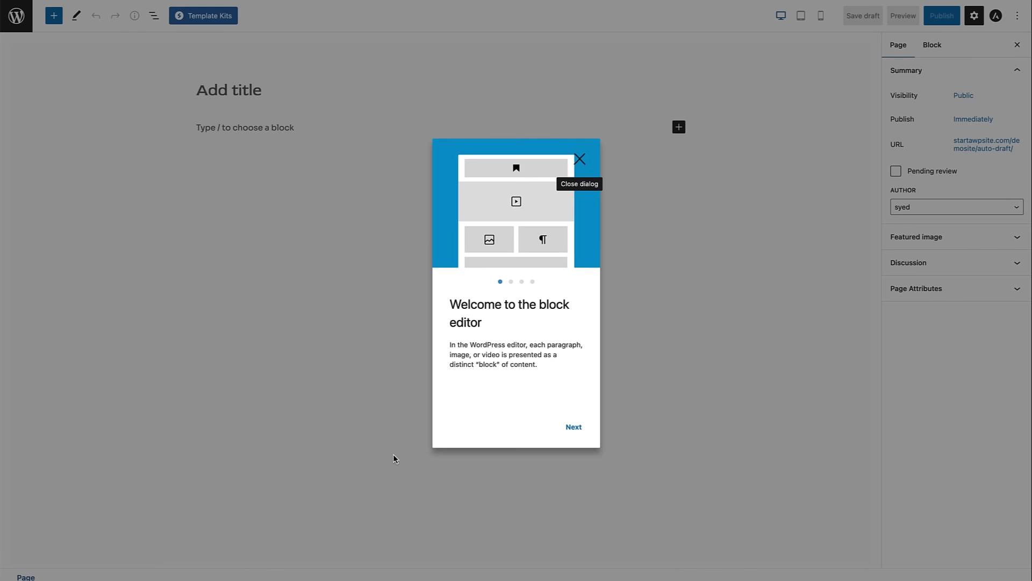
pyautogui.click(579, 159)
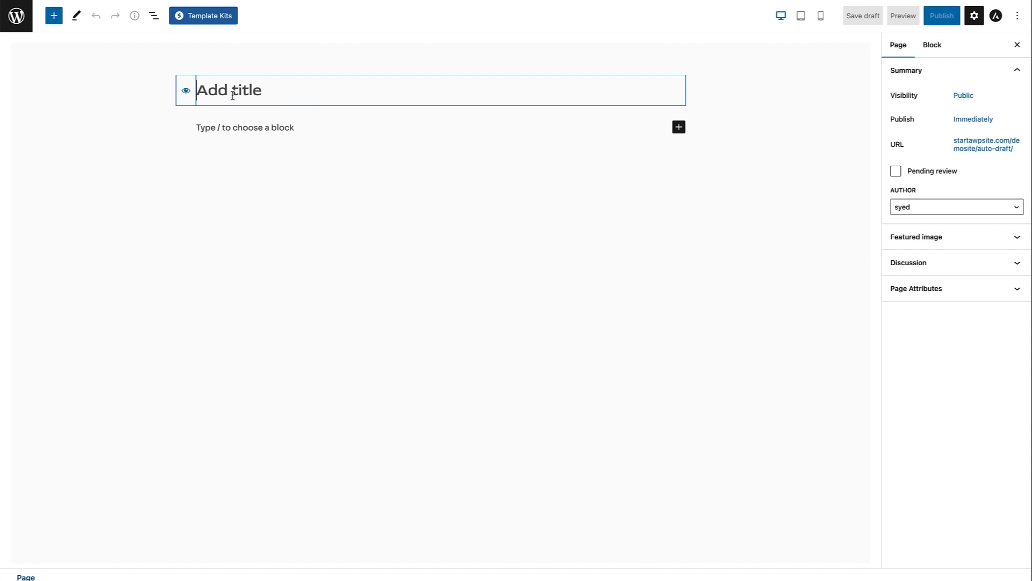
pyautogui.write('Home')
pyautogui.click(150, 112)
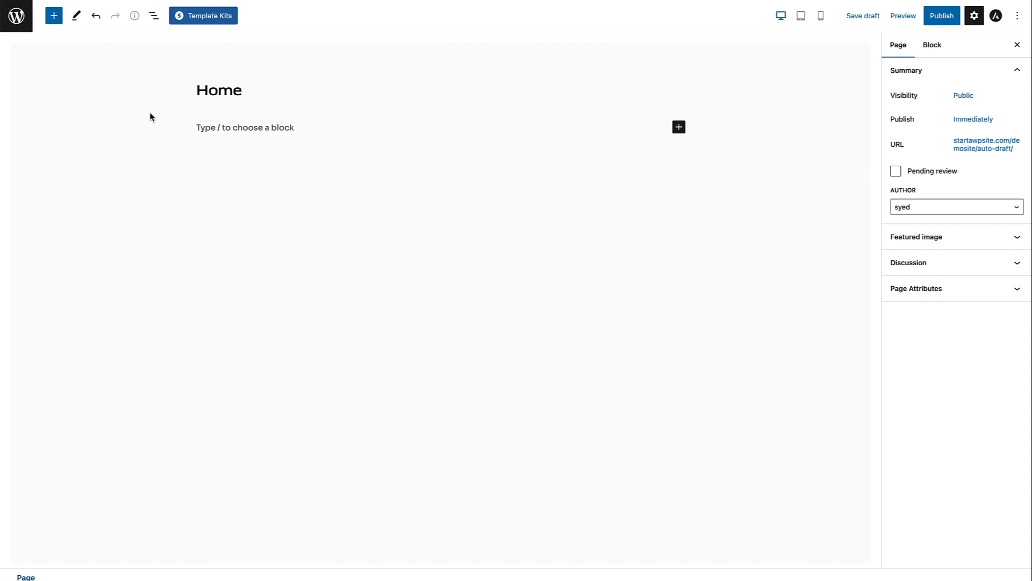
pyautogui.click(679, 127)
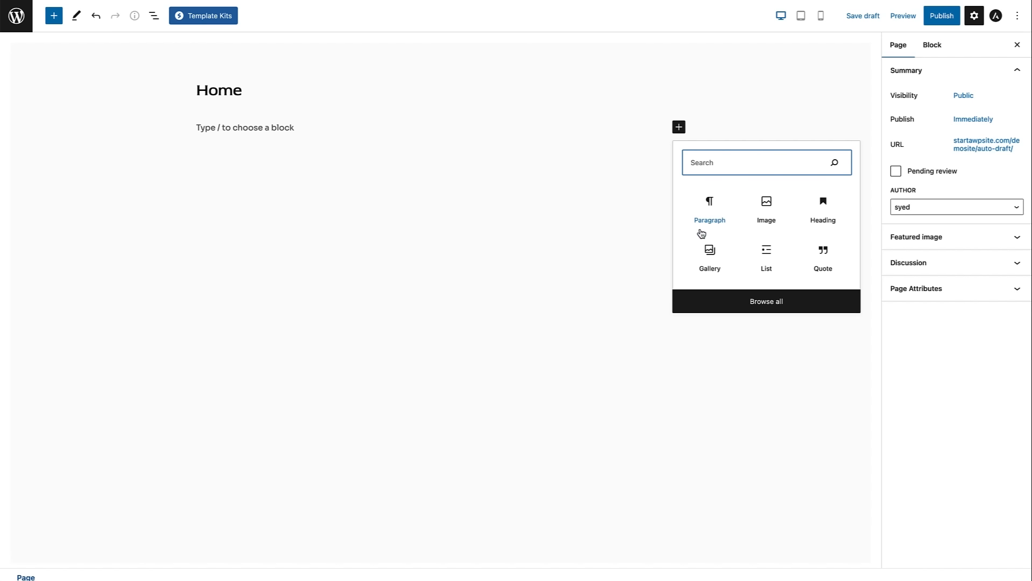
pyautogui.click(636, 160)
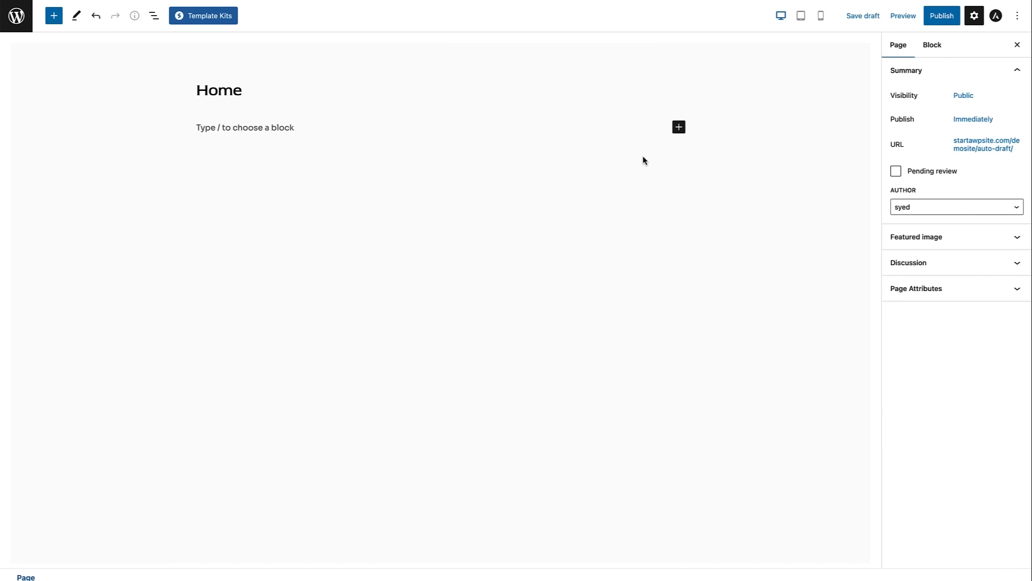
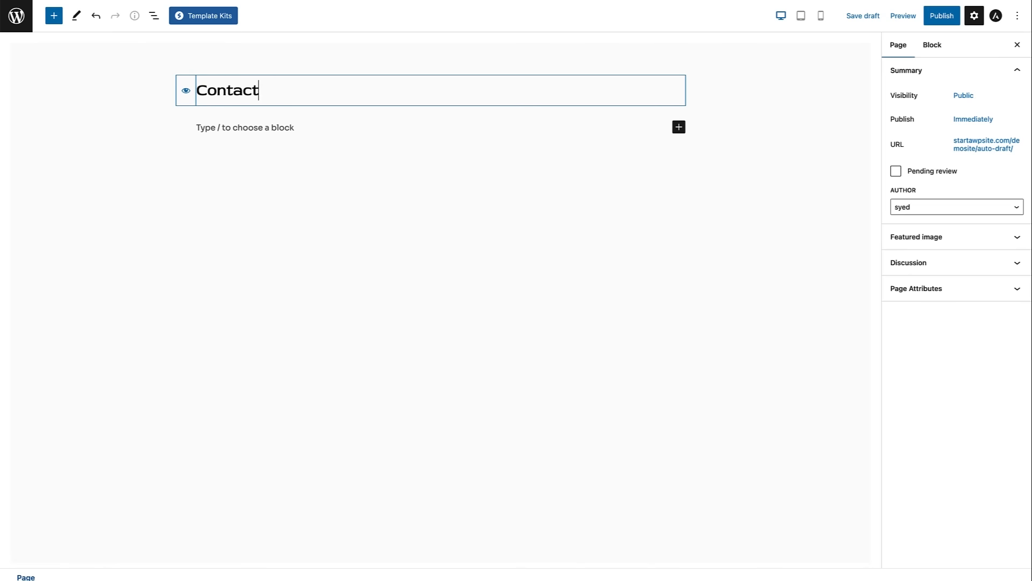
# Publish the page titled "Contact" and return to the list of pages.
pyautogui.click(945, 25)
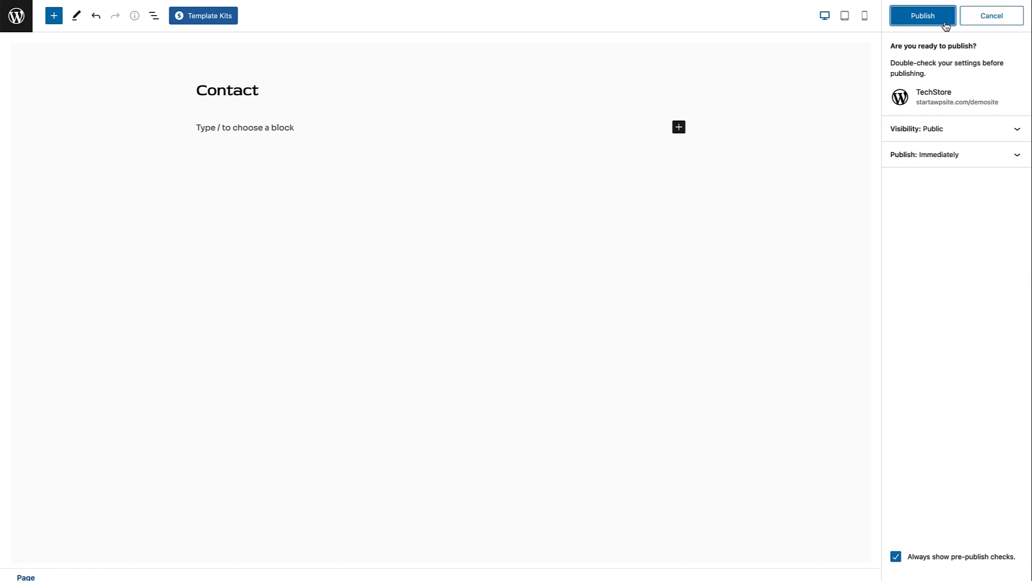
pyautogui.click(945, 24)
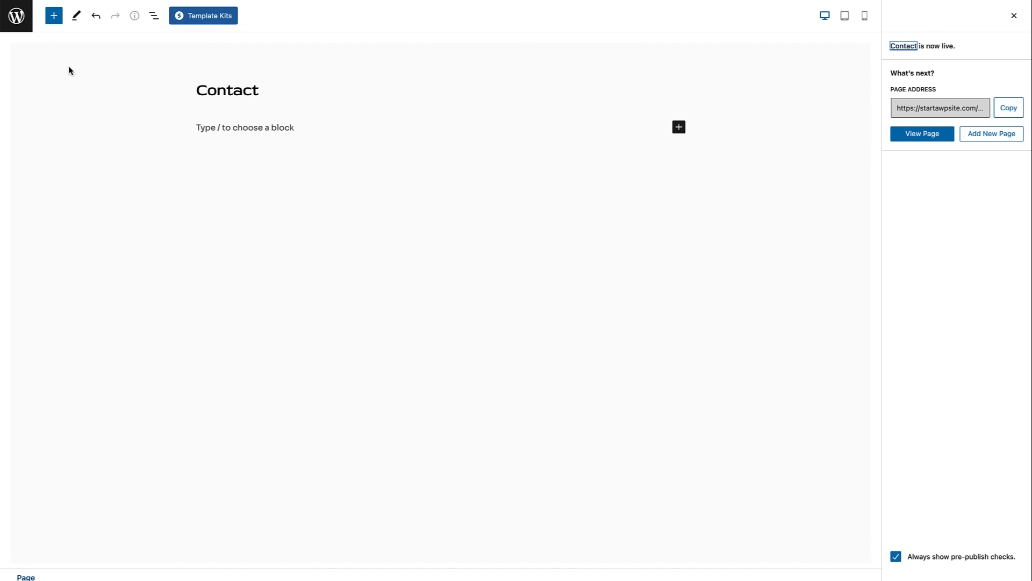
pyautogui.click(15, 16)
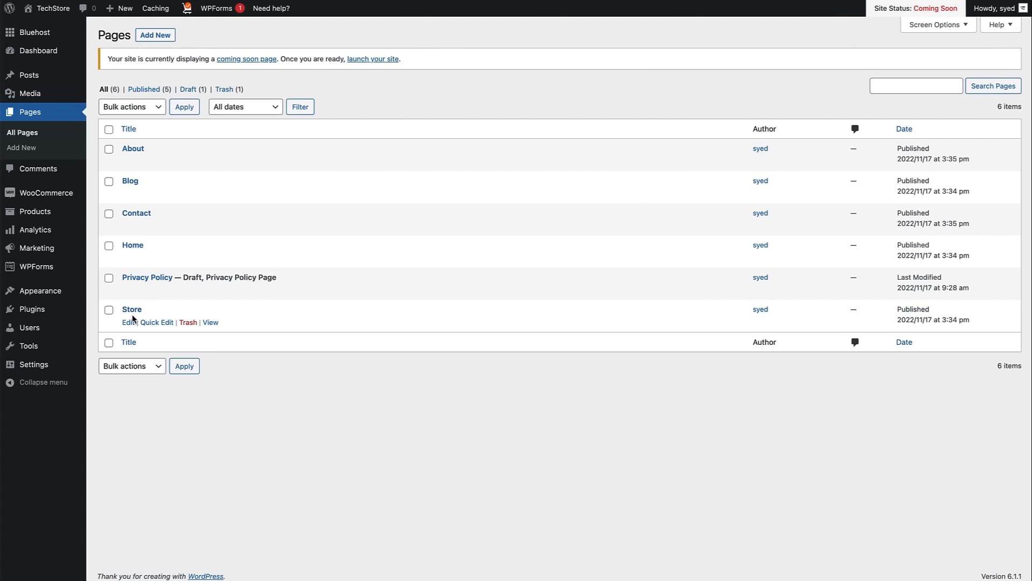
# Create a navigation menu named "Primary" with Primary Menu as its display location.
pyautogui.moveTo(59, 292)
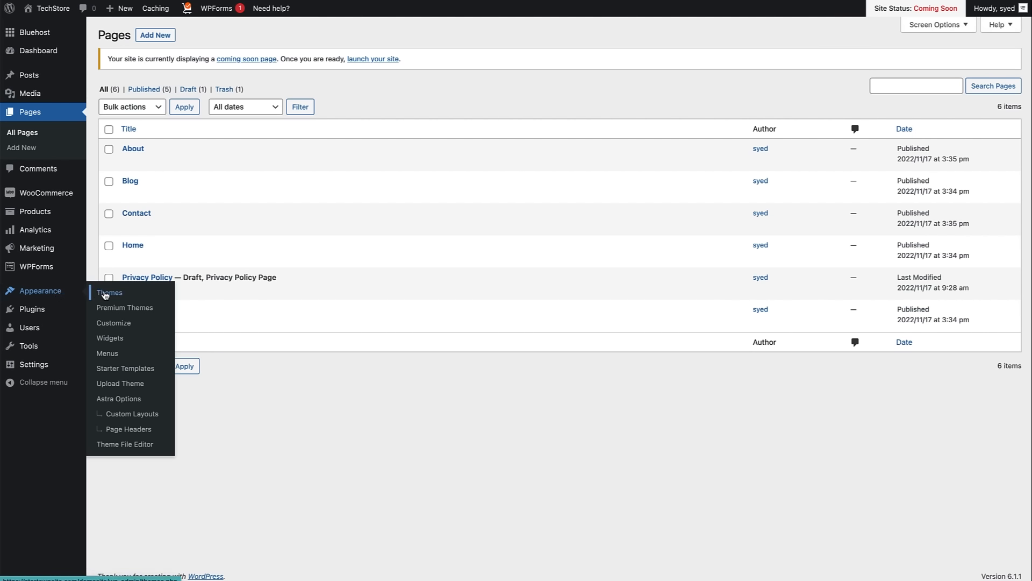
pyautogui.click(104, 357)
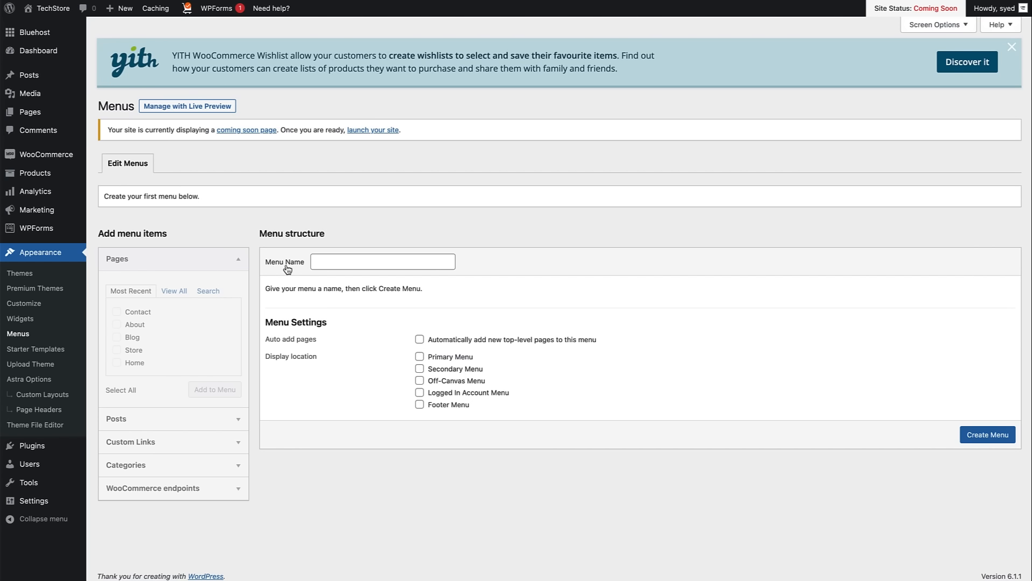
pyautogui.click(334, 265)
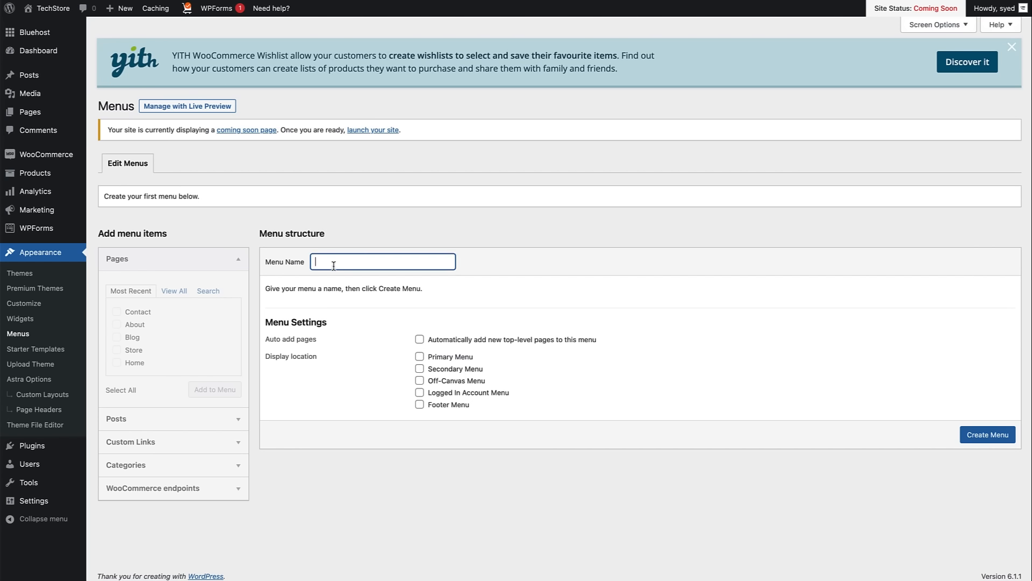
pyautogui.write('Primary')
pyautogui.click(419, 356)
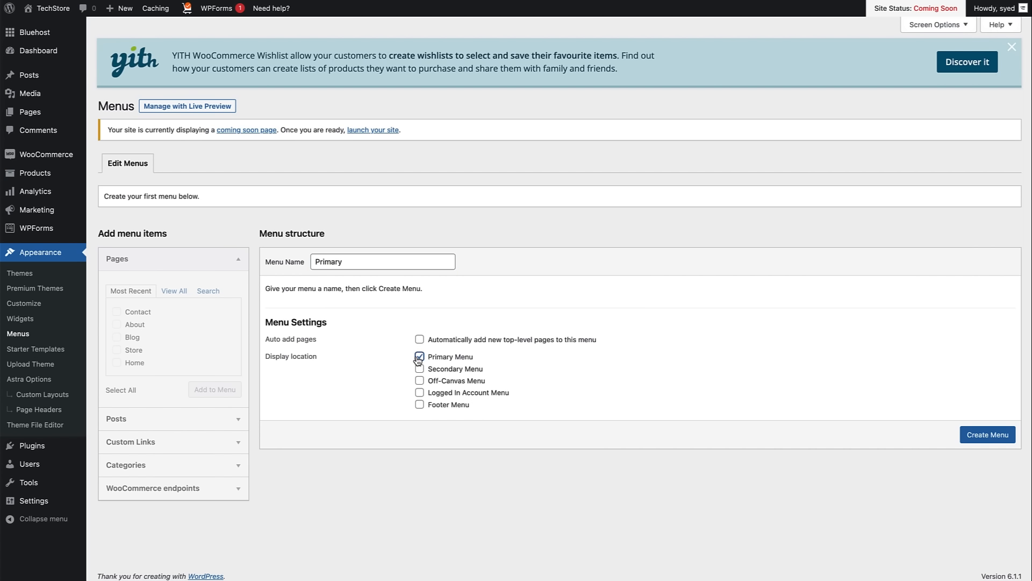
pyautogui.click(971, 442)
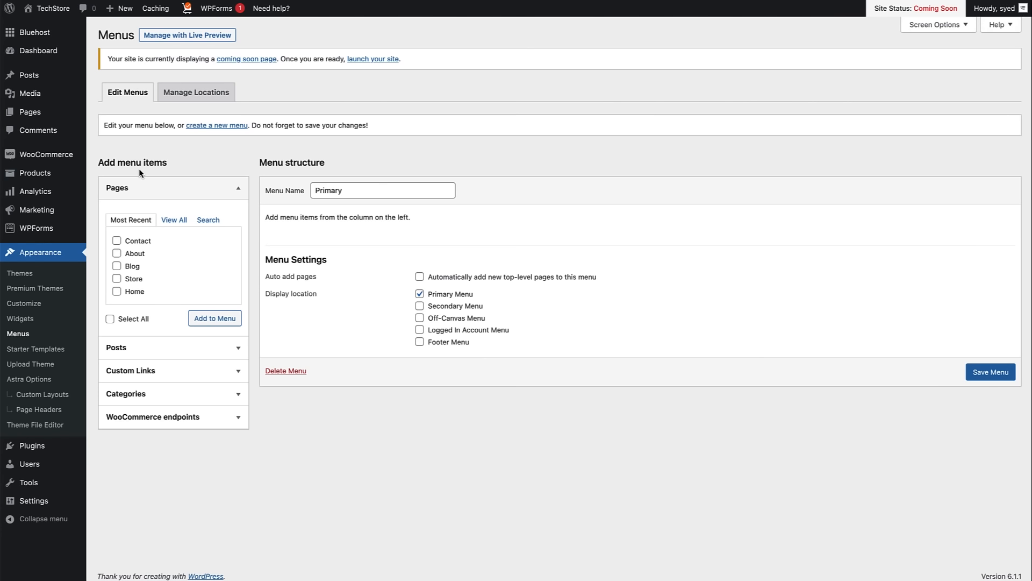
# Look through the kinds of items that can be added to the menu, including the categories and WooCommerce endpoints.
pyautogui.click(238, 193)
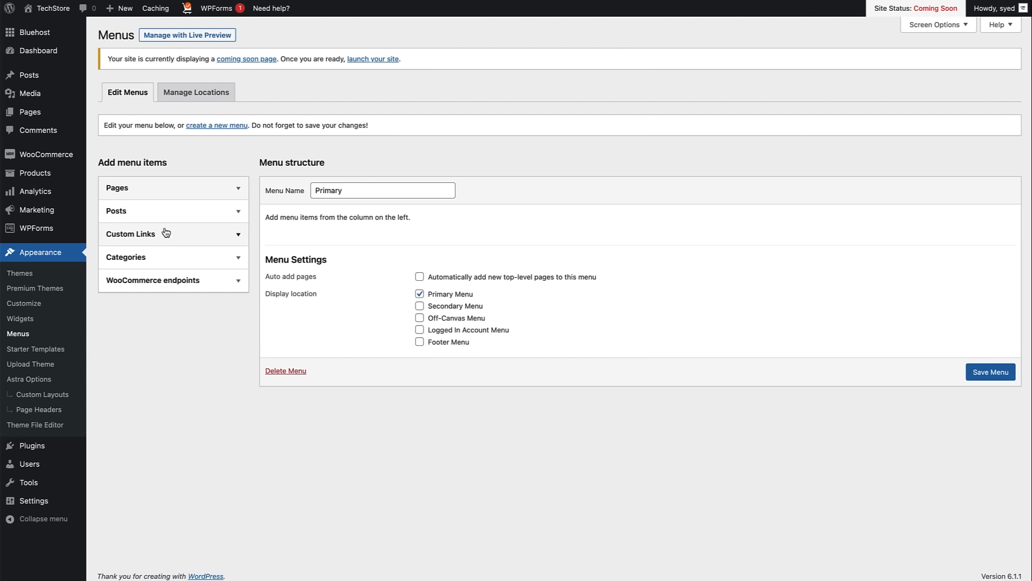
pyautogui.click(206, 264)
pyautogui.click(207, 264)
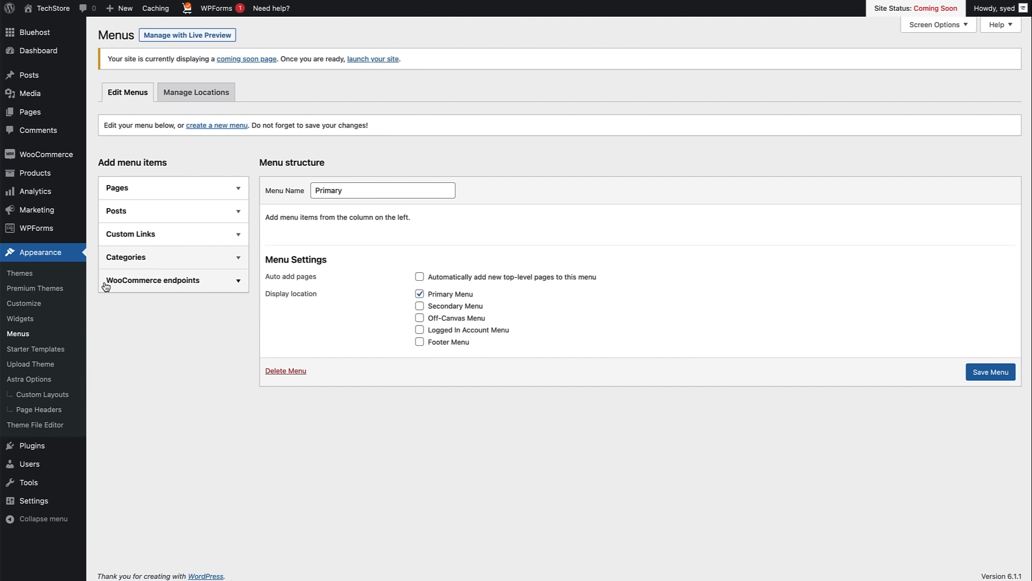
pyautogui.click(195, 286)
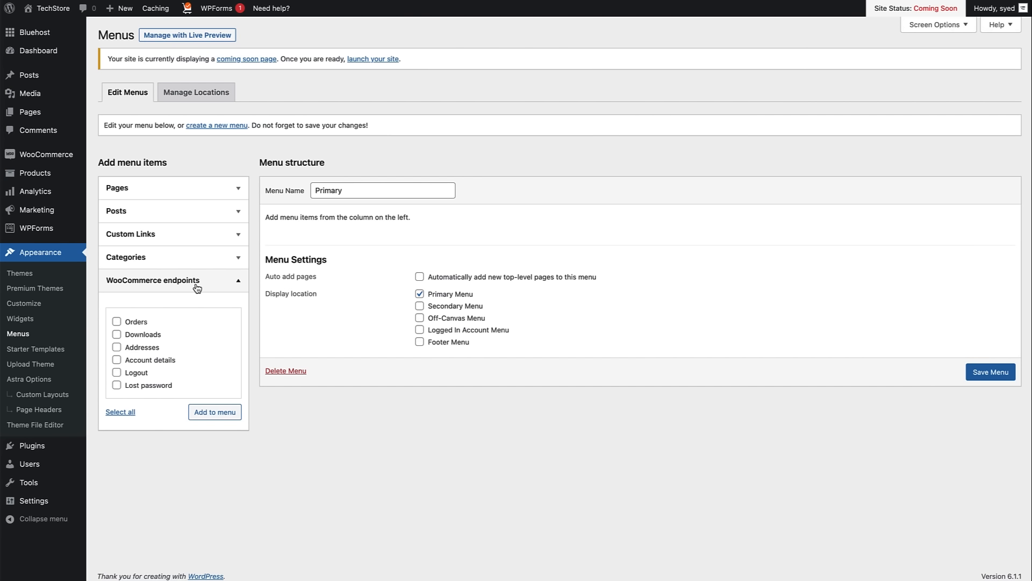
pyautogui.click(163, 284)
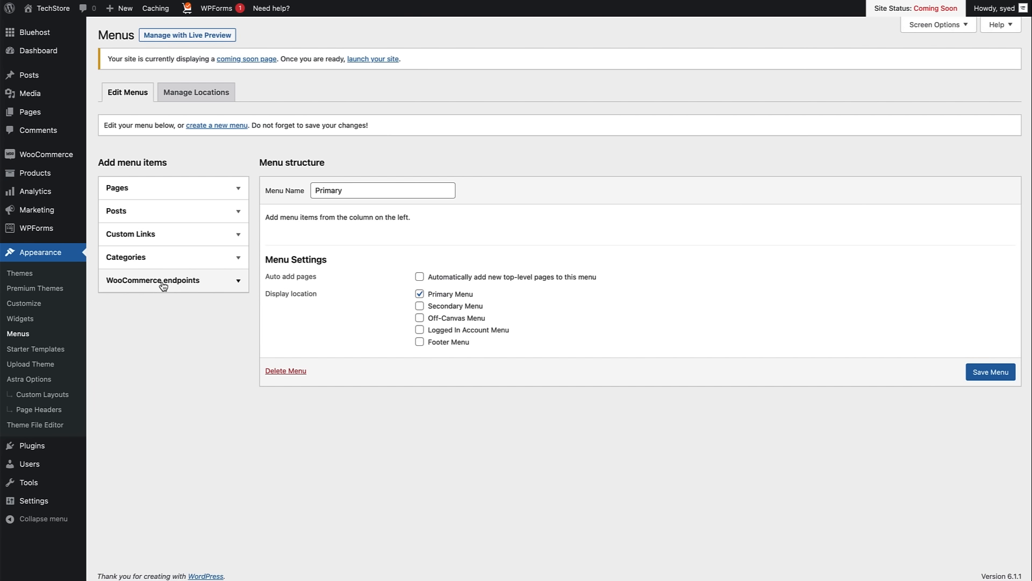
# Add the Home, About, Blog, Contact and Store pages to the Primary menu from the full page list.
pyautogui.click(160, 197)
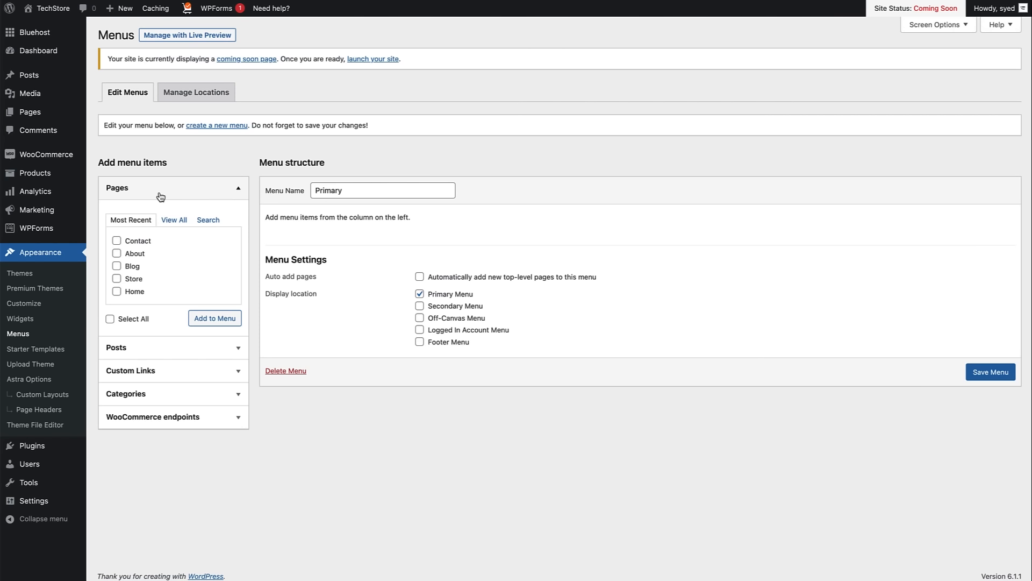
pyautogui.click(166, 220)
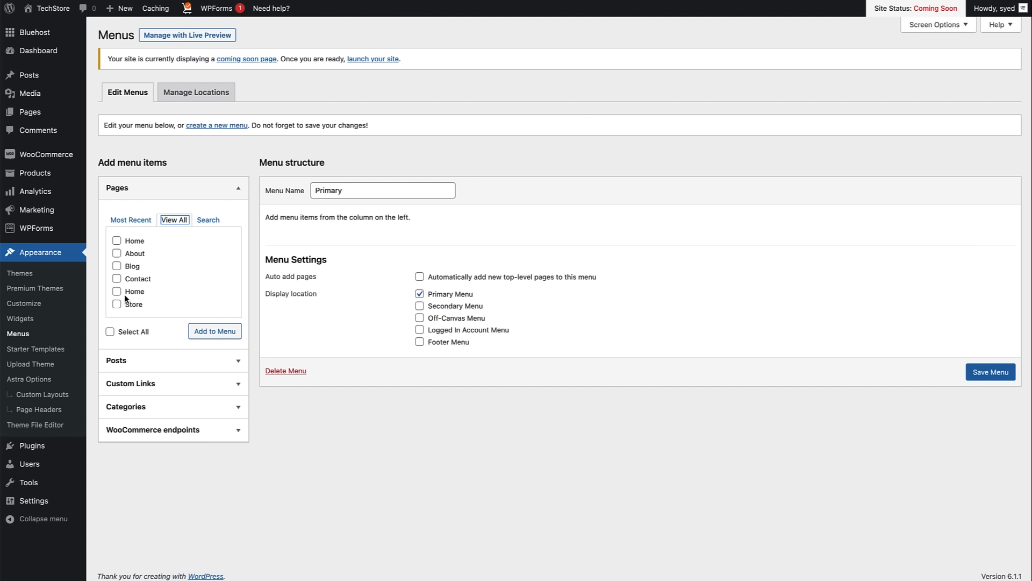
pyautogui.click(116, 240)
pyautogui.click(116, 253)
pyautogui.click(116, 267)
pyautogui.click(116, 280)
pyautogui.click(116, 306)
pyautogui.click(209, 333)
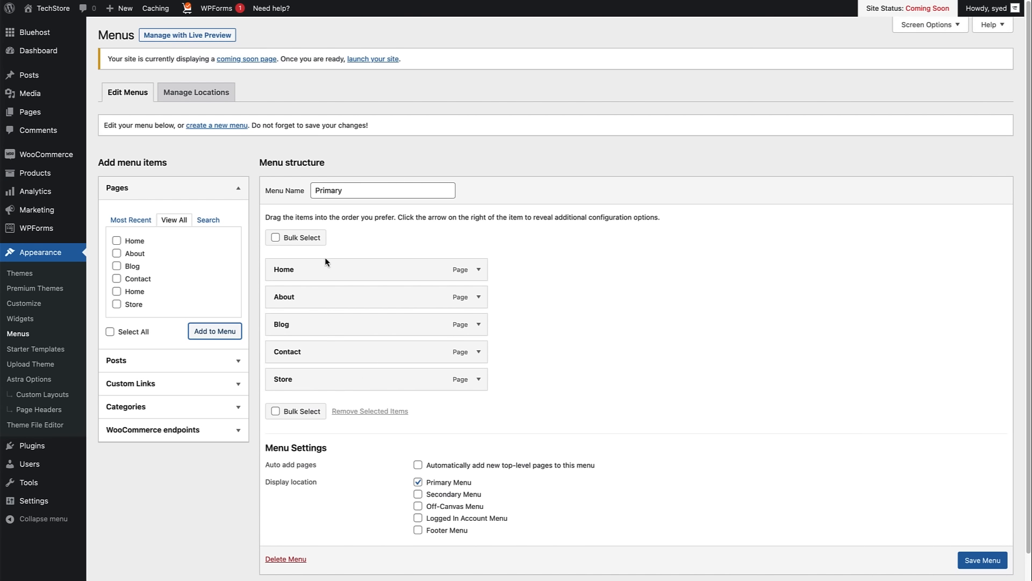
# Inspect the Home menu item's settings and its navigation label.
pyautogui.click(478, 273)
pyautogui.moveTo(309, 306); pyautogui.dragTo(263, 309)
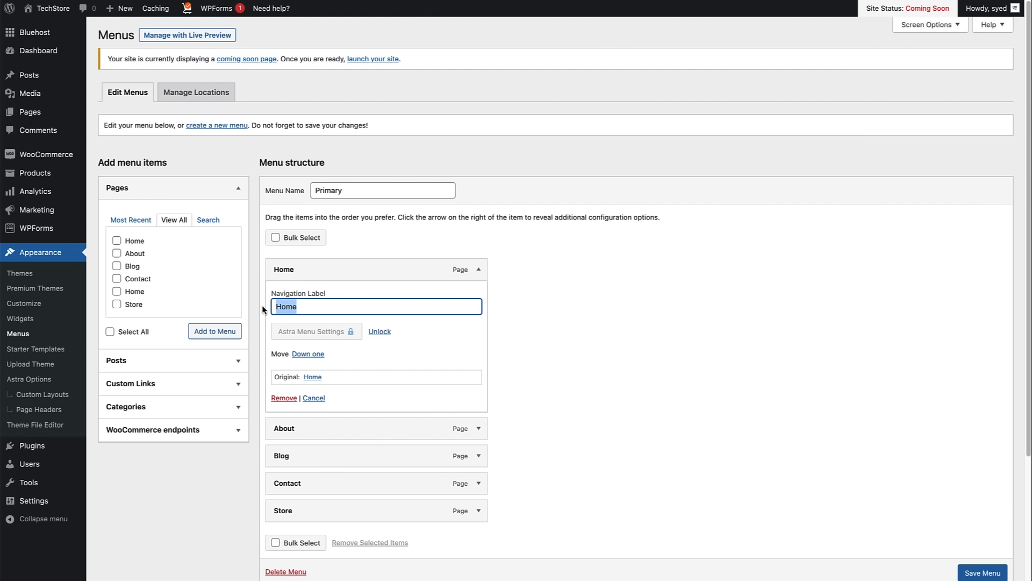
pyautogui.click(478, 275)
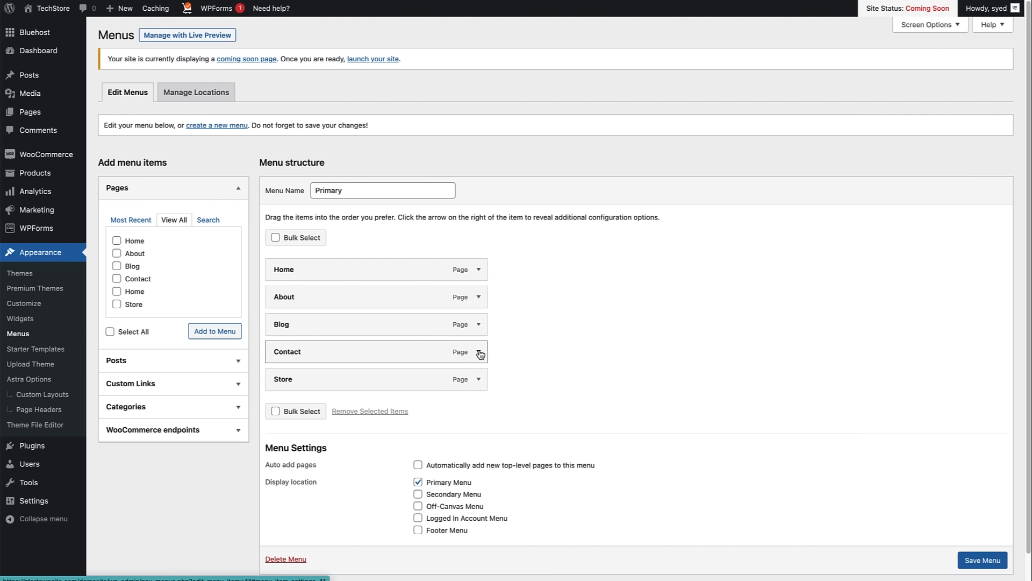
# Set the Contact menu item's navigation label to "Contact Us".
pyautogui.click(479, 353)
pyautogui.click(314, 391)
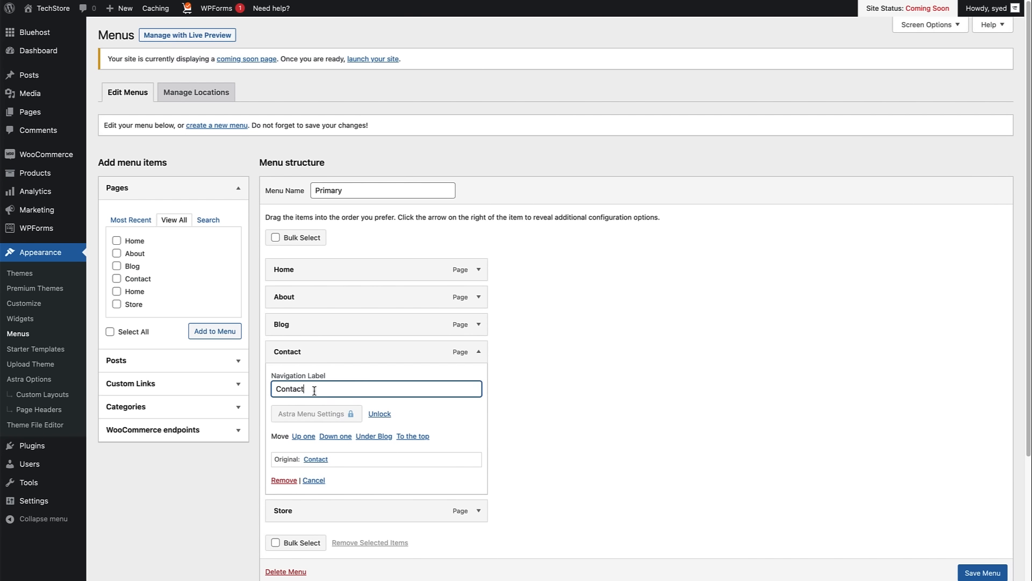
pyautogui.write('Us')
pyautogui.click(479, 351)
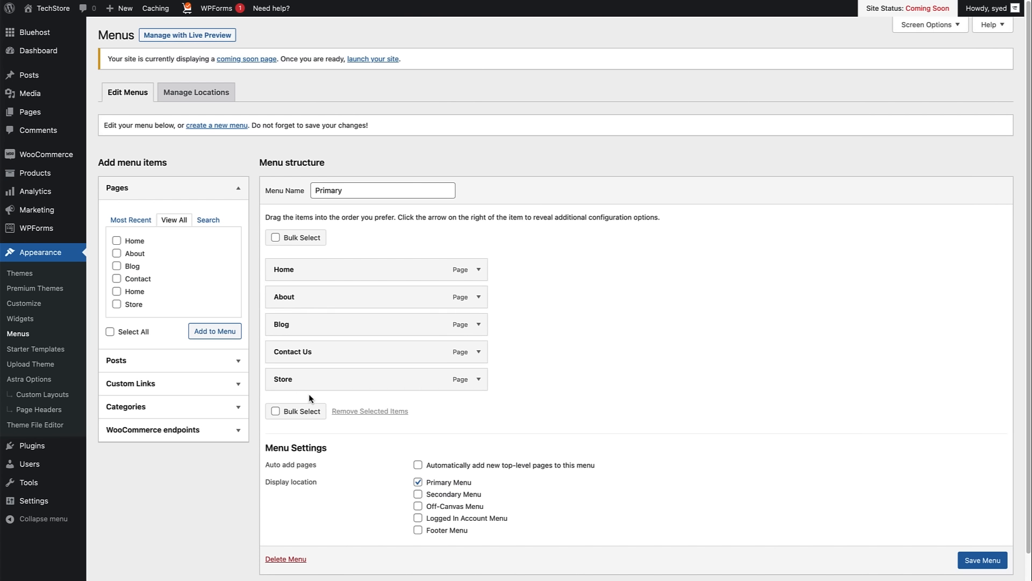
# Reorder the menu items to Home, Store, Blog, About, Contact Us and save the Primary menu.
pyautogui.moveTo(293, 383); pyautogui.dragTo(272, 299)
pyautogui.moveTo(285, 360); pyautogui.dragTo(282, 325)
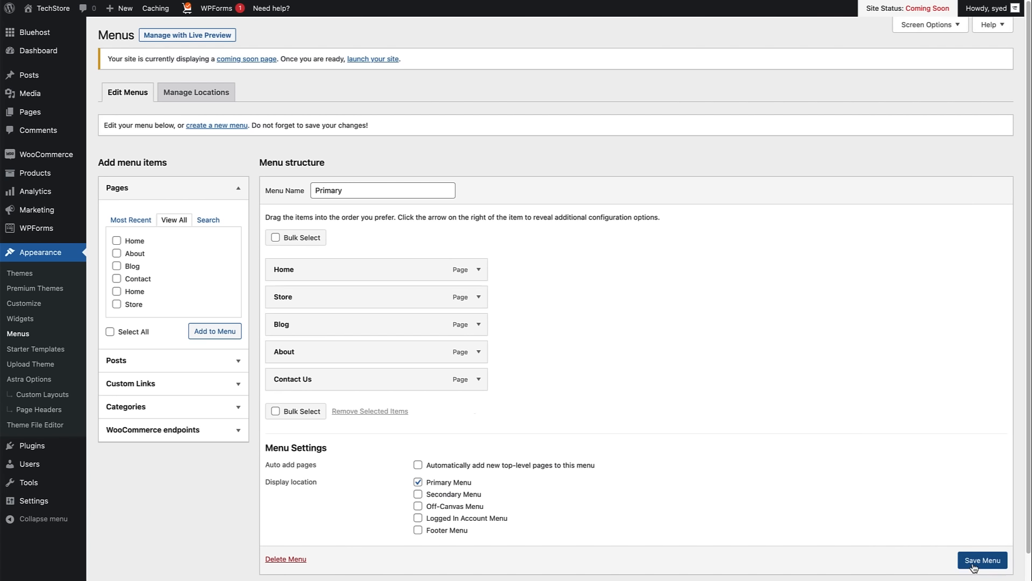
pyautogui.scroll(-1, 974, 567)
pyautogui.click(979, 543)
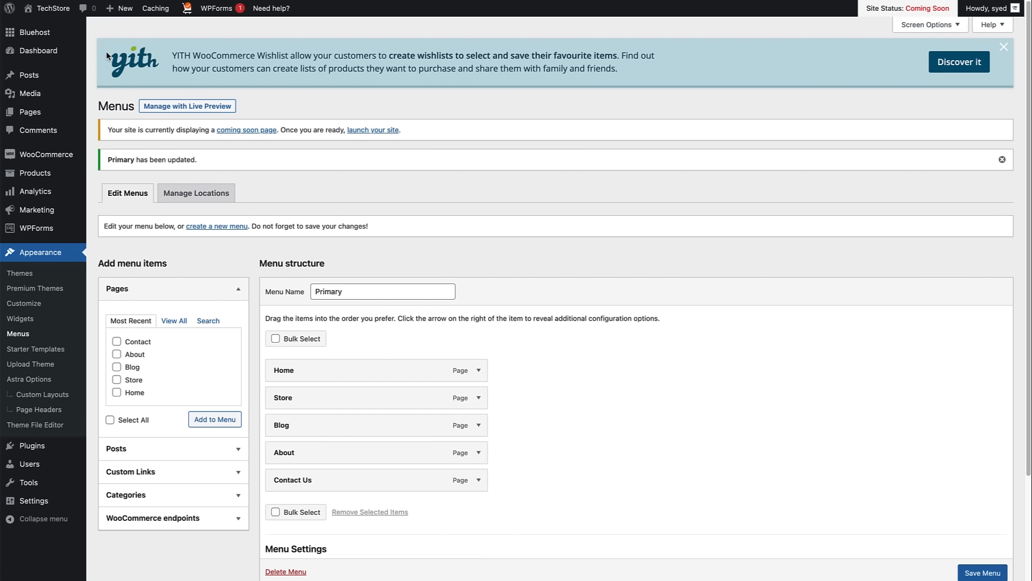
pyautogui.moveTo(31, 15)
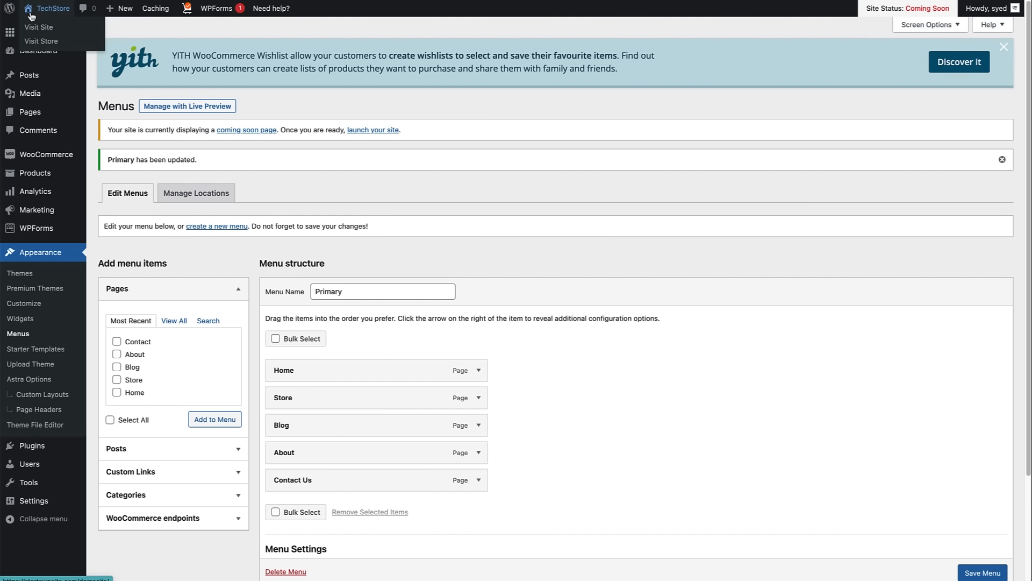
# Set the Home page as the site's static homepage in the theme customizer, publish the change and return to the site.
pyautogui.click(31, 15)
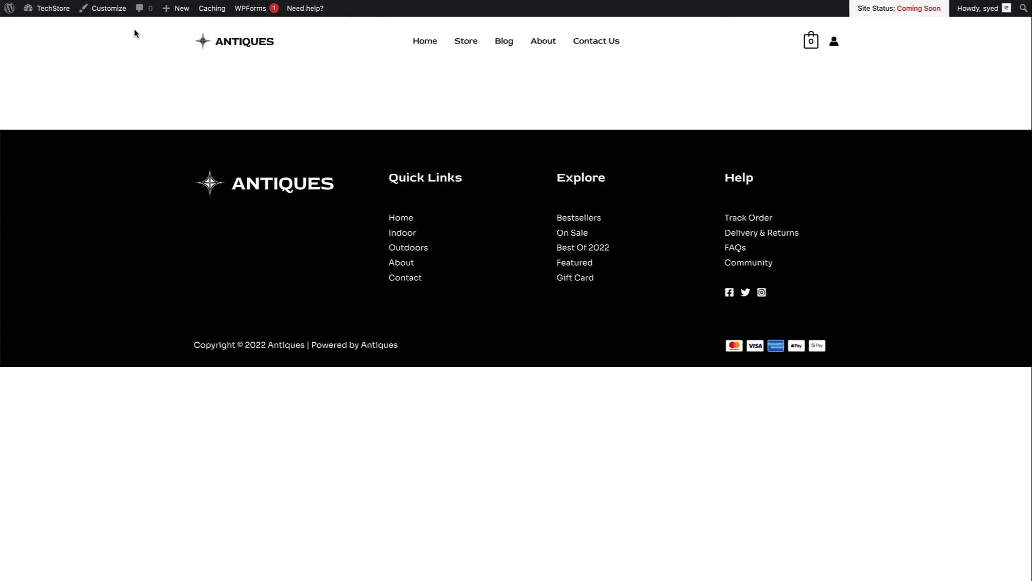
pyautogui.click(110, 15)
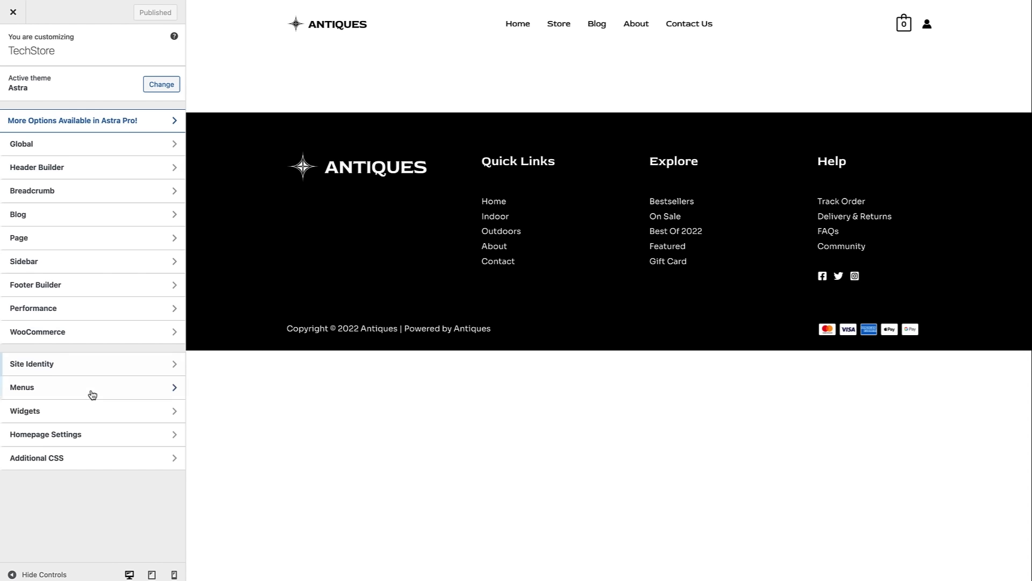
pyautogui.click(88, 440)
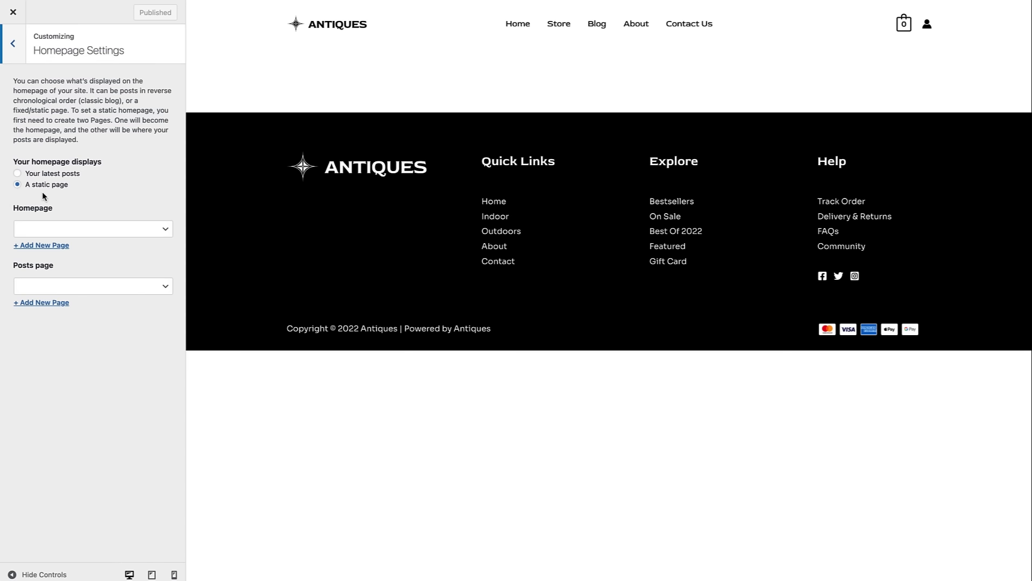
pyautogui.click(165, 233)
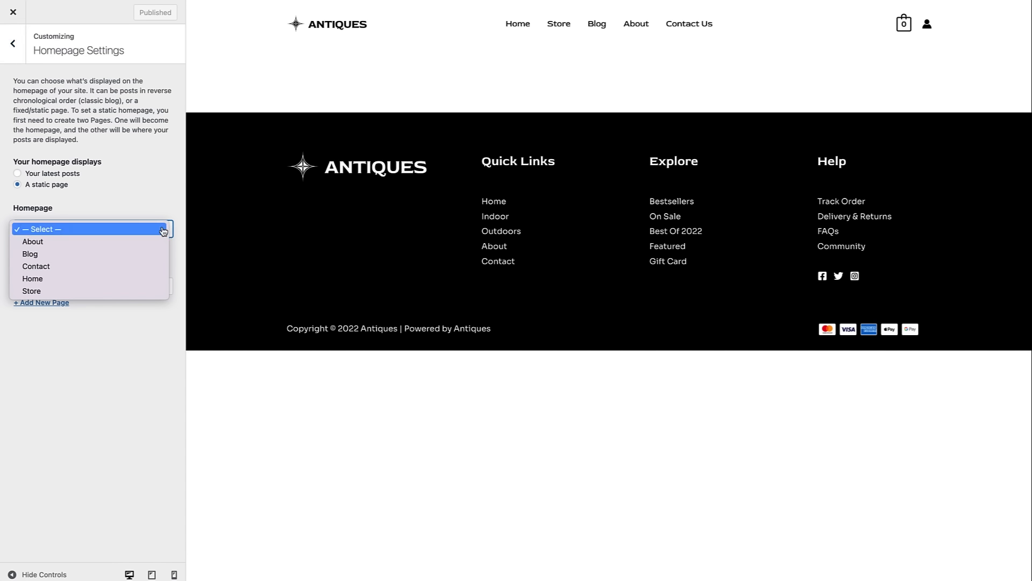
pyautogui.click(139, 279)
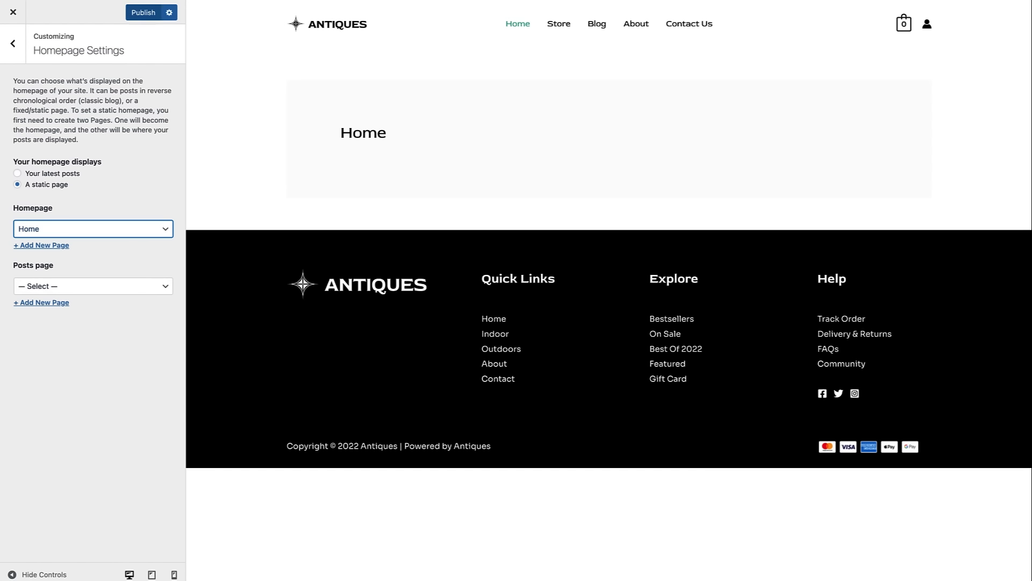
pyautogui.click(137, 13)
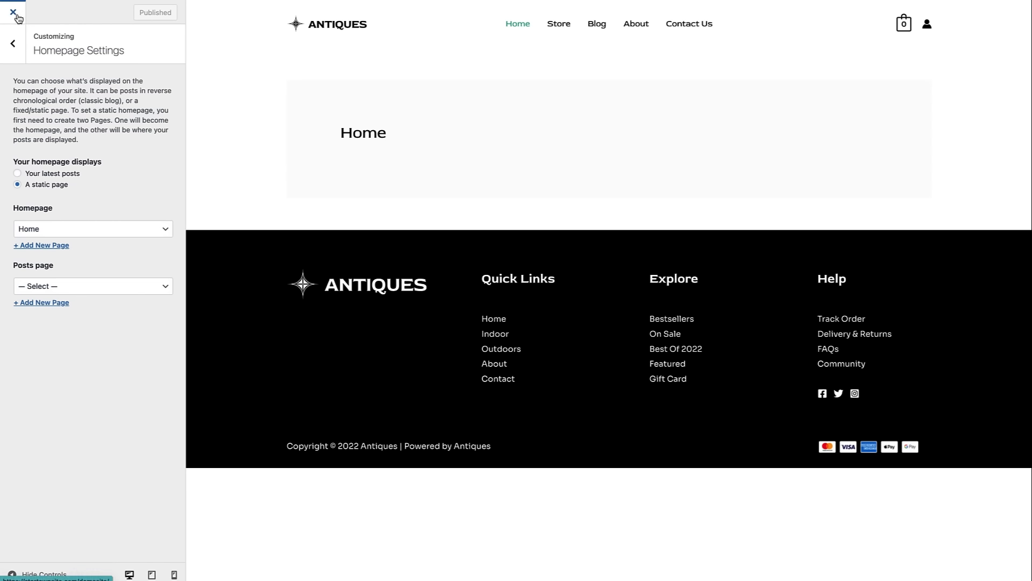
pyautogui.click(17, 16)
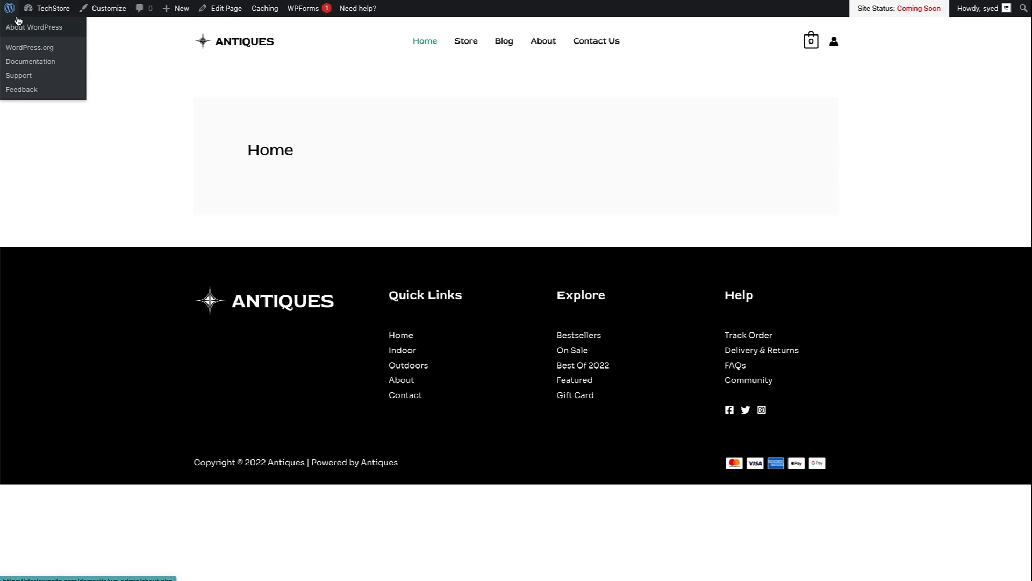
# Return to the site's dashboard and open the WooCommerce store setup wizard.
pyautogui.click(48, 15)
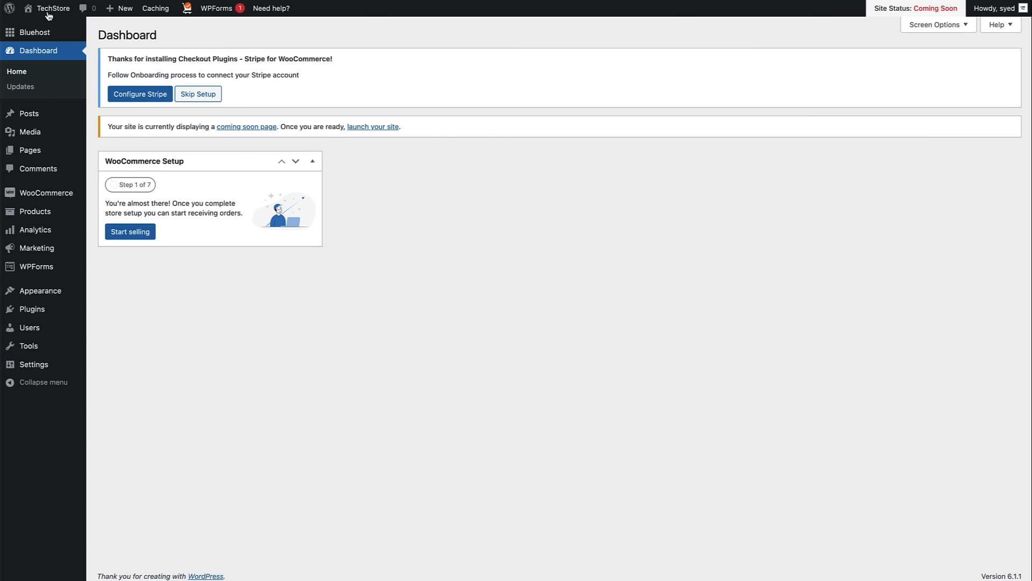
pyautogui.click(50, 198)
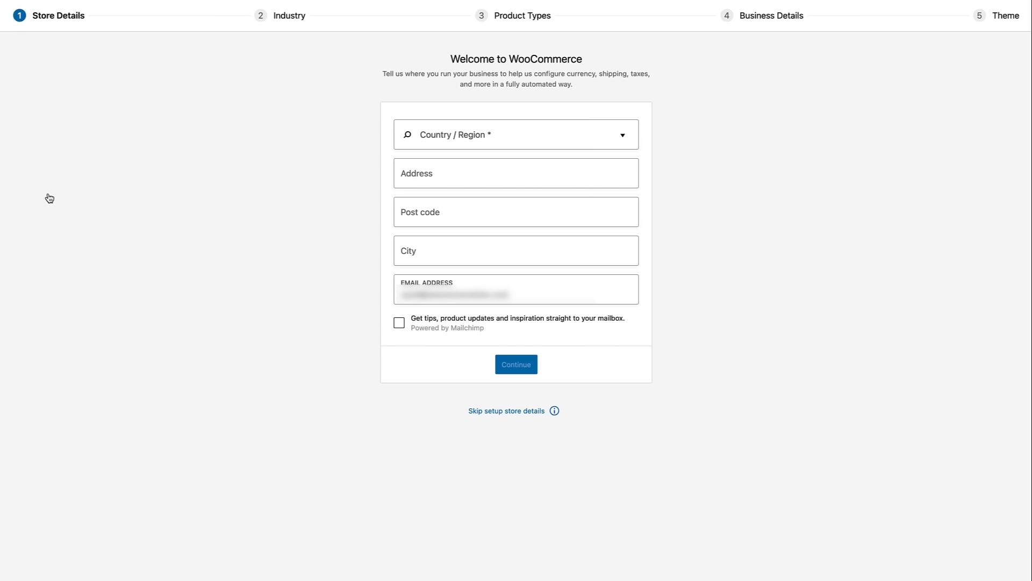
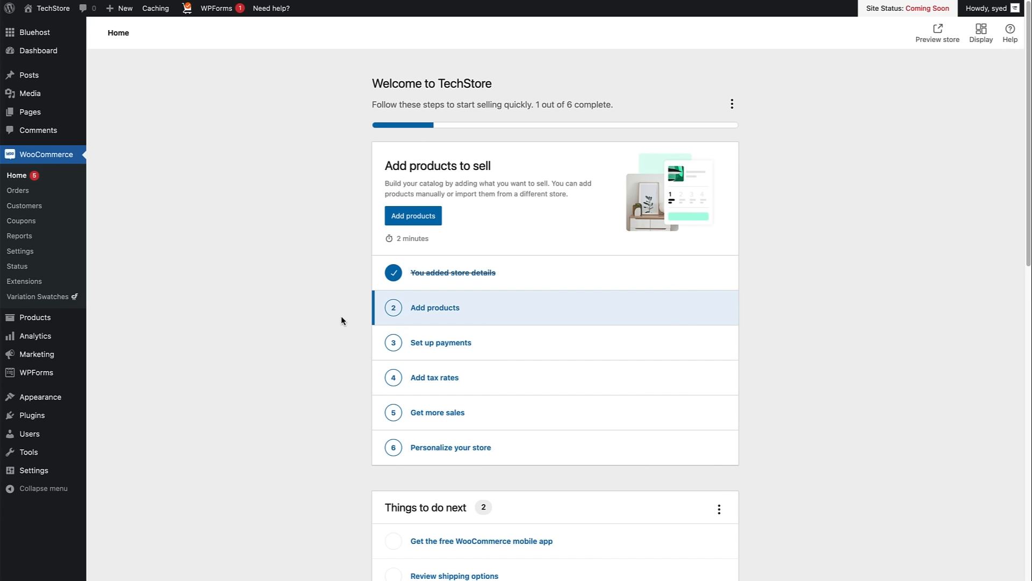
# Install PayPal Payments from the other payment providers in WooCommerce's payment setup task.
pyautogui.click(420, 348)
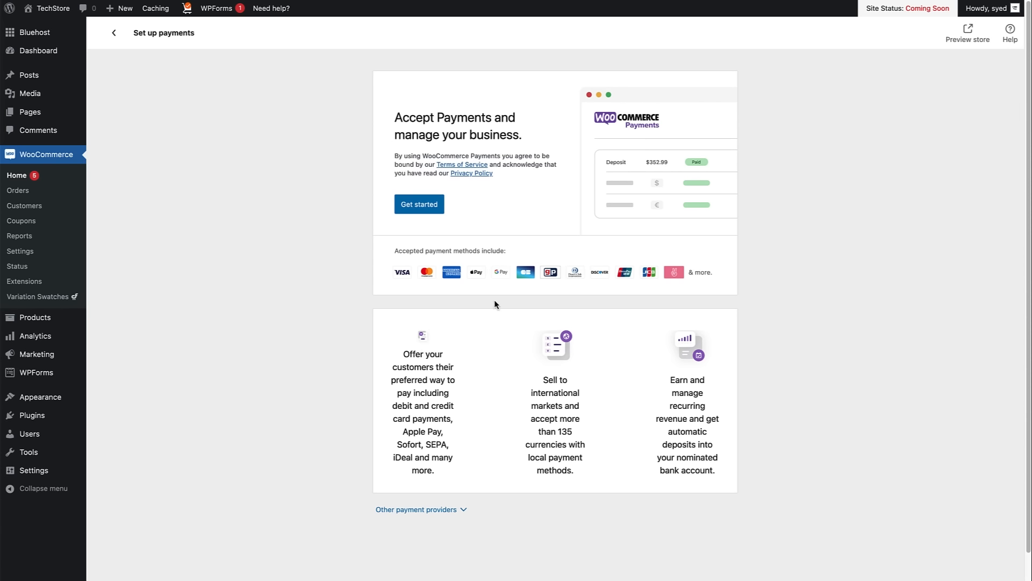
pyautogui.click(454, 513)
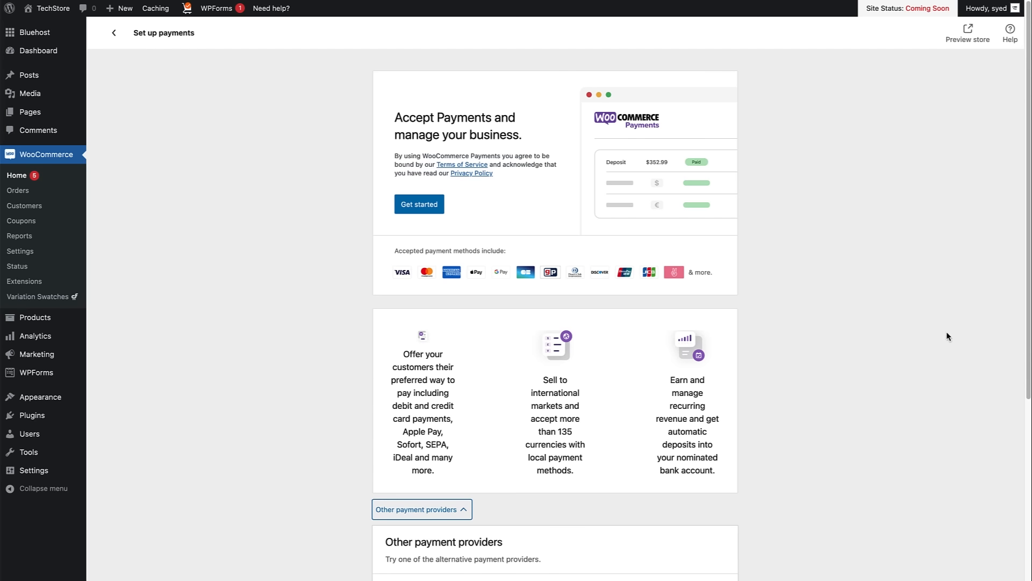
pyautogui.scroll(-5, 1028, 294)
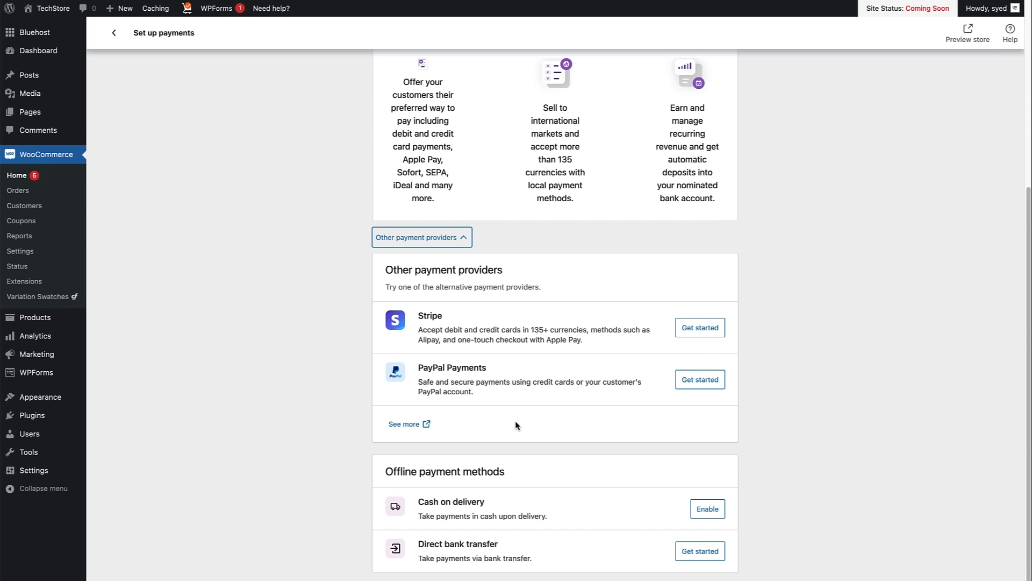
pyautogui.click(699, 387)
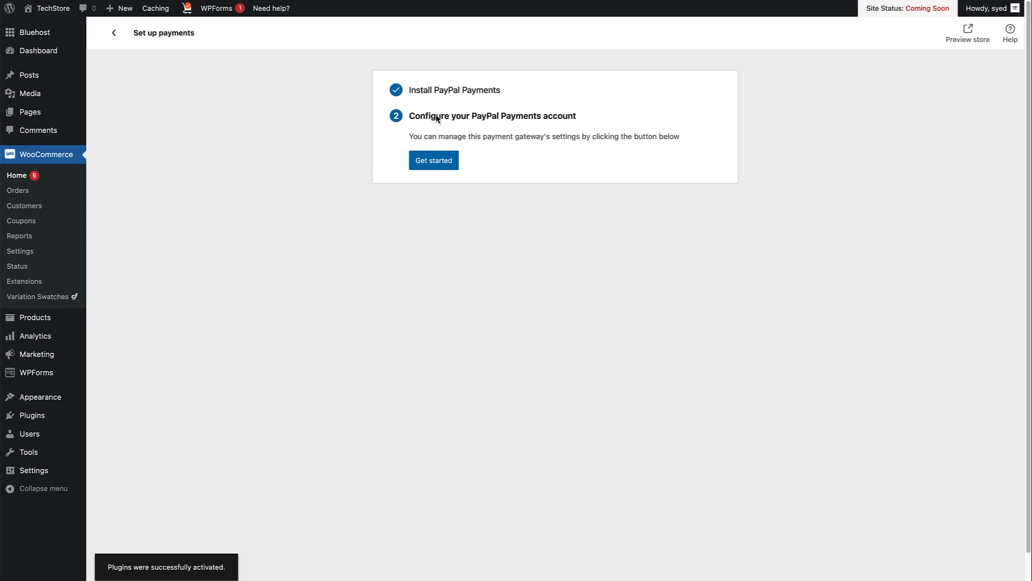
# Activate PayPal in its account setup, connect a PayPal account to WooCommerce and return to the store.
pyautogui.click(430, 166)
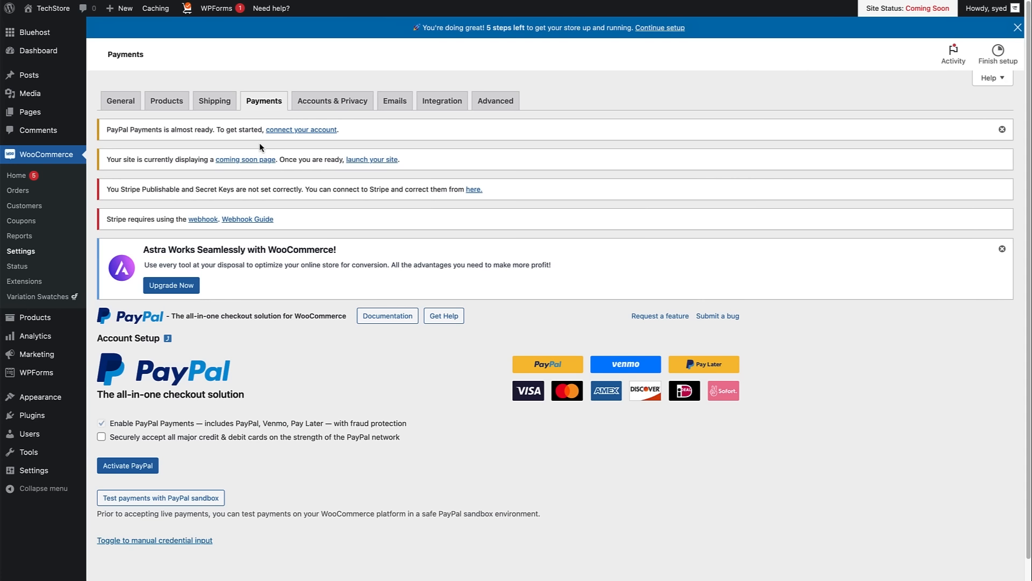
pyautogui.click(128, 466)
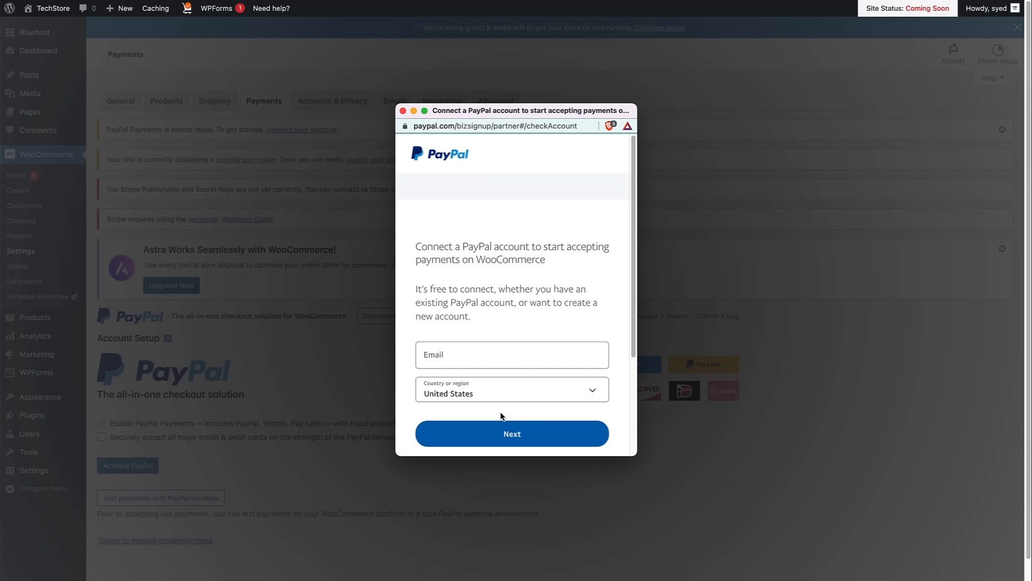
pyautogui.click(472, 366)
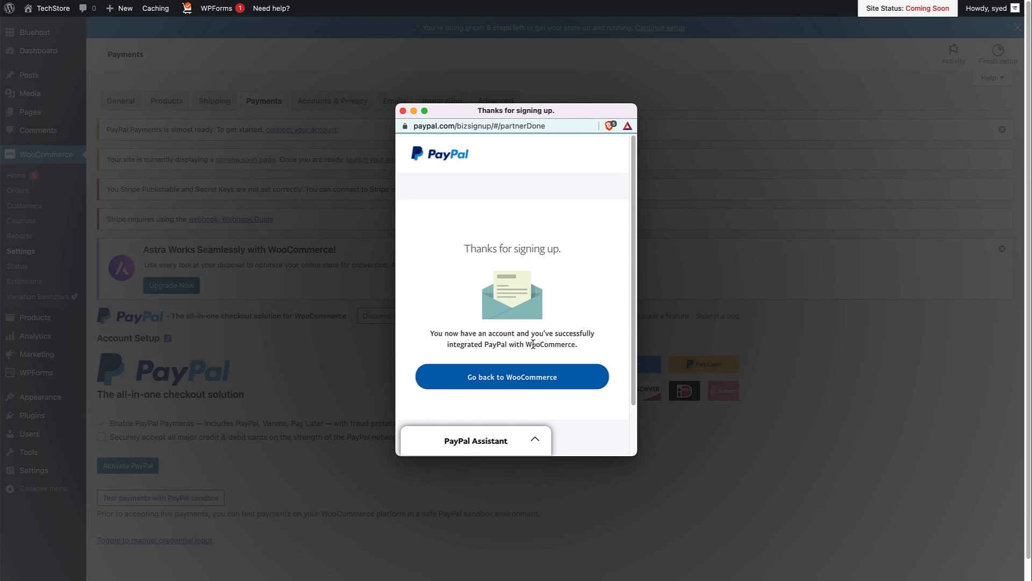
pyautogui.click(512, 376)
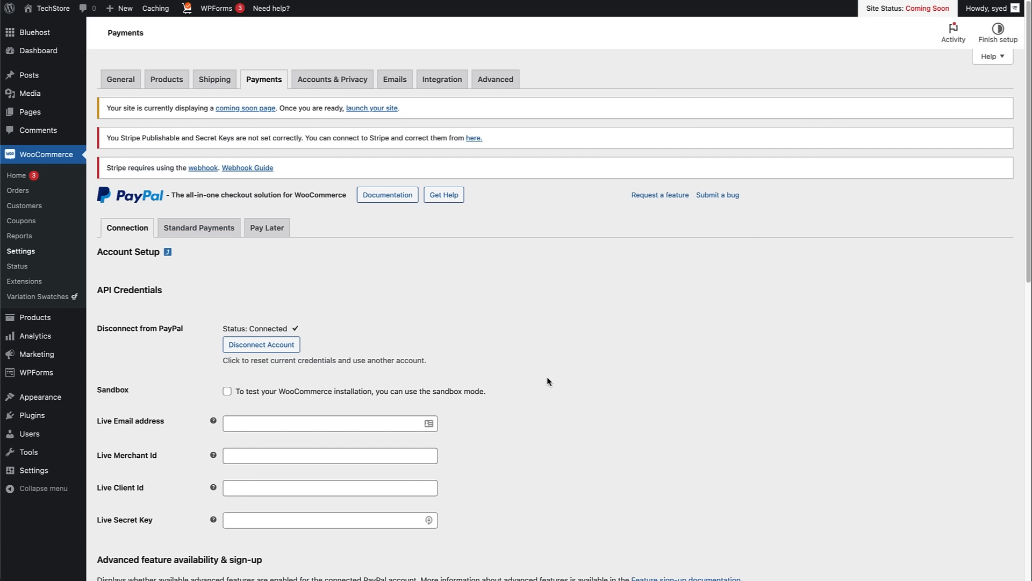
# Enable Cash on delivery in the store's payment methods and save the changes.
pyautogui.click(263, 85)
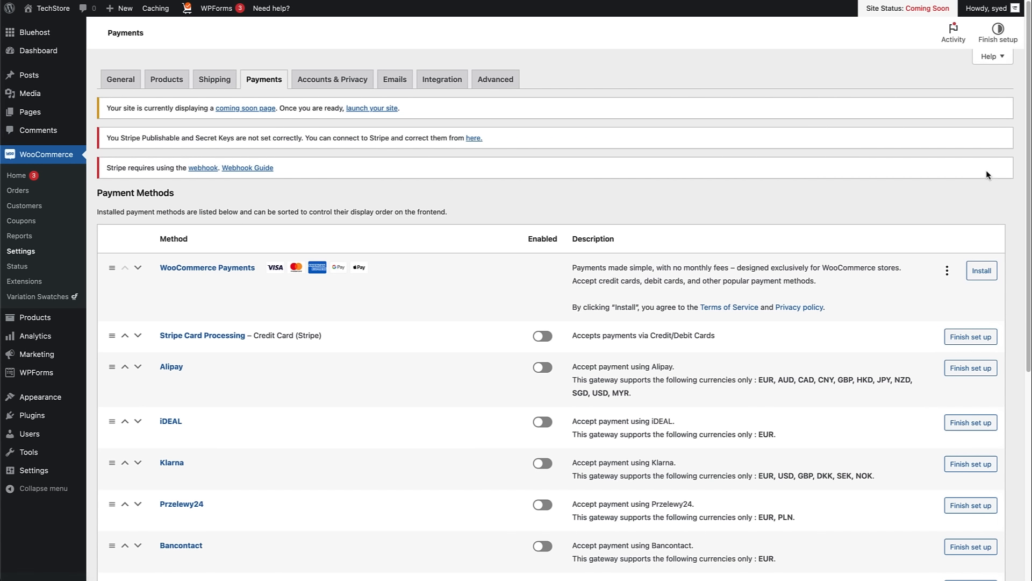
pyautogui.moveTo(1025, 158); pyautogui.dragTo(1023, 368)
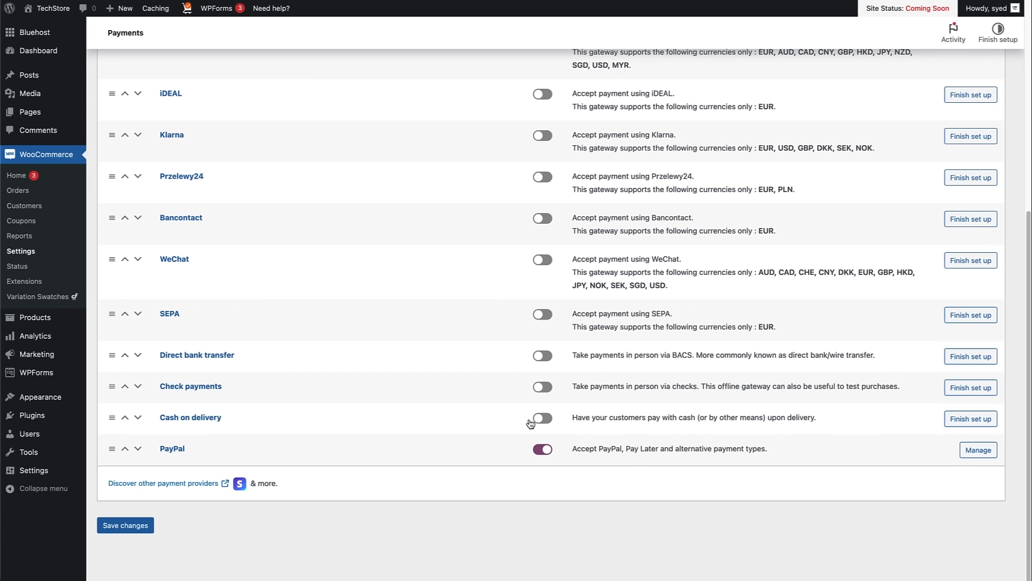
pyautogui.click(540, 419)
pyautogui.click(135, 525)
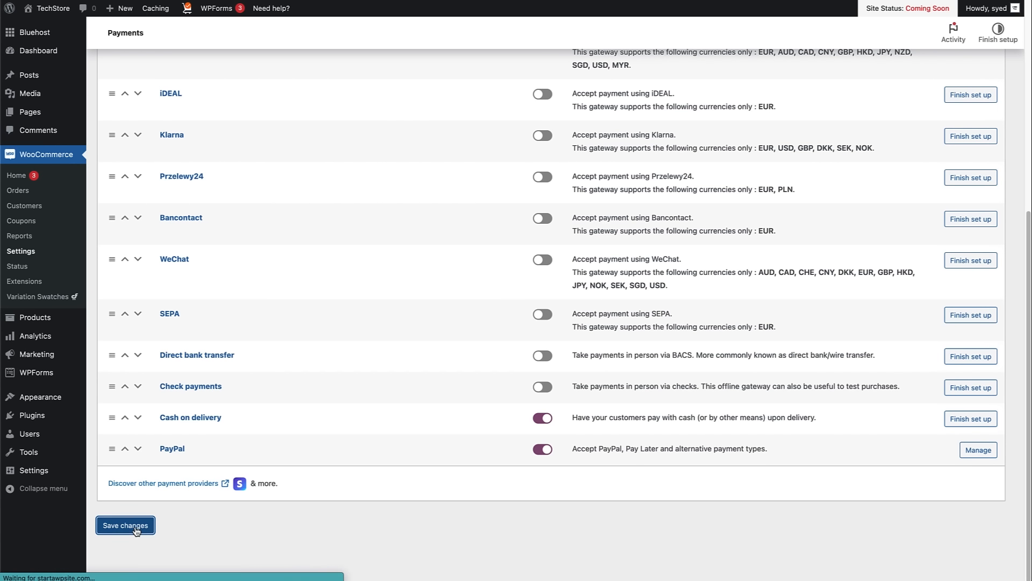
# Add a product category named "Smartwatches" with the slug "smartwatches", keeping the default display type.
pyautogui.click(16, 176)
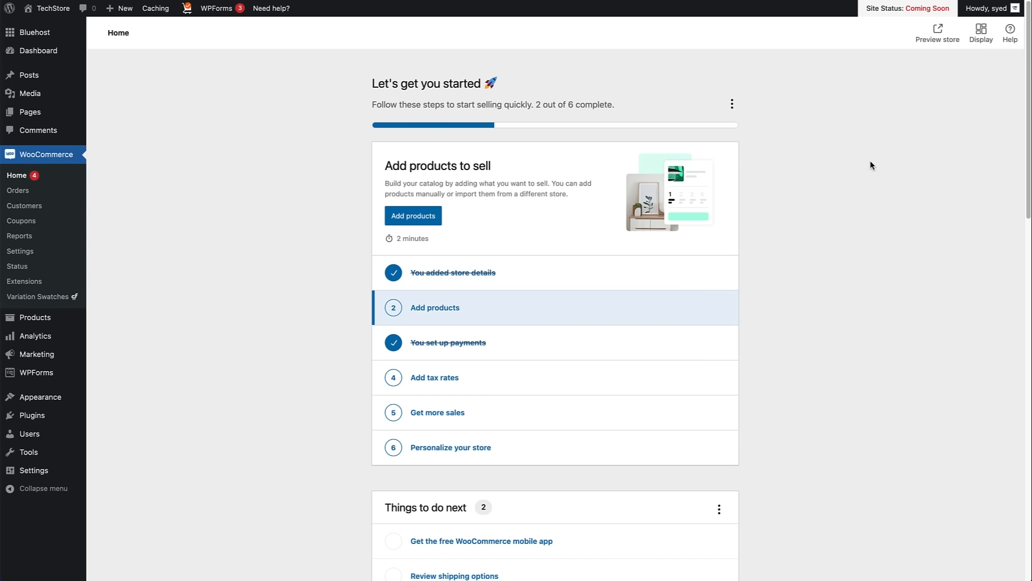
pyautogui.moveTo(29, 327)
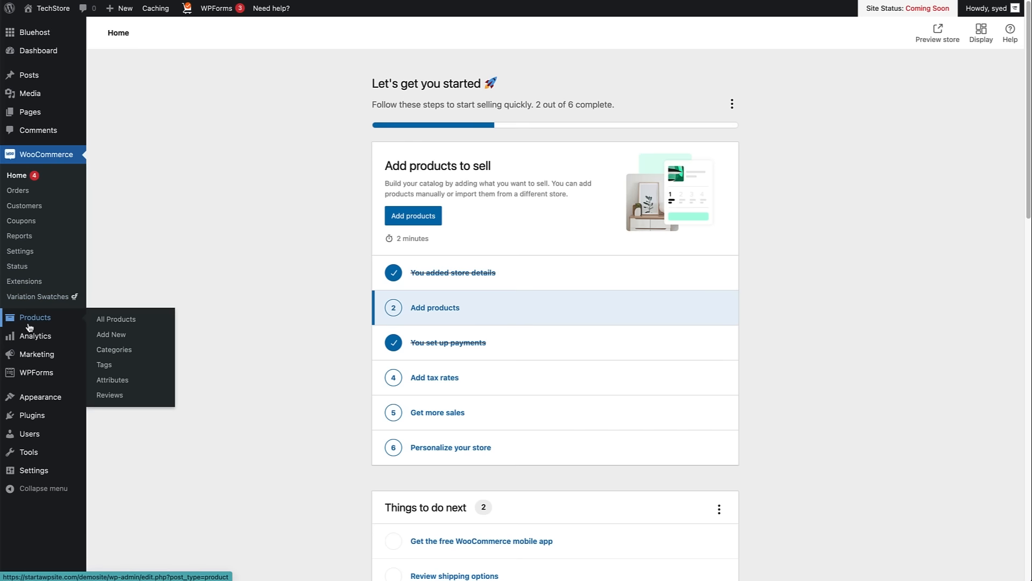
pyautogui.click(134, 355)
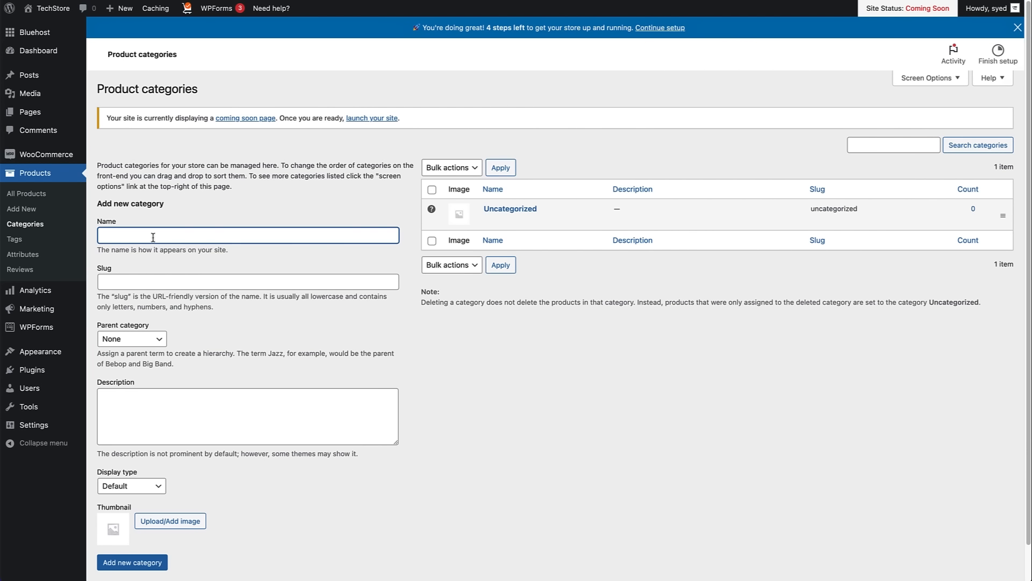
pyautogui.write('Smartwatches')
pyautogui.click(124, 278)
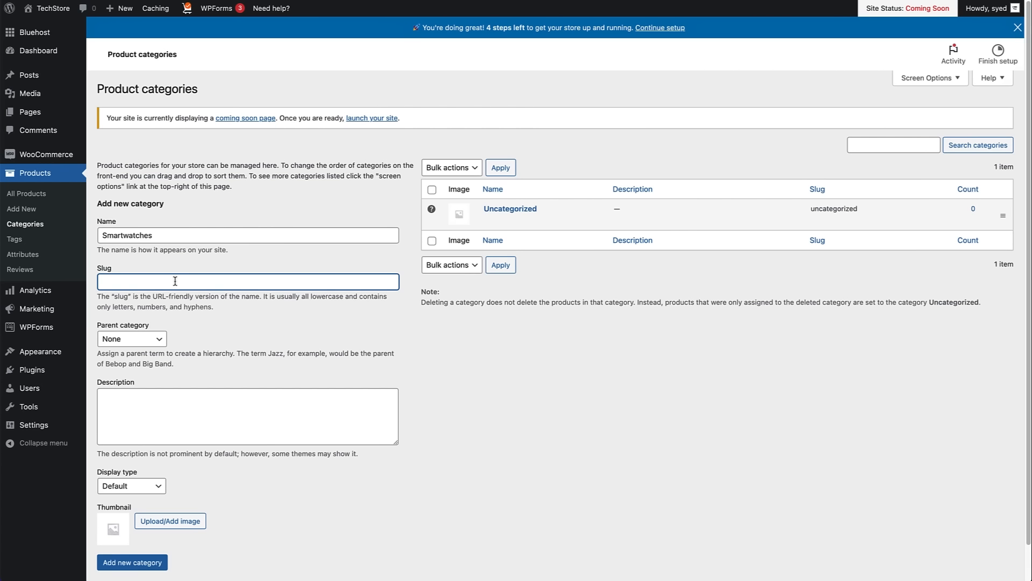
pyautogui.write('smartwatches')
pyautogui.click(151, 485)
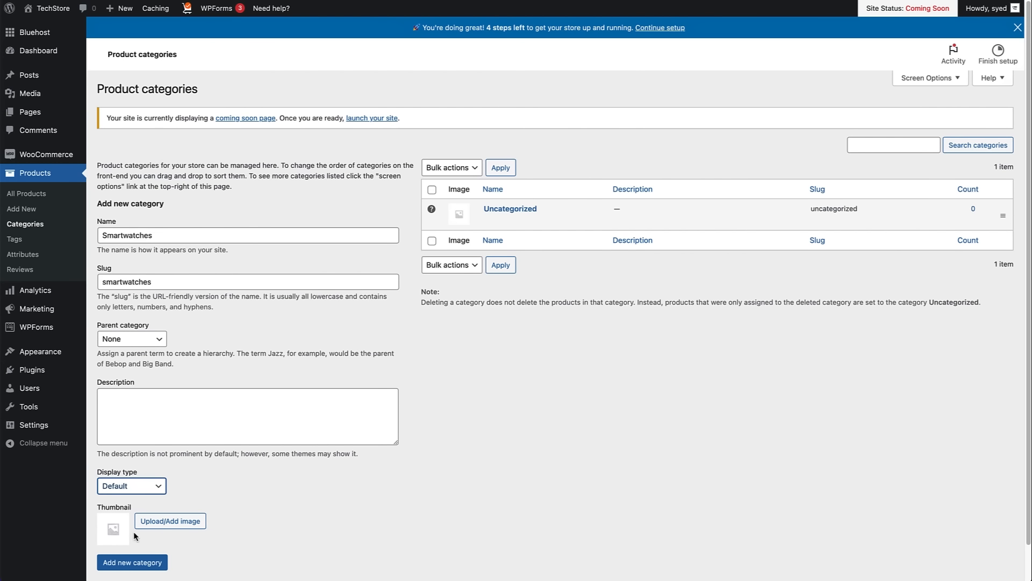
pyautogui.click(144, 562)
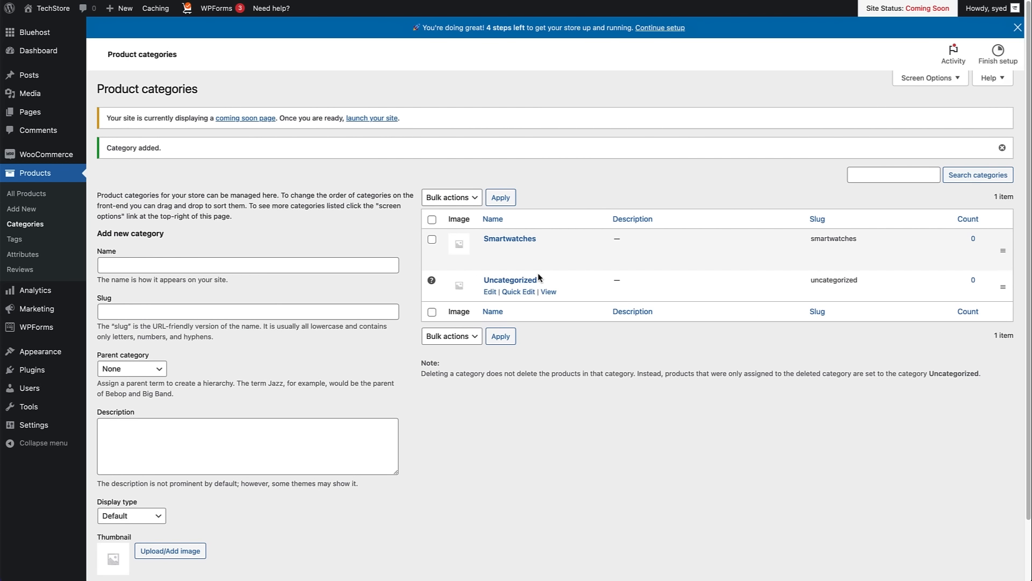
# Add a product category named "Smartphones" with the slug "smartphones".
pyautogui.click(164, 267)
pyautogui.write('SM')
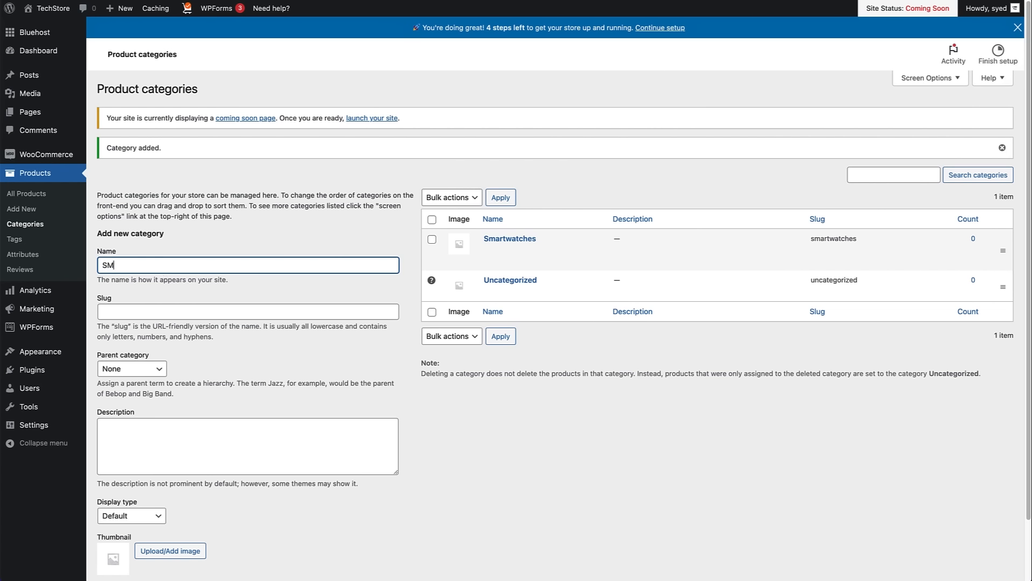
pyautogui.write('artphones')
pyautogui.click(134, 313)
pyautogui.write('smartpho')
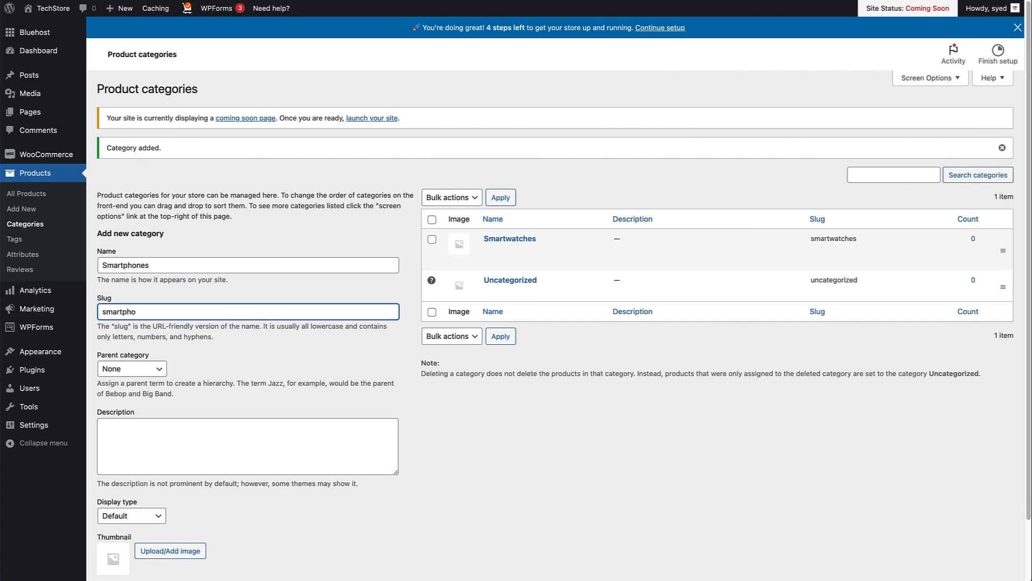
pyautogui.write('nes')
pyautogui.scroll(-2, 216, 510)
pyautogui.click(141, 524)
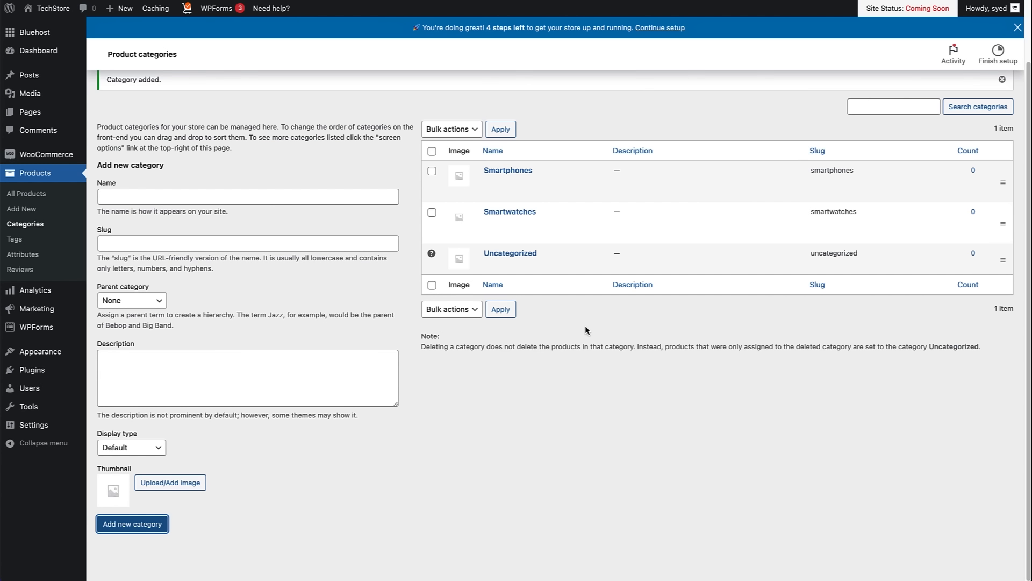
# Start a new product, look over its form and name it "Smartwatch X1".
pyautogui.click(19, 209)
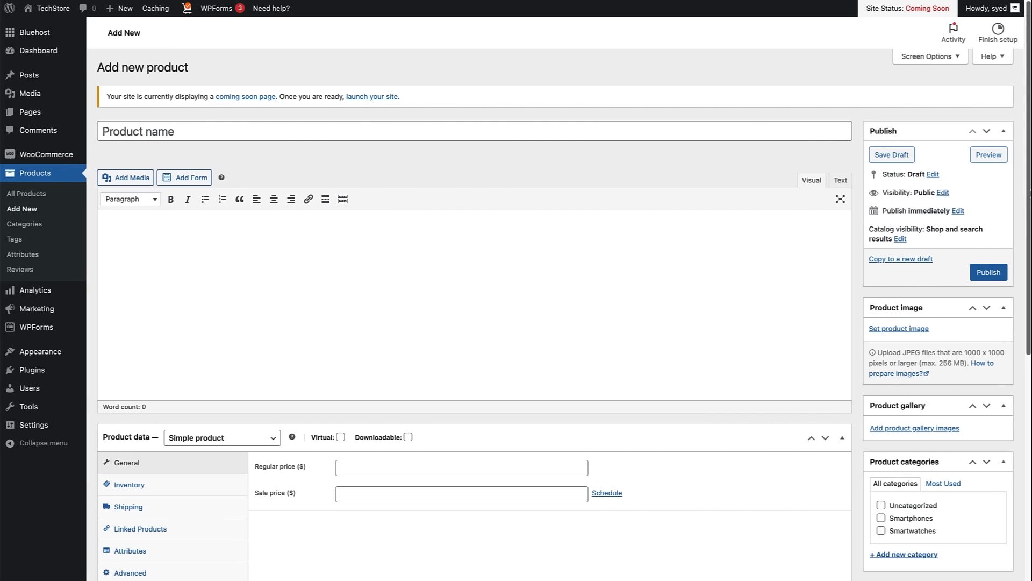
pyautogui.scroll(-5, 1030, 192)
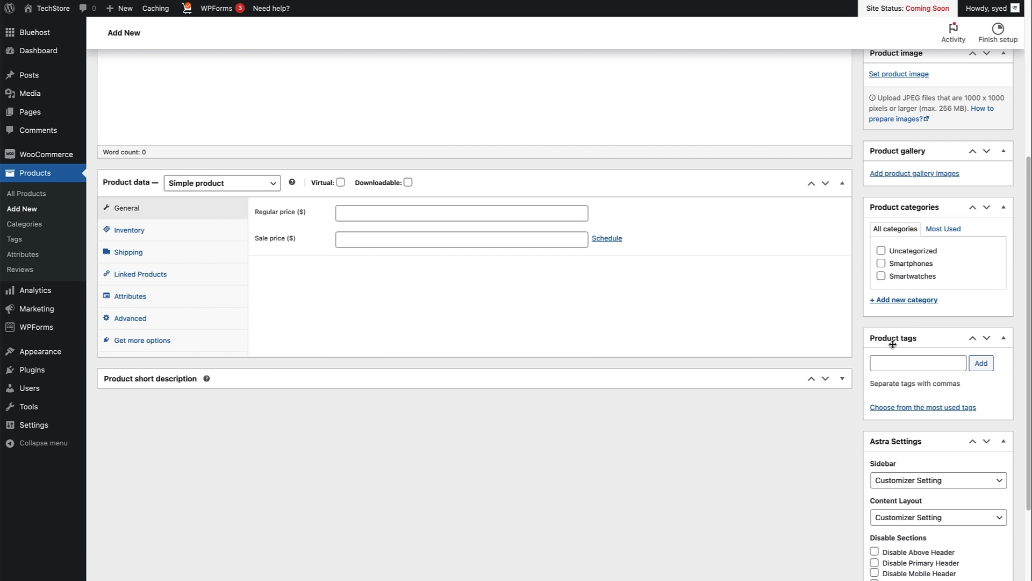
pyautogui.moveTo(1030, 302); pyautogui.dragTo(1028, 147)
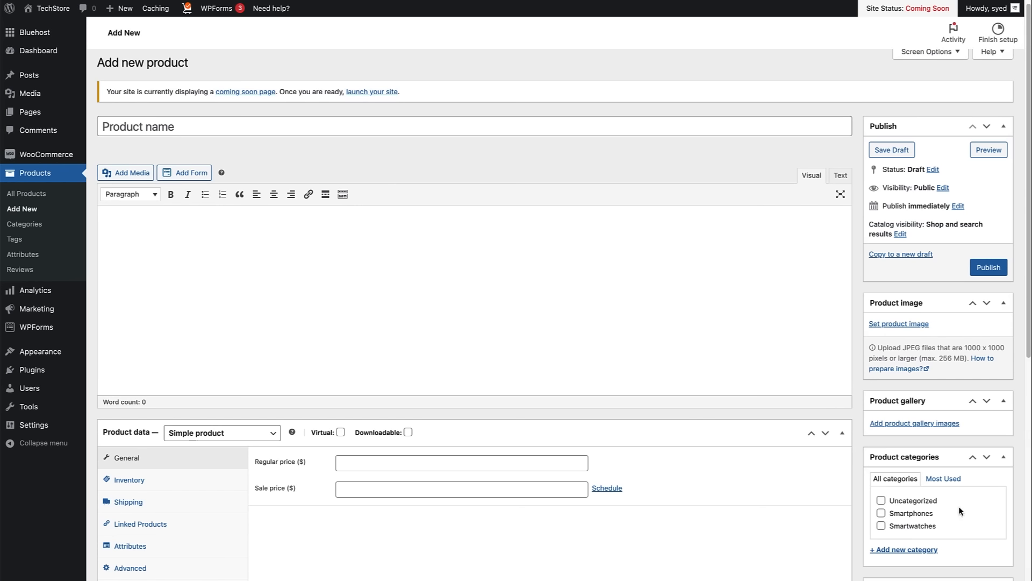
pyautogui.scroll(1, 607, 277)
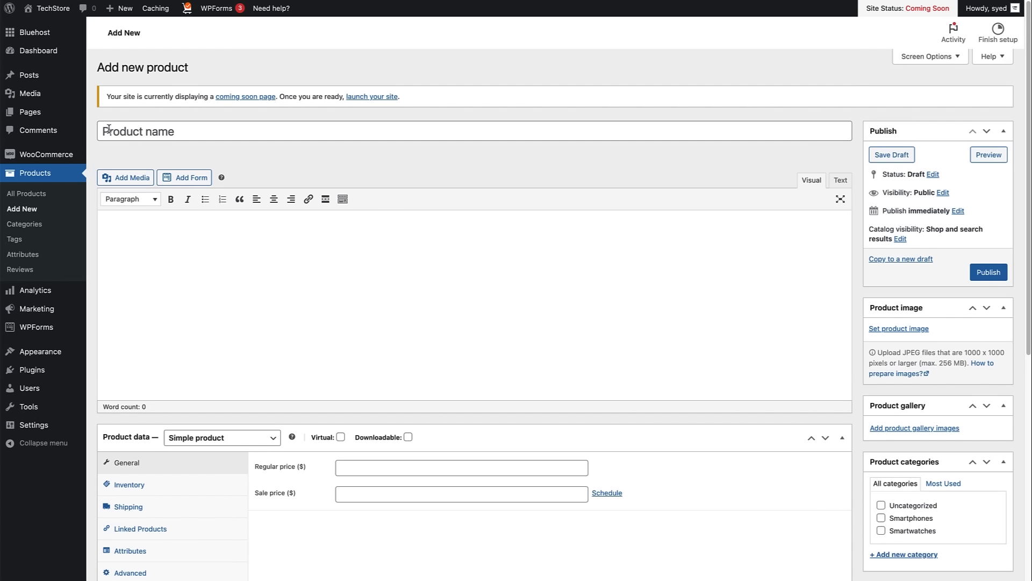
pyautogui.click(188, 129)
pyautogui.write('Smartwatch X1')
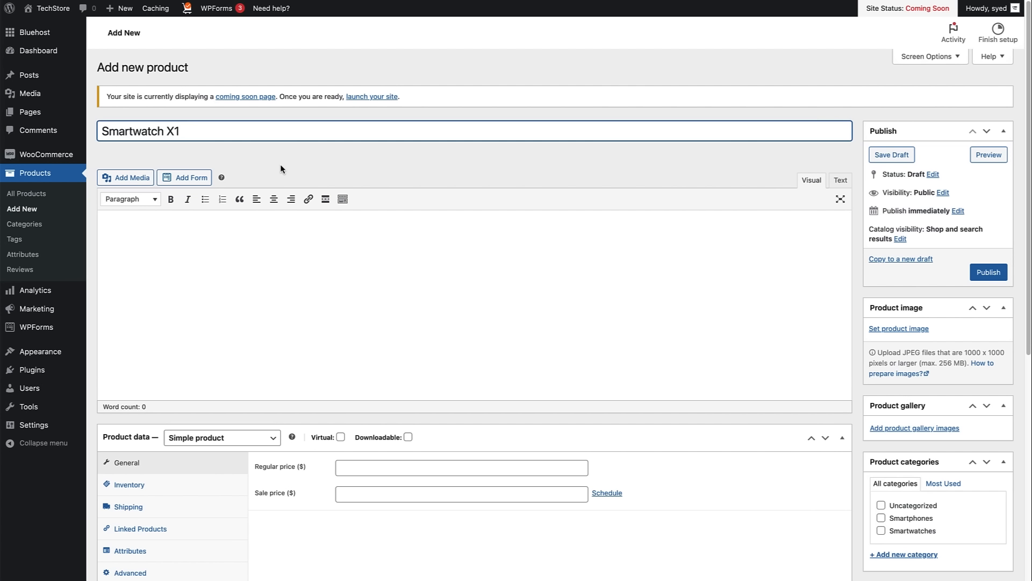
# Enter the full product description introducing the X1 Smartwatch, with its features, 18-hour battery life and metal material.
pyautogui.click(223, 247)
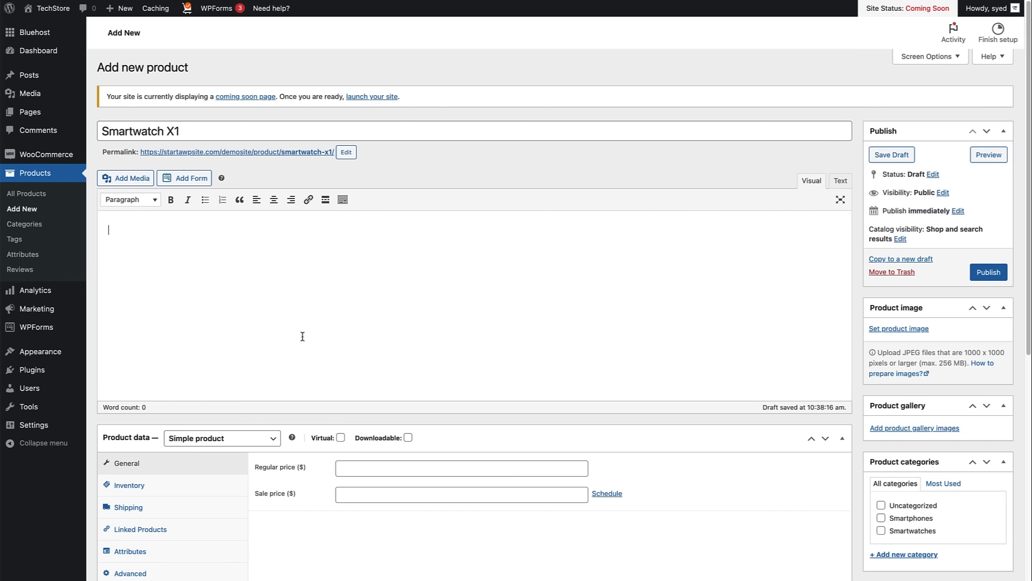
pyautogui.write("Introducing the X1 Smartwatch! This sleek and stylish device is perfect for anyone who wants a high-end watch that can keep up with their busy lifestyle. With a superfast processor, AI assistant, , the X1 has everything you need to make life easier and get things done quickly. Whether you're at work or play, the X1 is the perfect companion. Features: Always-On Retina display, Temperature sensing, Sleep insights, Blood oxygen, Workout, Tap and pay, Great GPS Battery life: 18 hours Material: Metal")
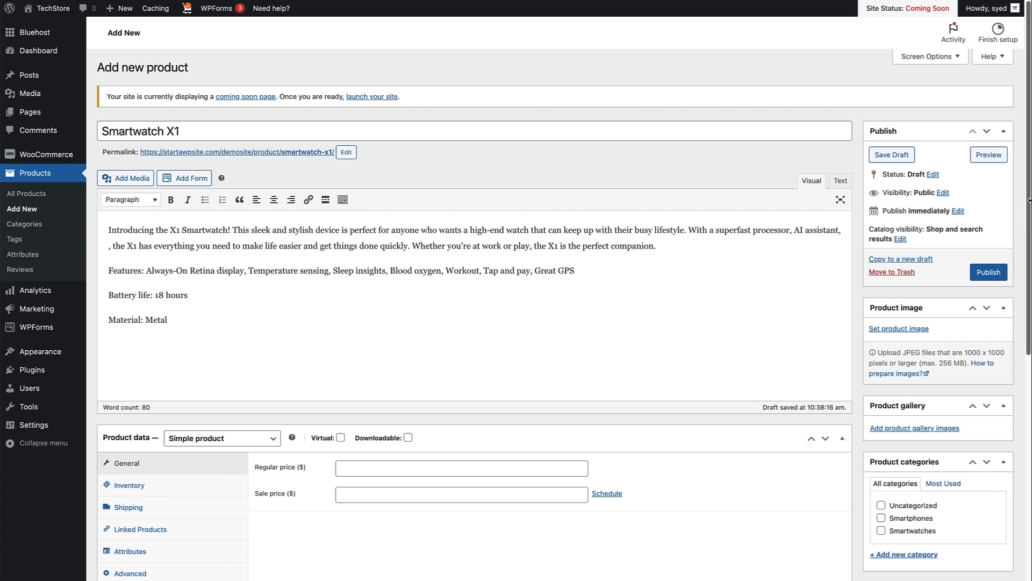
# Keep the product type as Simple product and set its regular price to $349.00, without scheduling a sale.
pyautogui.moveTo(1027, 201); pyautogui.dragTo(1028, 349)
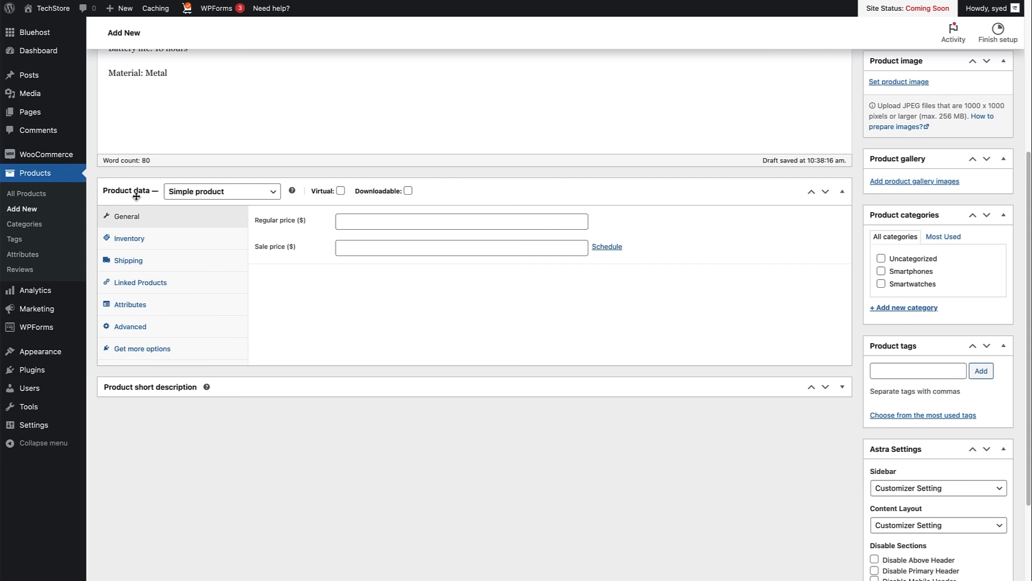
pyautogui.click(274, 194)
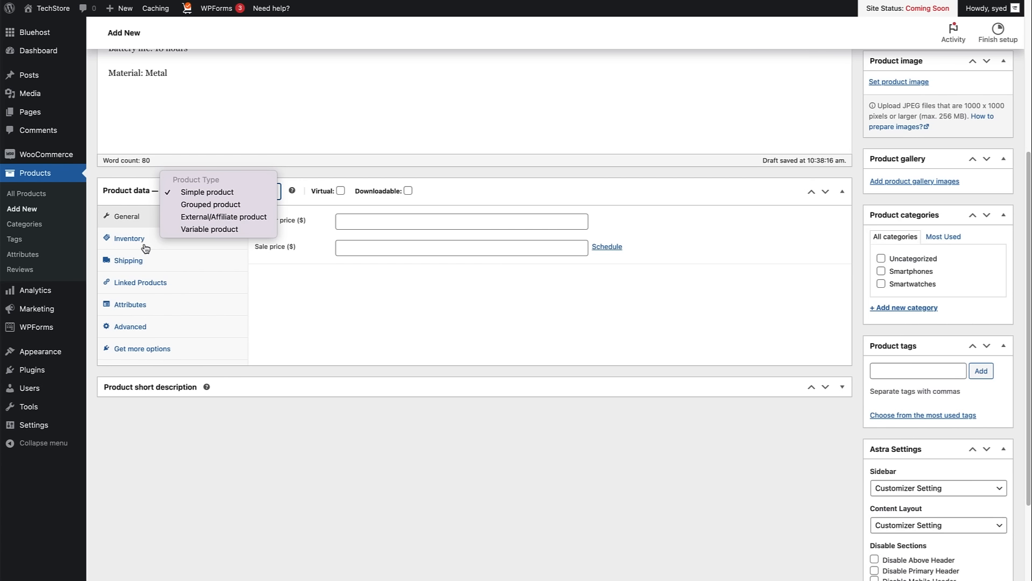
pyautogui.click(193, 195)
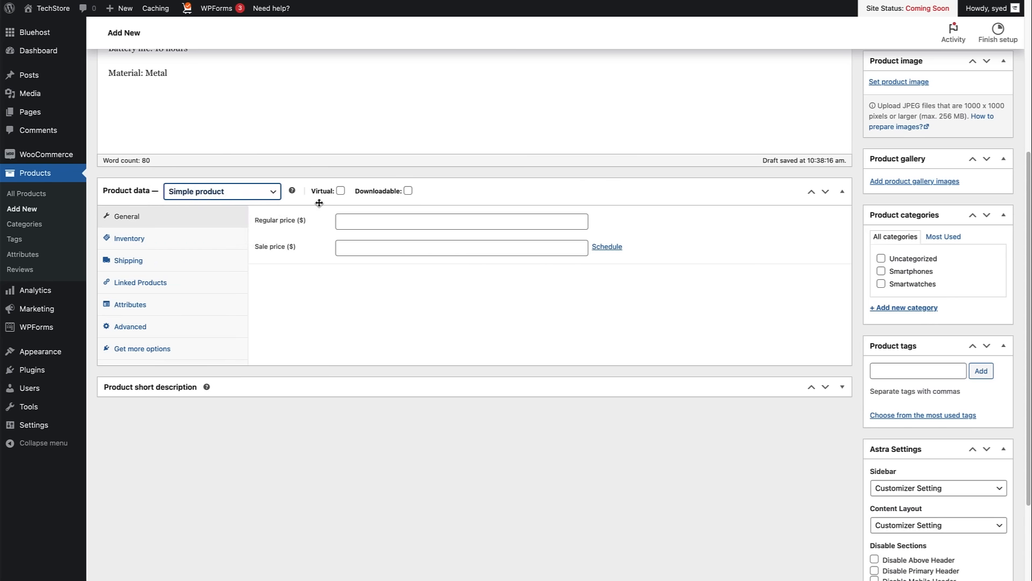
pyautogui.moveTo(374, 194)
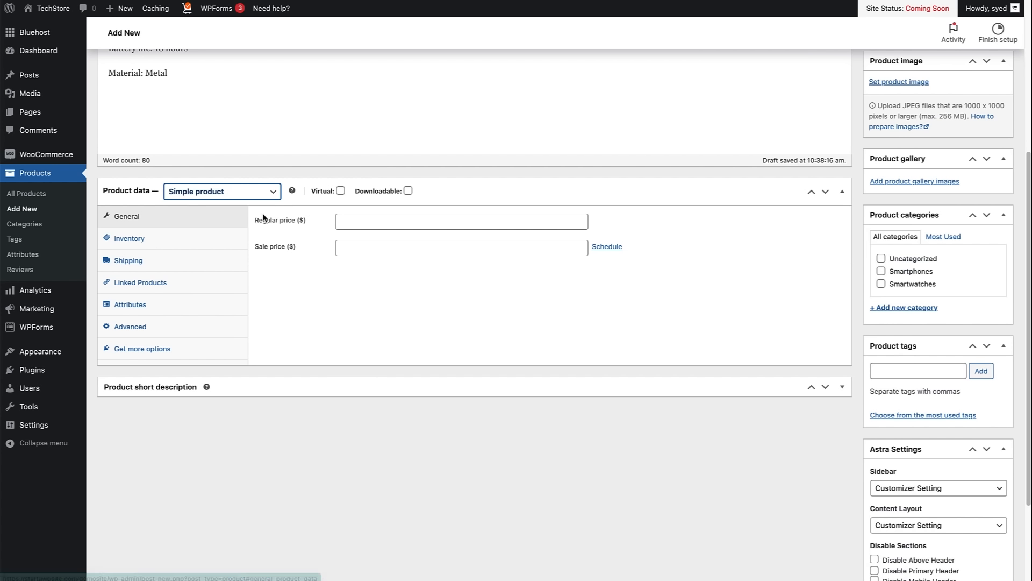
pyautogui.click(352, 221)
pyautogui.write('349.00')
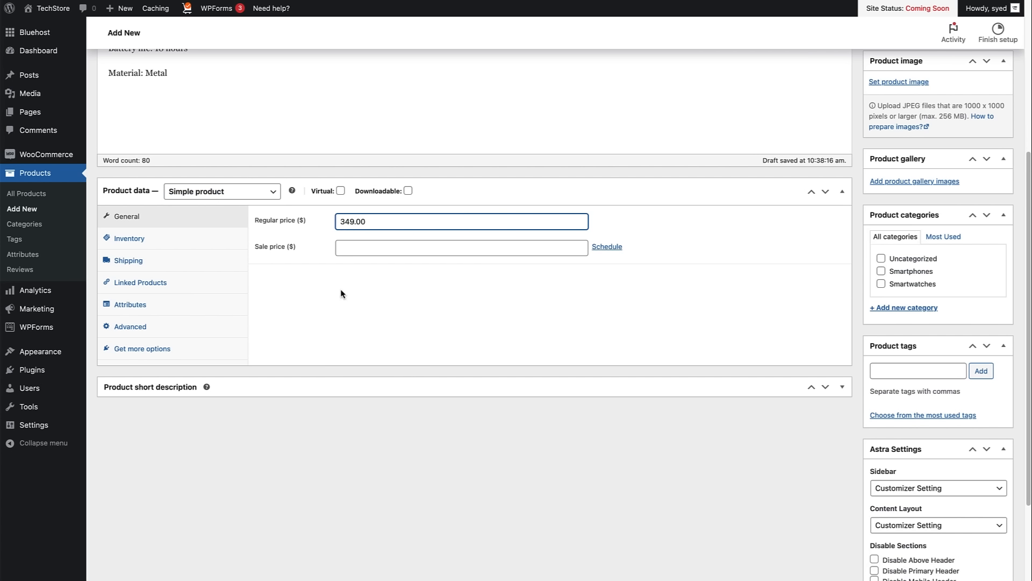
pyautogui.click(598, 249)
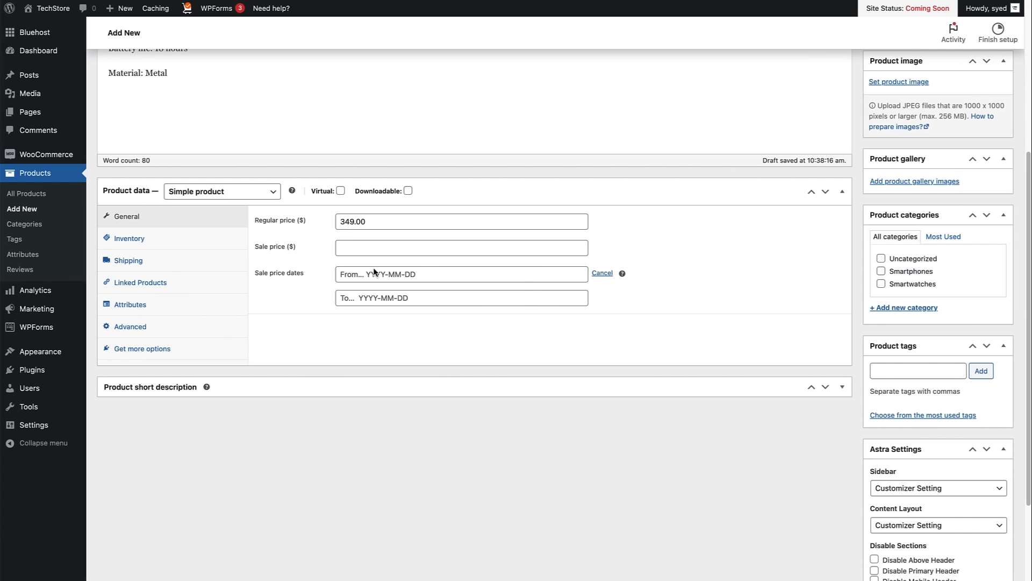
pyautogui.click(603, 273)
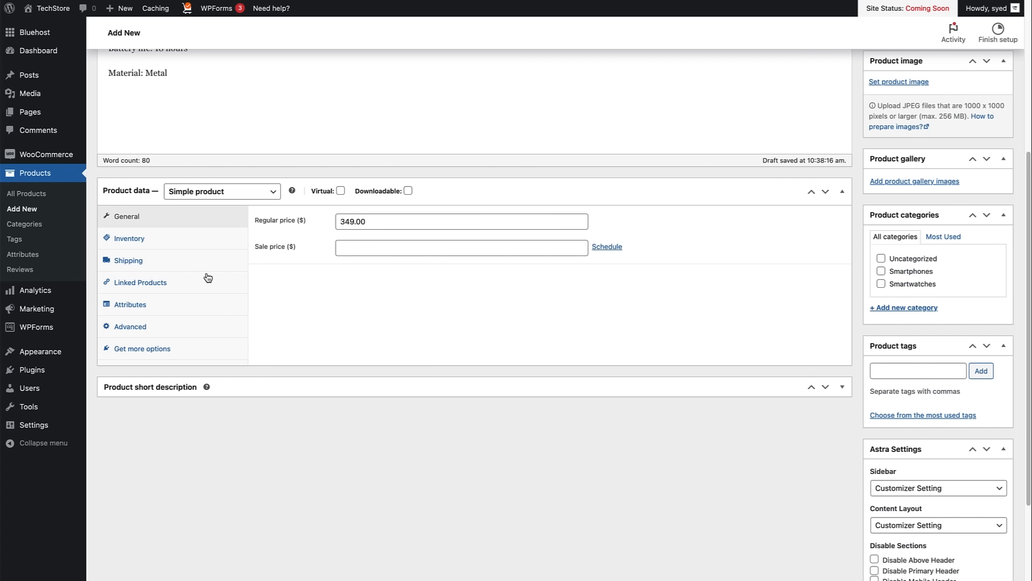
# Review the product's inventory options, leaving stock management off and the stock status as In stock.
pyautogui.click(134, 247)
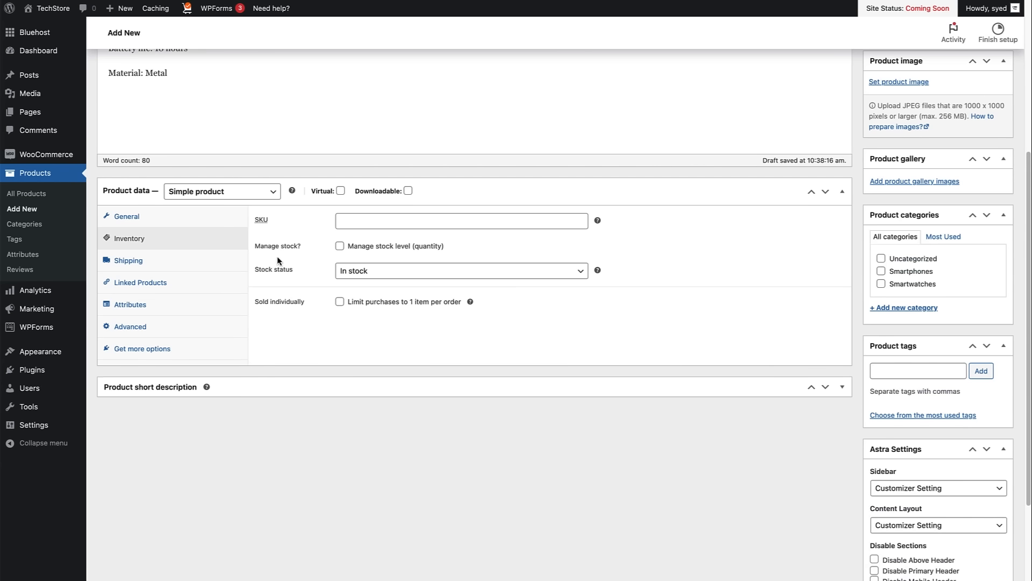
pyautogui.click(340, 246)
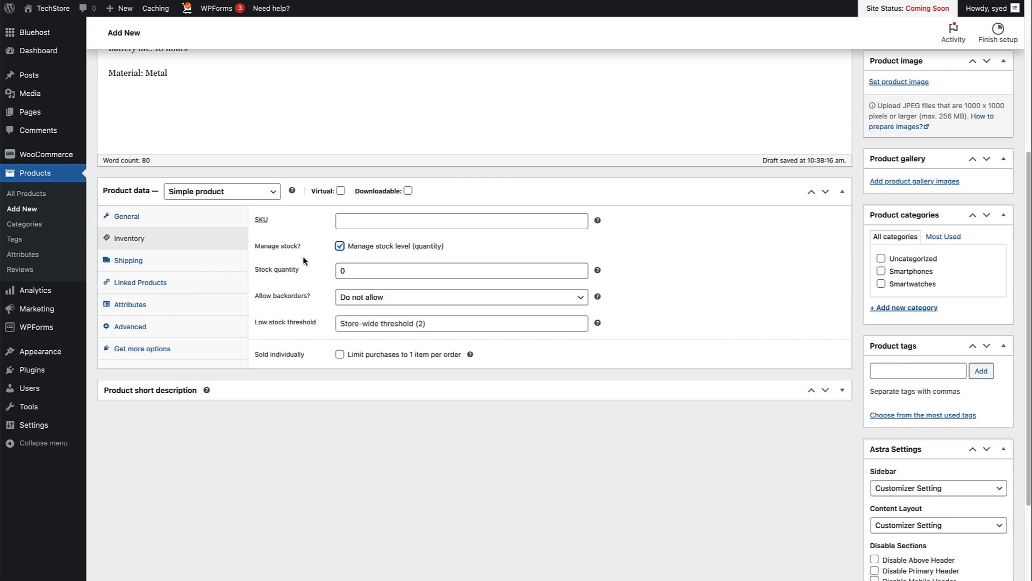
pyautogui.click(339, 246)
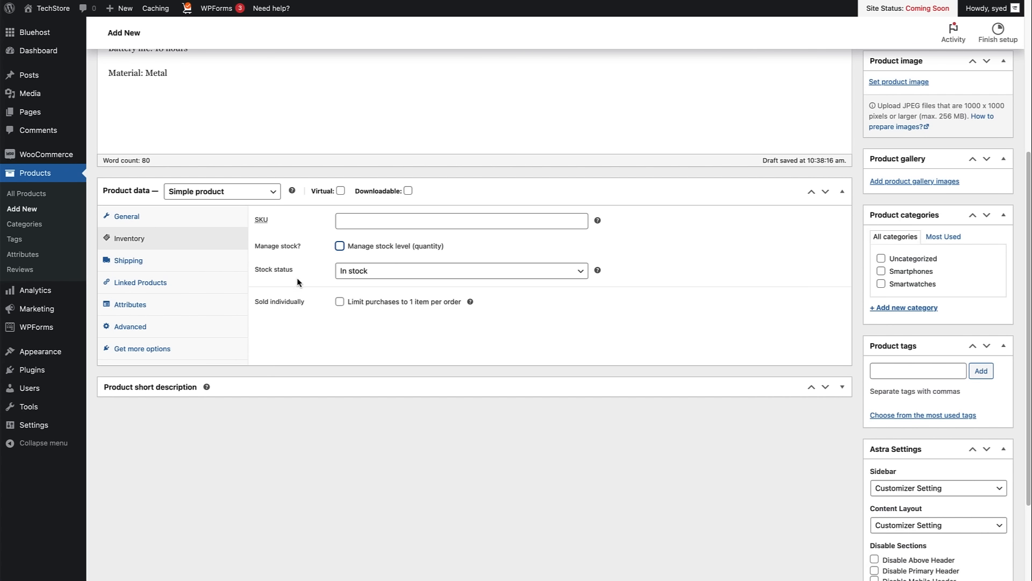
pyautogui.click(381, 275)
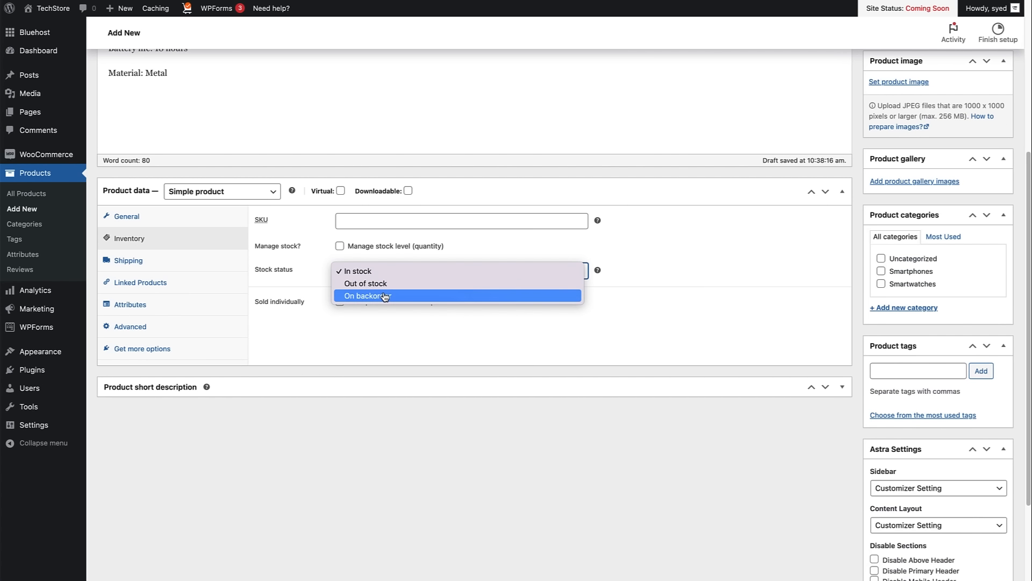
pyautogui.click(370, 271)
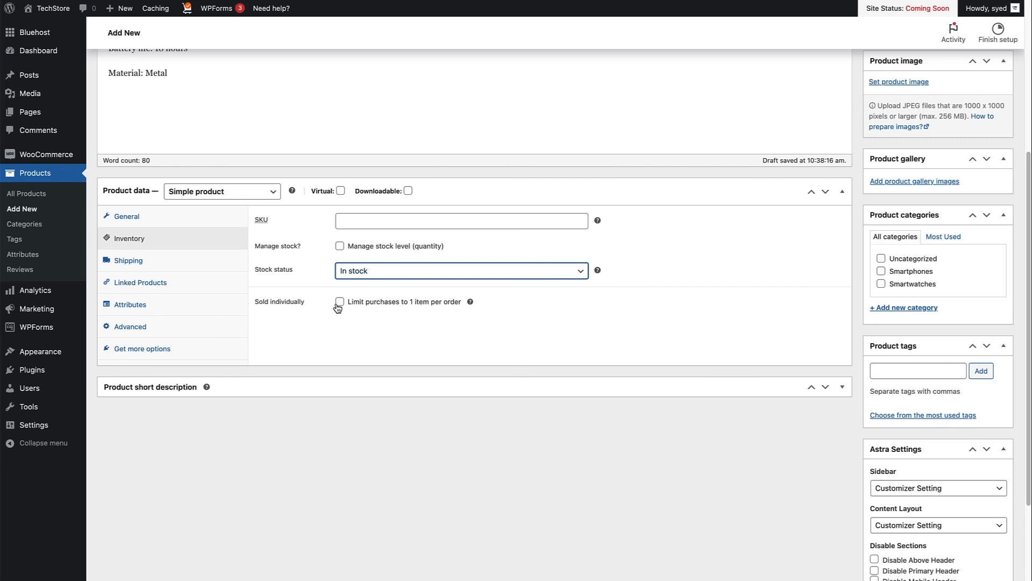
# Look through the product's shipping, linked products, attributes and advanced settings, and the recommended extensions.
pyautogui.click(161, 263)
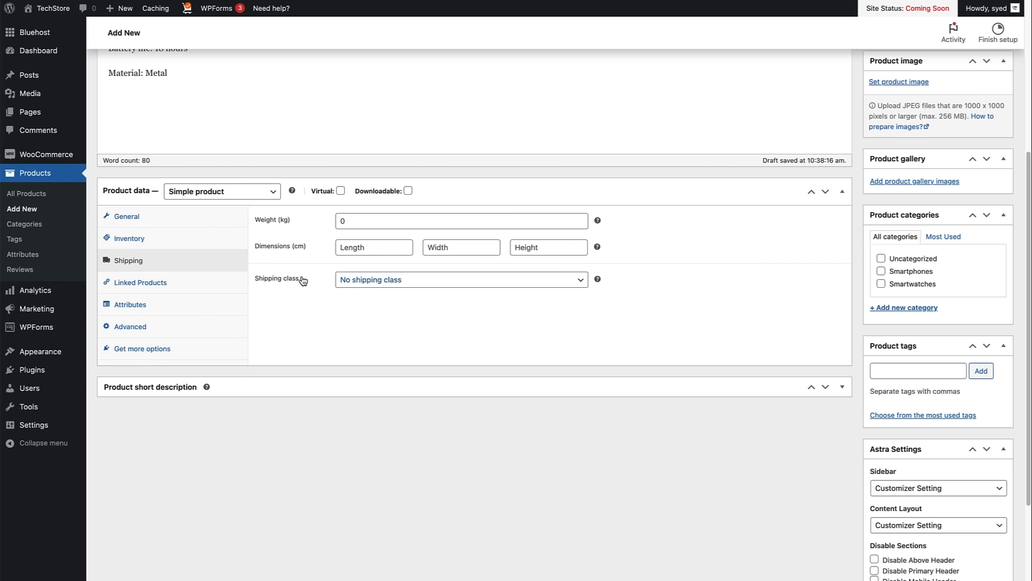
pyautogui.click(151, 292)
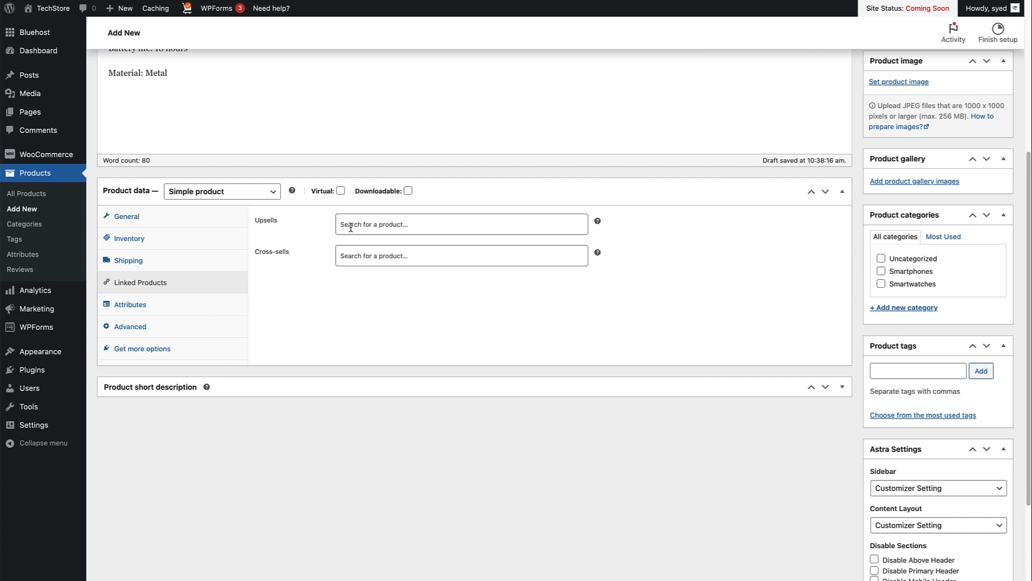
pyautogui.click(352, 259)
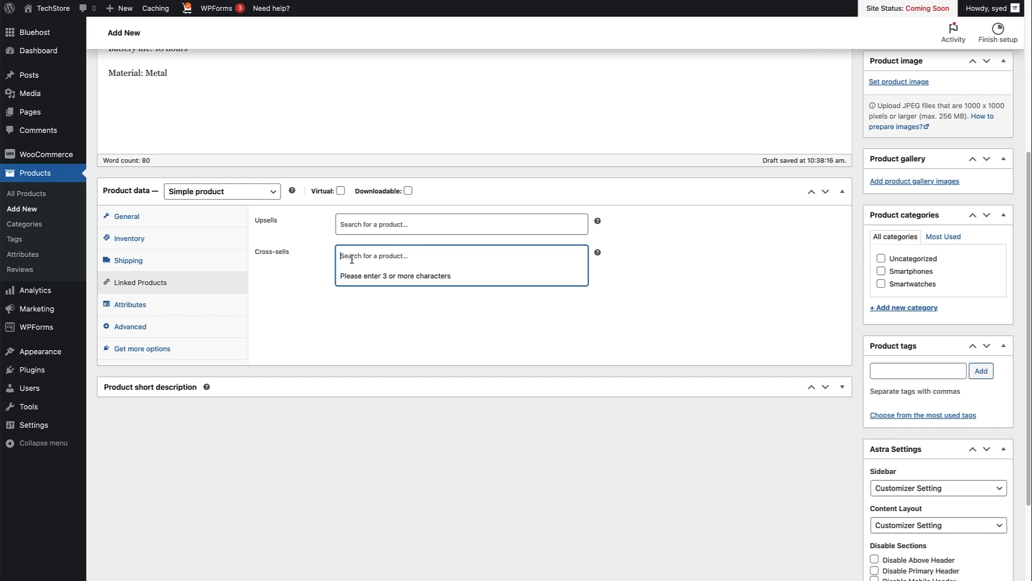
pyautogui.click(121, 305)
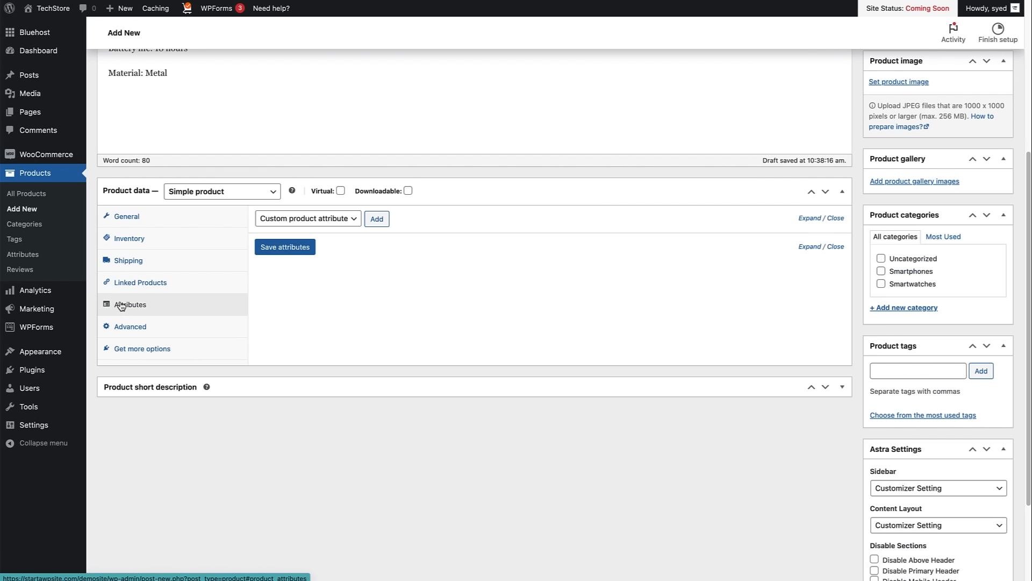
pyautogui.click(129, 331)
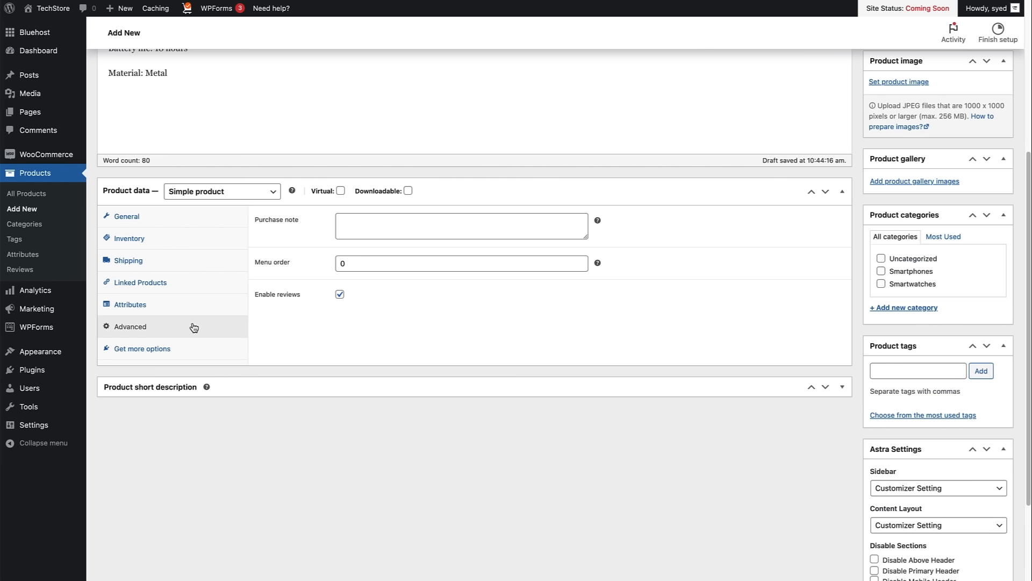
pyautogui.click(135, 354)
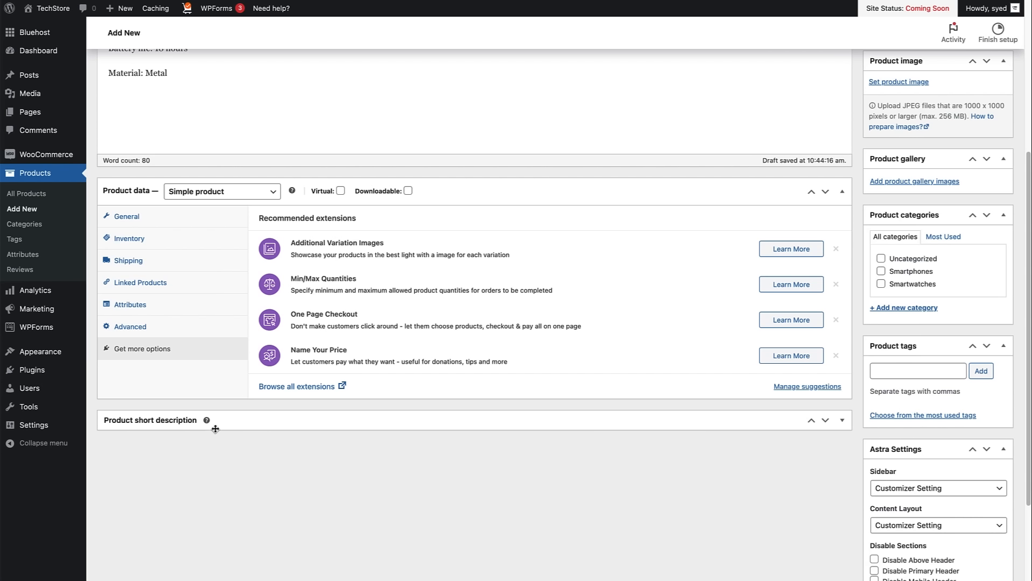
# Enter the short description "The Smartwatch X1 is a stylish smartwatch for everyday use." and save the product as a draft.
pyautogui.click(321, 422)
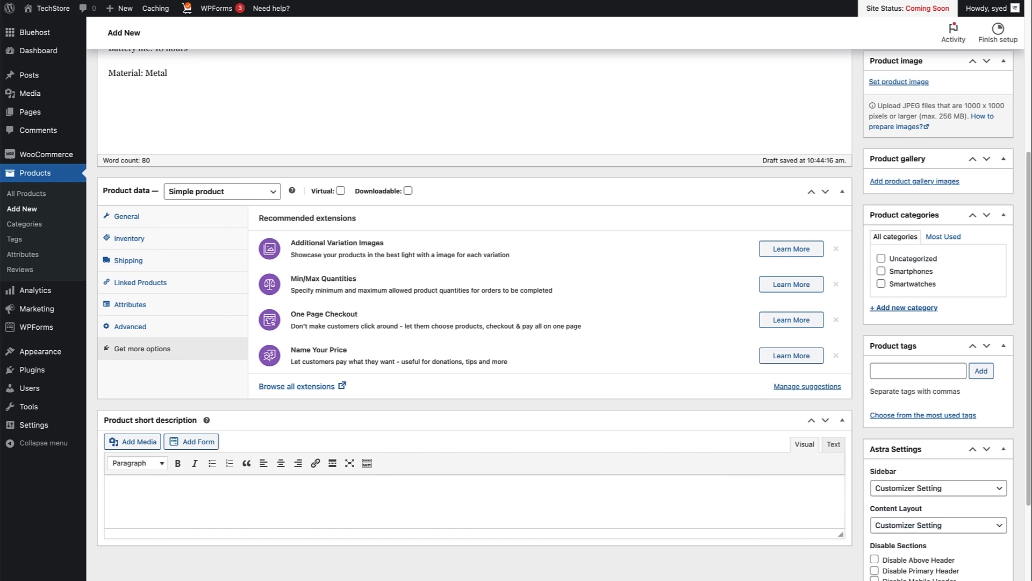
pyautogui.write('The Smartwatch X1 is a stylish smartwatch for everyday use.')
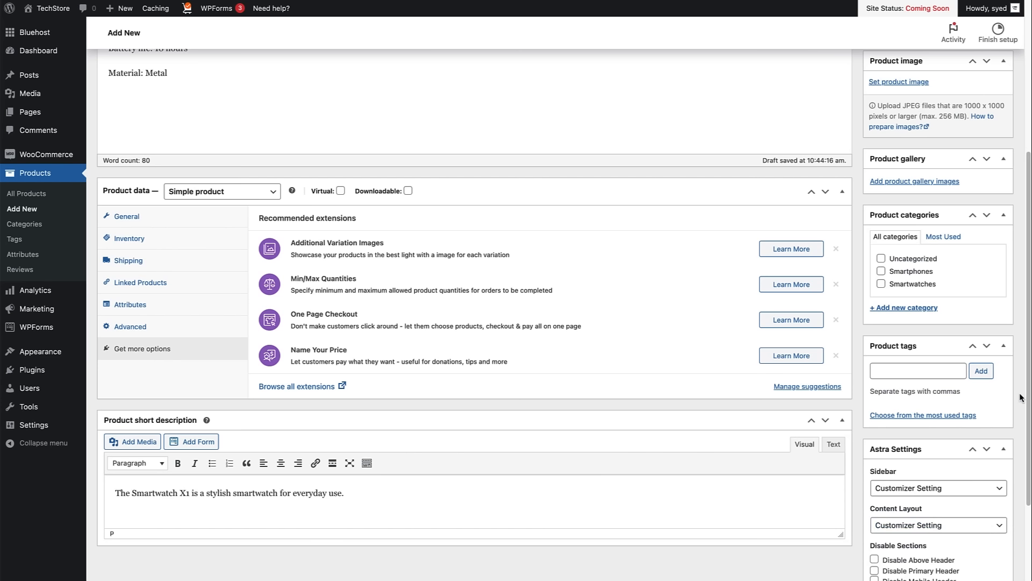
pyautogui.moveTo(1027, 350); pyautogui.dragTo(1021, 187)
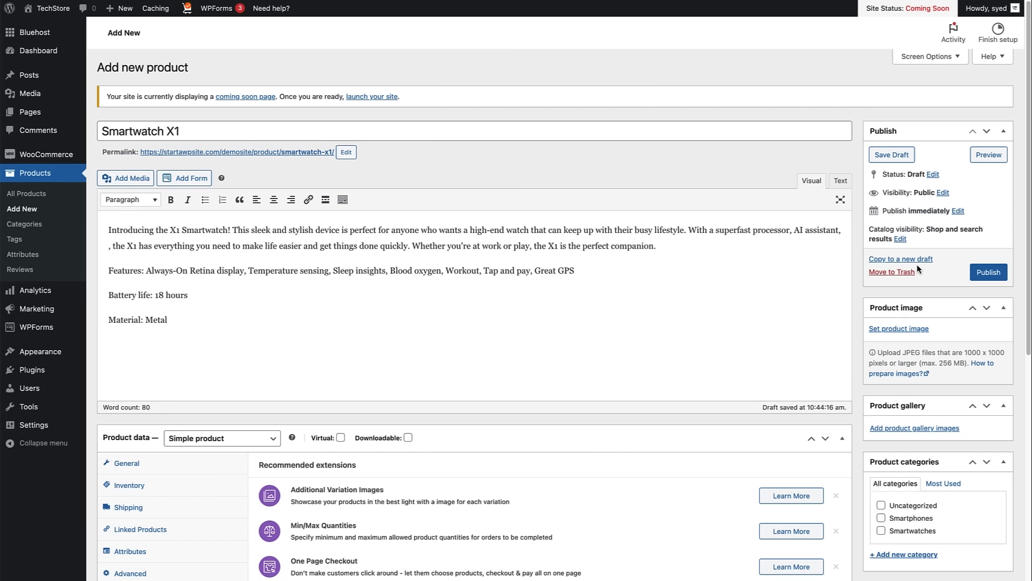
pyautogui.click(878, 157)
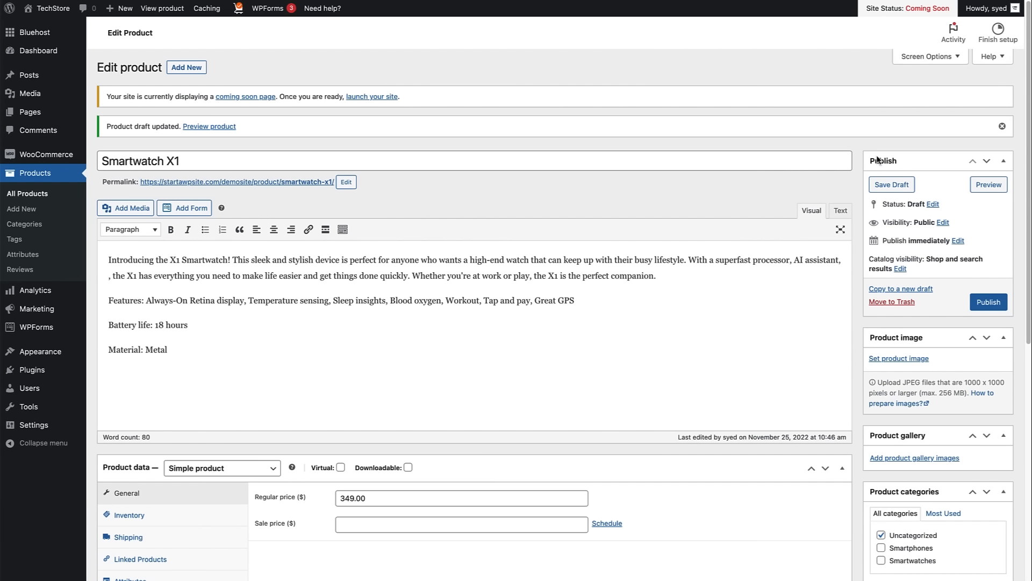
# Compress the product photos in TinyPNG, then upload the four smartwatch JPGs to the media library from the product image dialog.
pyautogui.moveTo(1028, 145); pyautogui.dragTo(1028, 250)
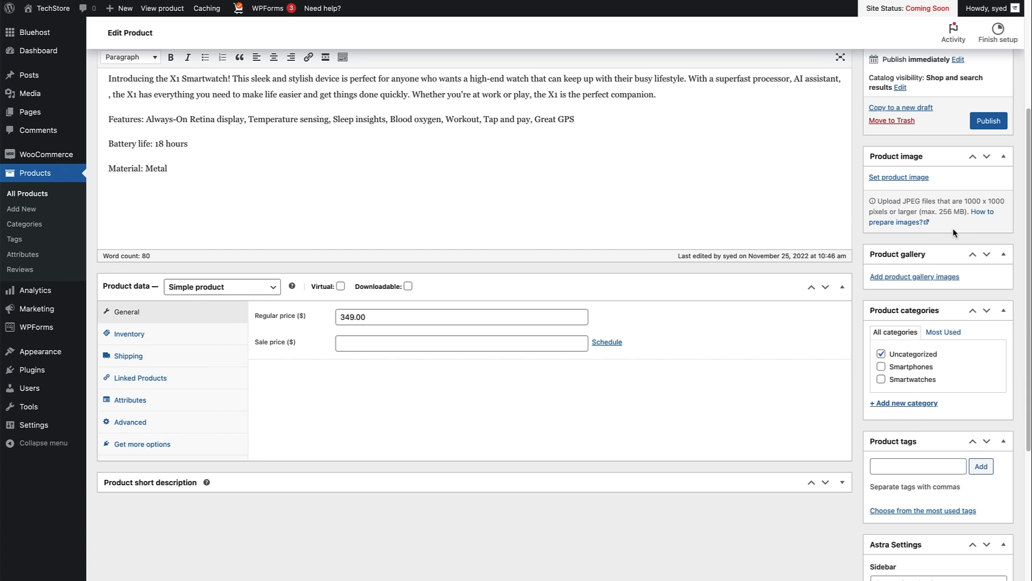
pyautogui.click(903, 178)
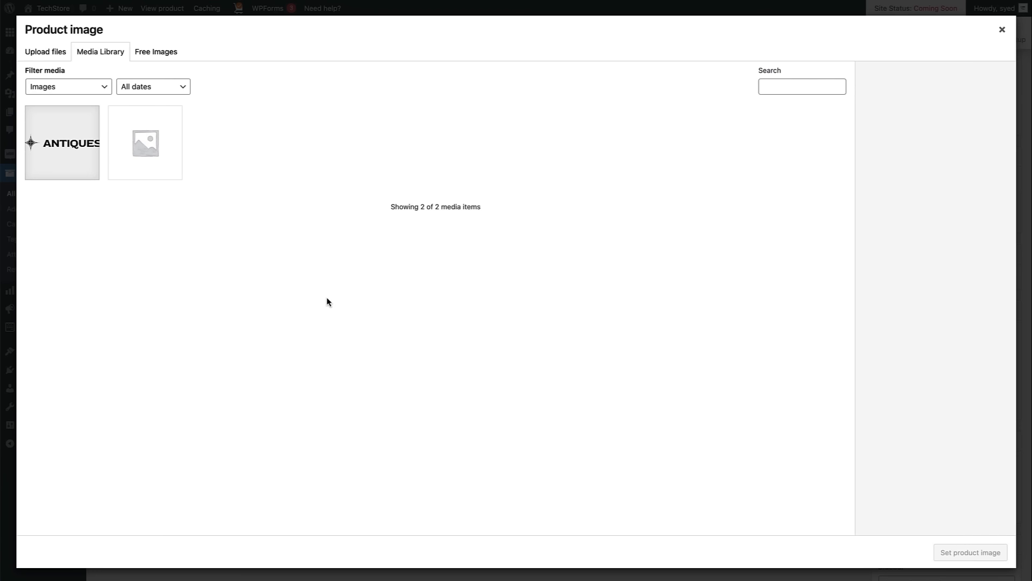
pyautogui.click(43, 57)
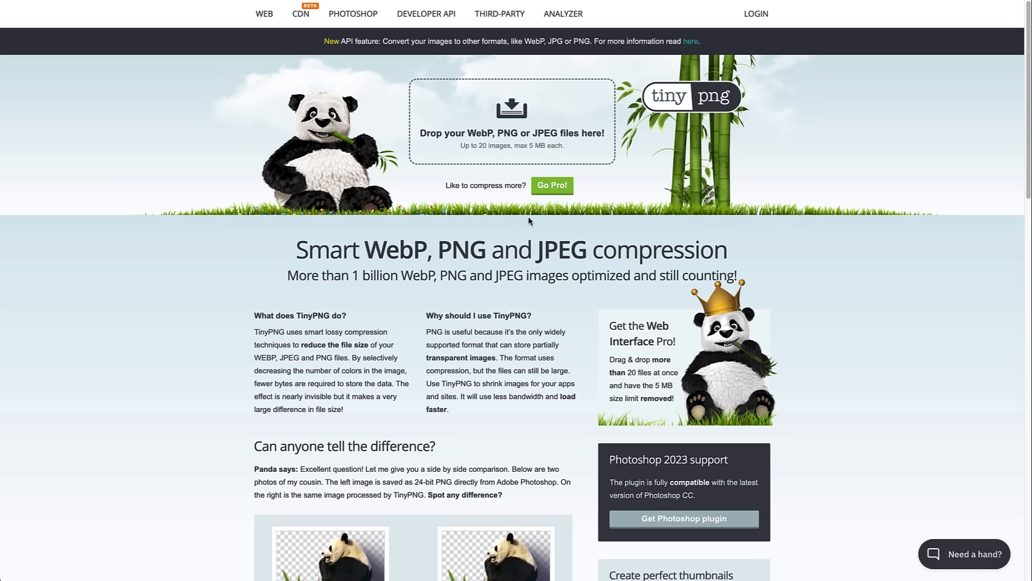
pyautogui.moveTo(745, 185); pyautogui.dragTo(524, 130)
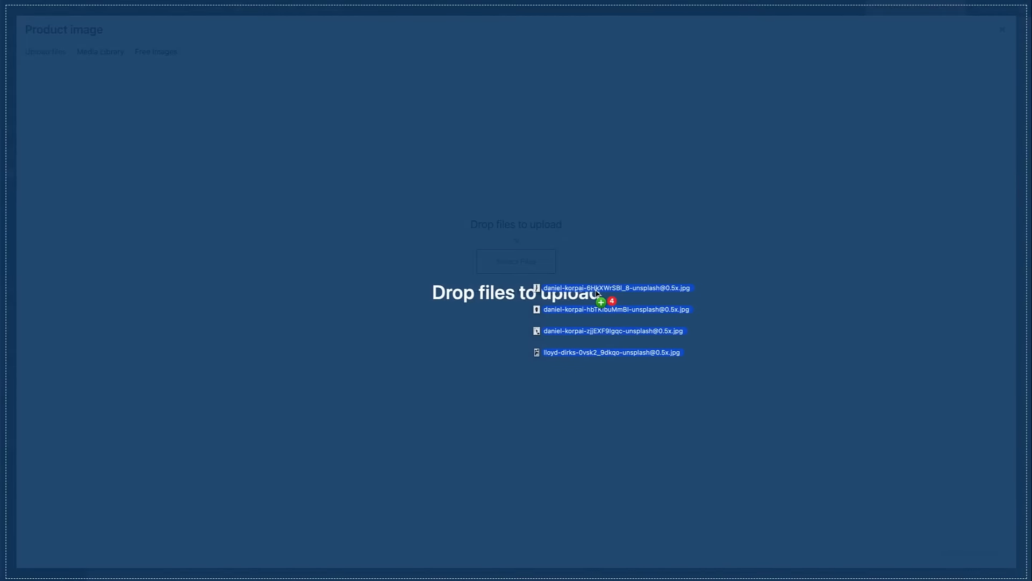
pyautogui.moveTo(596, 293); pyautogui.dragTo(581, 285)
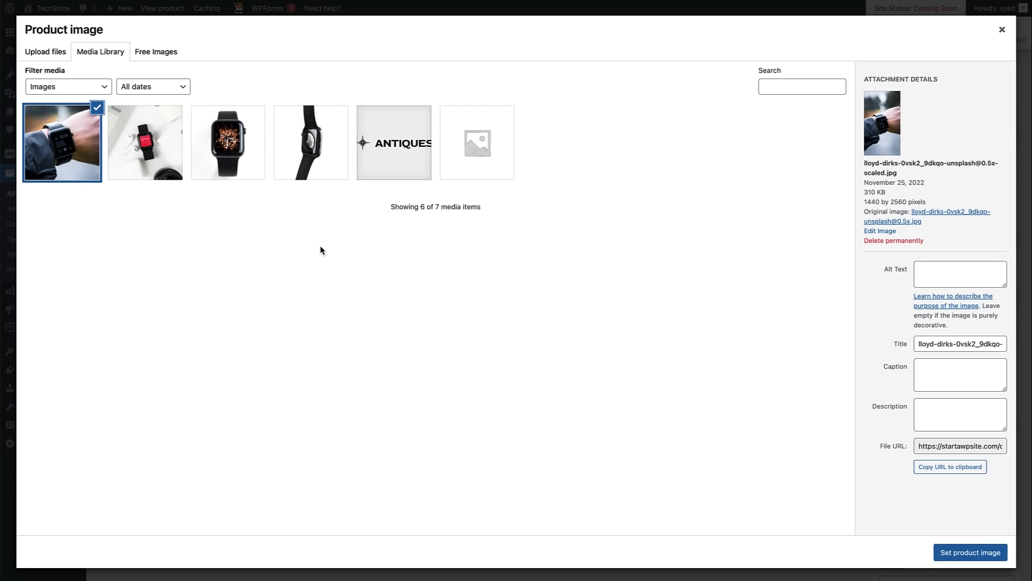
# Set the front-view photo of the black smartwatch on a white background as the product image.
pyautogui.click(312, 172)
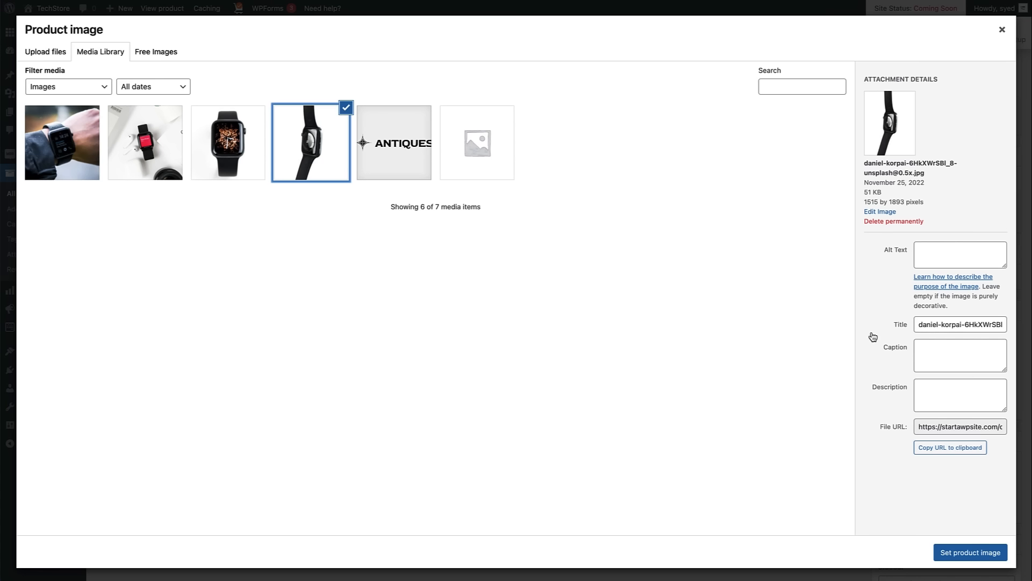
pyautogui.click(234, 151)
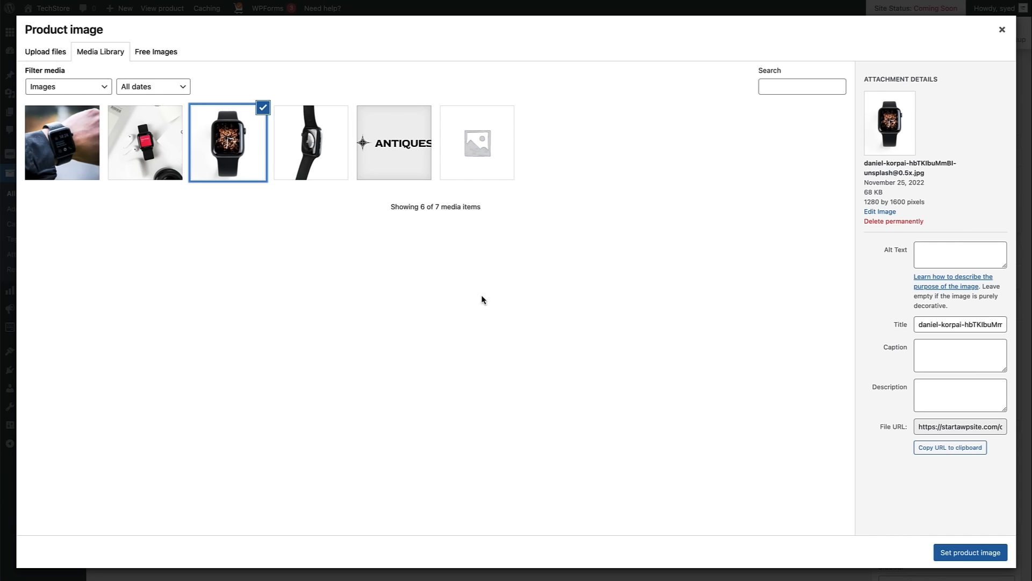
pyautogui.click(968, 559)
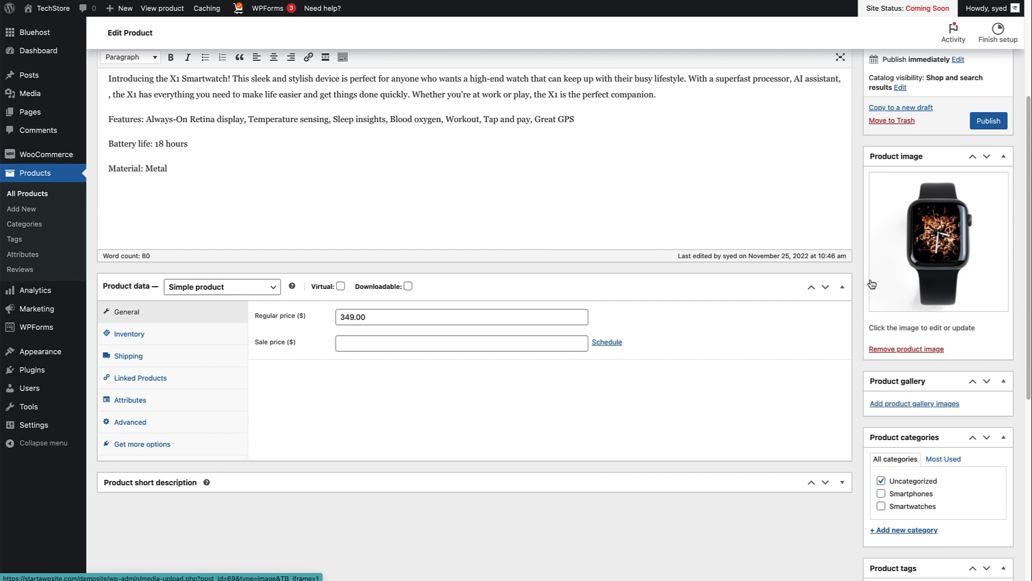
# Add the back-view, red-screen and on-wrist smartwatch photos to the product gallery, leaving out the front-view photo.
pyautogui.click(924, 404)
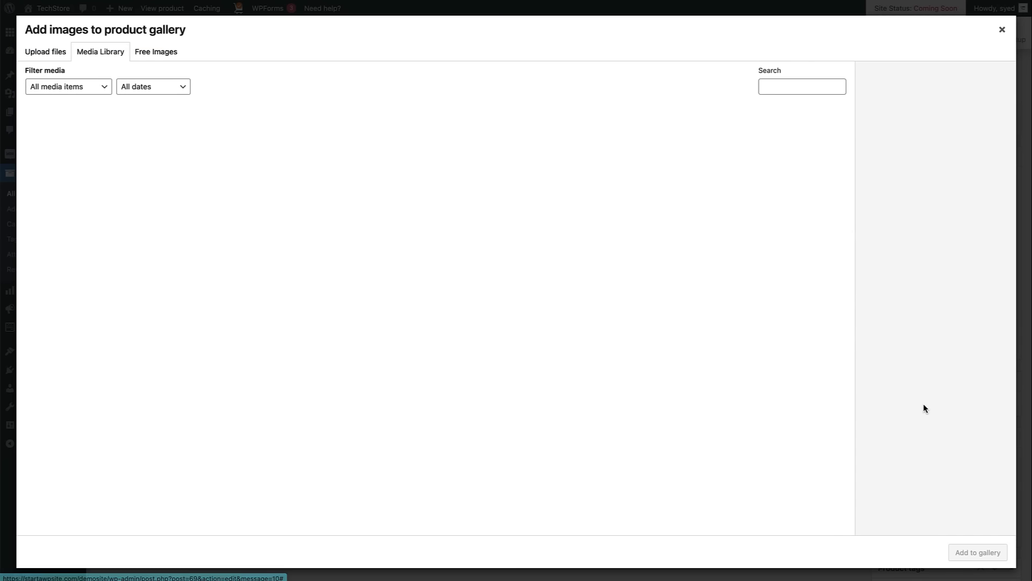
pyautogui.click(313, 167)
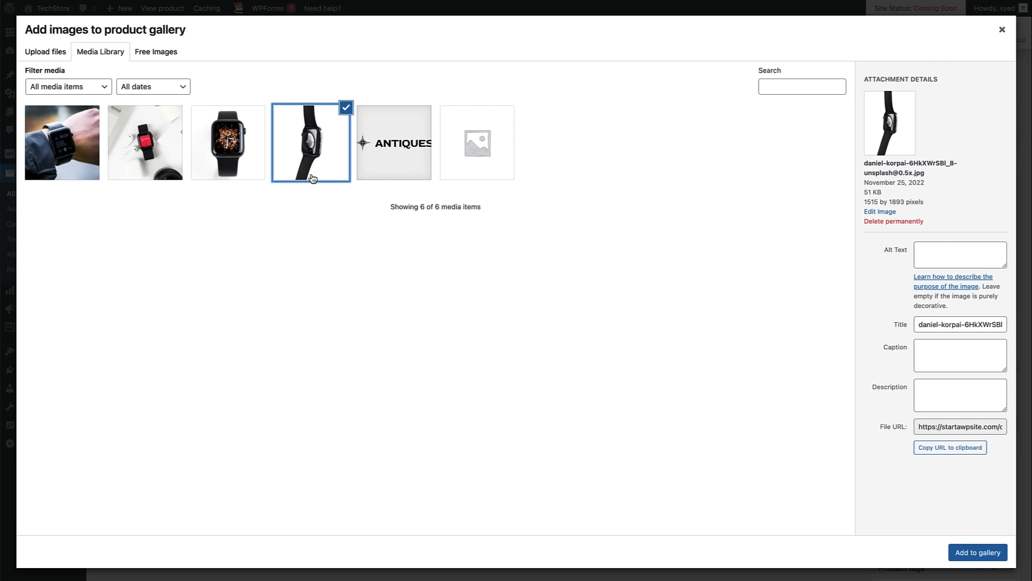
pyautogui.keyDown('shift'); pyautogui.click(139, 150); pyautogui.keyUp('shift')
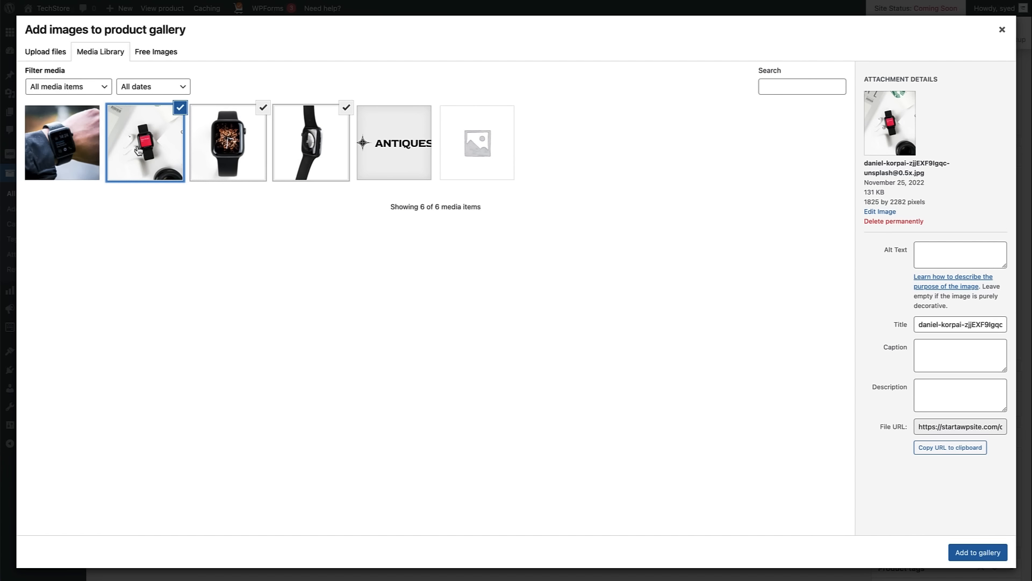
pyautogui.keyDown('shift'); pyautogui.click(68, 155); pyautogui.keyUp('shift')
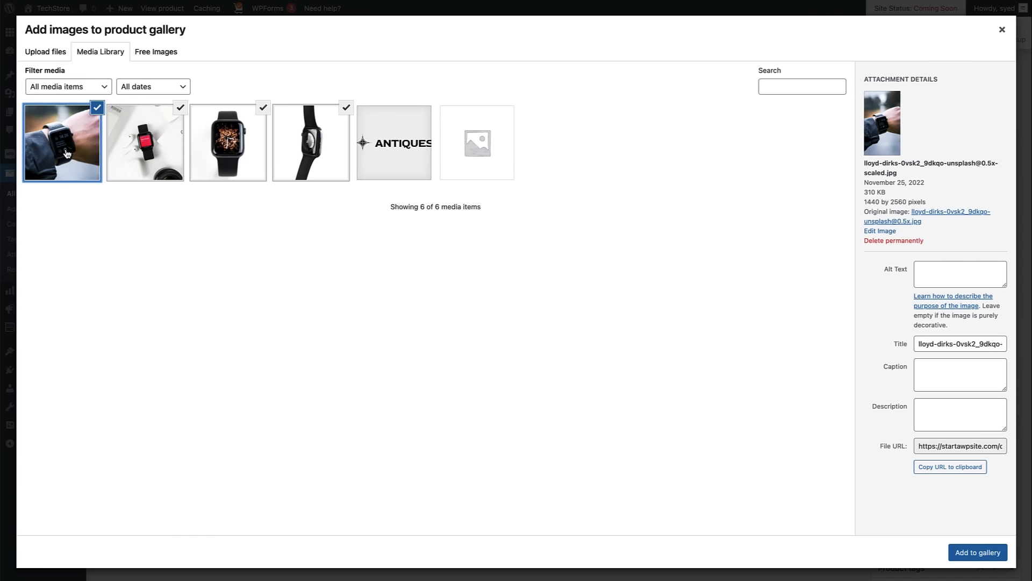
pyautogui.click(263, 108)
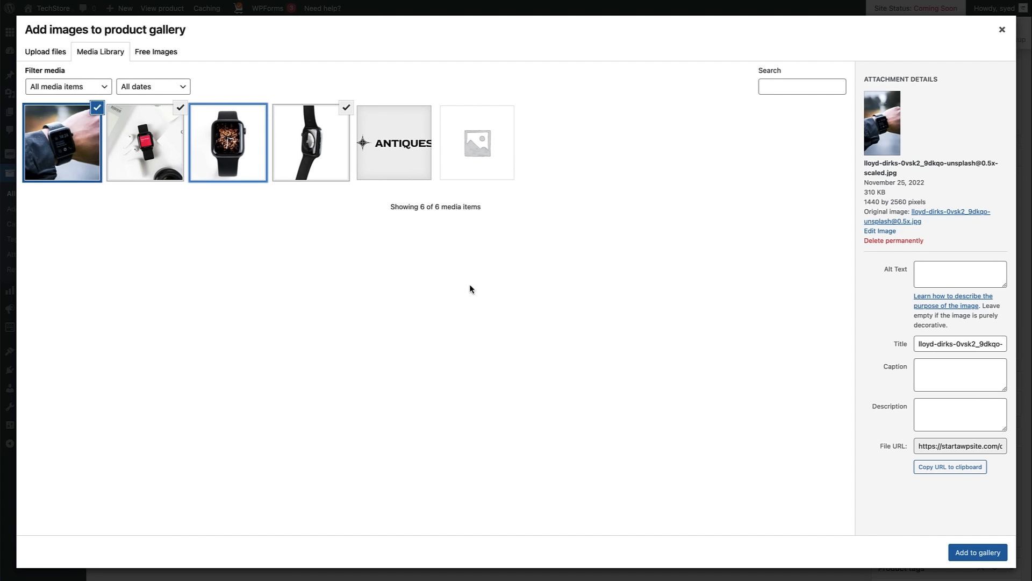
pyautogui.click(982, 553)
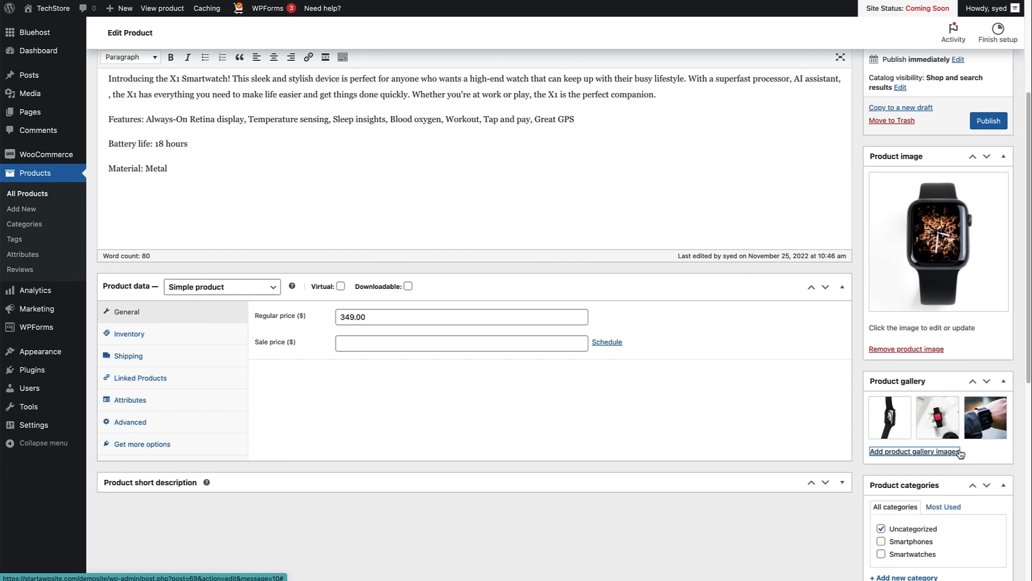
# Assign the product to the Smartwatches category only, removing Uncategorized, and publish the product.
pyautogui.scroll(-1, 1021, 305)
pyautogui.scroll(-5, 1022, 305)
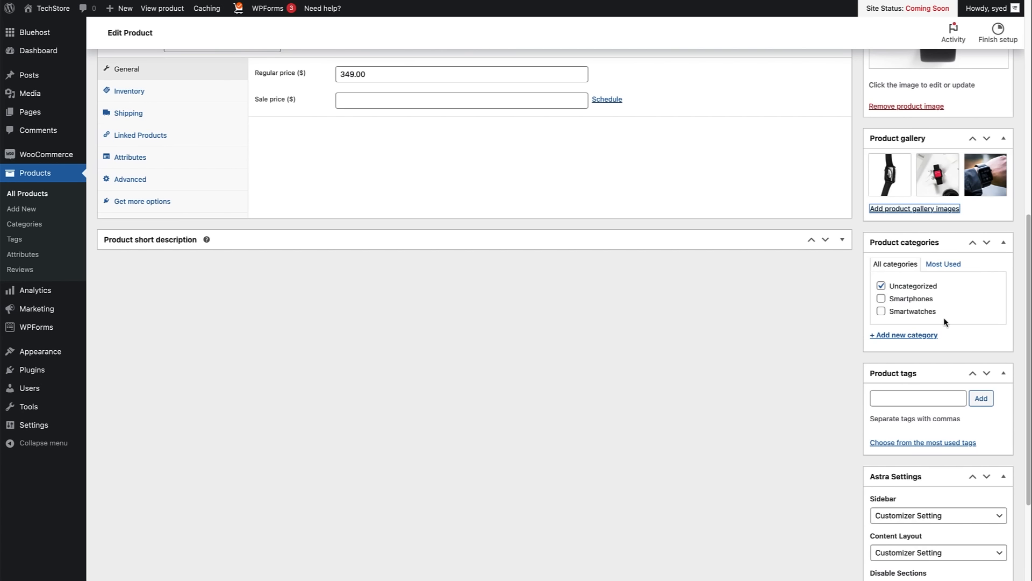
pyautogui.click(881, 288)
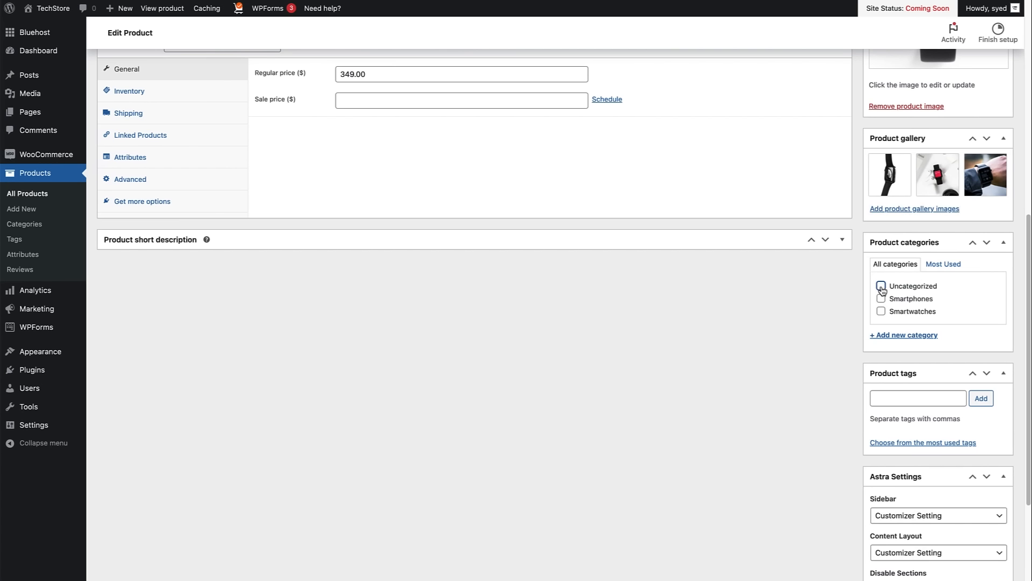
pyautogui.click(881, 313)
pyautogui.click(881, 300)
pyautogui.moveTo(1028, 336); pyautogui.dragTo(1030, 385)
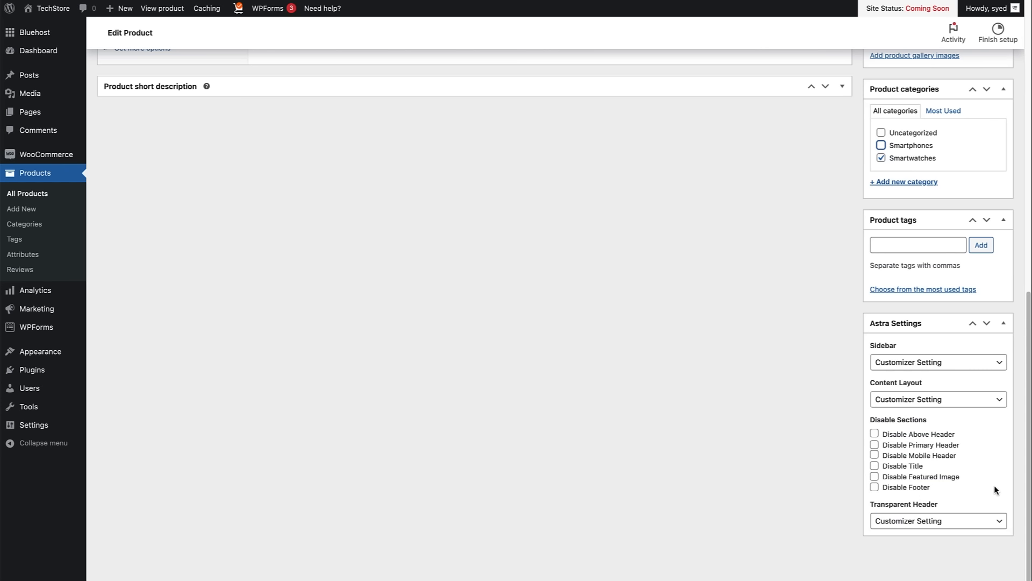
pyautogui.moveTo(1027, 479); pyautogui.dragTo(1003, 201)
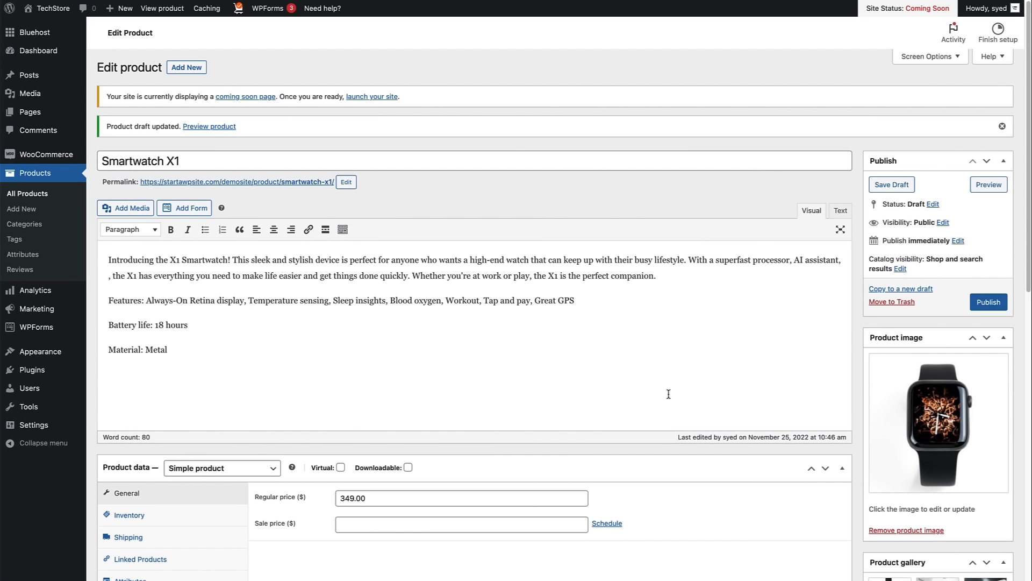
pyautogui.click(989, 302)
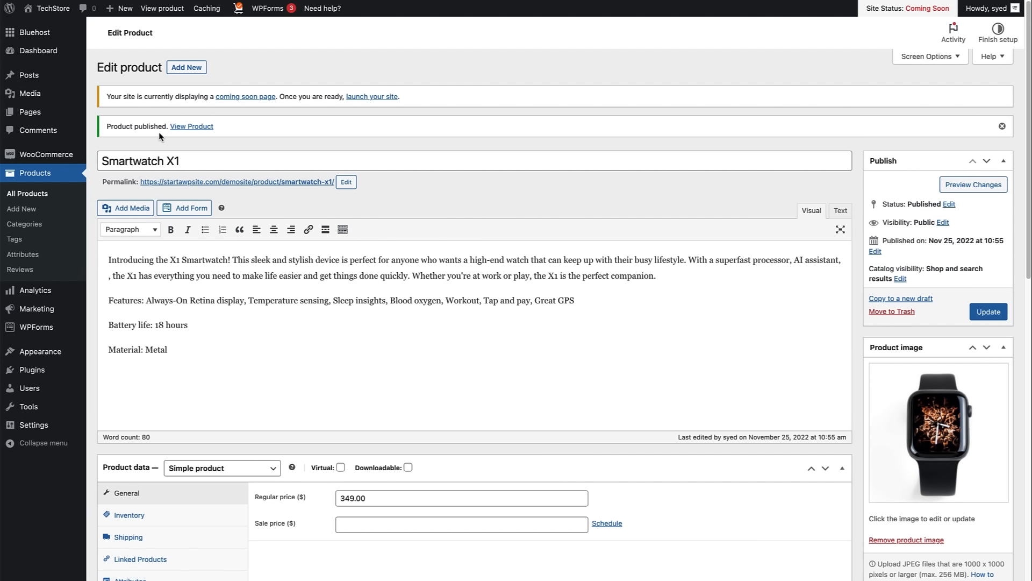
# View the published Smartwatch X1 page and check its gallery photos, description and reviews section.
pyautogui.click(193, 126)
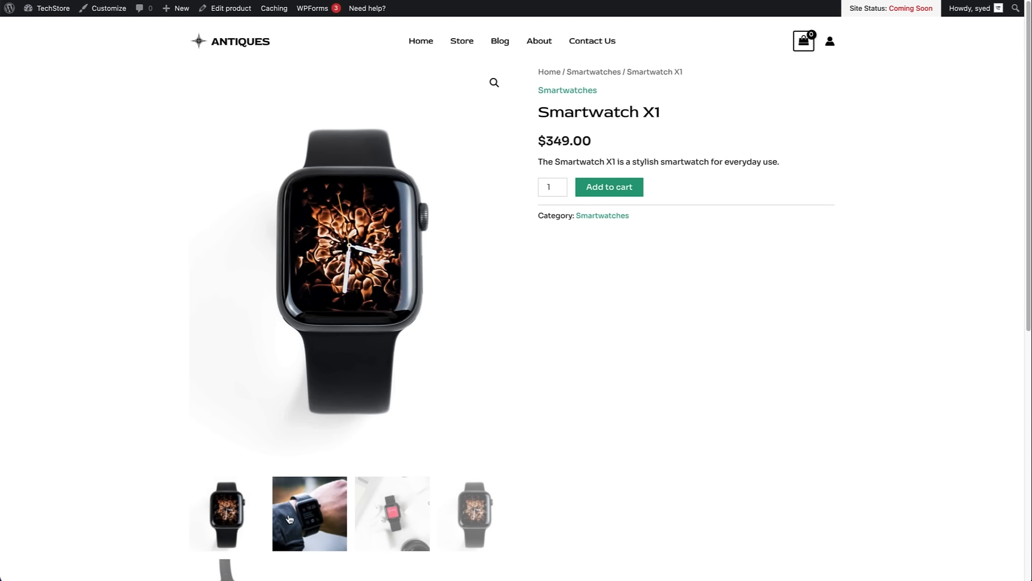
pyautogui.click(289, 518)
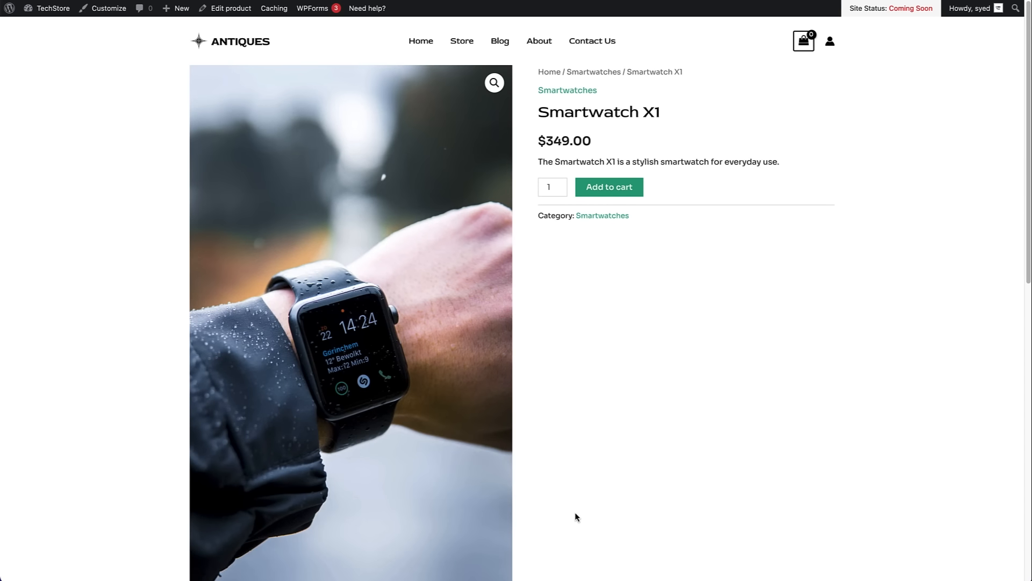
pyautogui.scroll(-2, 575, 517)
pyautogui.scroll(2, 566, 519)
pyautogui.scroll(-6, 969, 276)
pyautogui.click(393, 413)
pyautogui.click(475, 239)
pyautogui.click(226, 314)
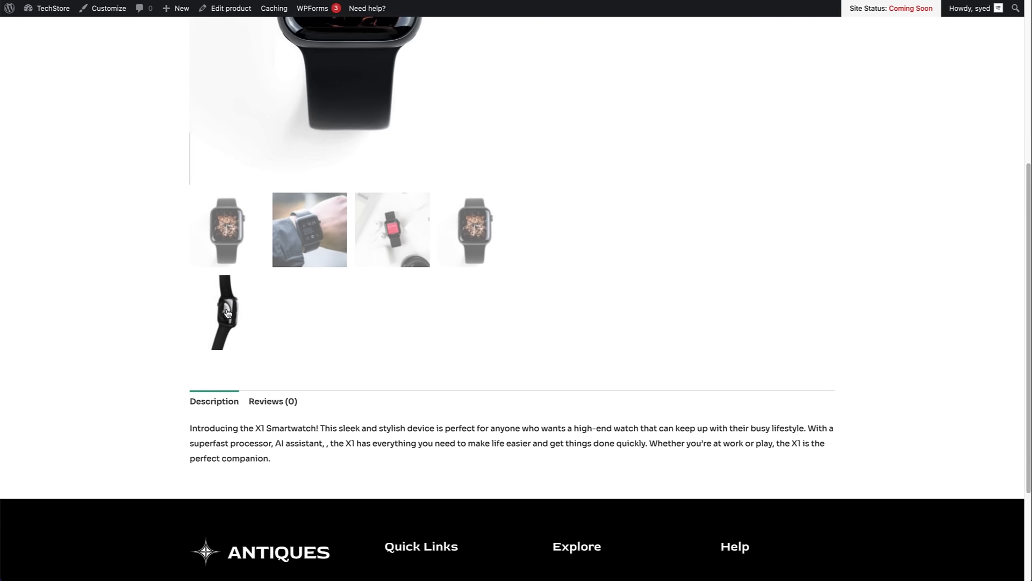
pyautogui.moveTo(1026, 369); pyautogui.dragTo(1016, 204)
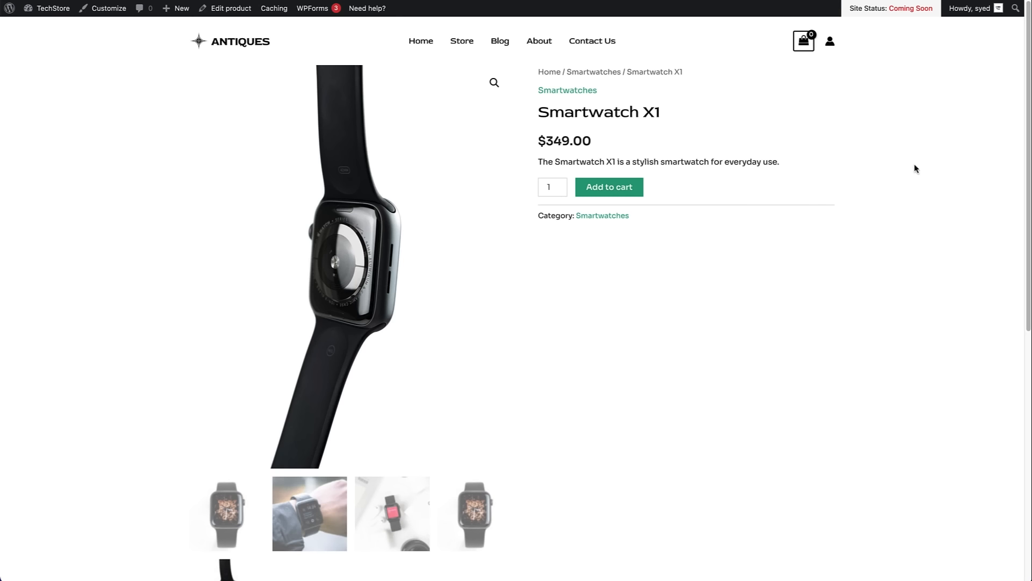
pyautogui.scroll(-7, 1012, 327)
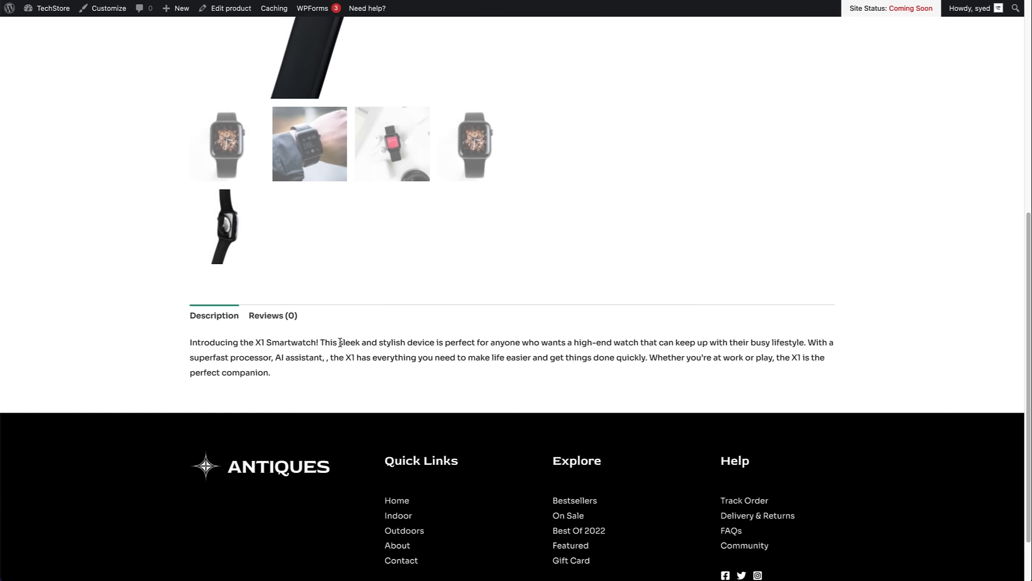
pyautogui.click(280, 321)
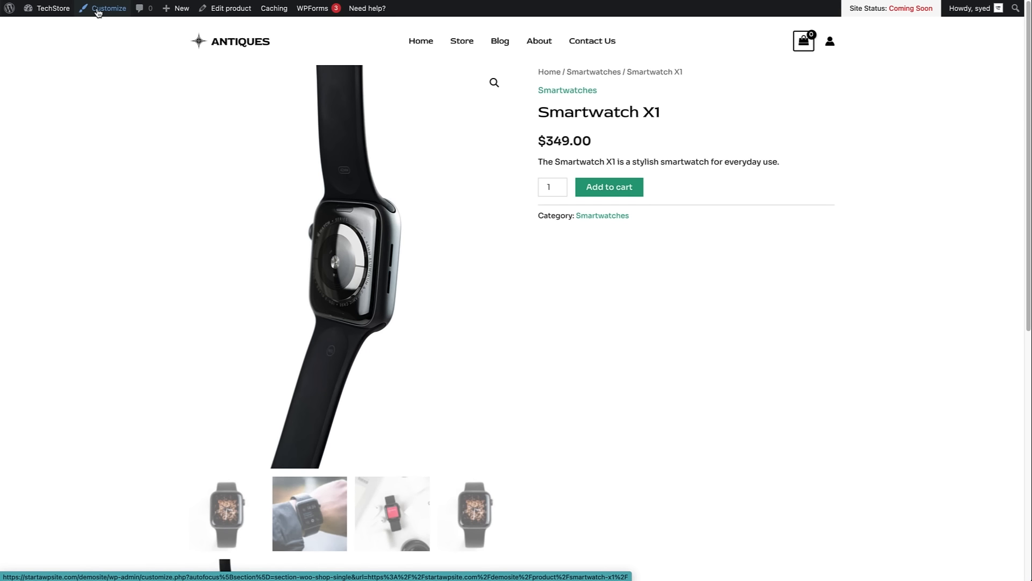
# Customize the site's global typography from the product page by setting the body font family to Poppins.
pyautogui.click(99, 10)
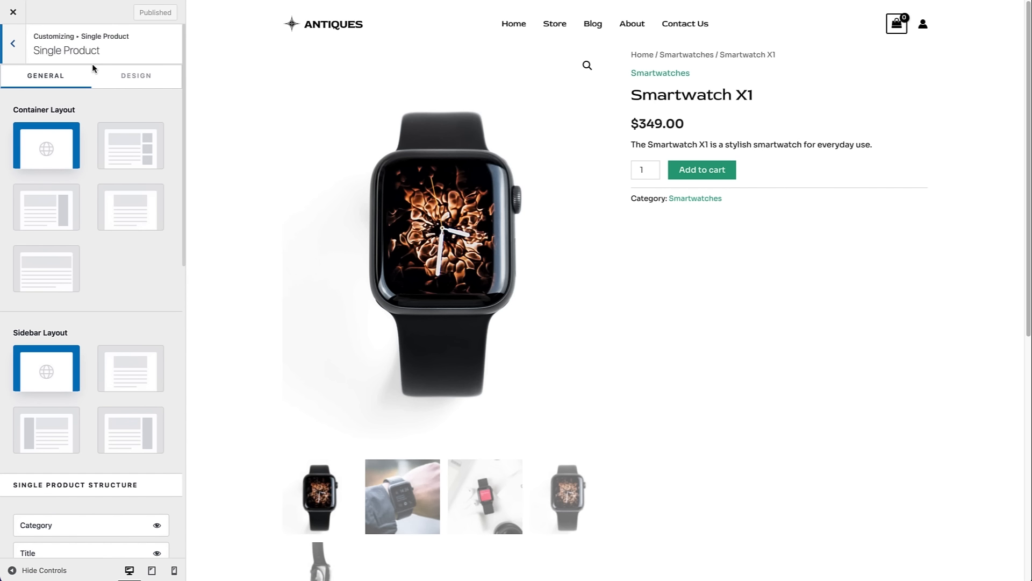
pyautogui.click(14, 52)
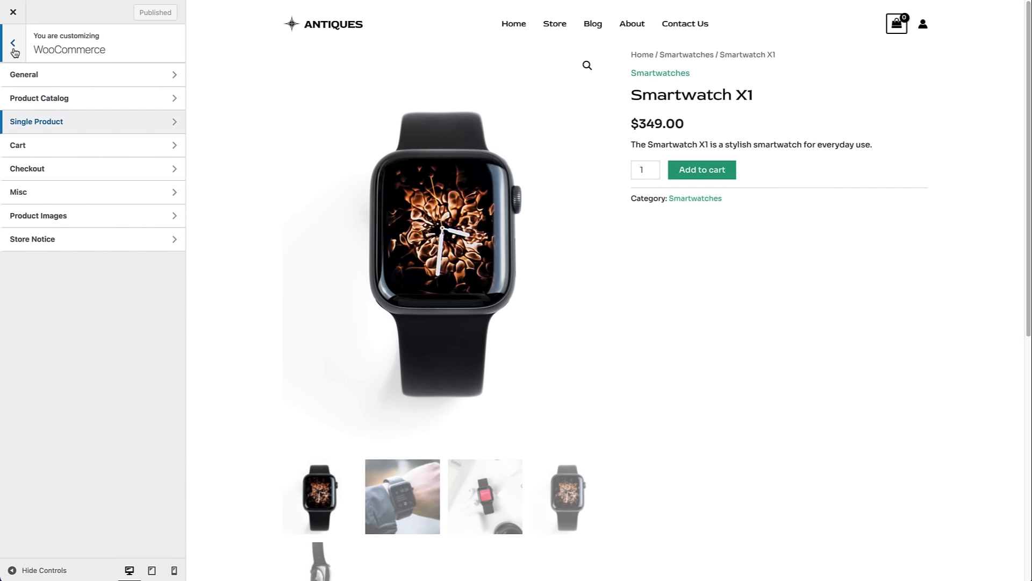
pyautogui.click(12, 51)
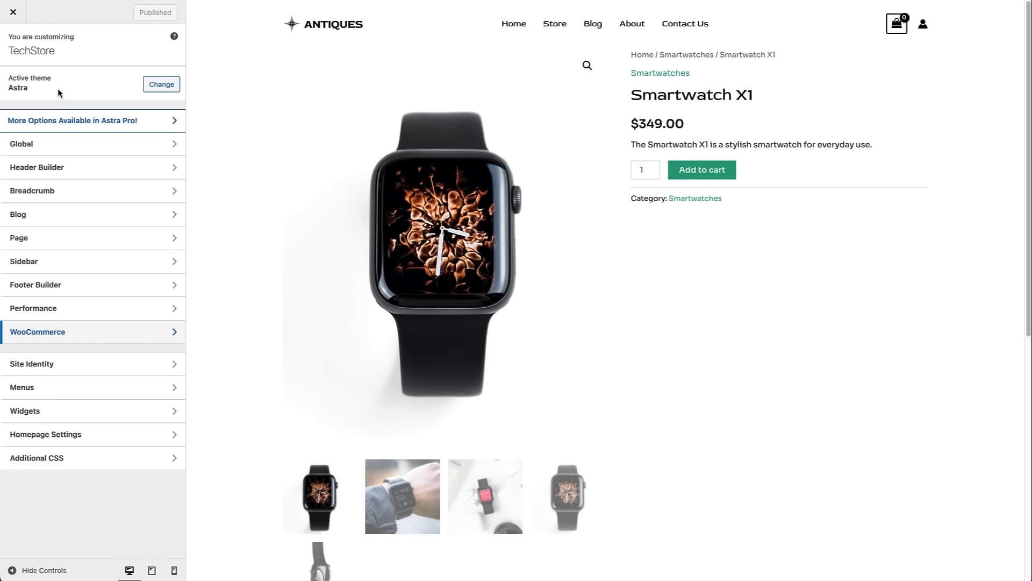
pyautogui.click(62, 151)
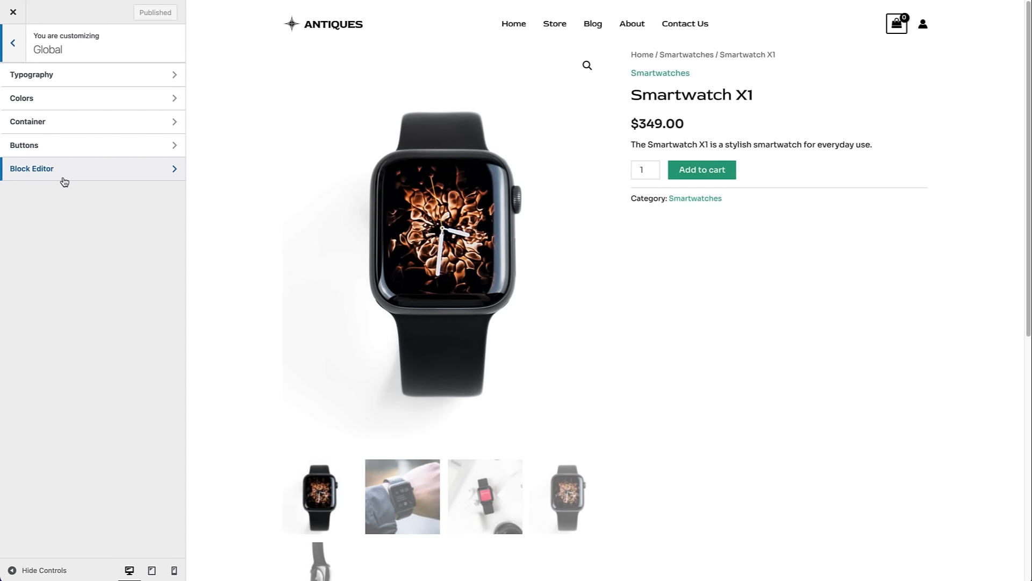
pyautogui.click(45, 79)
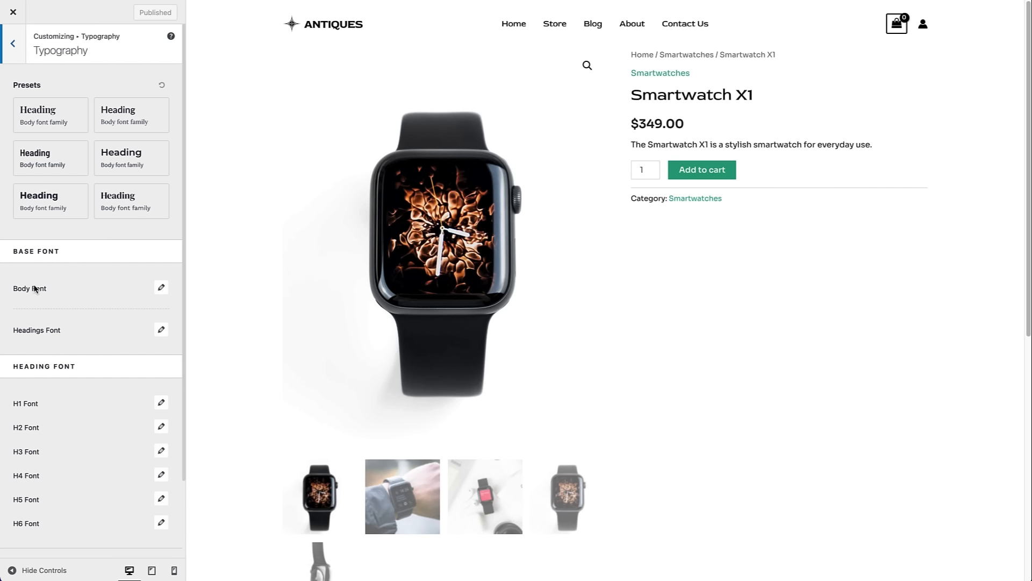
pyautogui.click(158, 291)
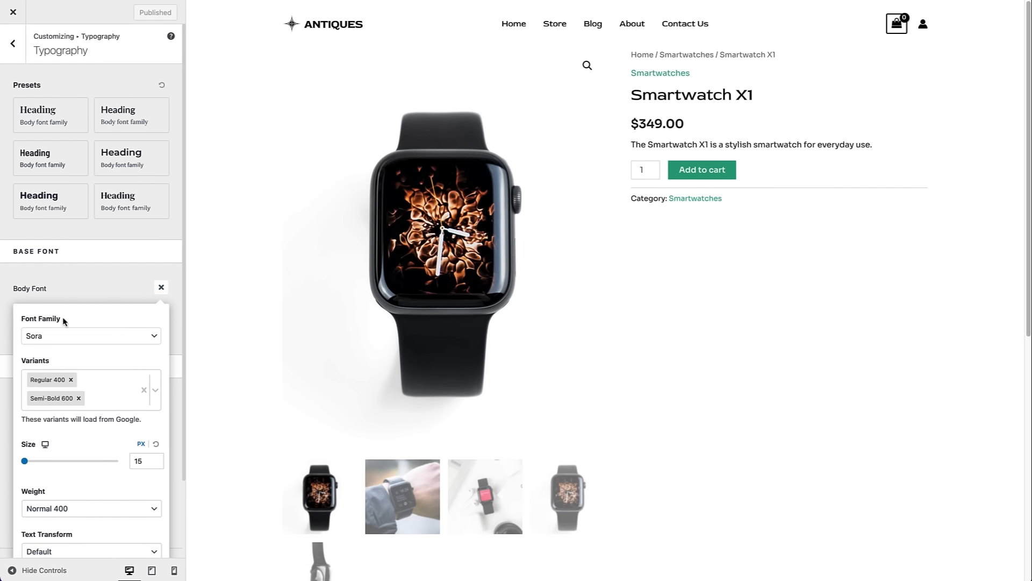
pyautogui.click(102, 338)
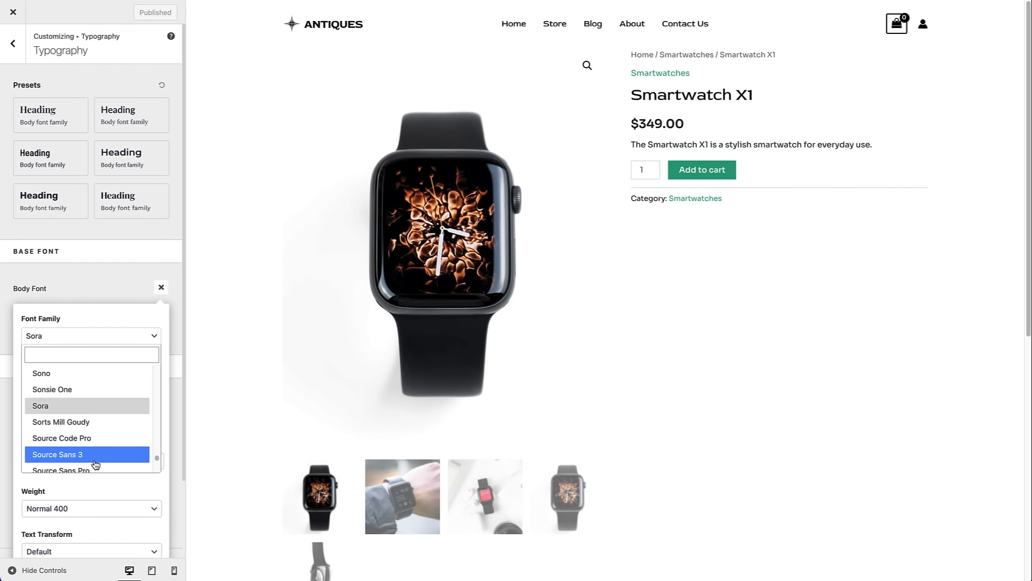
pyautogui.click(97, 355)
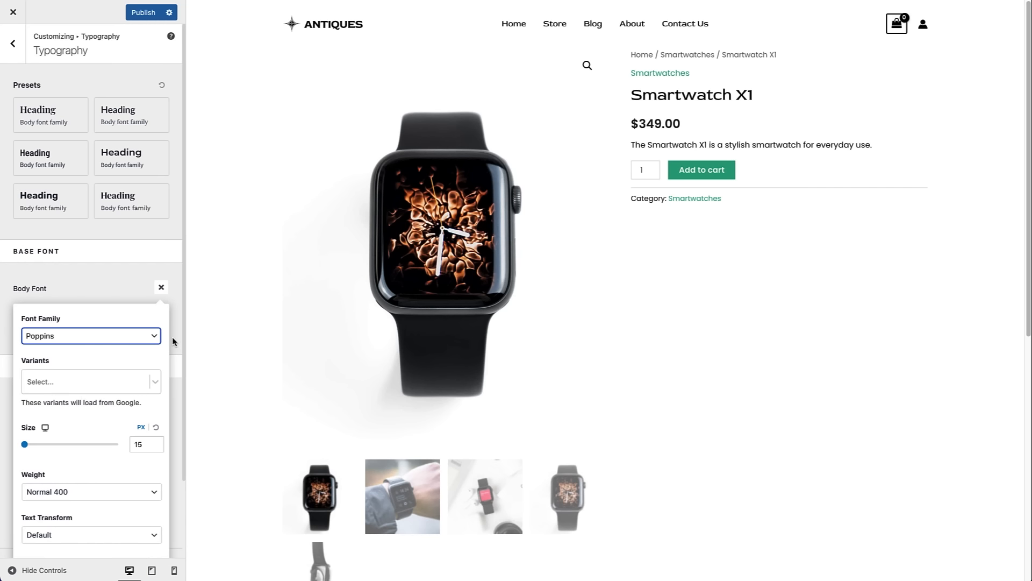
pyautogui.click(160, 289)
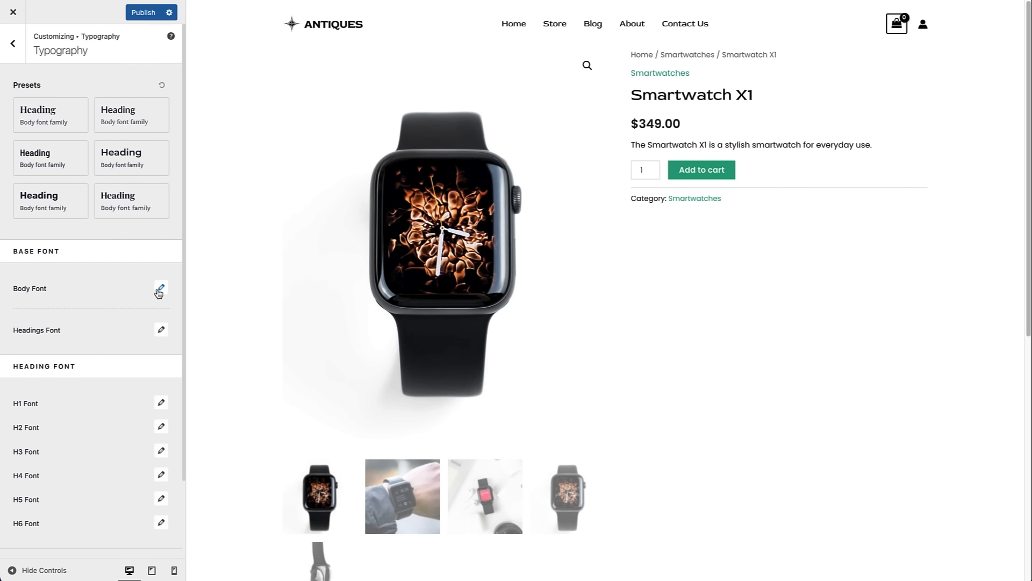
# Set the headings font family to Poppins in the global typography settings.
pyautogui.click(159, 331)
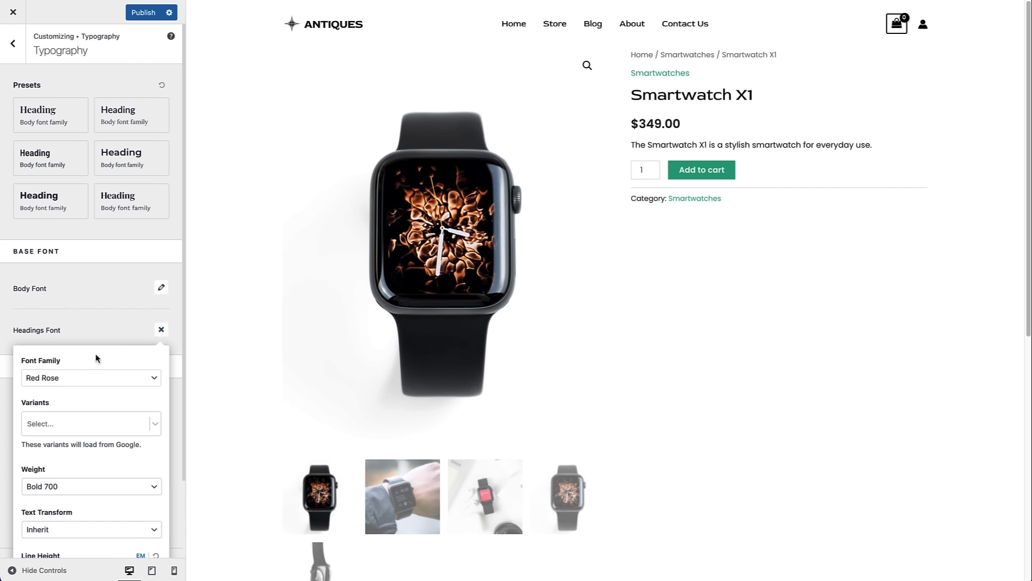
pyautogui.click(77, 382)
pyautogui.click(75, 394)
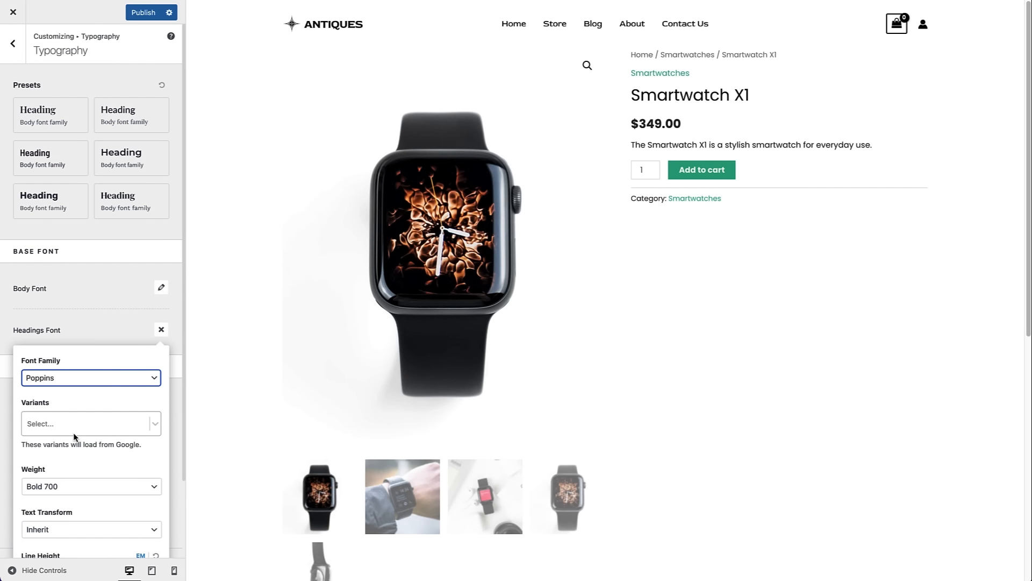
pyautogui.click(162, 330)
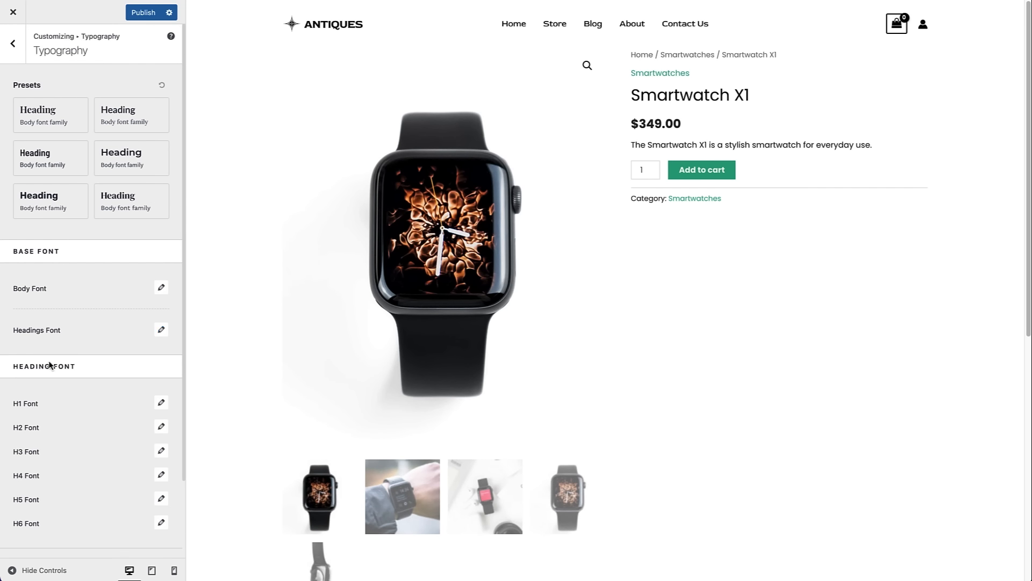
# Review the H1 font settings, publish the typography changes and return to the global customization options.
pyautogui.click(161, 405)
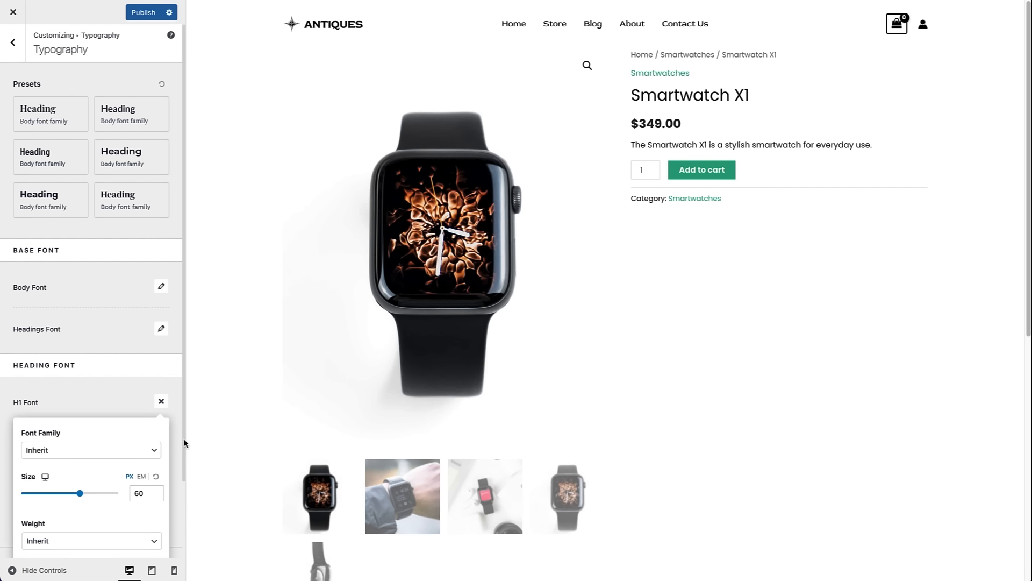
pyautogui.scroll(-2, 183, 438)
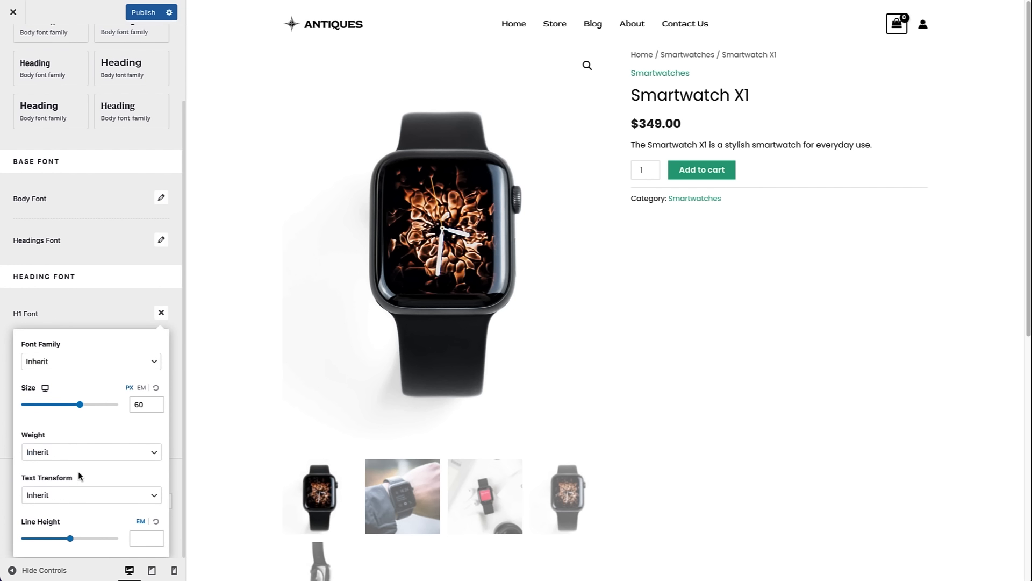
pyautogui.click(159, 316)
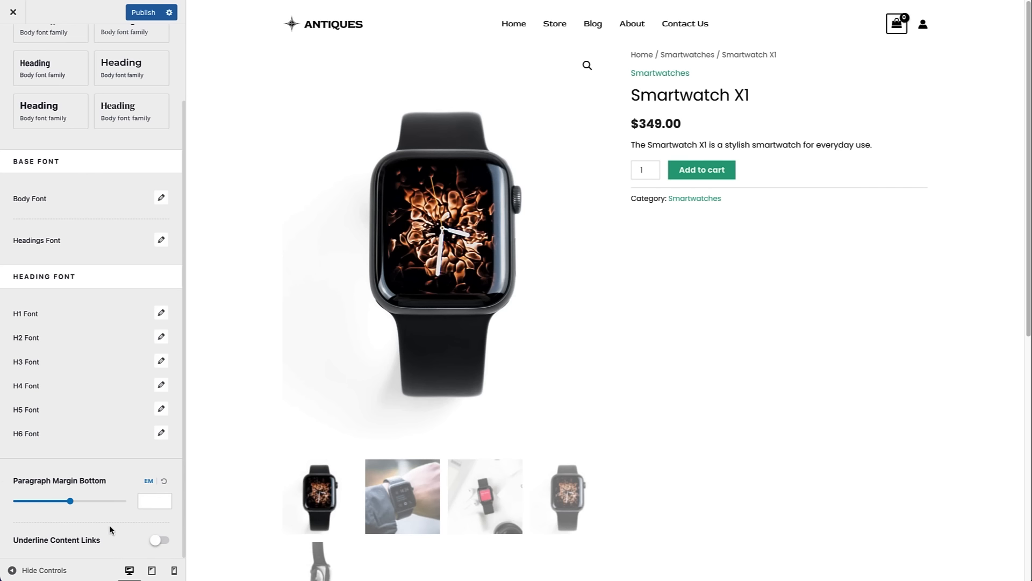
pyautogui.scroll(3, 183, 468)
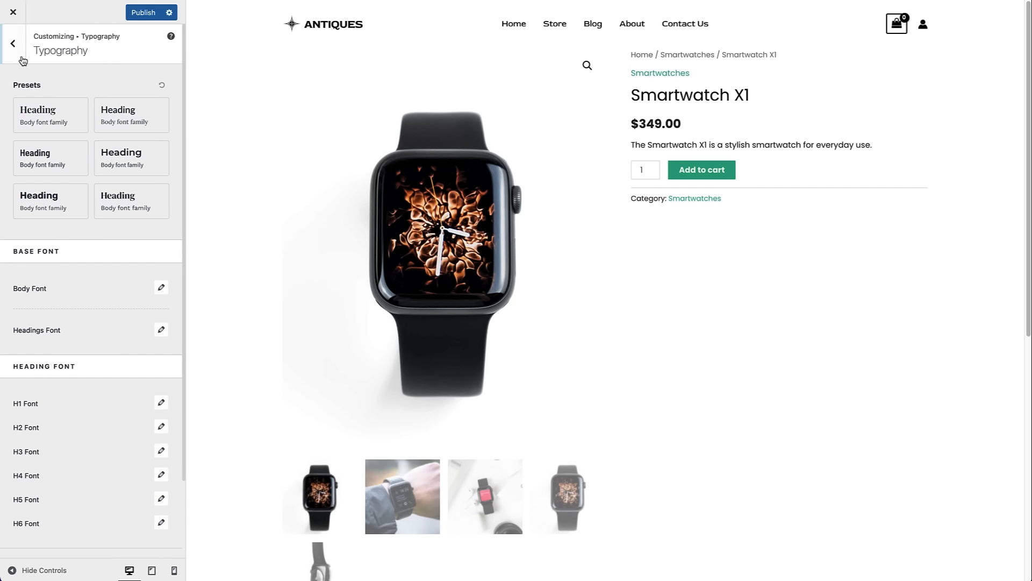
pyautogui.click(135, 13)
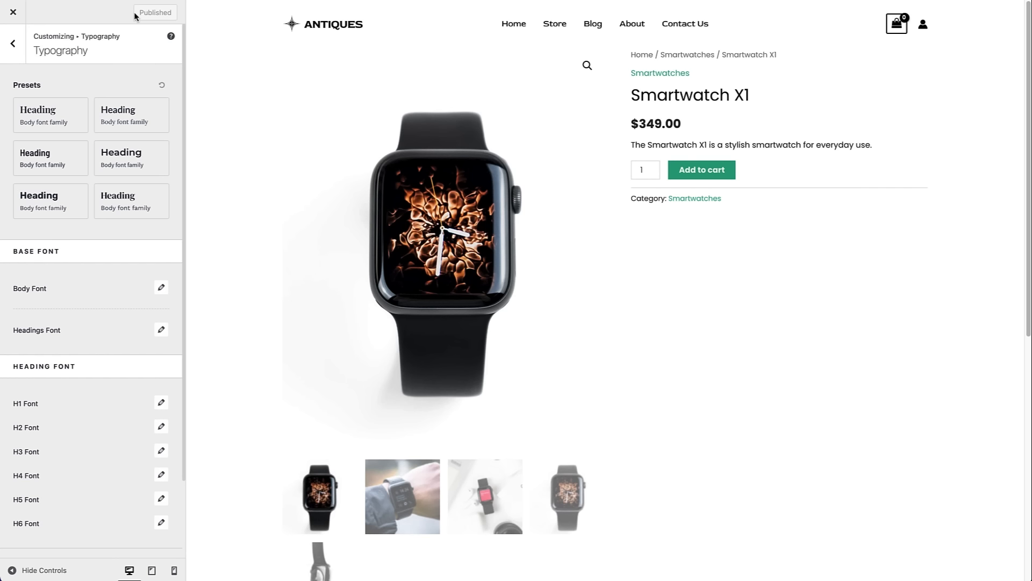
pyautogui.click(13, 44)
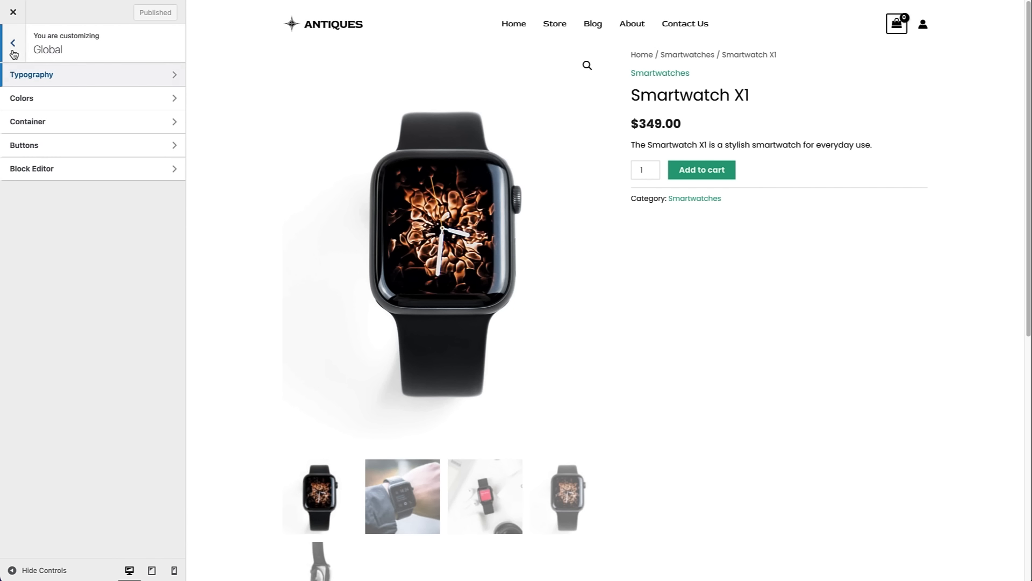
# Change the first color of the global palette from the global color settings to black.
pyautogui.click(31, 103)
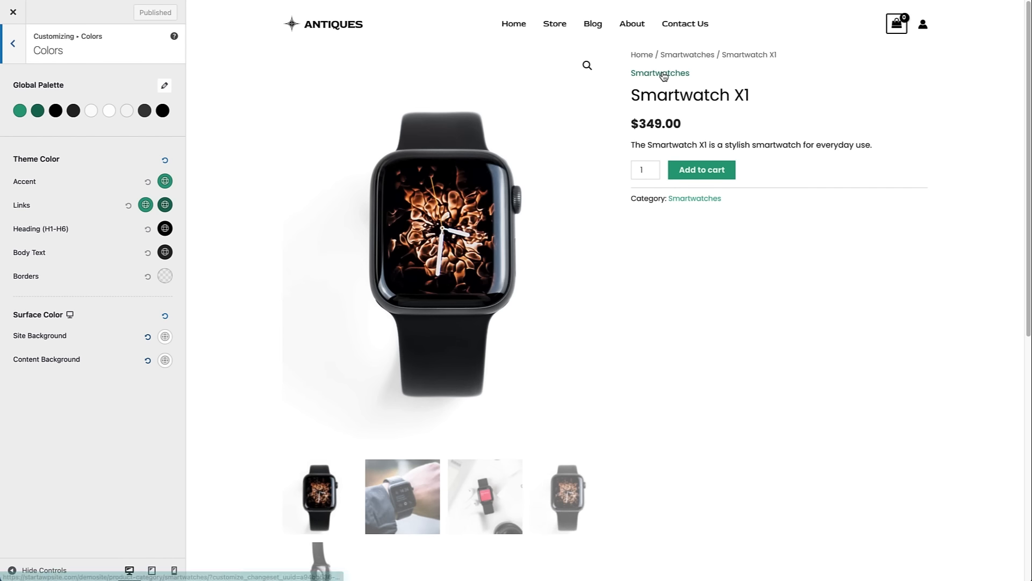
pyautogui.click(19, 110)
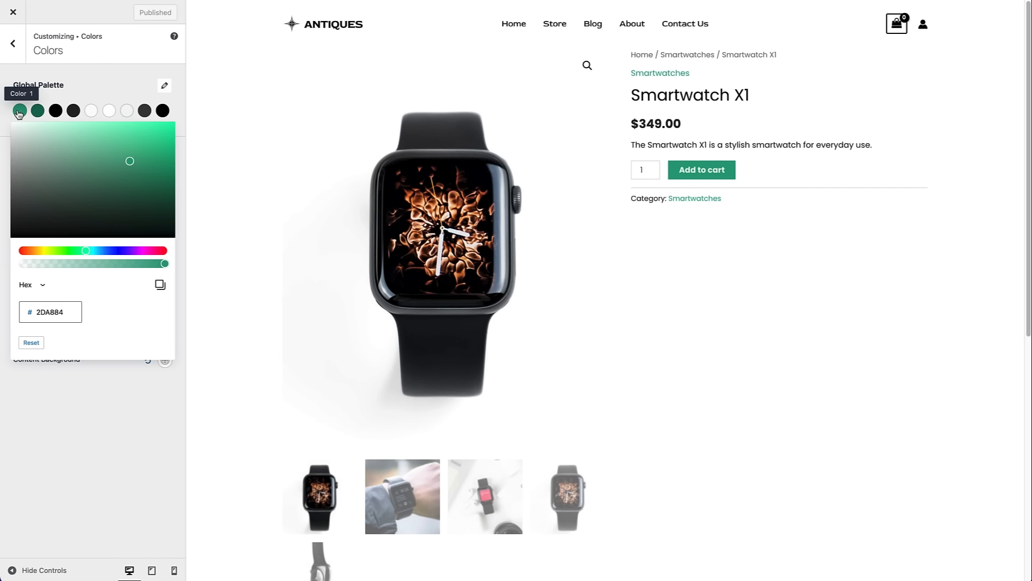
pyautogui.moveTo(96, 198); pyautogui.dragTo(1, 211)
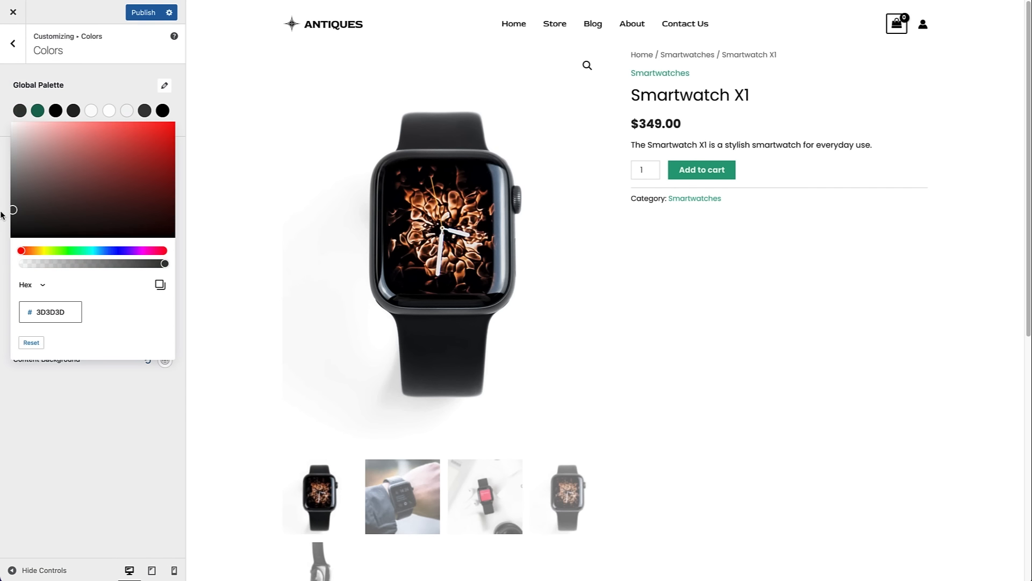
pyautogui.click(1, 215)
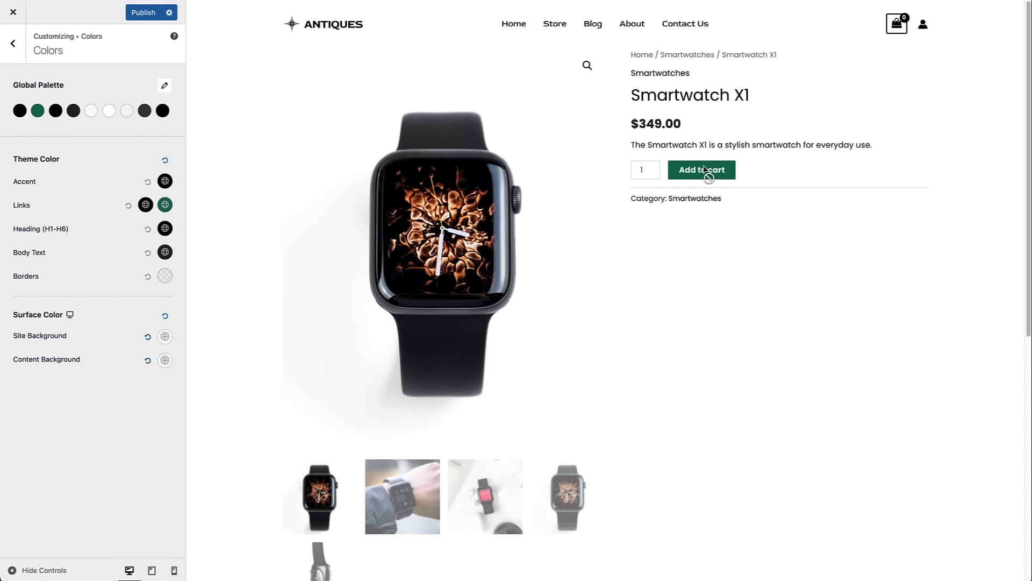
# Shift the second global palette color to a dark teal blue, publish the color changes and return to the global options.
pyautogui.click(38, 111)
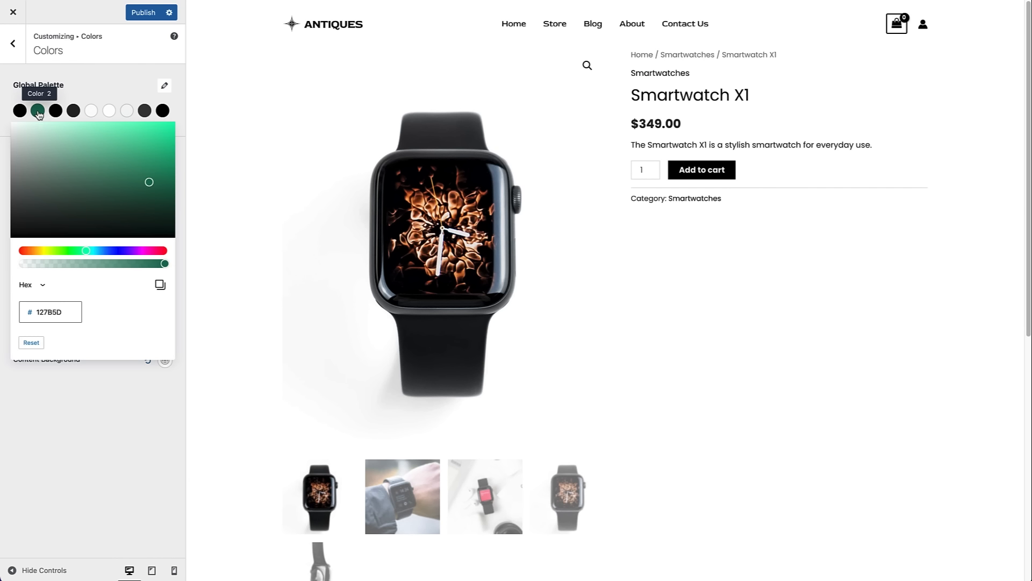
pyautogui.moveTo(88, 252); pyautogui.dragTo(102, 251)
pyautogui.click(90, 89)
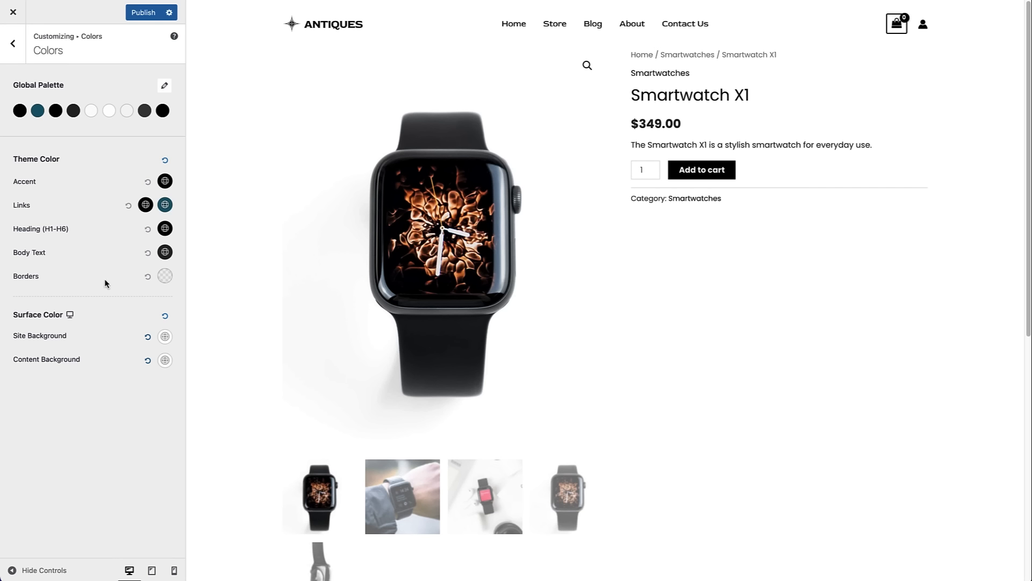
pyautogui.click(144, 12)
pyautogui.click(18, 49)
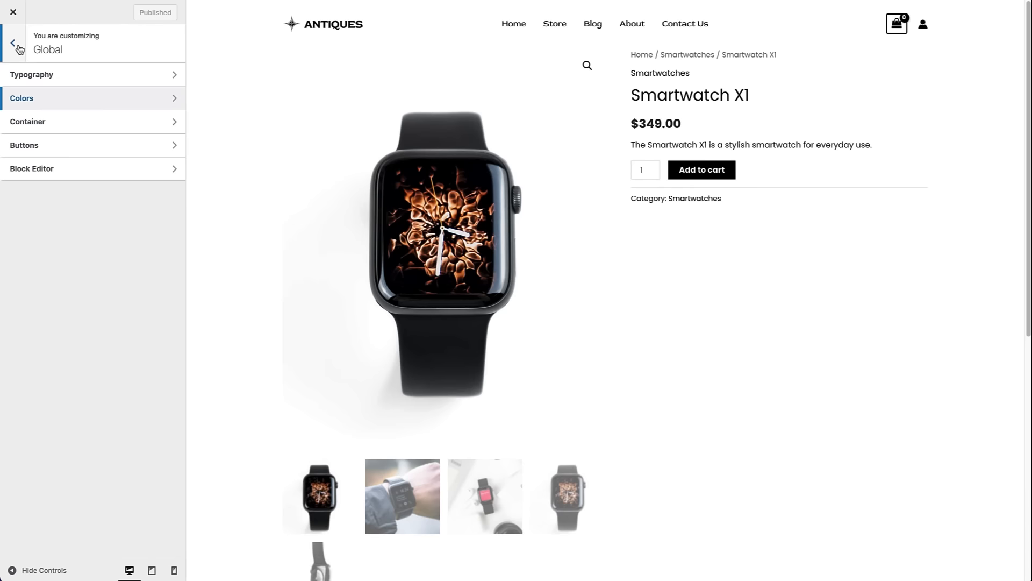
# Review the container layout settings and apply the filled button preset with slightly rounded corners and a 3 px border radius.
pyautogui.click(30, 123)
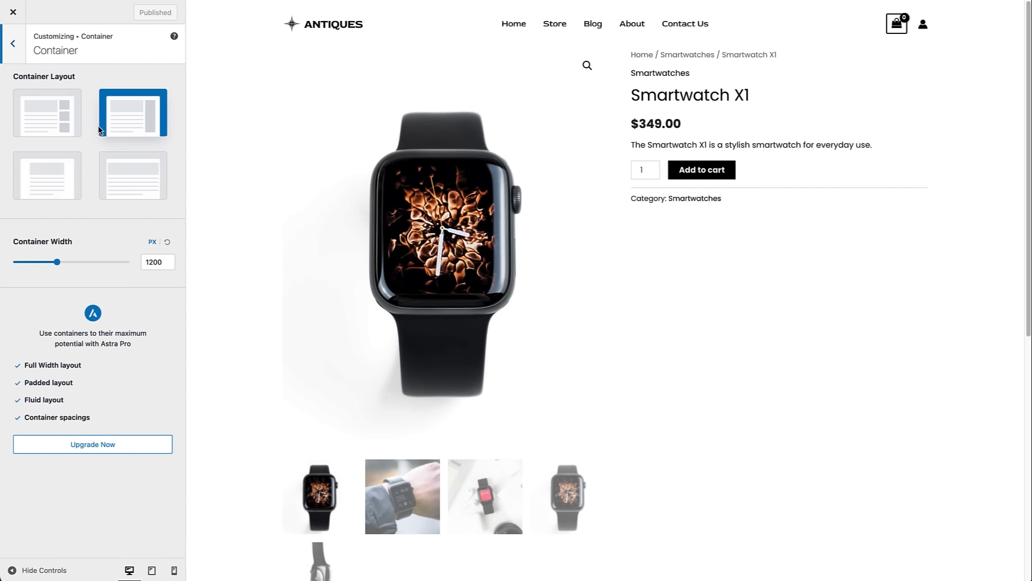
pyautogui.click(19, 48)
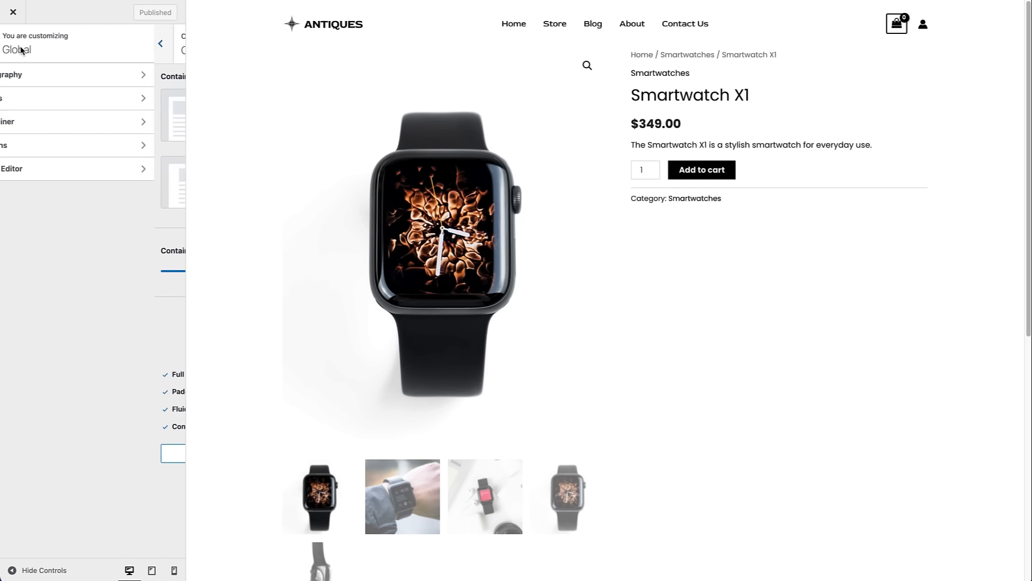
pyautogui.click(32, 145)
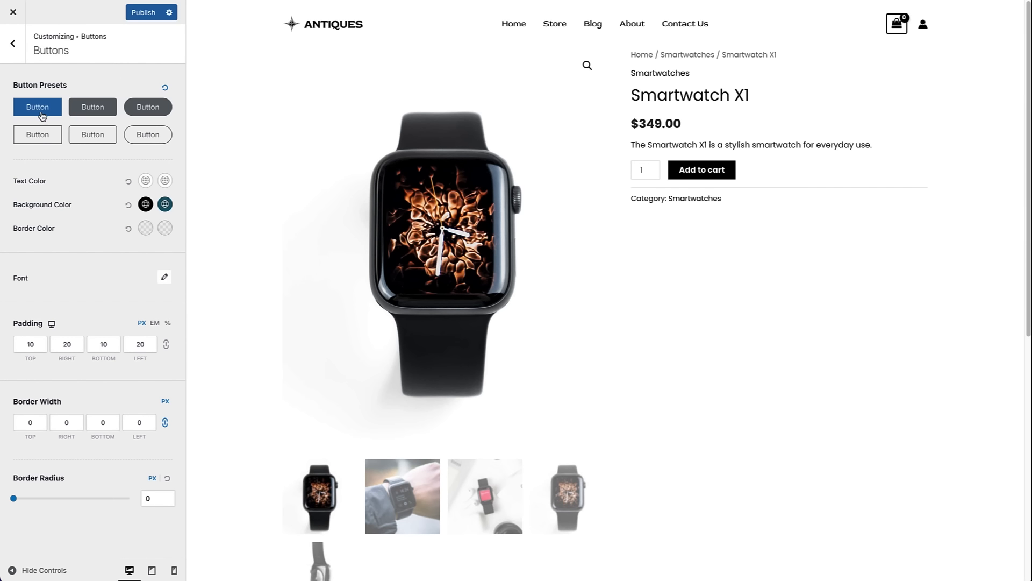
pyautogui.click(107, 114)
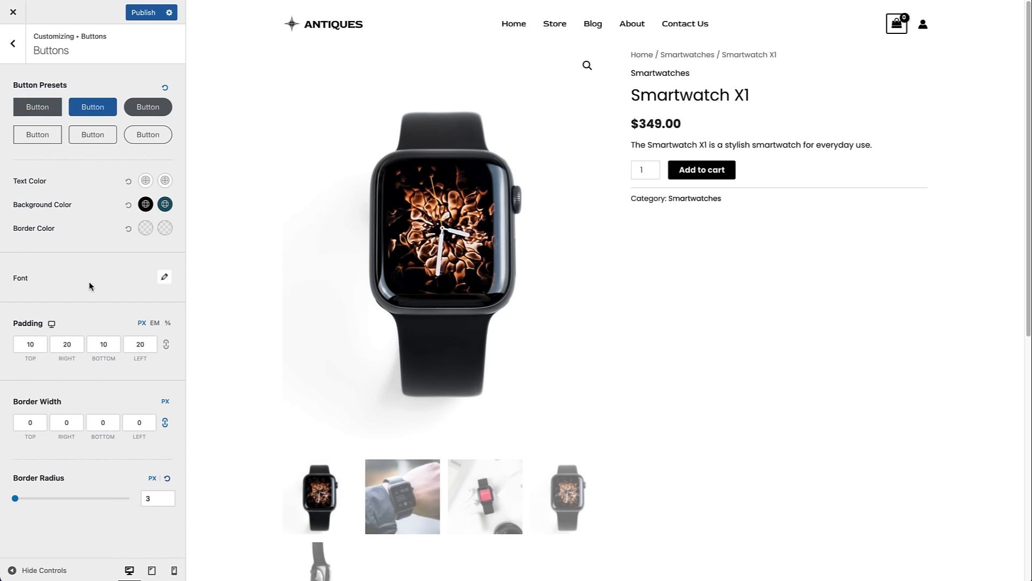
# Set the button font family to Poppins.
pyautogui.click(165, 278)
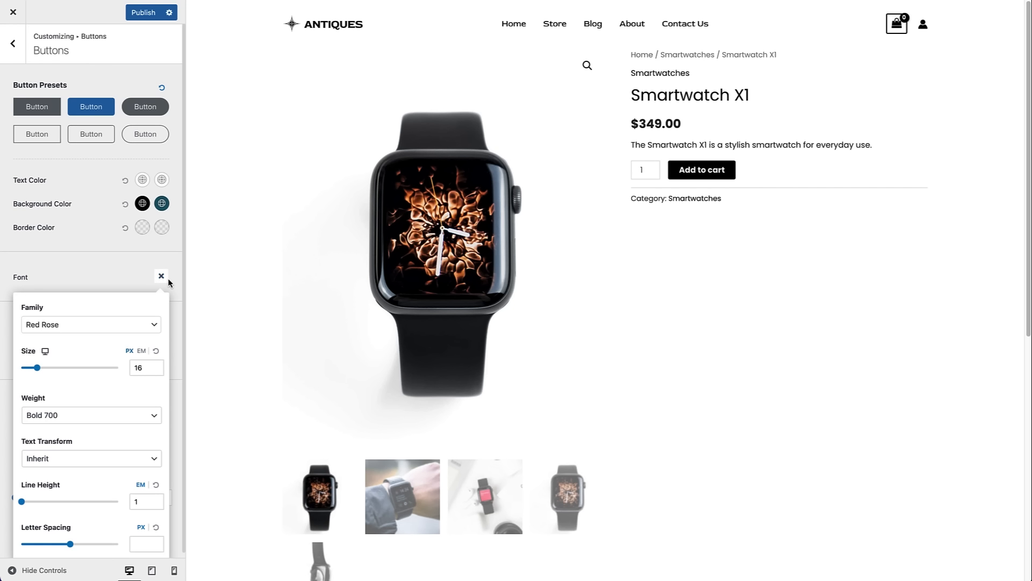
pyautogui.click(91, 325)
pyautogui.click(86, 344)
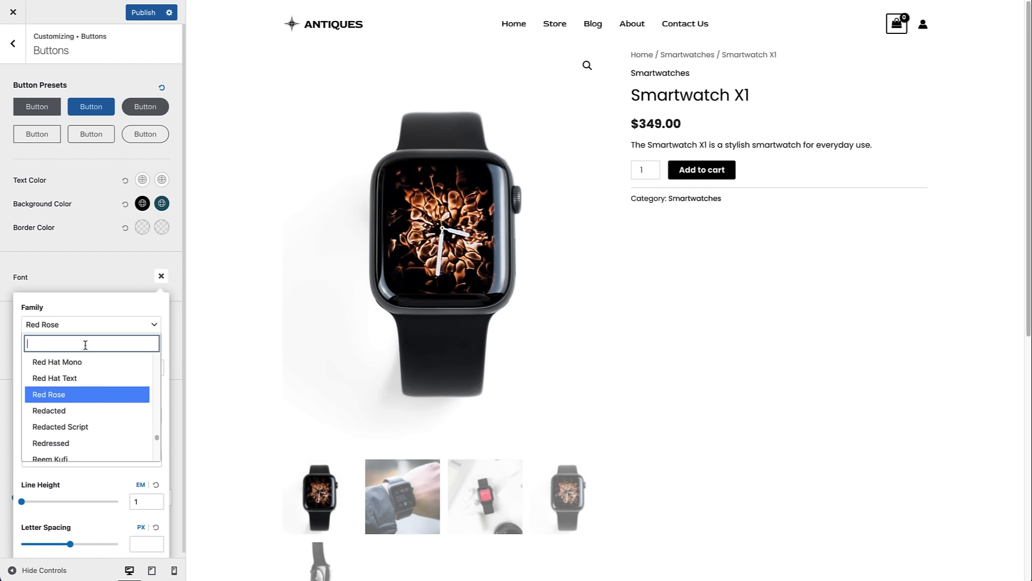
pyautogui.write('popp')
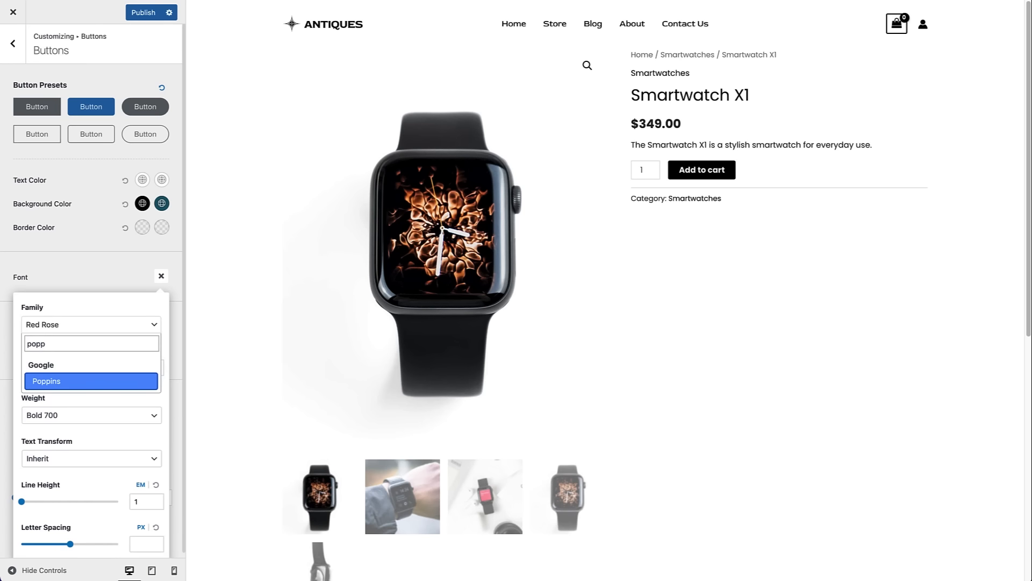
pyautogui.write('ins')
pyautogui.click(85, 381)
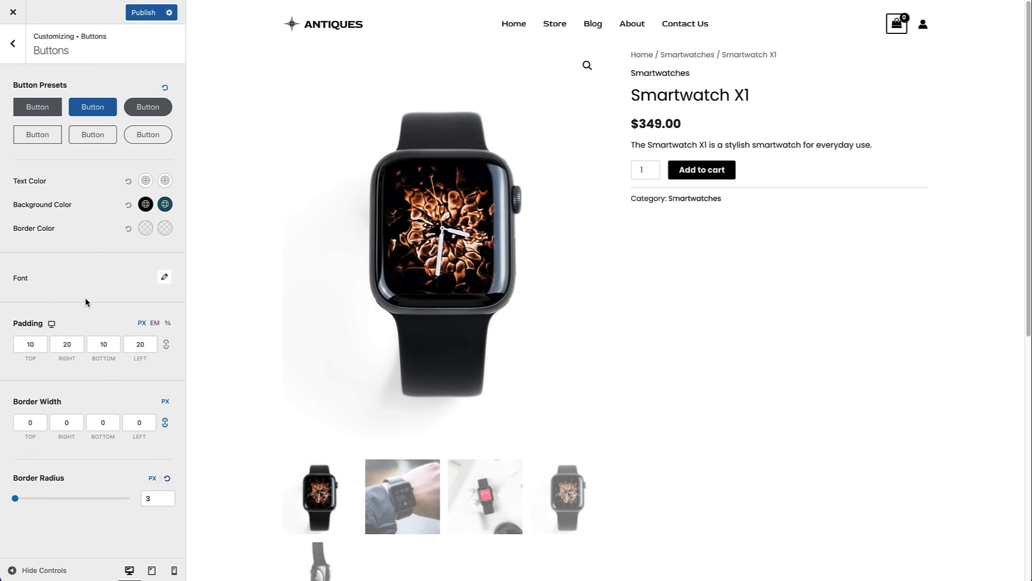
# Publish the button changes and return to the main customization options.
pyautogui.click(36, 343)
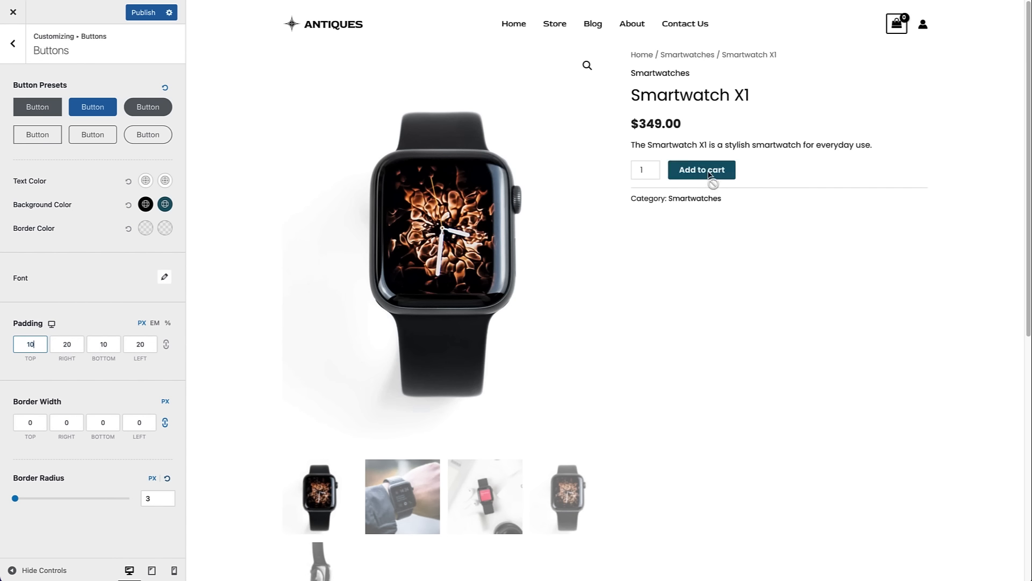
pyautogui.click(141, 13)
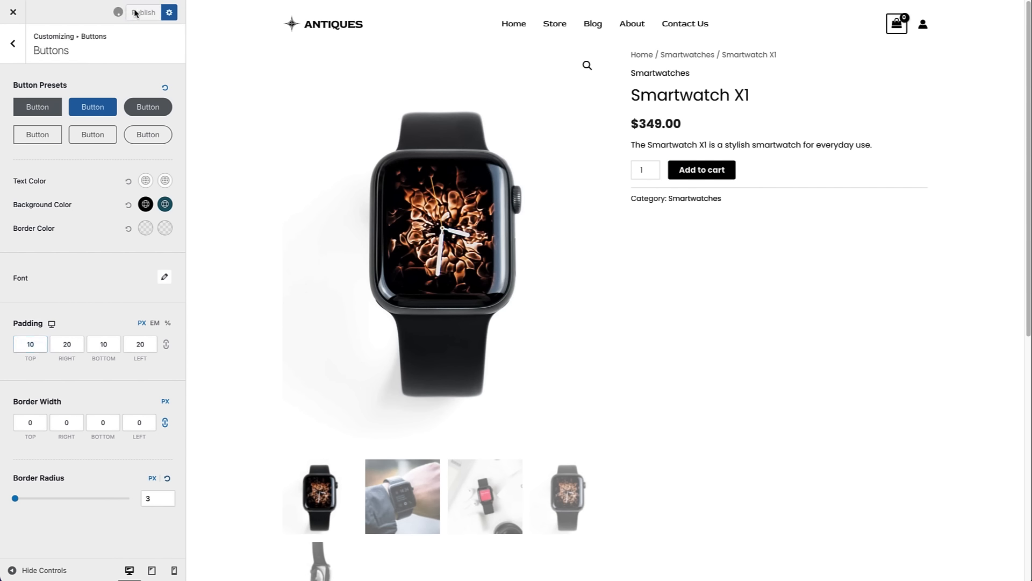
pyautogui.click(9, 46)
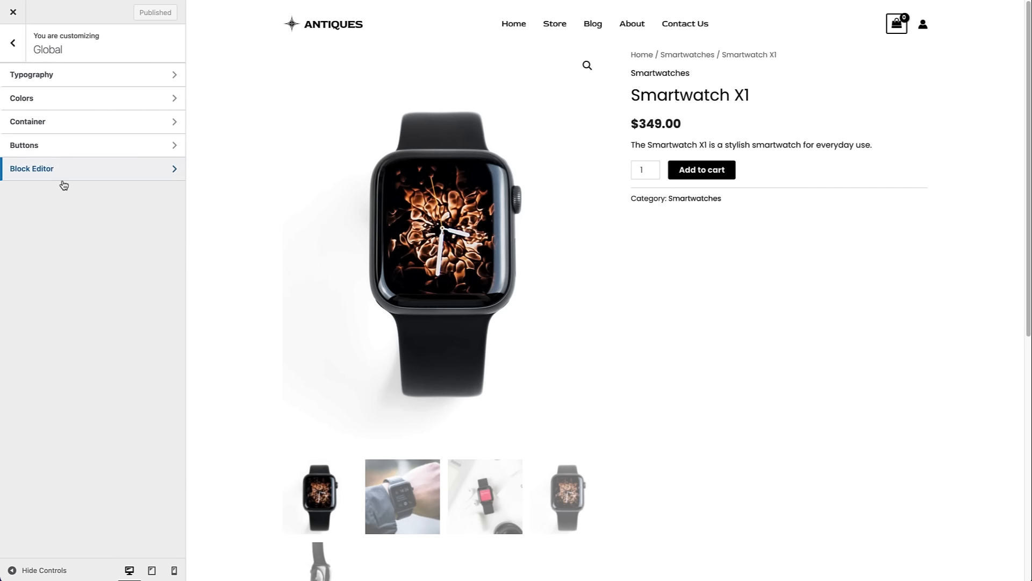
pyautogui.click(18, 54)
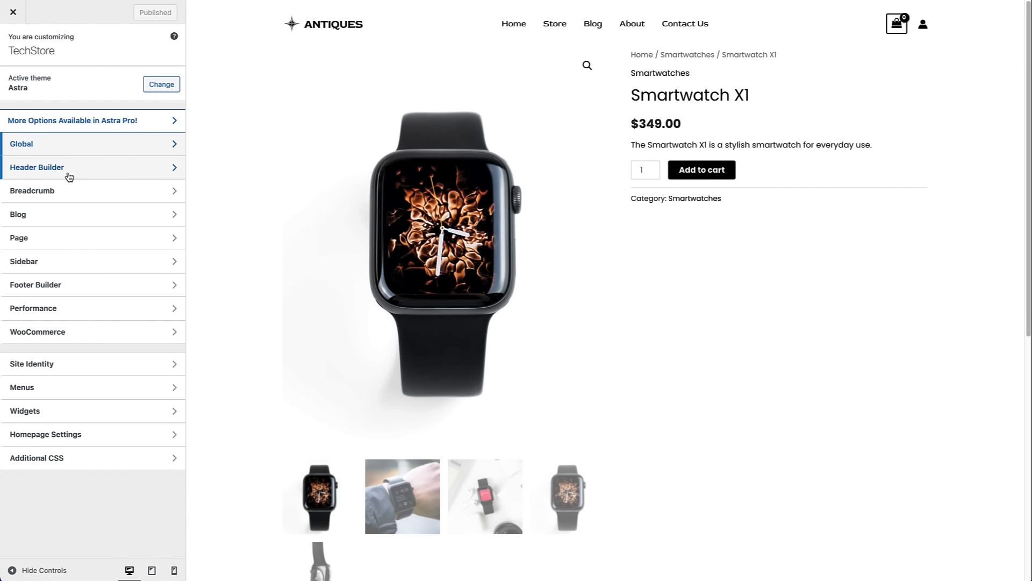
# Open the header's logo settings and upload logo.png as the replacement logo image.
pyautogui.click(69, 178)
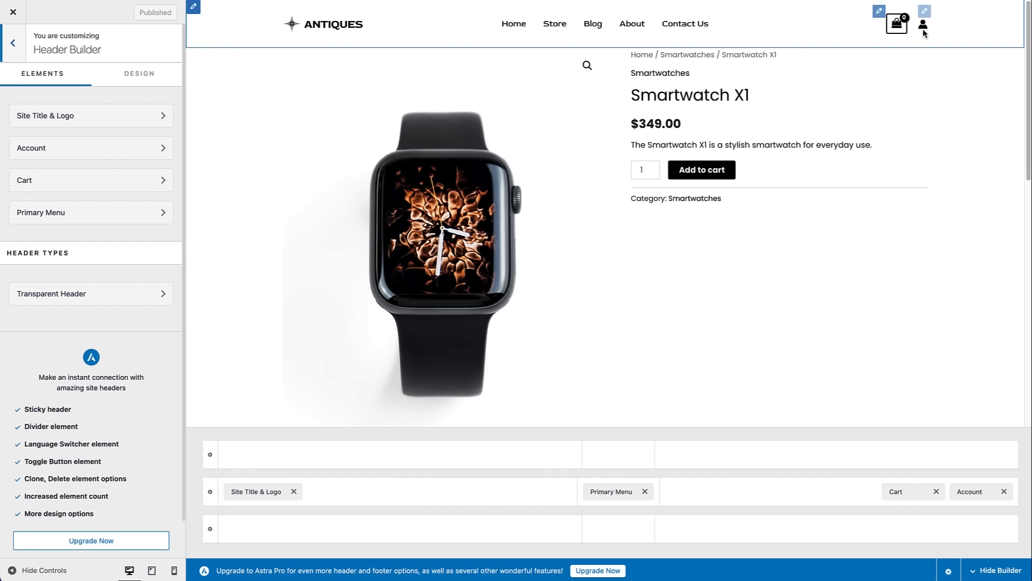
pyautogui.moveTo(899, 24)
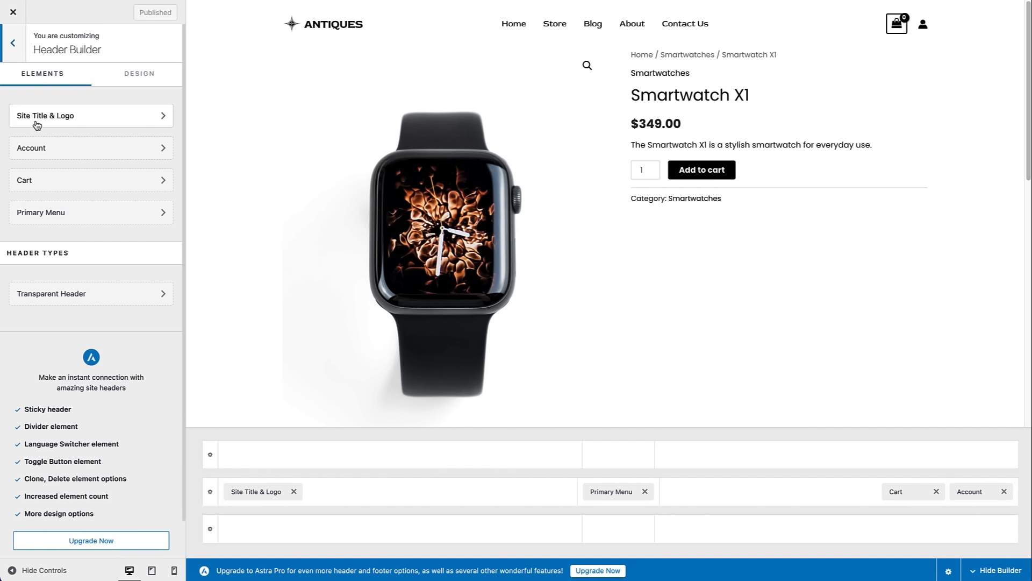
pyautogui.click(66, 121)
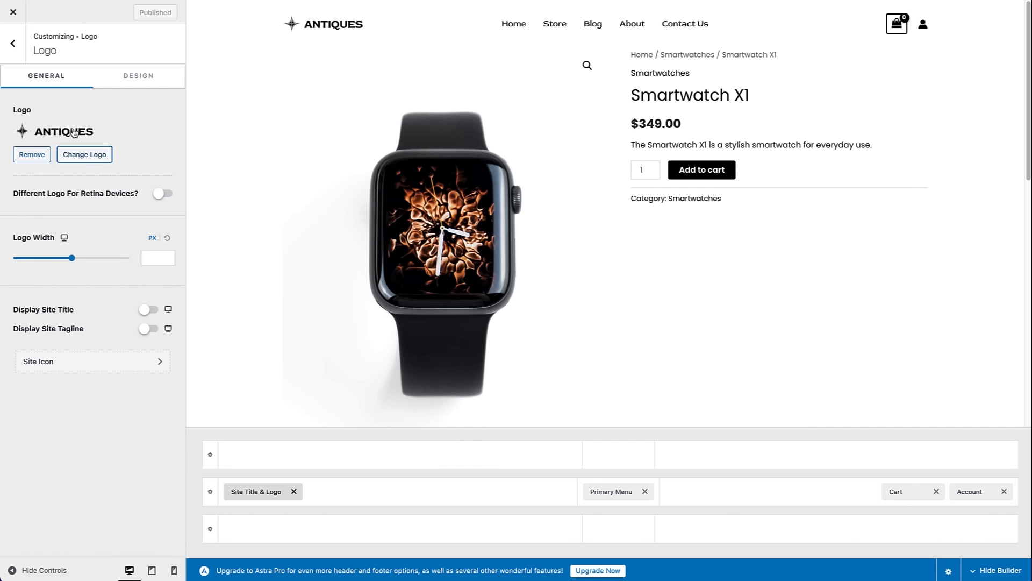
pyautogui.click(84, 156)
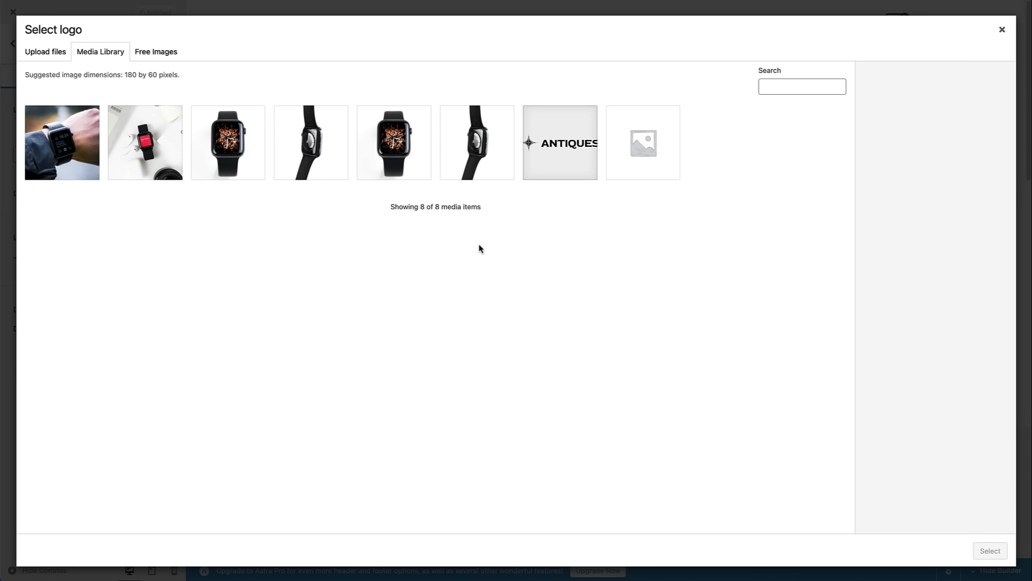
pyautogui.click(33, 56)
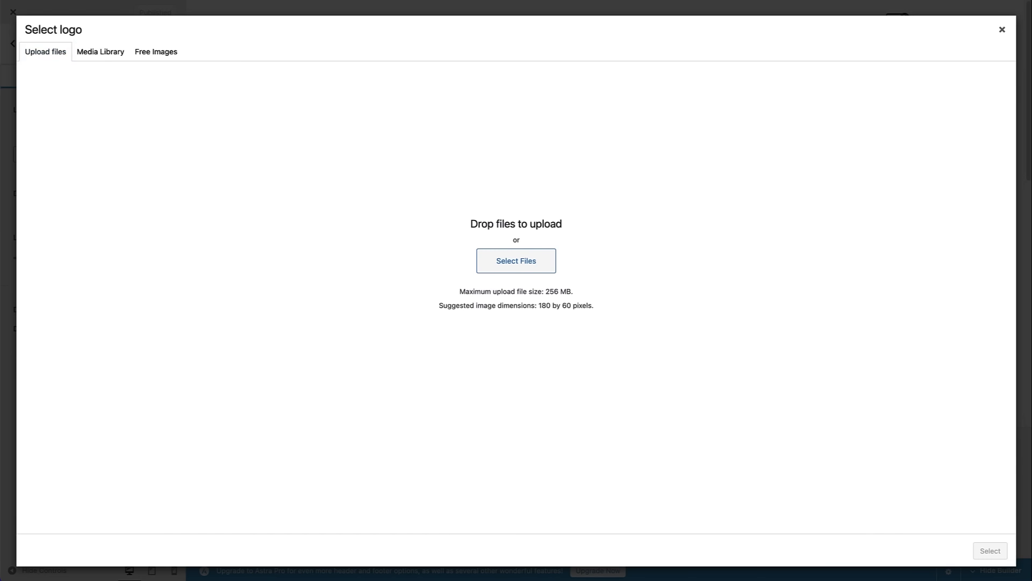
pyautogui.moveTo(1031, 377); pyautogui.dragTo(756, 392)
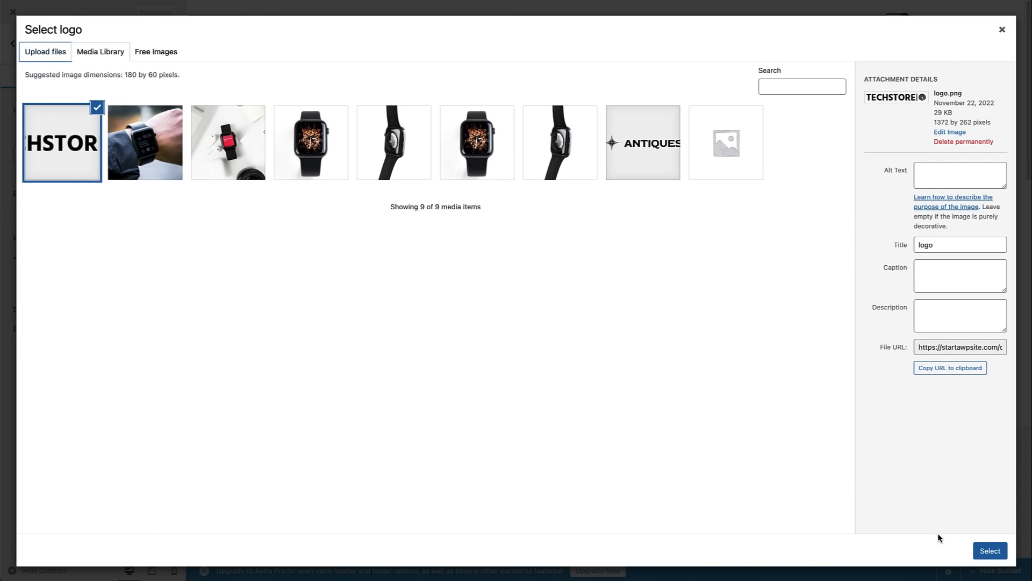
# Use the uploaded TECHSTORE image as the logo, cropped to its full width, and set the logo width to 250 px.
pyautogui.click(985, 552)
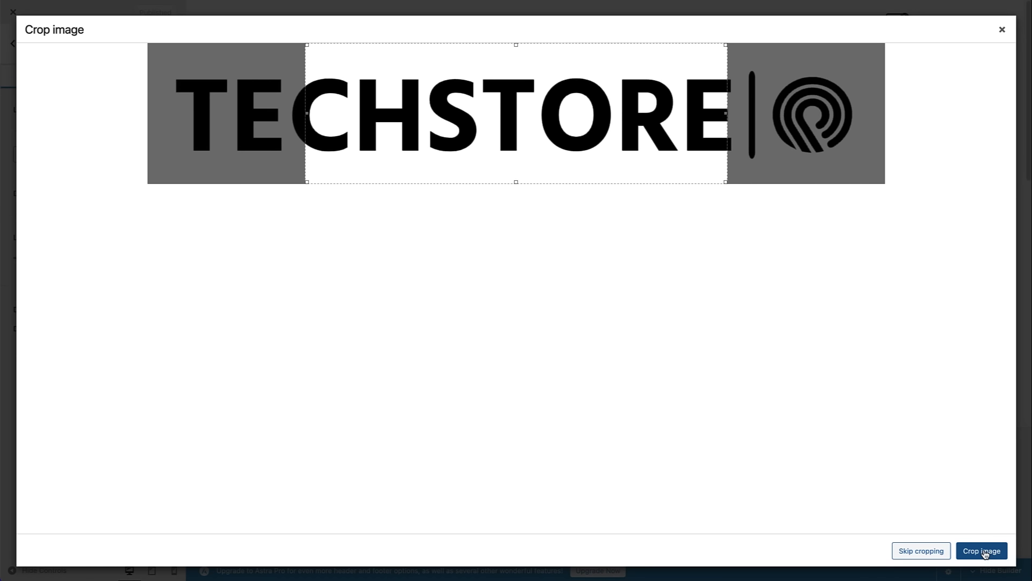
pyautogui.moveTo(724, 129); pyautogui.dragTo(885, 123)
pyautogui.moveTo(307, 113); pyautogui.dragTo(161, 205)
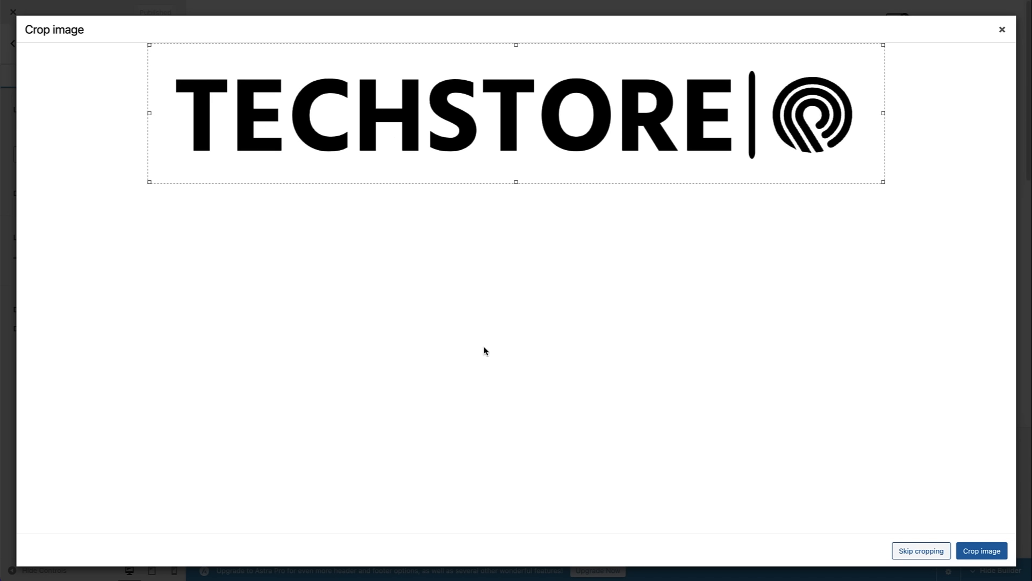
pyautogui.click(982, 550)
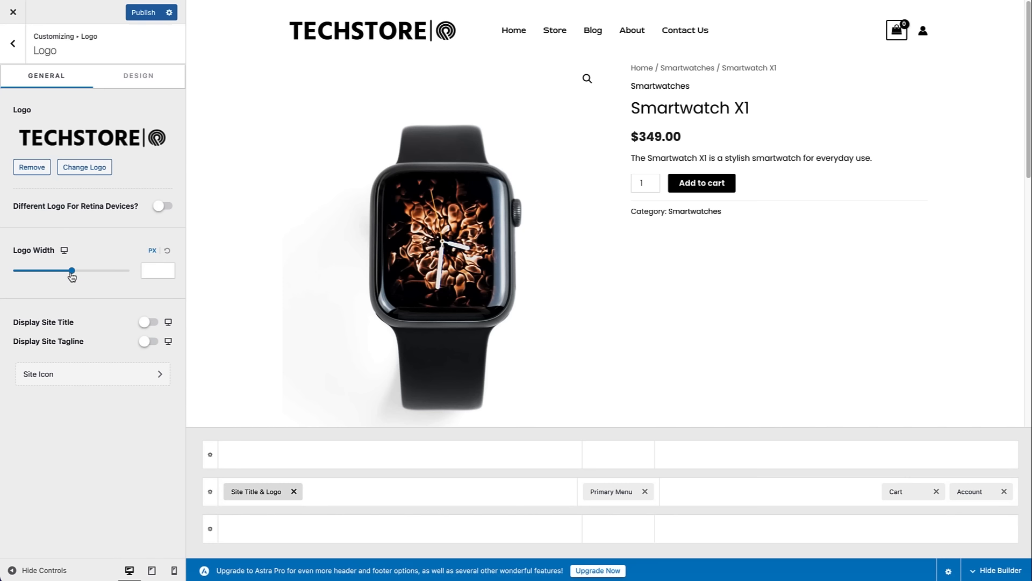
pyautogui.moveTo(72, 275); pyautogui.dragTo(63, 276)
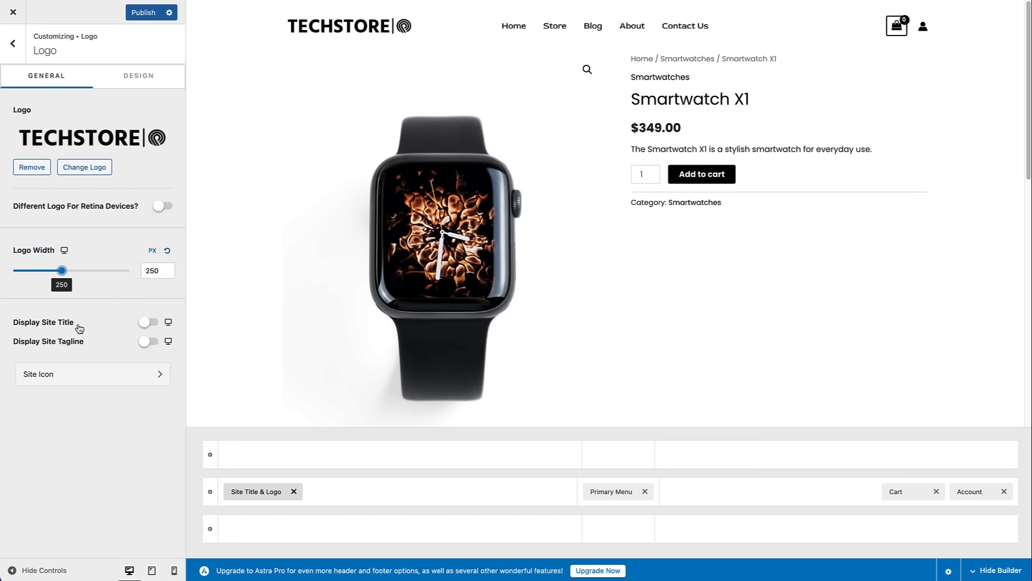
# Try displaying the site title and the site tagline in the header, turning each one off again.
pyautogui.click(146, 324)
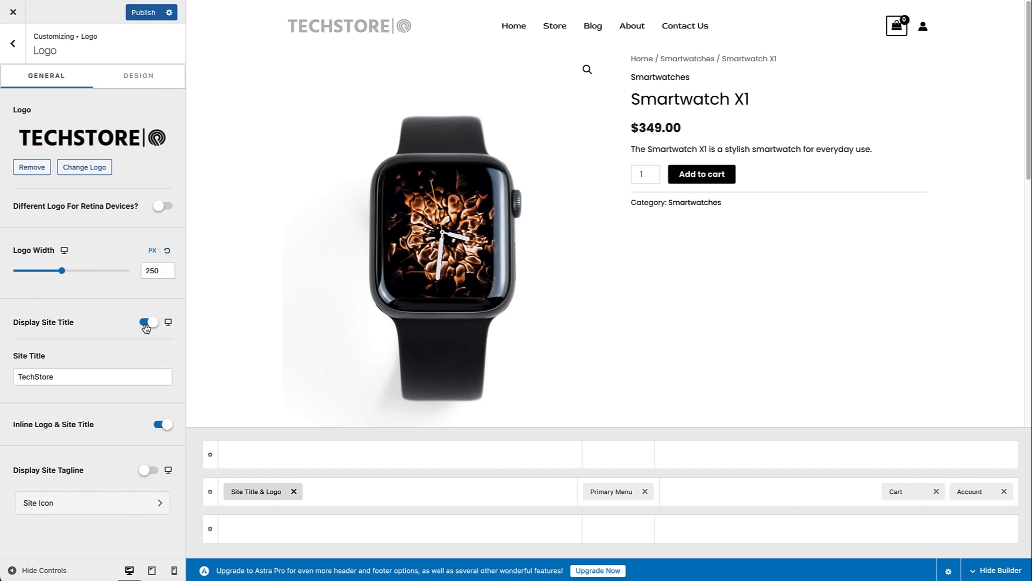
pyautogui.click(145, 324)
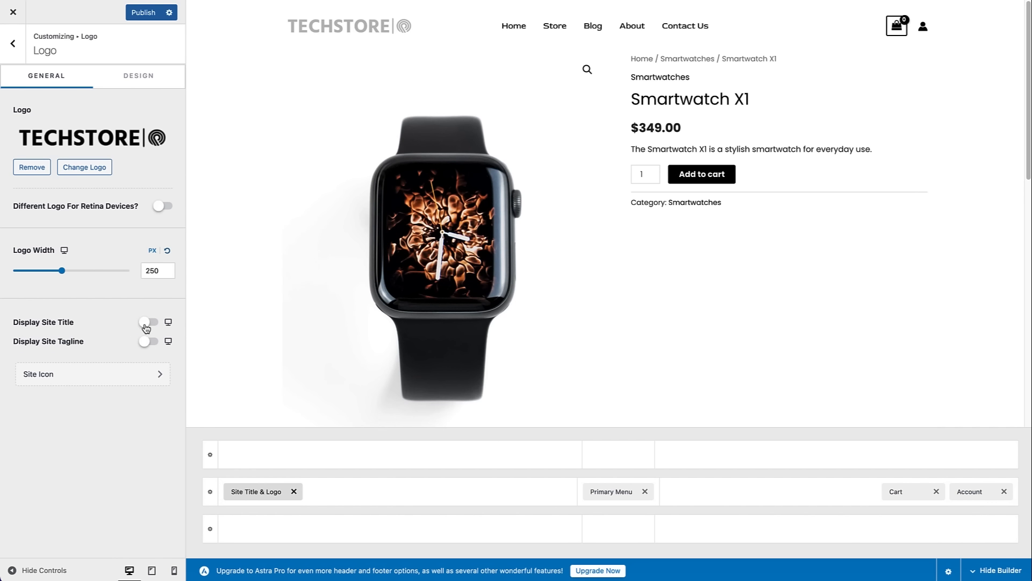
pyautogui.click(145, 342)
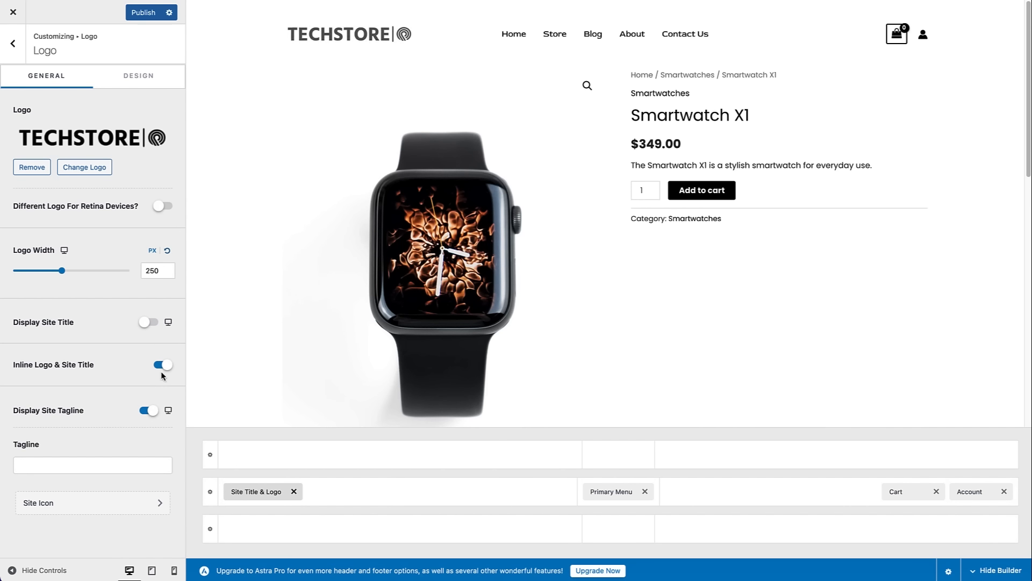
pyautogui.click(151, 408)
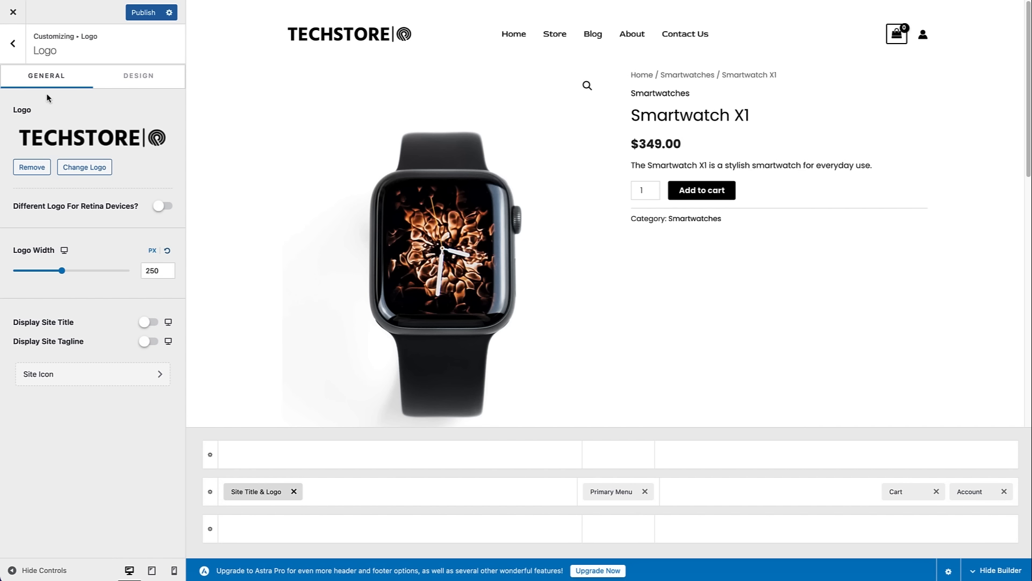
# Check the logo's margin settings and publish the header logo changes.
pyautogui.click(145, 83)
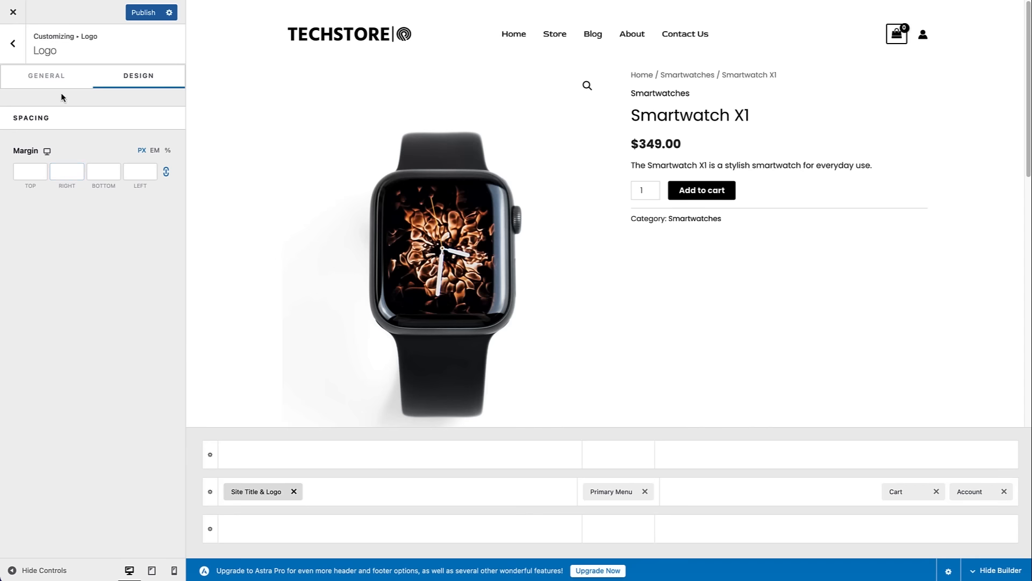
pyautogui.click(57, 79)
pyautogui.click(136, 14)
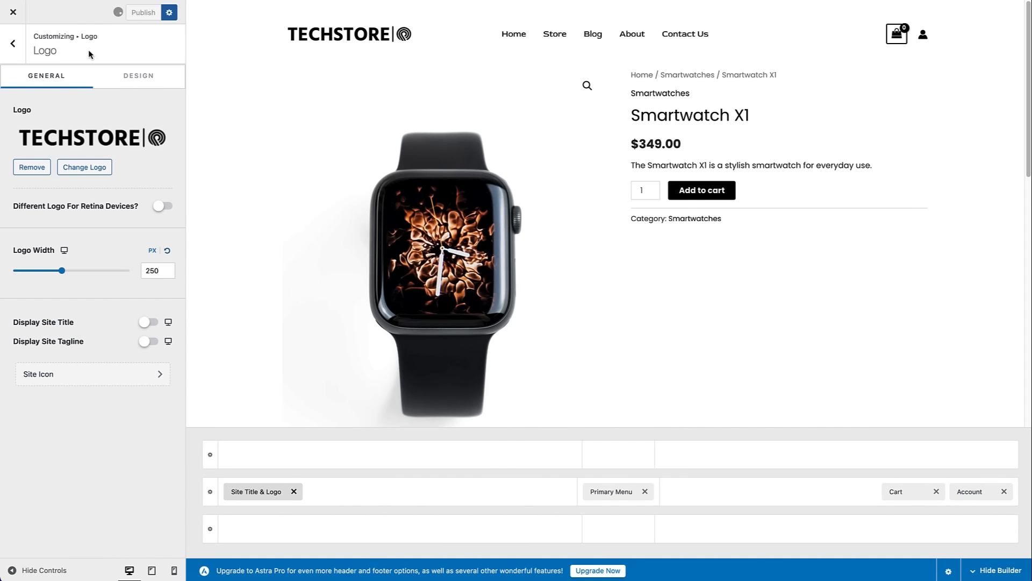
# Set the header's primary menu font family to Poppins in the menu's design settings.
pyautogui.click(9, 54)
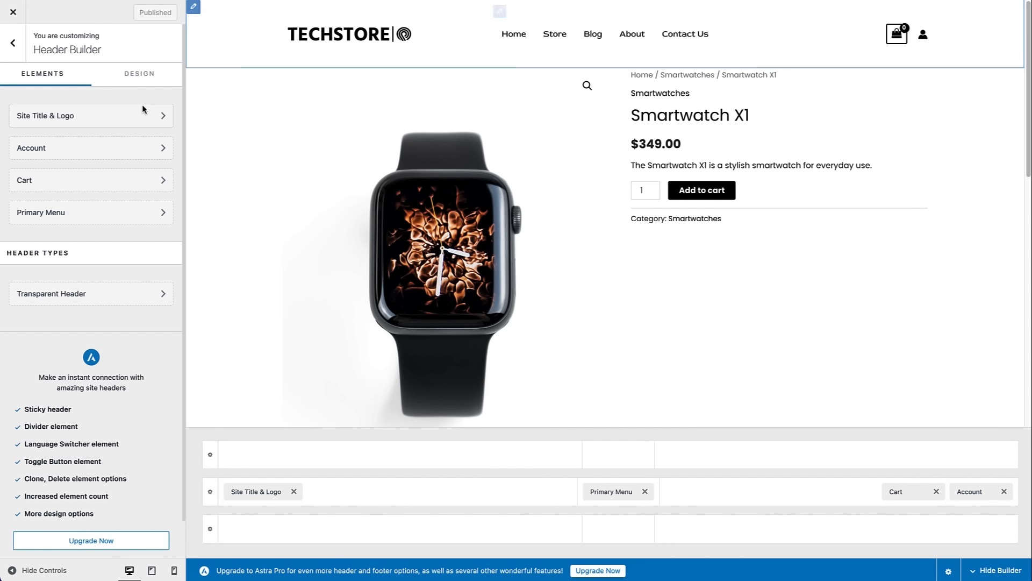
pyautogui.click(93, 215)
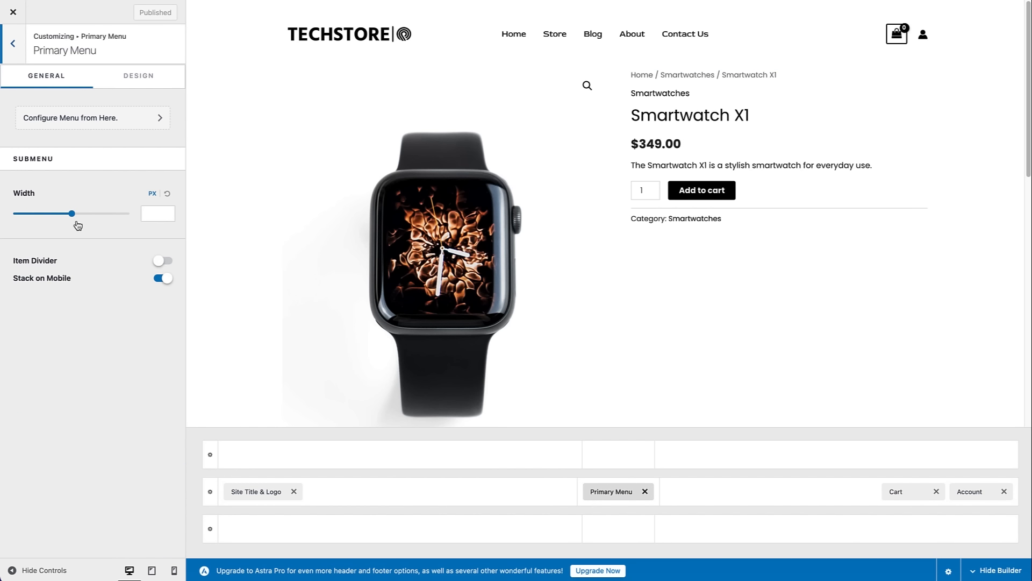
pyautogui.click(135, 76)
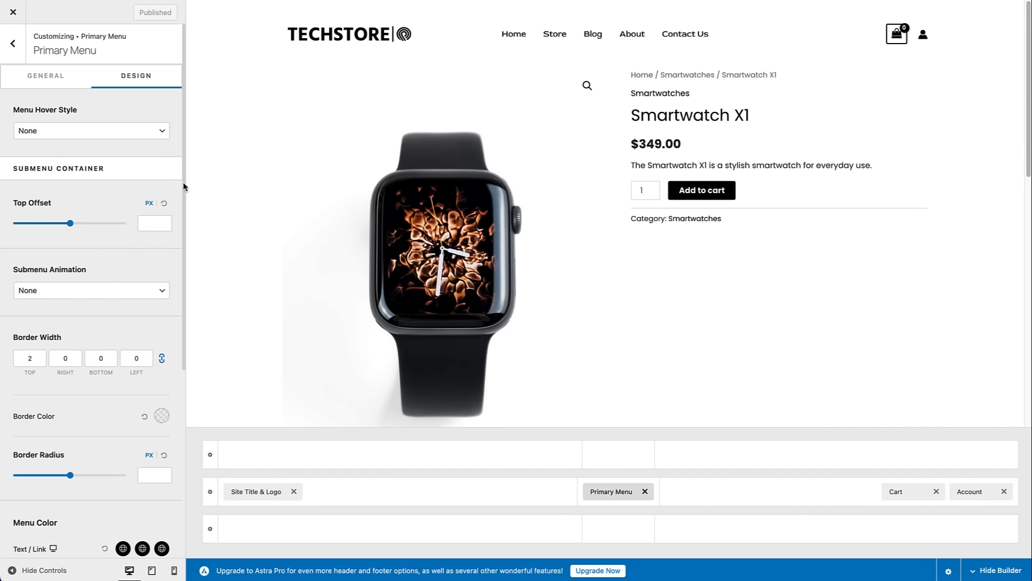
pyautogui.moveTo(184, 183); pyautogui.dragTo(187, 392)
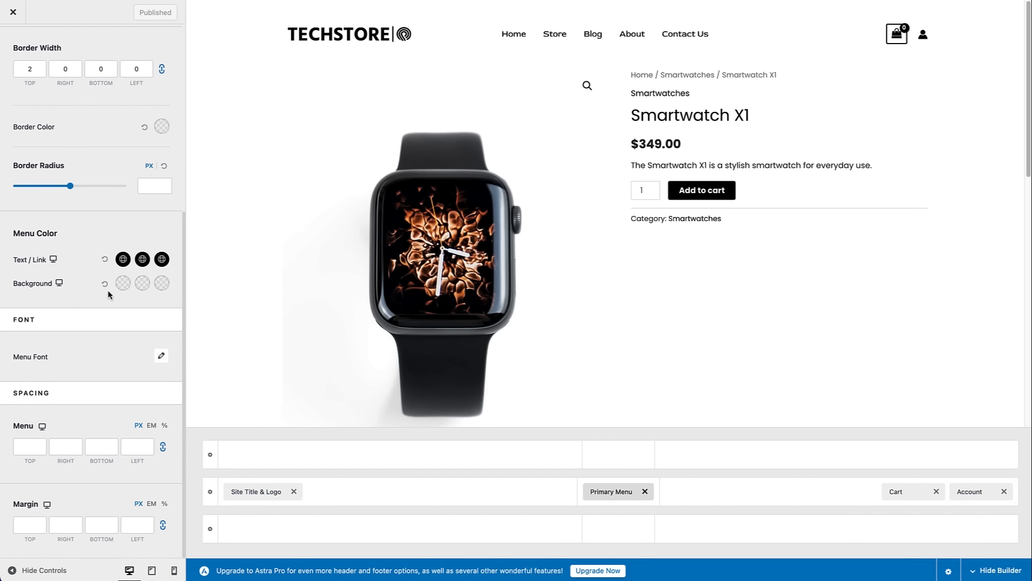
pyautogui.click(156, 363)
pyautogui.click(81, 403)
pyautogui.write('pop')
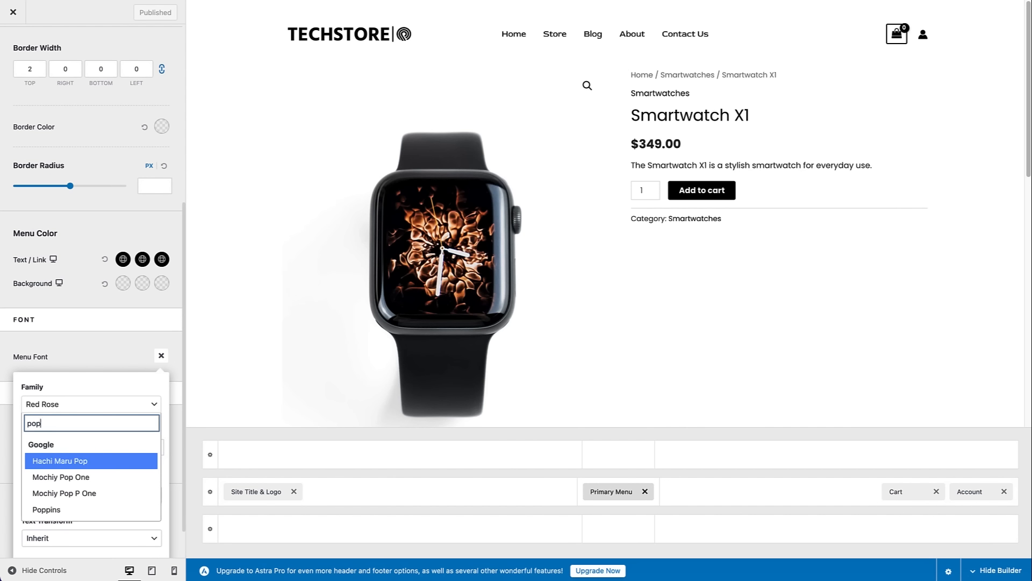
pyautogui.write('pins')
pyautogui.click(53, 460)
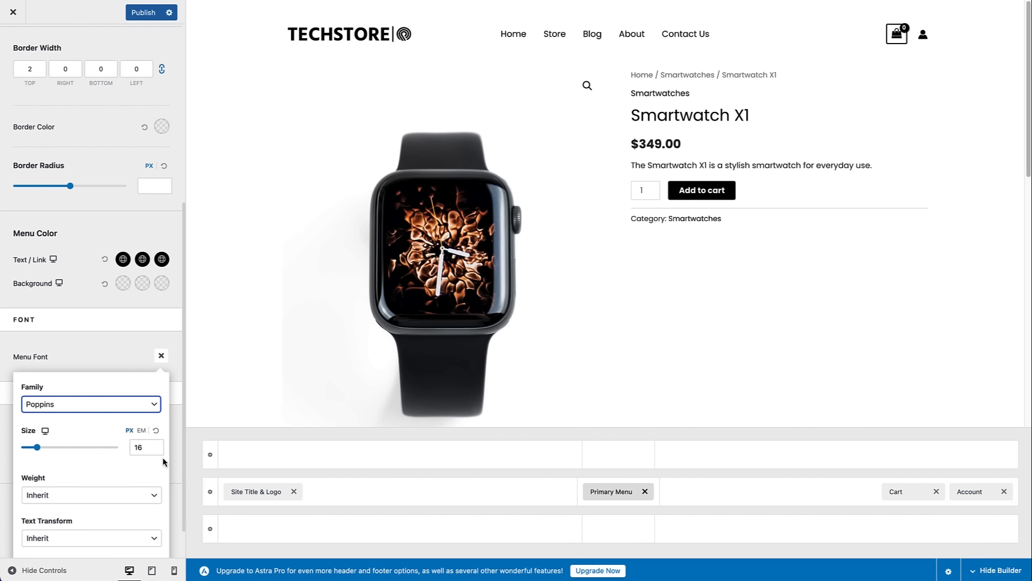
# Reduce the primary menu's font size and publish the menu changes.
pyautogui.moveTo(160, 450); pyautogui.dragTo(119, 452)
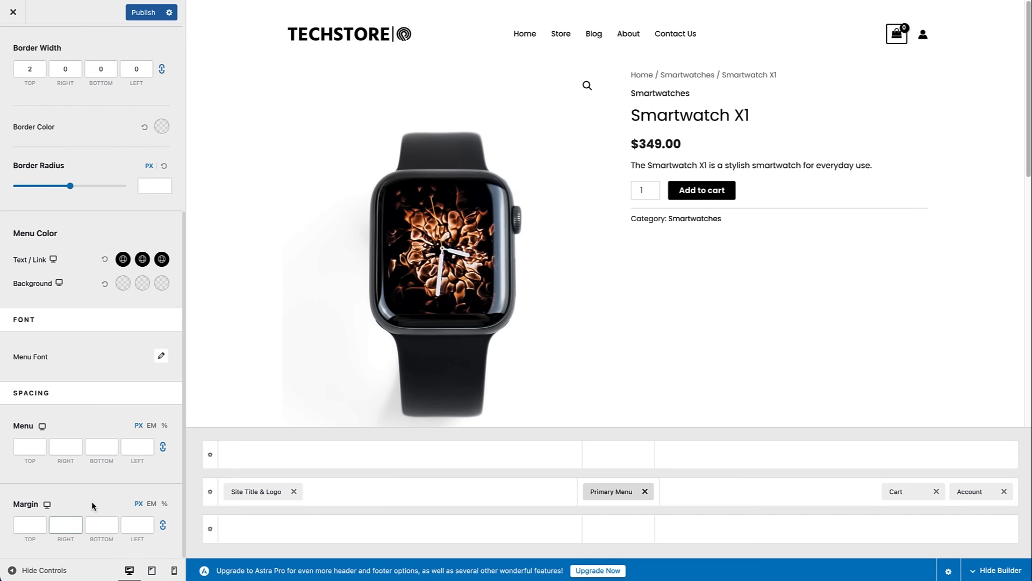
pyautogui.moveTo(185, 411); pyautogui.dragTo(153, 180)
pyautogui.click(143, 12)
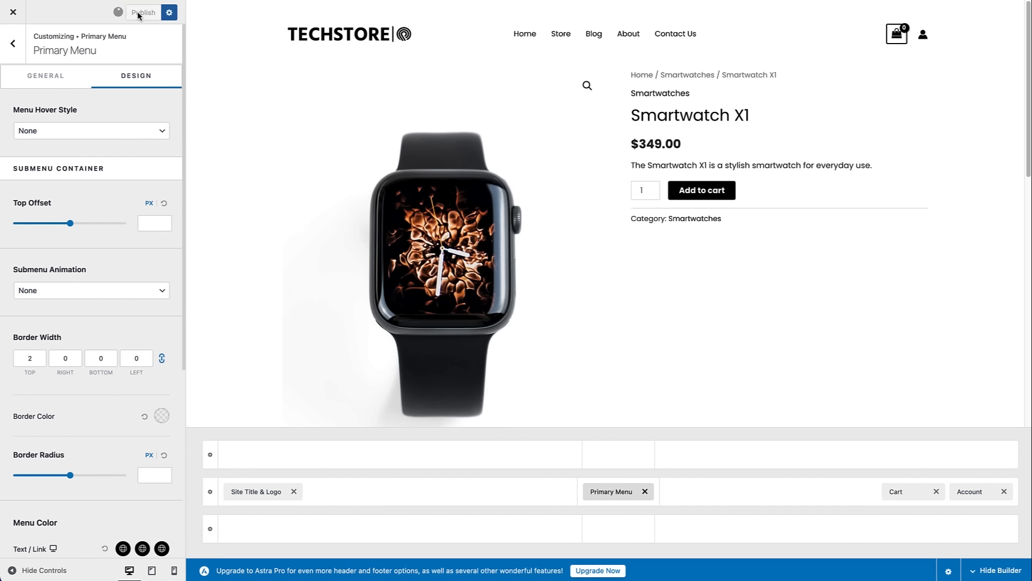
# Open the header's cart settings and try the cart and basket icons, returning to the bag icon.
pyautogui.click(13, 43)
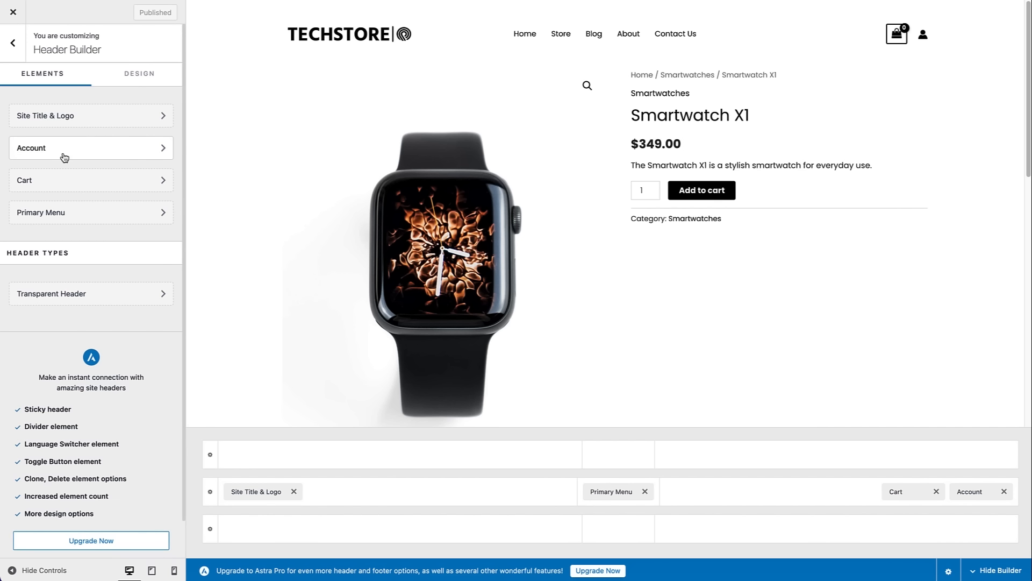
pyautogui.click(69, 186)
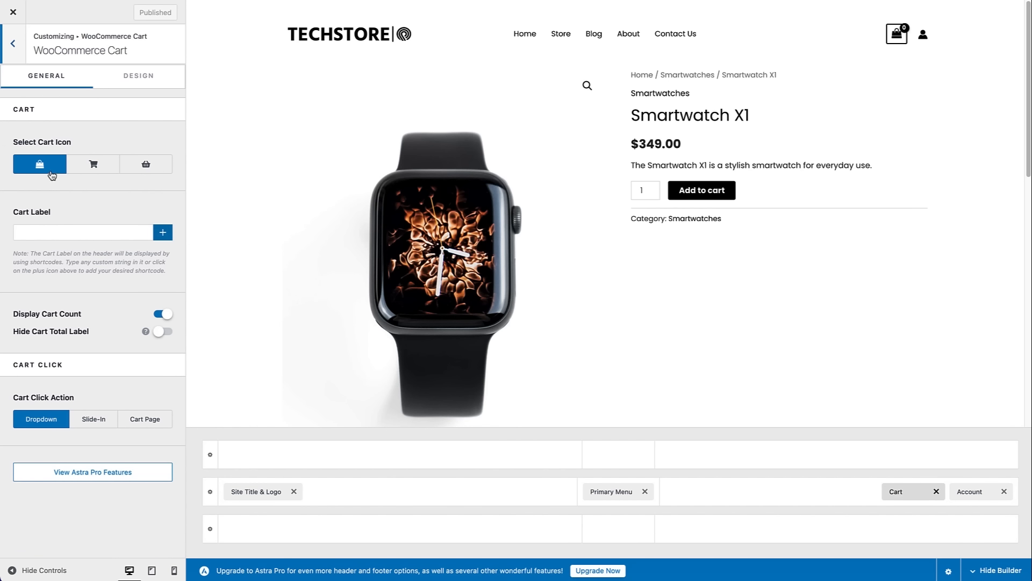
pyautogui.click(89, 170)
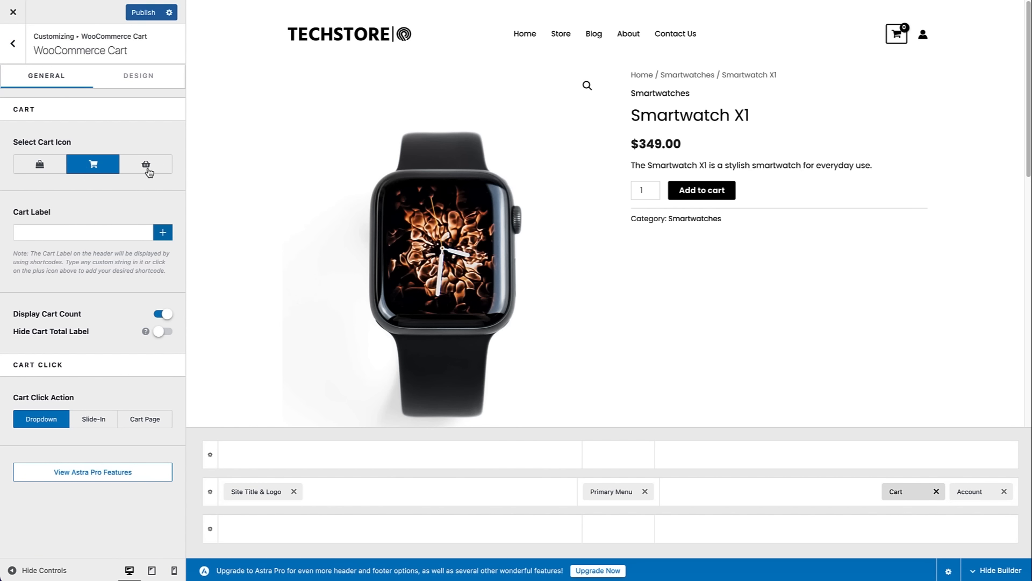
pyautogui.click(148, 170)
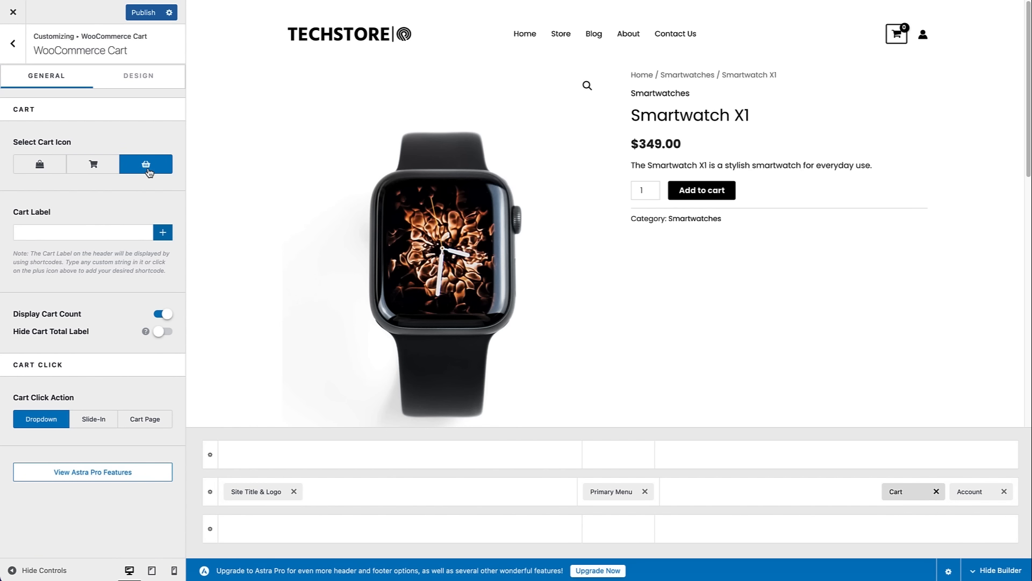
pyautogui.click(36, 169)
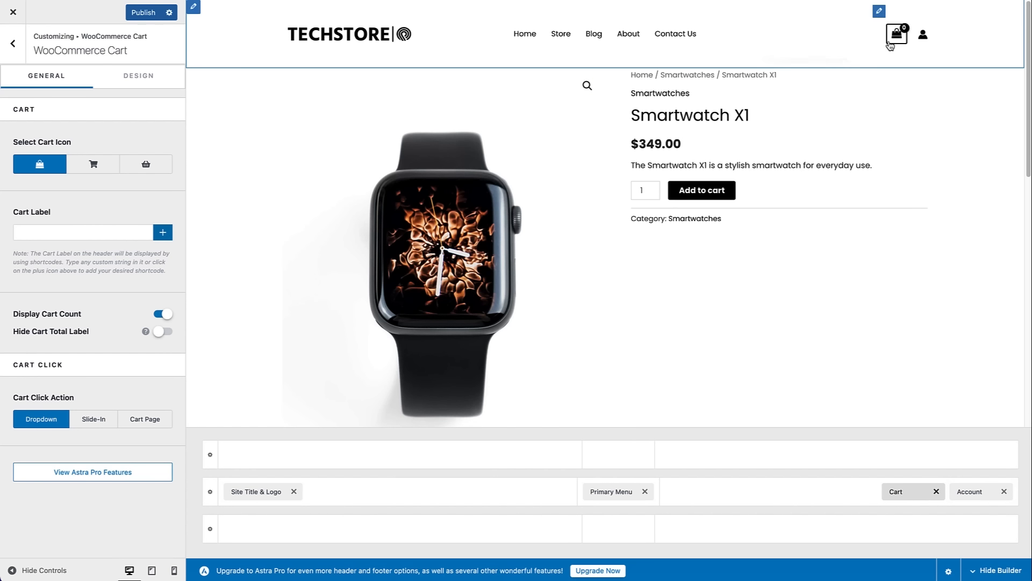
# Preview the Slide-In shopping cart tray, try the Cart Page option, and set the cart click action to Slide-In.
pyautogui.moveTo(891, 41)
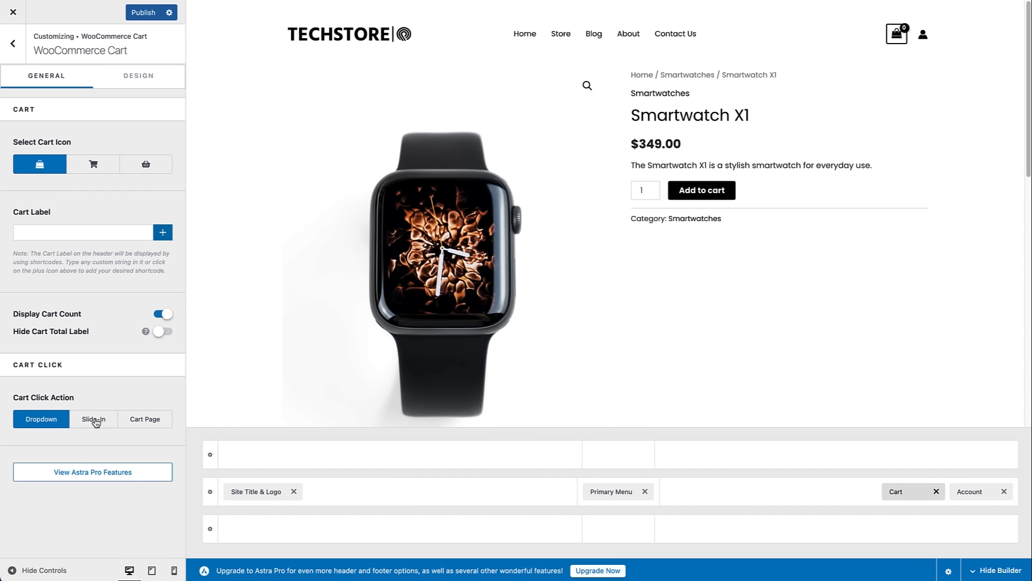
pyautogui.click(94, 419)
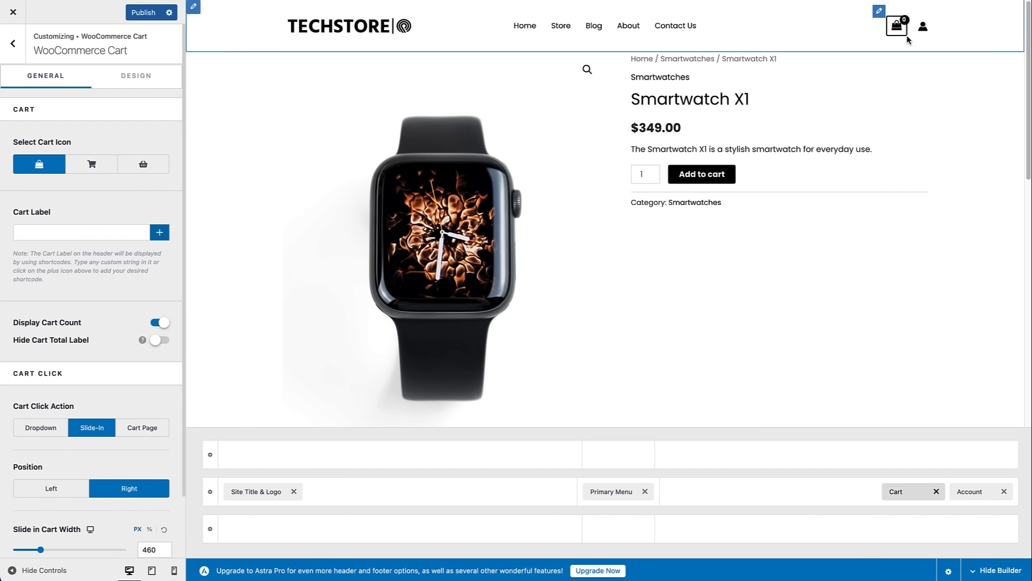
pyautogui.click(901, 31)
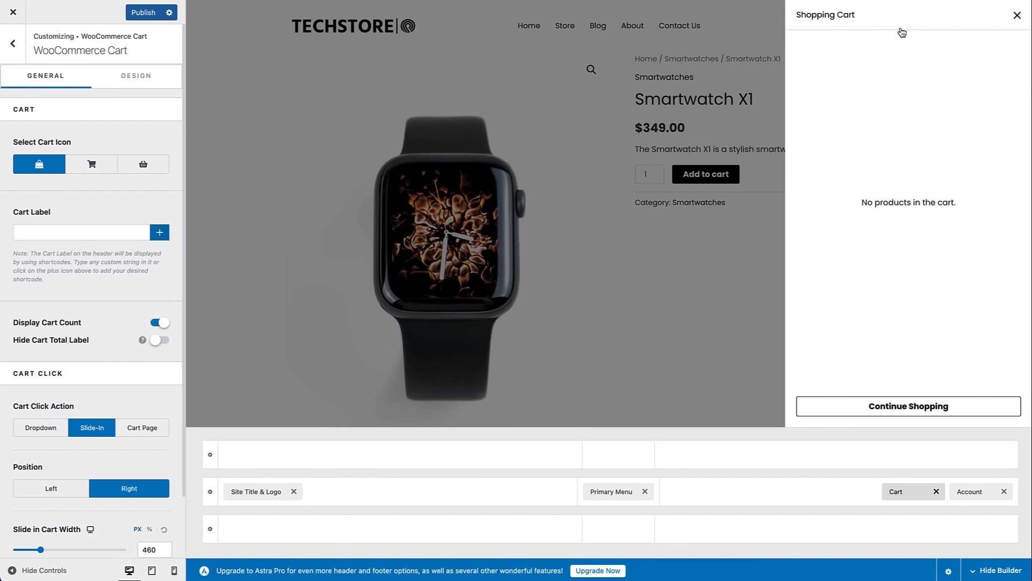
pyautogui.click(1017, 16)
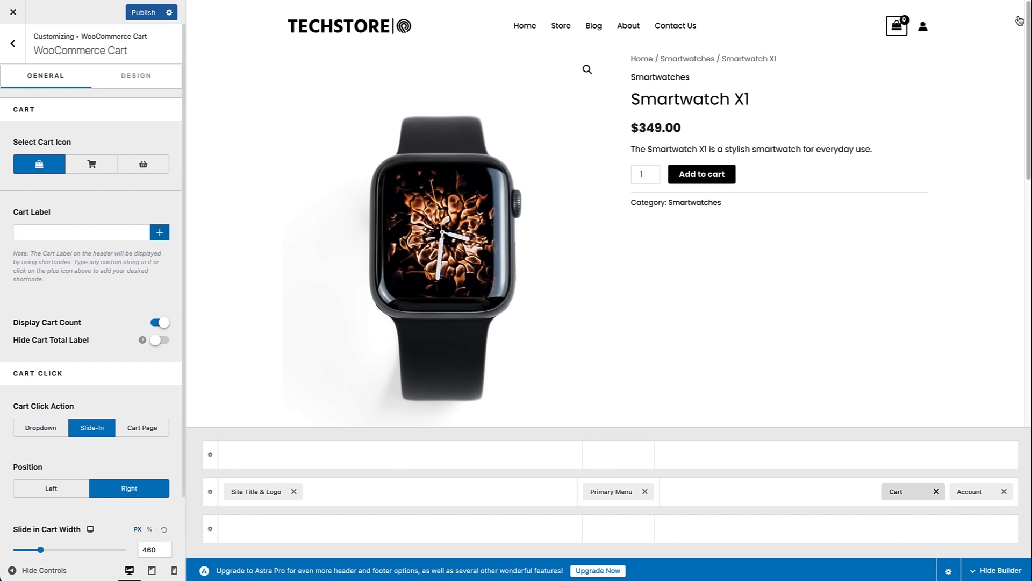
pyautogui.click(131, 429)
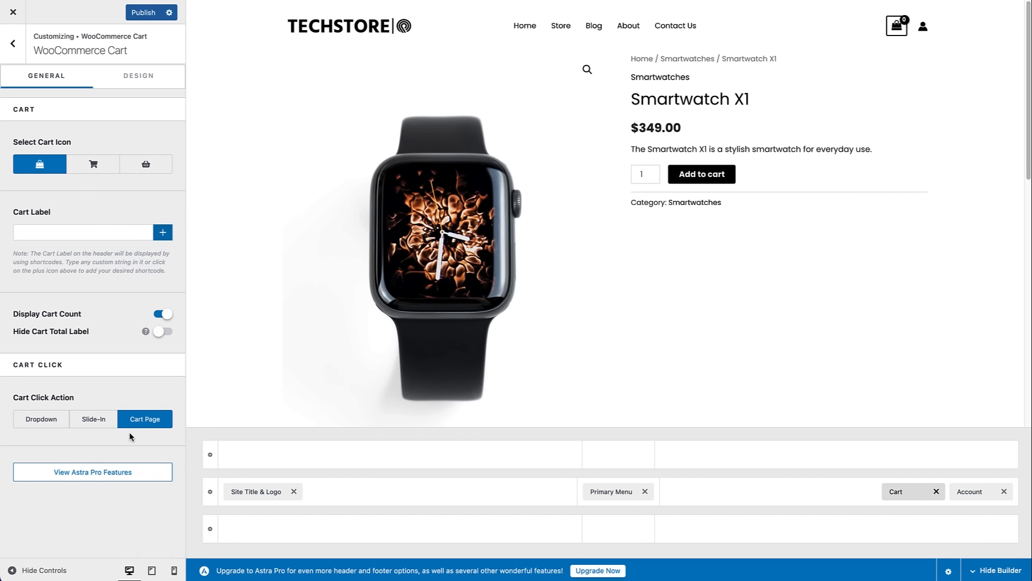
pyautogui.click(83, 422)
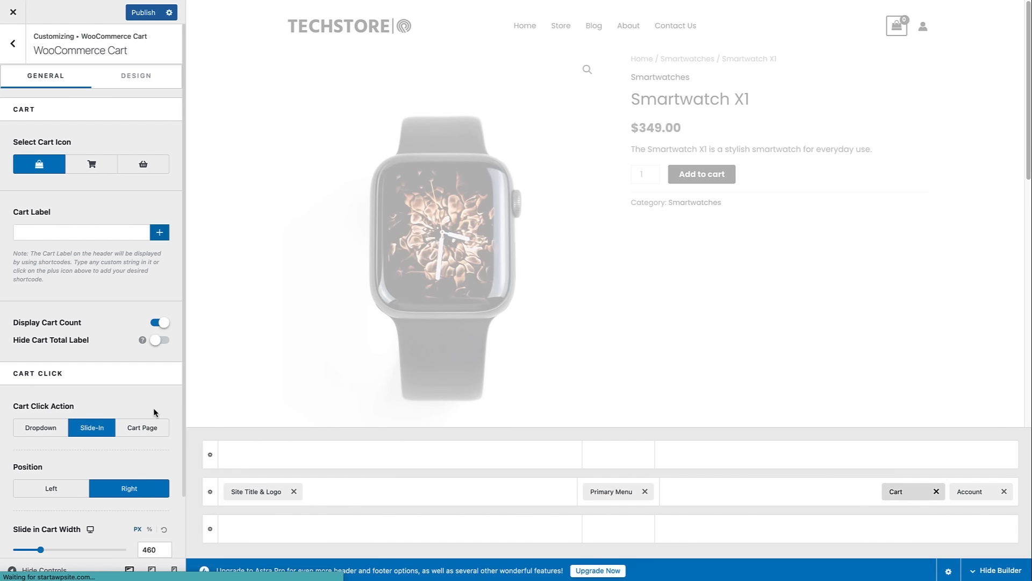
# Check the slide-in cart's position, width and design settings and publish the cart changes.
pyautogui.moveTo(183, 356); pyautogui.dragTo(179, 435)
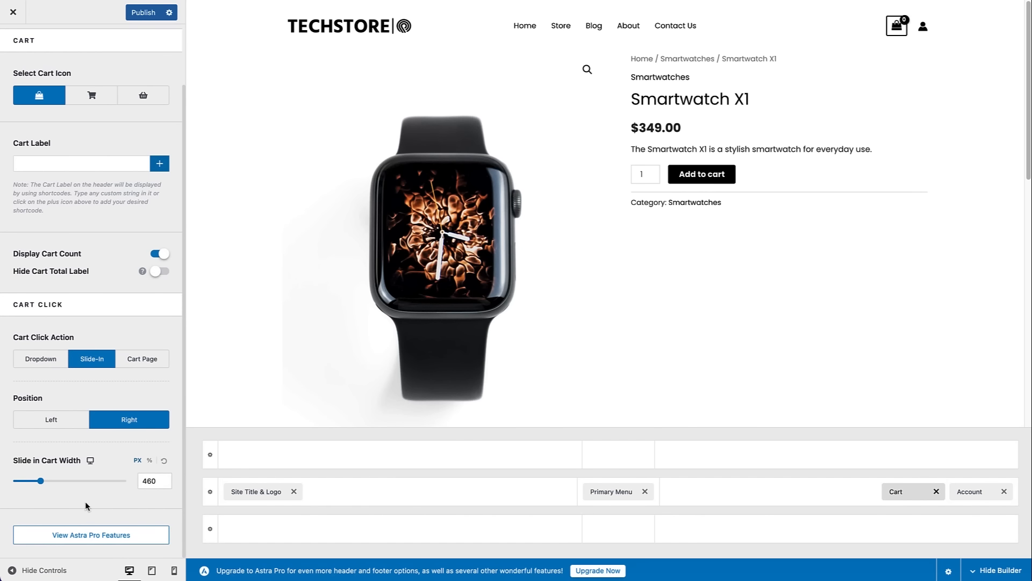
pyautogui.moveTo(181, 469); pyautogui.dragTo(188, 277)
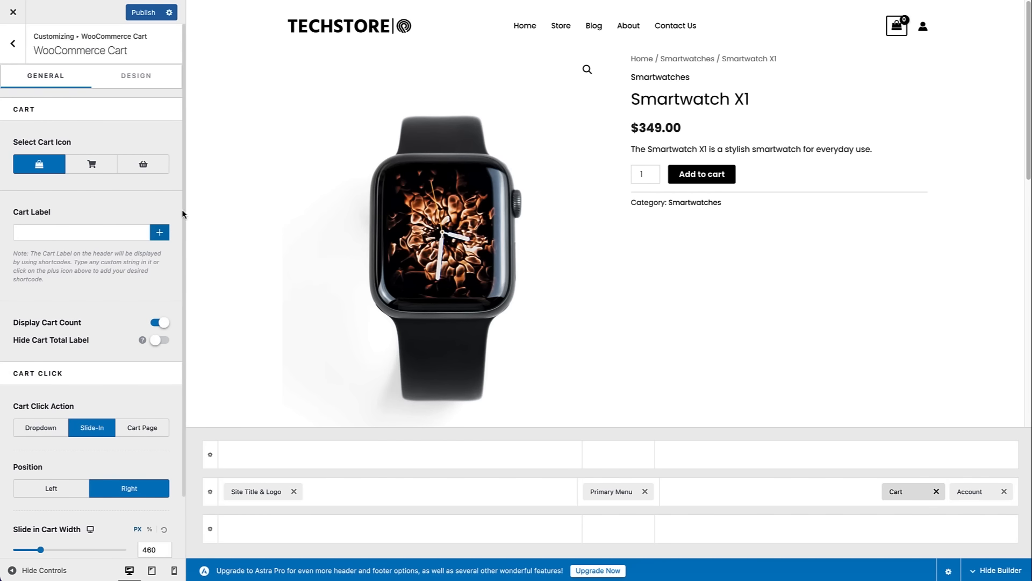
pyautogui.click(129, 86)
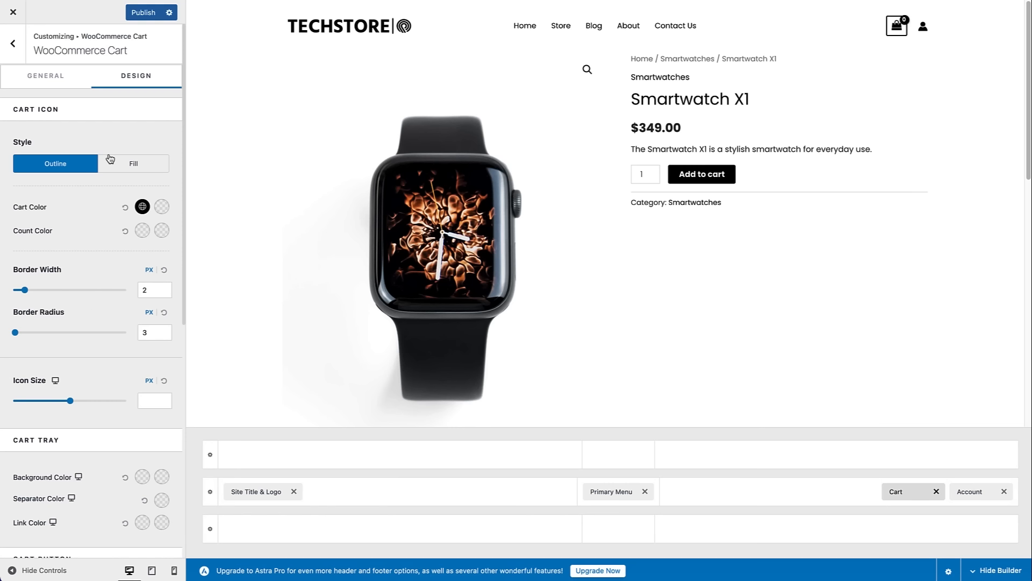
pyautogui.click(143, 12)
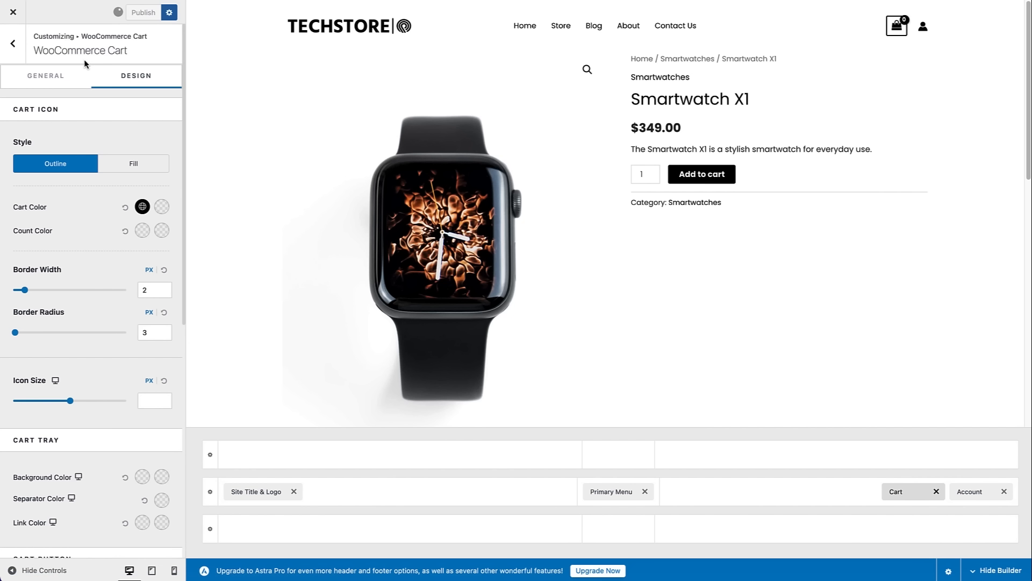
# Review the header account element's logged-in and logged-out profile settings and return to the Header Builder.
pyautogui.click(8, 45)
pyautogui.click(75, 149)
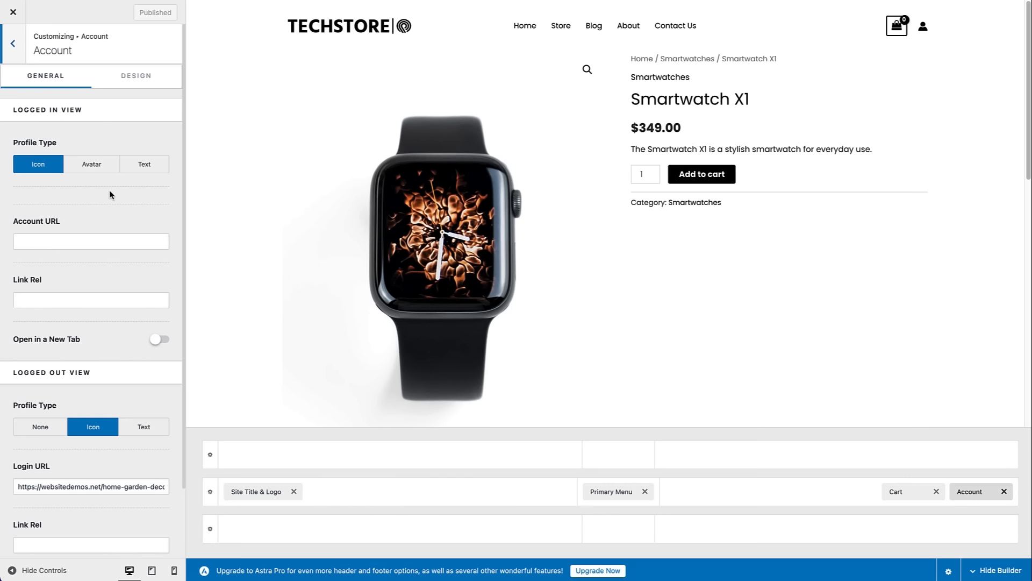
pyautogui.click(14, 53)
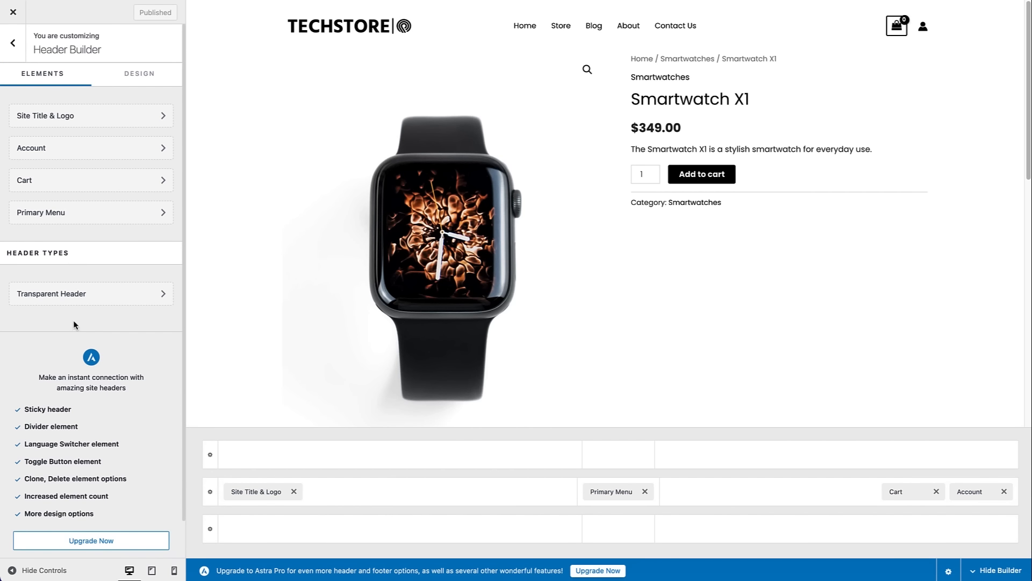
# Try enabling the transparent header on the complete website, turning it off again.
pyautogui.click(141, 295)
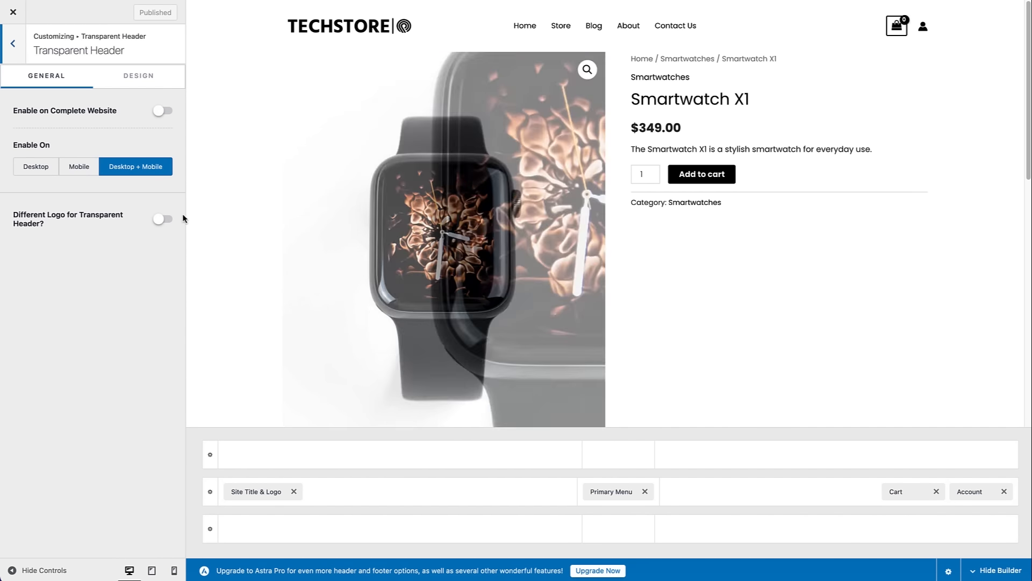
pyautogui.click(159, 111)
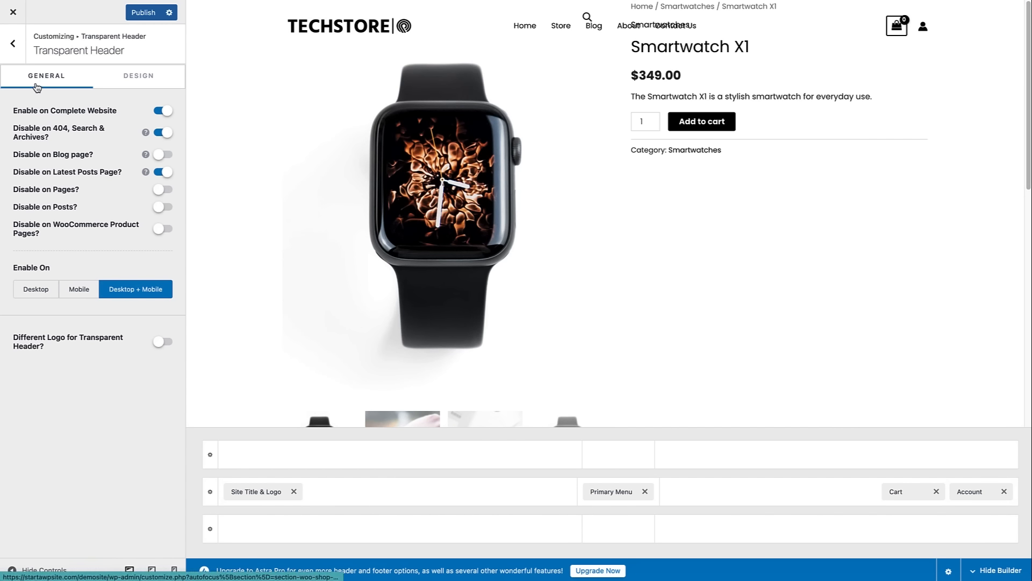
pyautogui.click(166, 113)
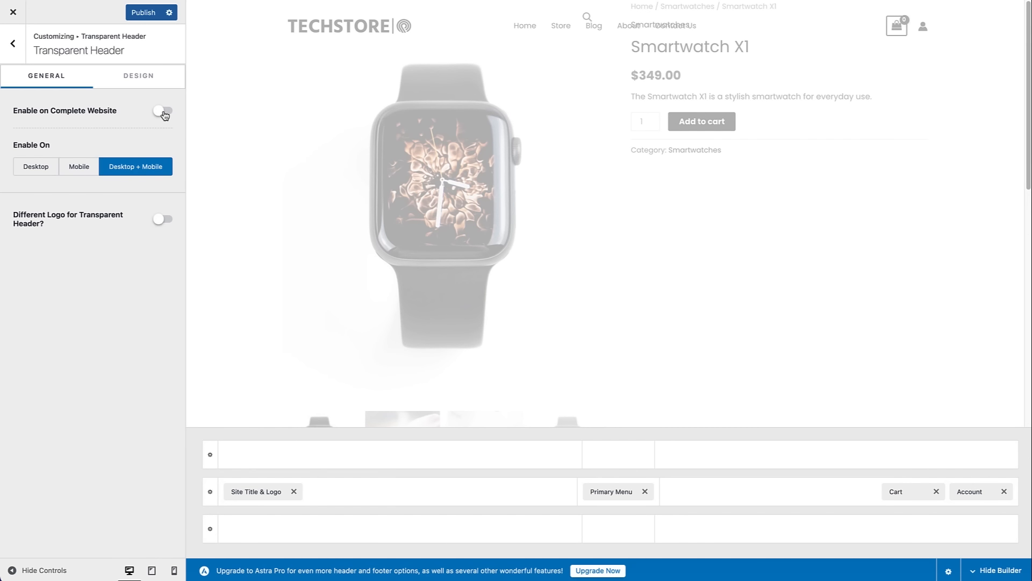
pyautogui.click(11, 51)
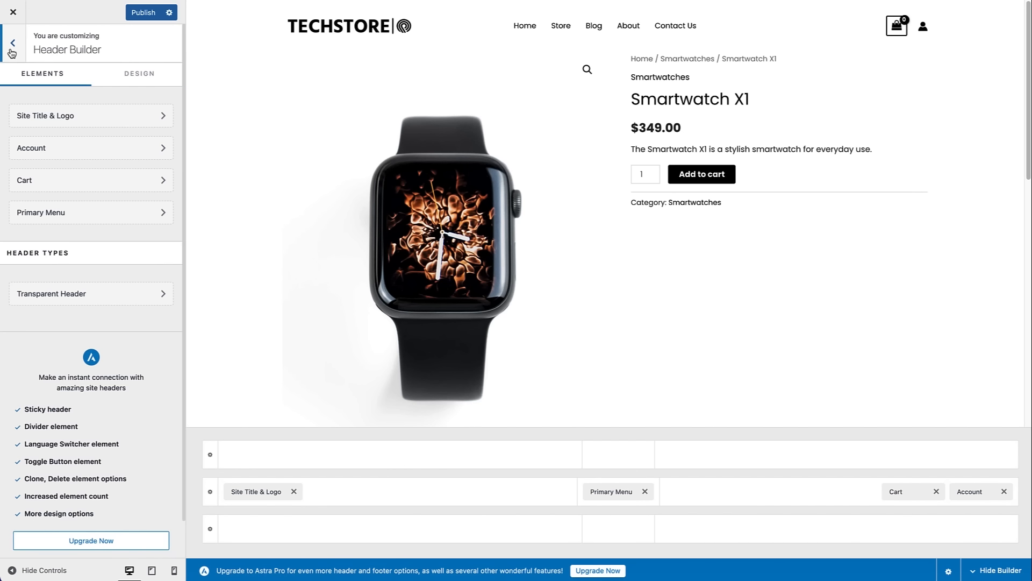
# Compare the header's Full Width and Content Width layouts, set it to Full Width, and publish the change.
pyautogui.click(132, 82)
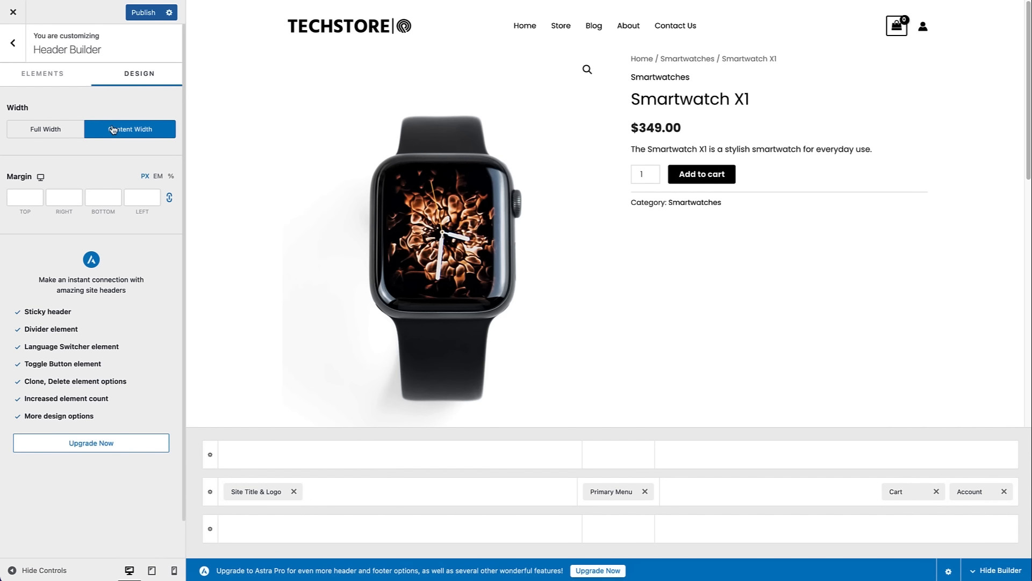
pyautogui.click(36, 135)
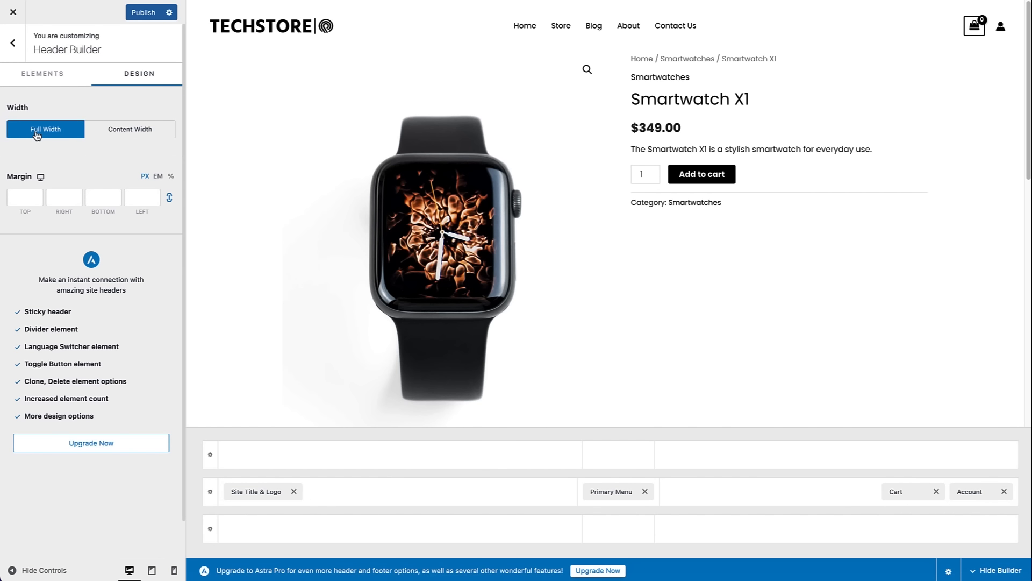
pyautogui.click(109, 190)
pyautogui.click(134, 131)
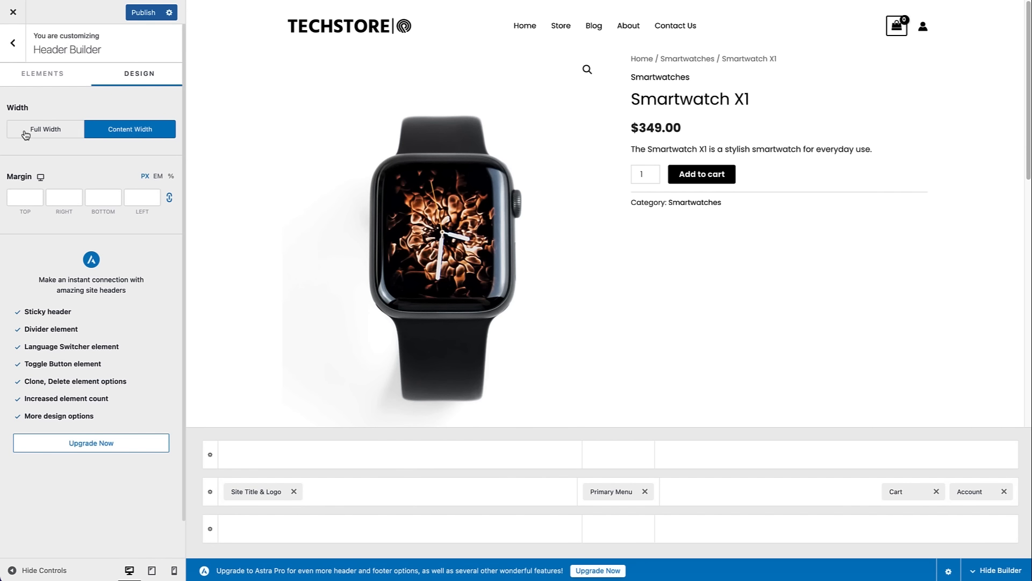
pyautogui.click(27, 137)
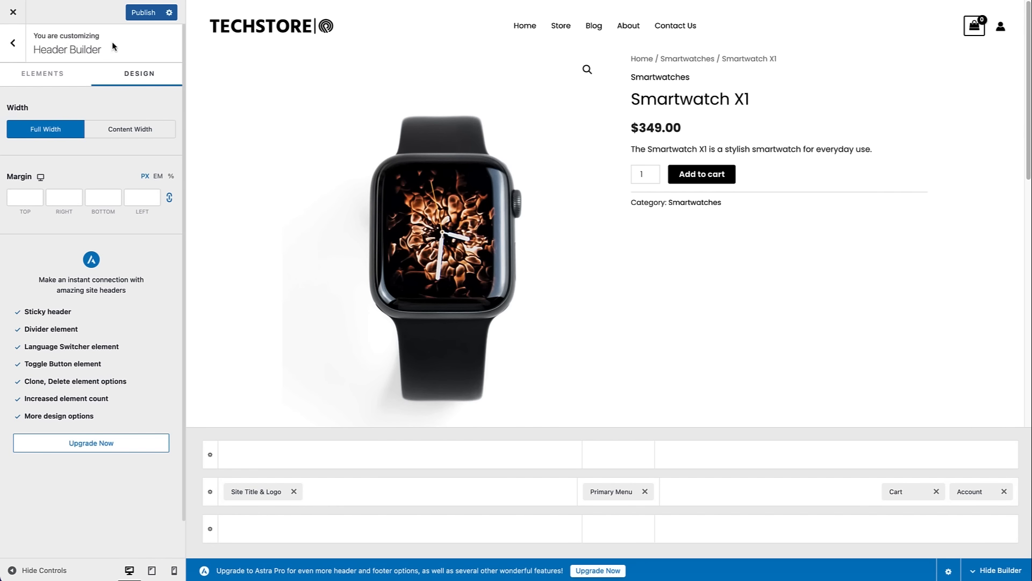
pyautogui.click(141, 13)
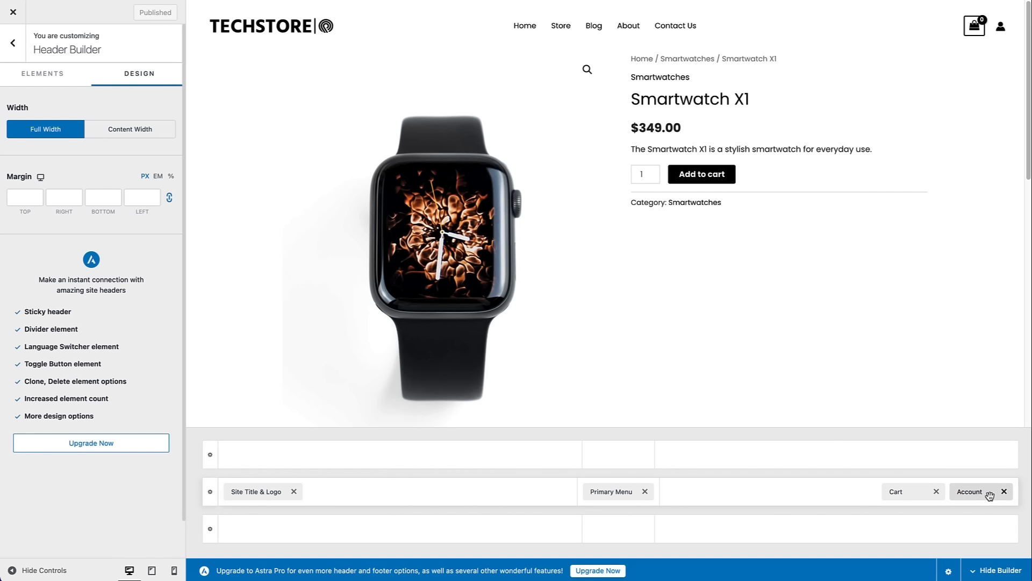
# Move the Account element ahead of the Cart in the primary header row.
pyautogui.moveTo(982, 491); pyautogui.dragTo(864, 496)
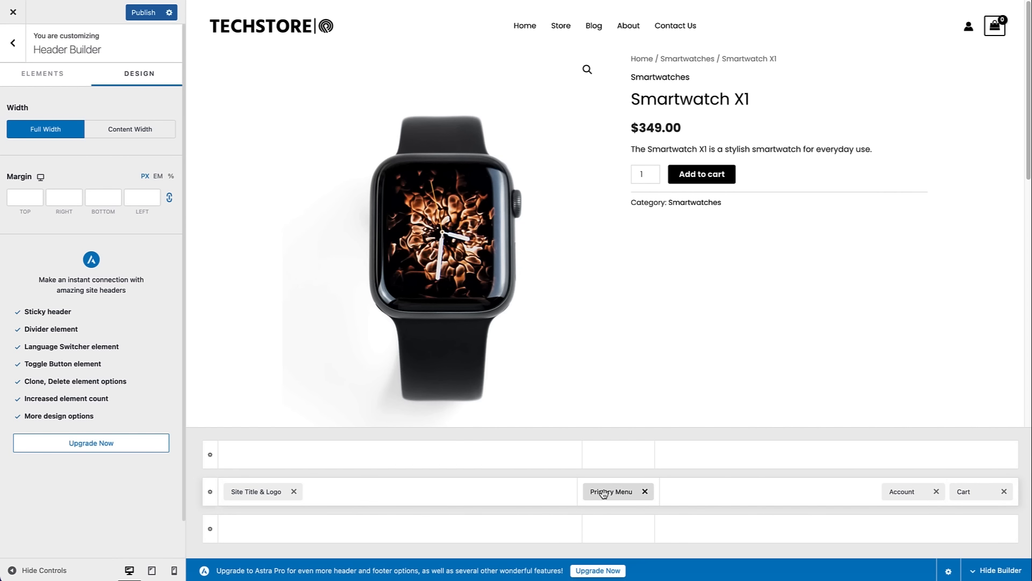
# Try placing the Primary Menu beside the Account and Cart elements in the header's right section, returning it to the center.
pyautogui.moveTo(622, 495); pyautogui.dragTo(702, 502)
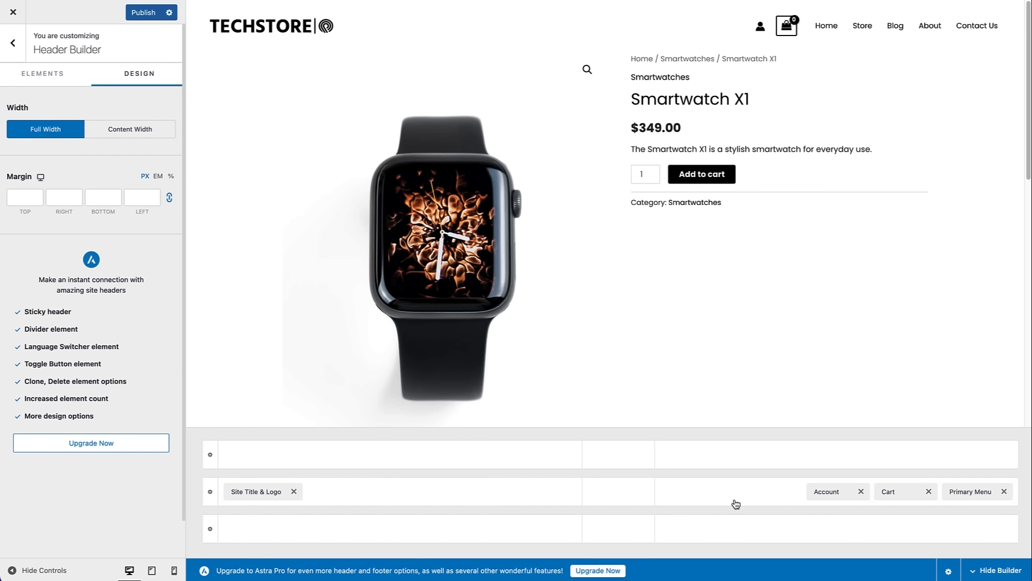
pyautogui.moveTo(973, 495); pyautogui.dragTo(830, 497)
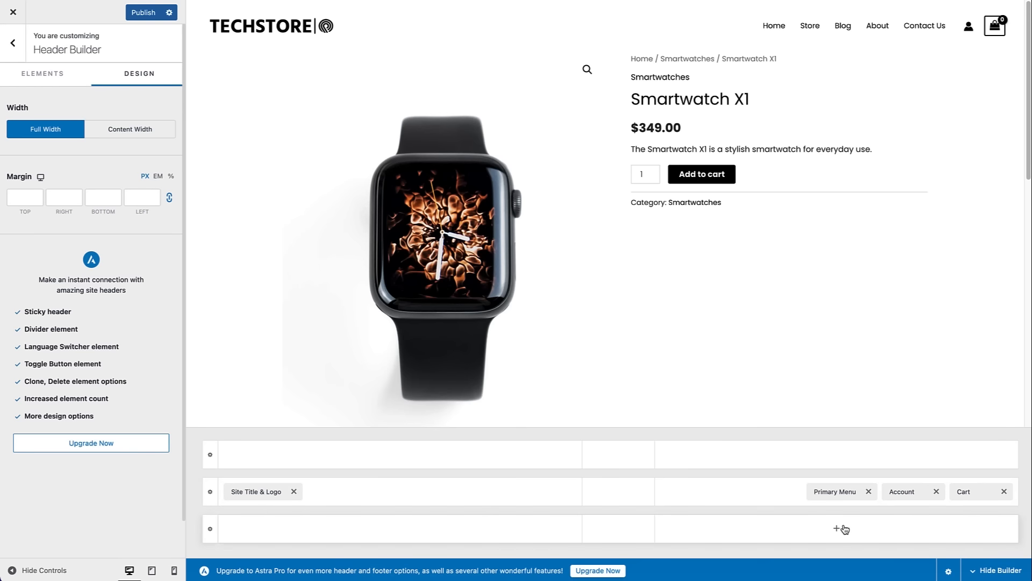
pyautogui.moveTo(833, 492); pyautogui.dragTo(618, 500)
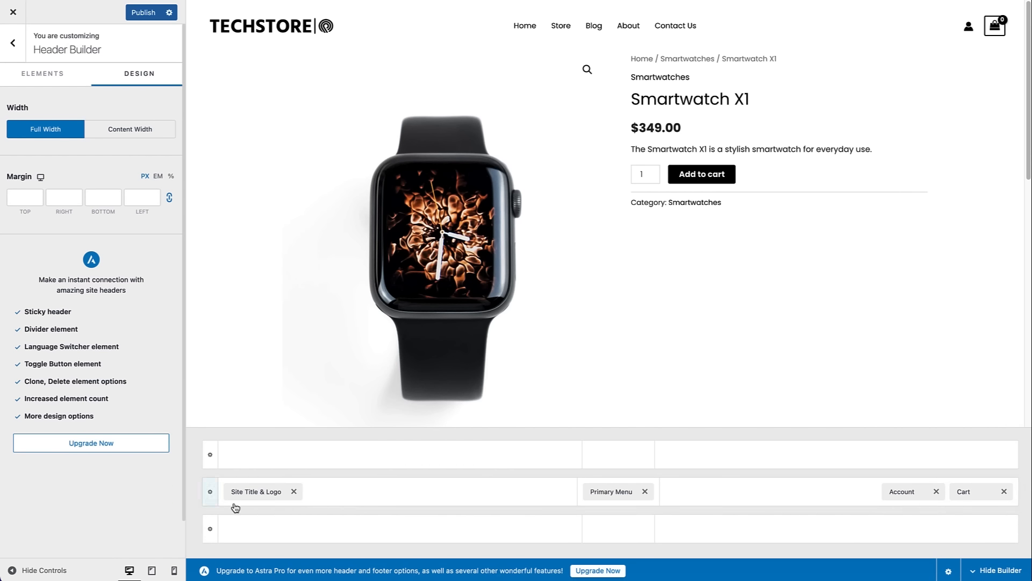
# Add a Search element to the right section of the row above the main header and publish the header changes.
pyautogui.click(834, 458)
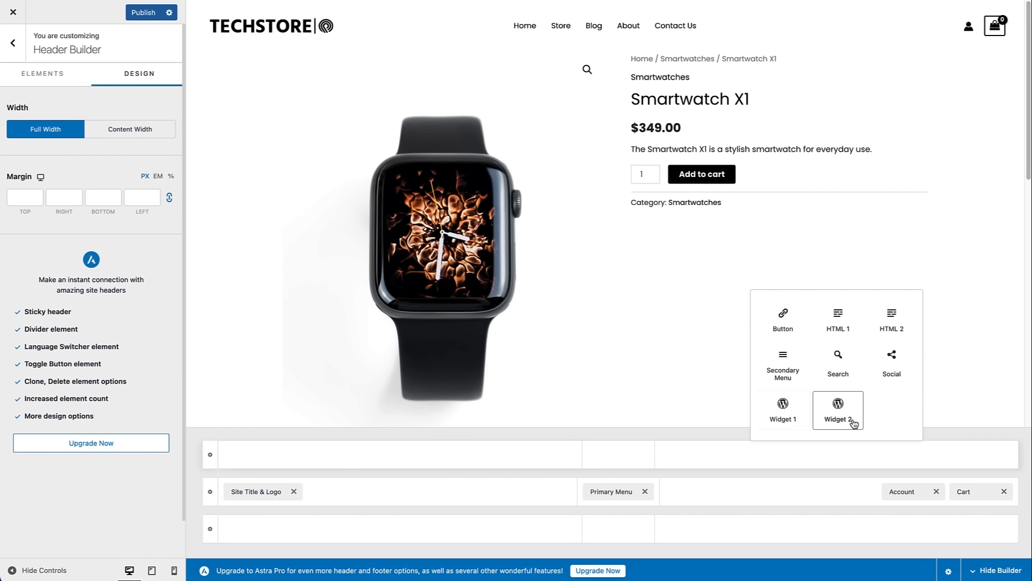
pyautogui.click(832, 360)
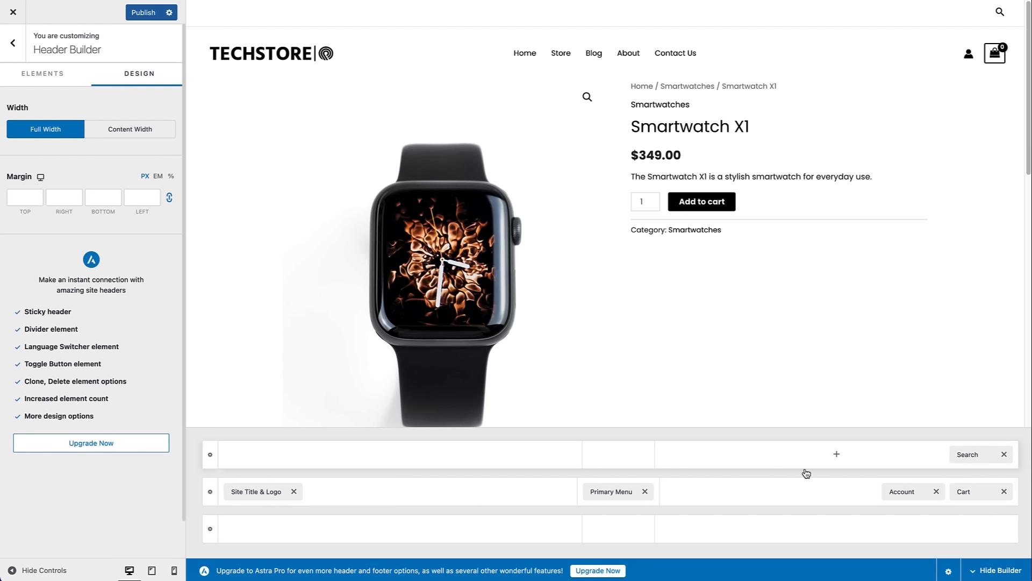
pyautogui.click(142, 13)
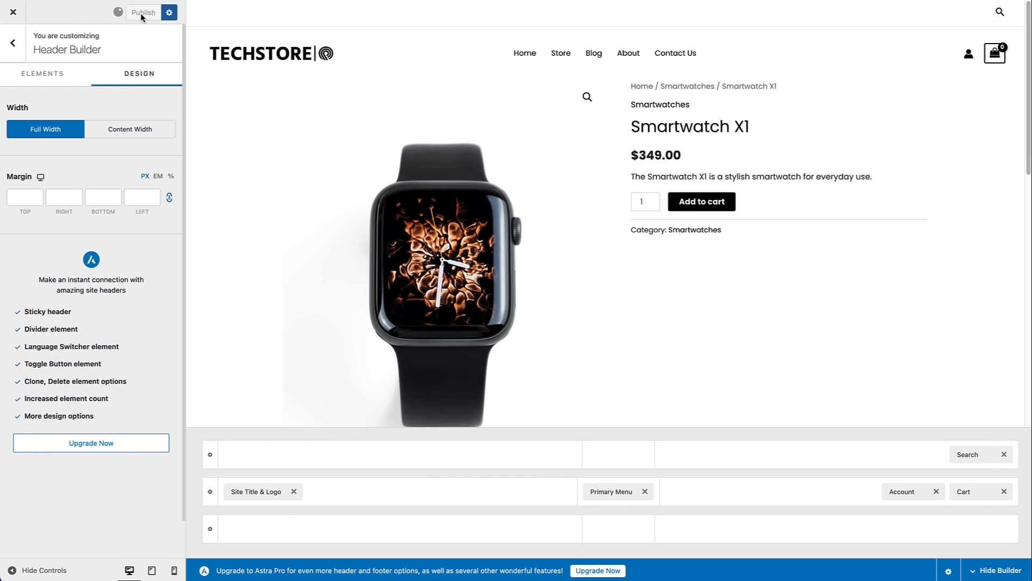
# In the Footer Builder, replace "Antiques | Powered by Antiques" in the copyright text with "TechStore" and publish the change.
pyautogui.click(14, 45)
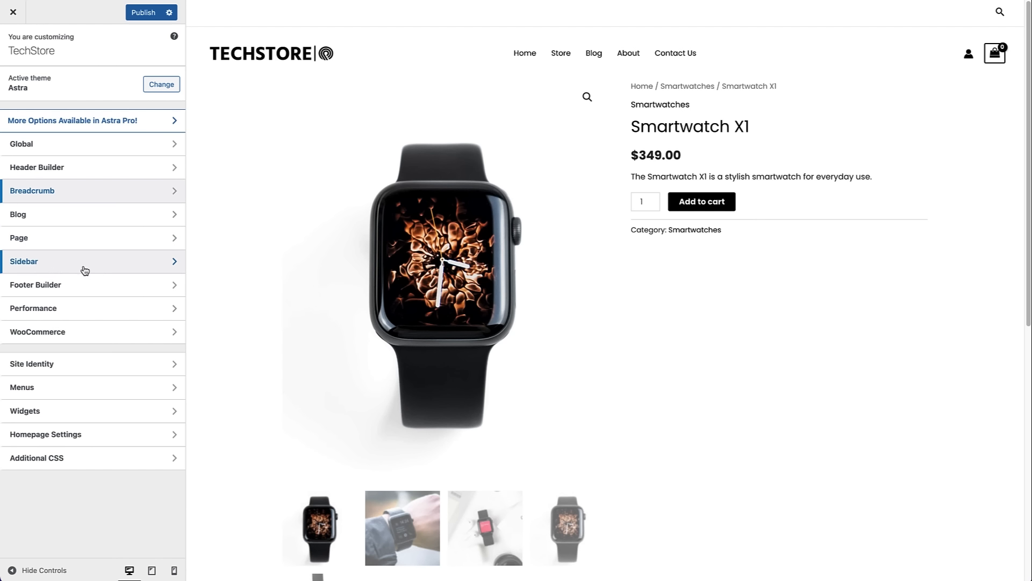
pyautogui.click(43, 288)
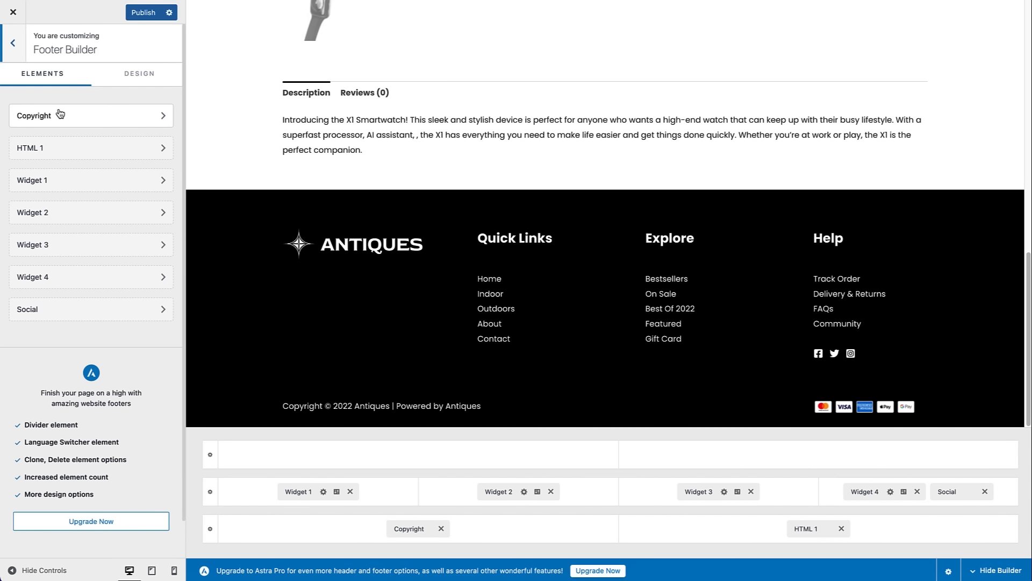
pyautogui.click(94, 118)
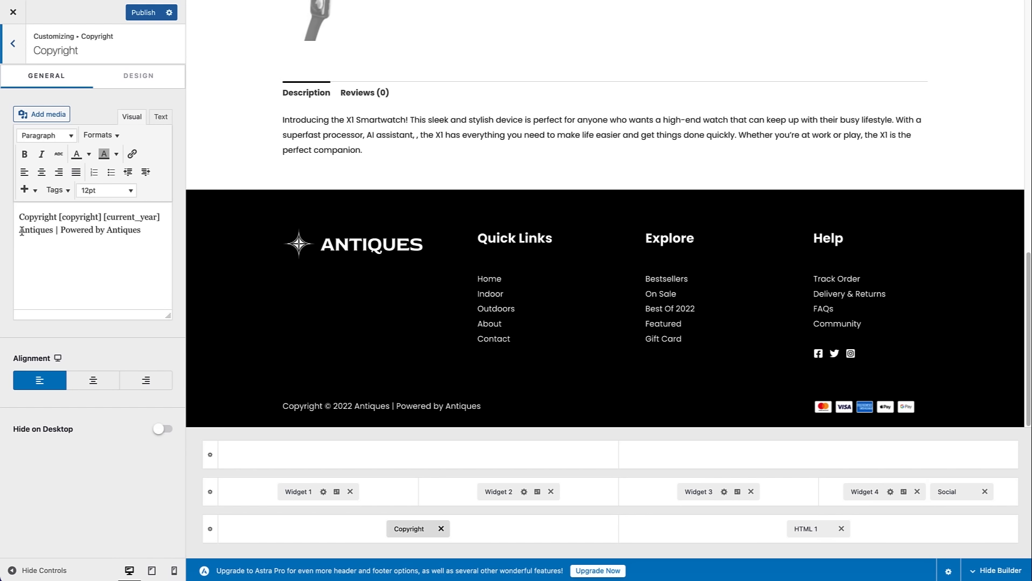
pyautogui.moveTo(19, 232); pyautogui.dragTo(150, 236)
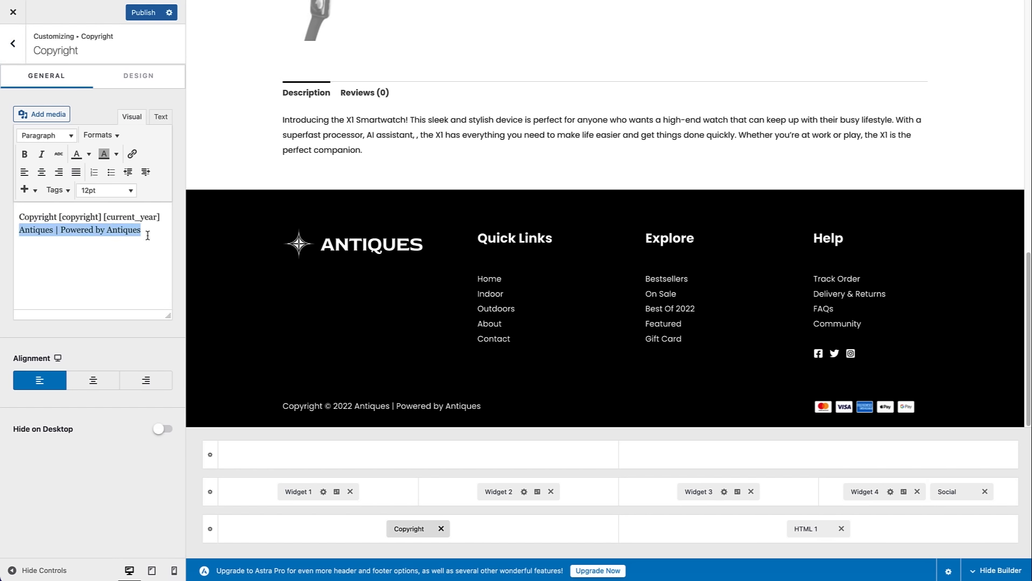
pyautogui.write('TechS')
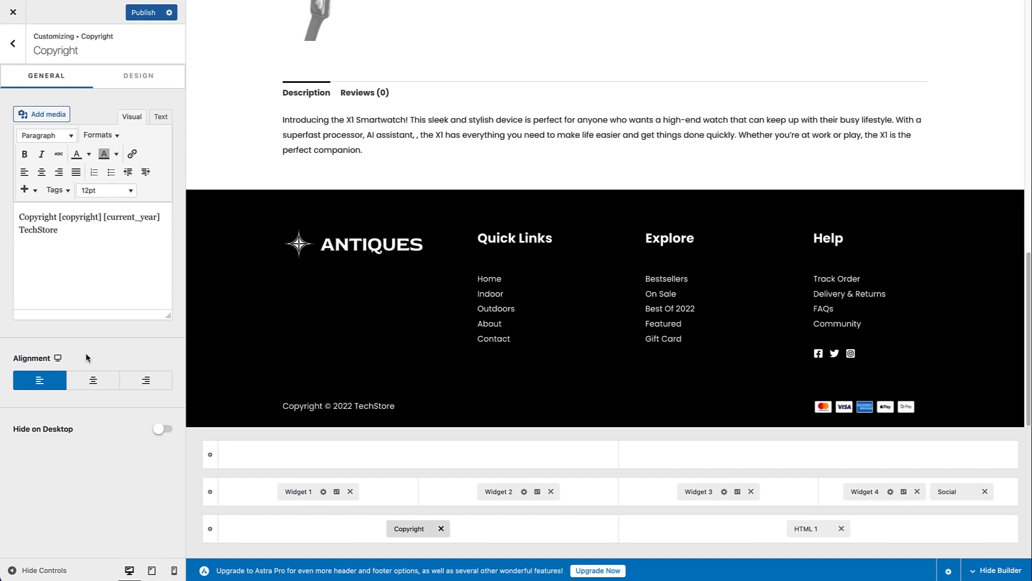
pyautogui.click(143, 13)
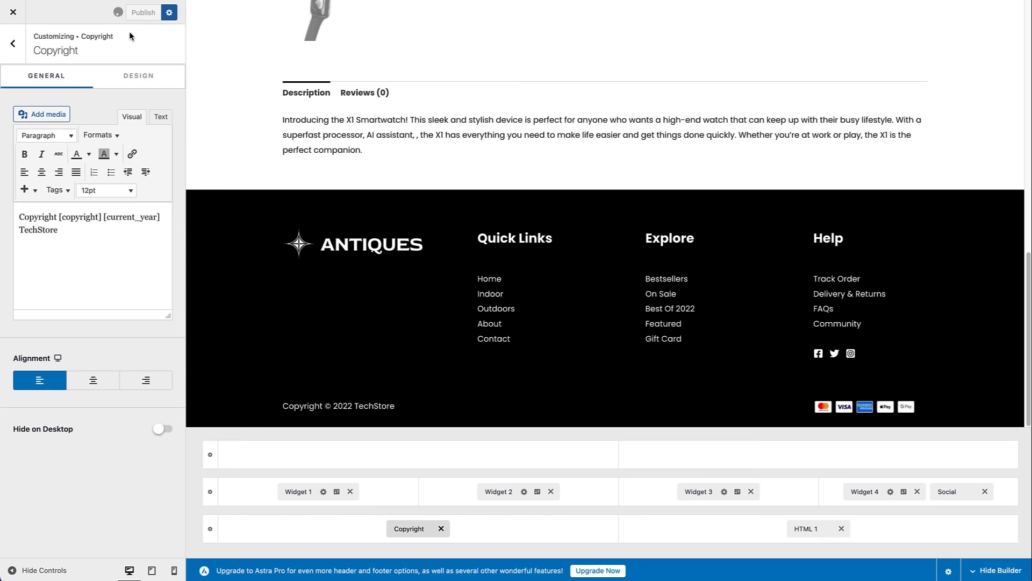
# Review the footer's HTML 1 element holding the payment icons and return to the Footer Builder.
pyautogui.click(23, 49)
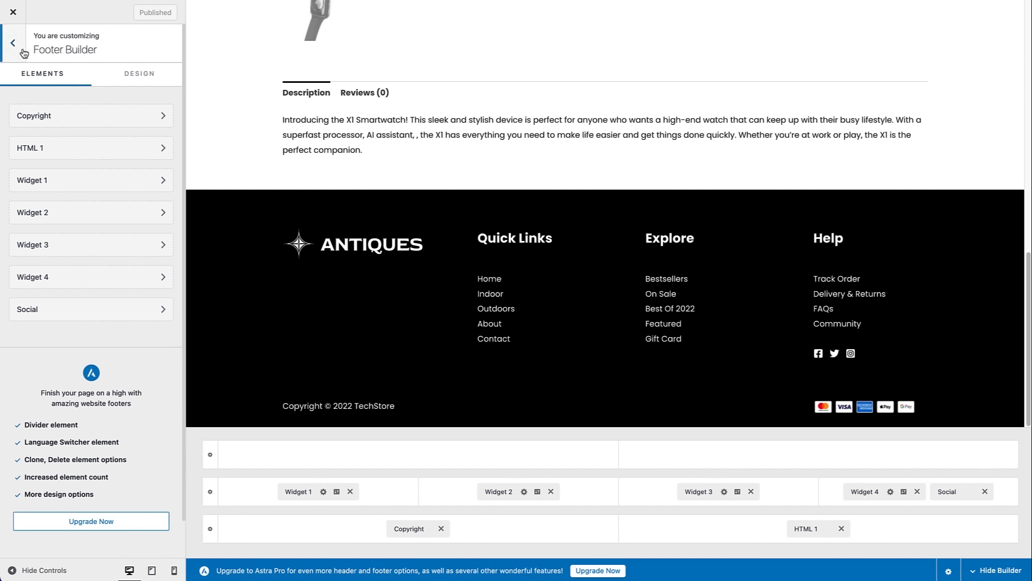
pyautogui.click(83, 147)
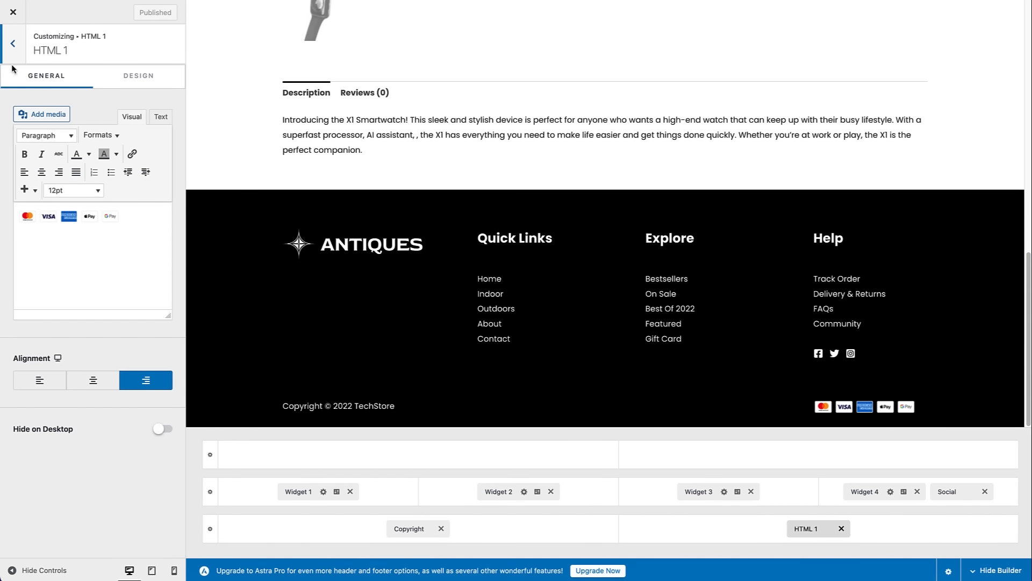
pyautogui.click(12, 43)
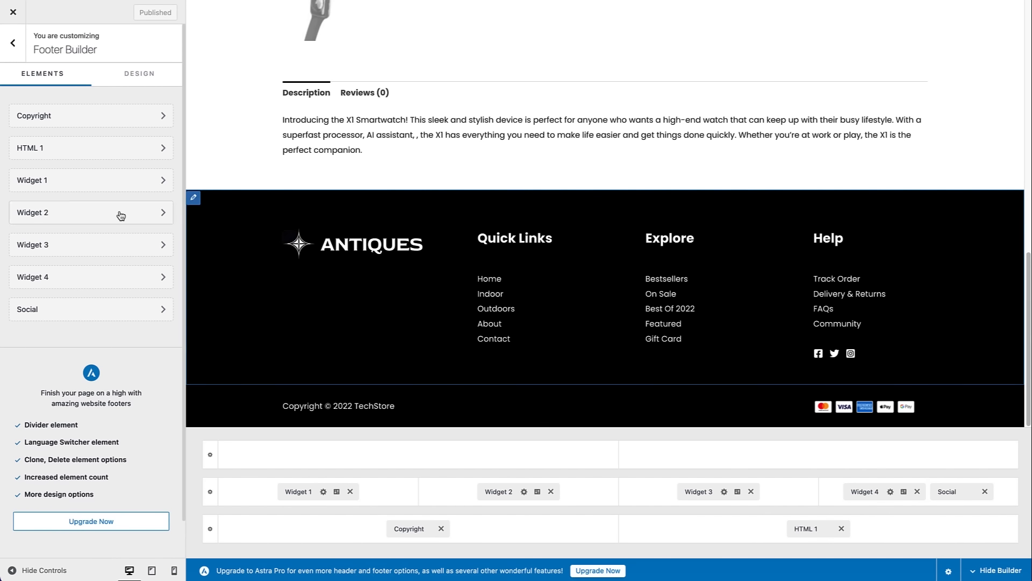
# Upload "logo white.png" to the media library as the replacement for the logo image in footer Widget 1.
pyautogui.click(67, 186)
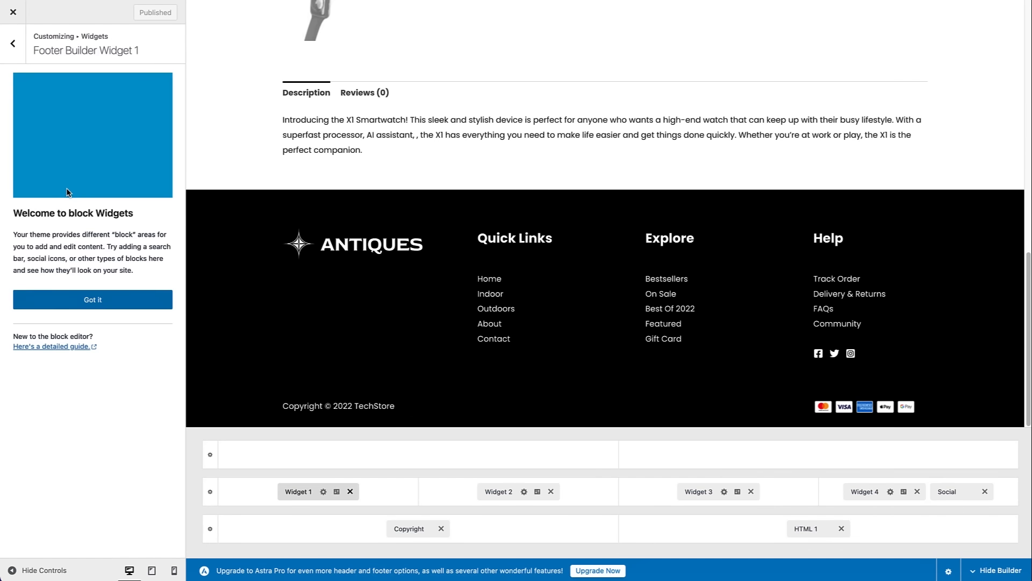
pyautogui.click(102, 298)
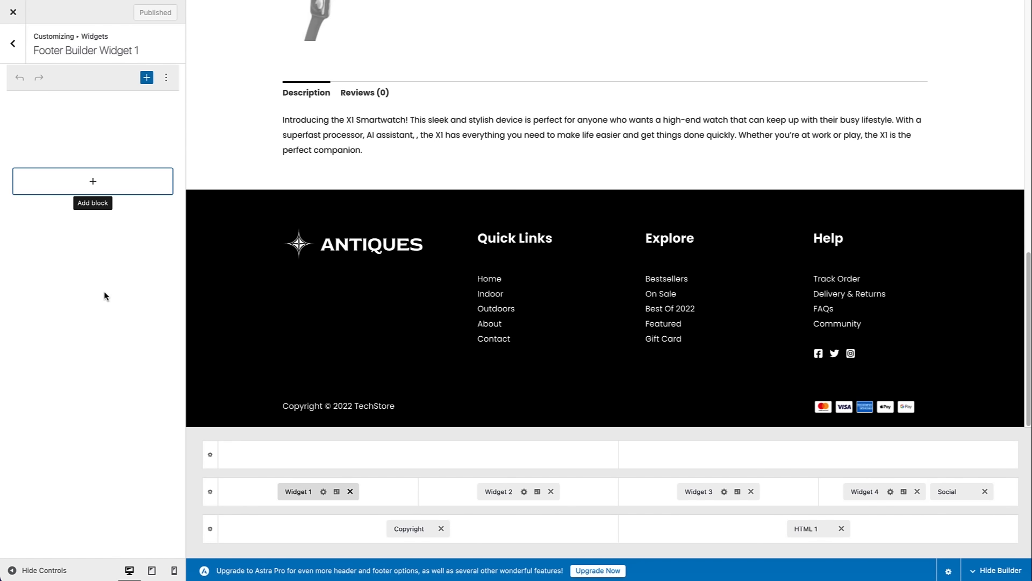
pyautogui.click(102, 128)
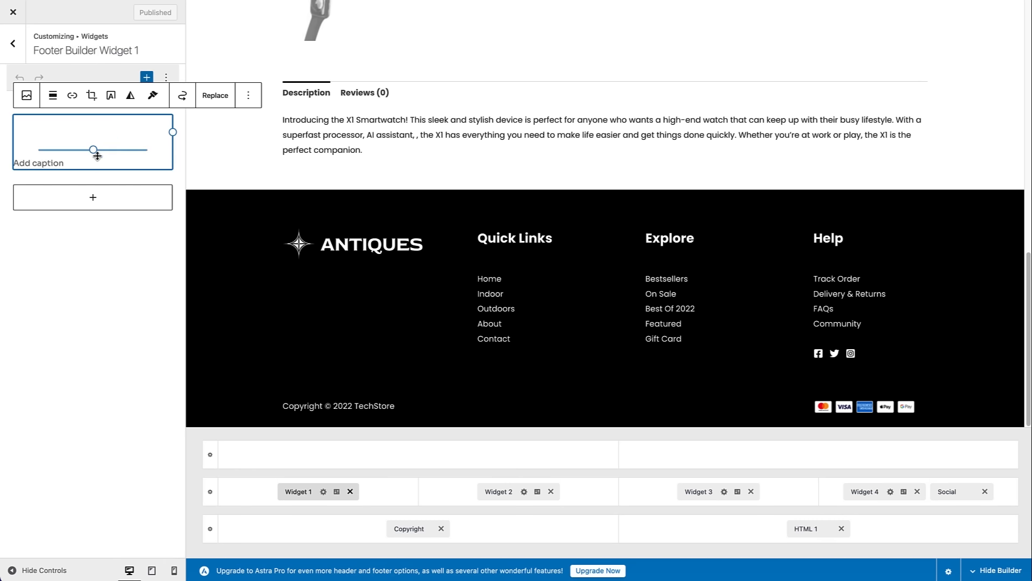
pyautogui.click(215, 101)
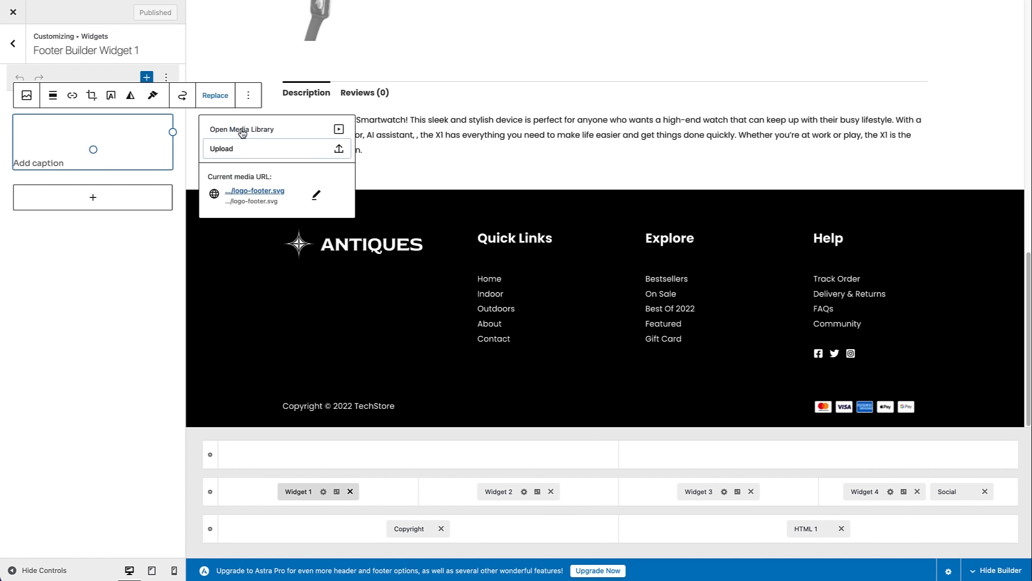
pyautogui.click(242, 131)
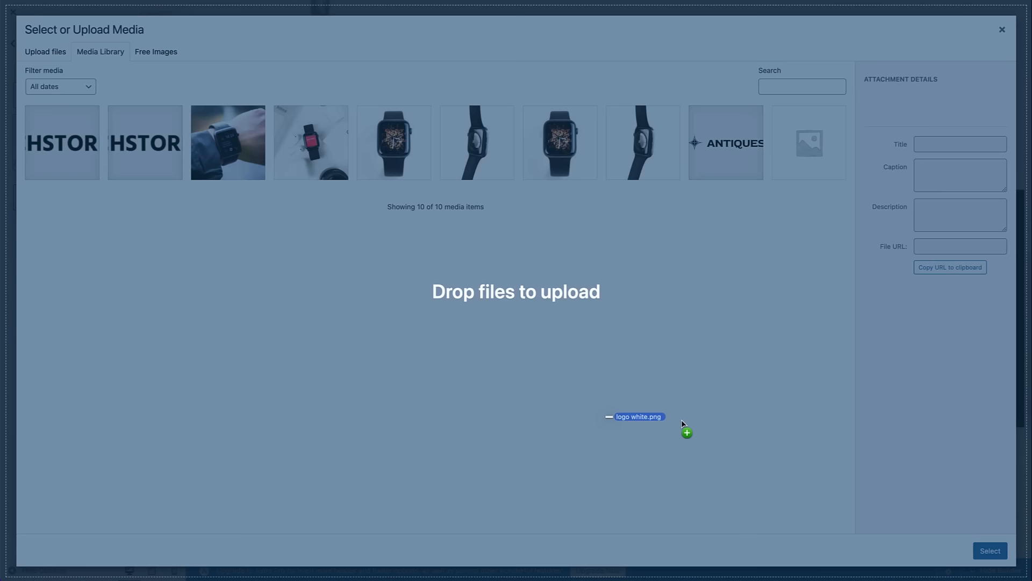
pyautogui.moveTo(682, 419); pyautogui.dragTo(540, 381)
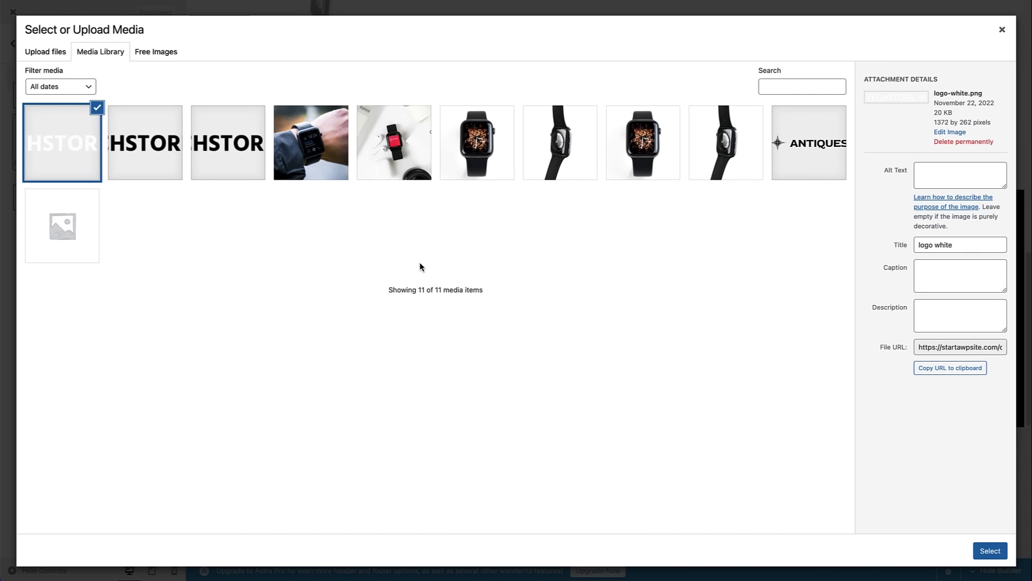
# Insert logo-white.png as the image in Footer Builder Widget 1.
pyautogui.click(990, 552)
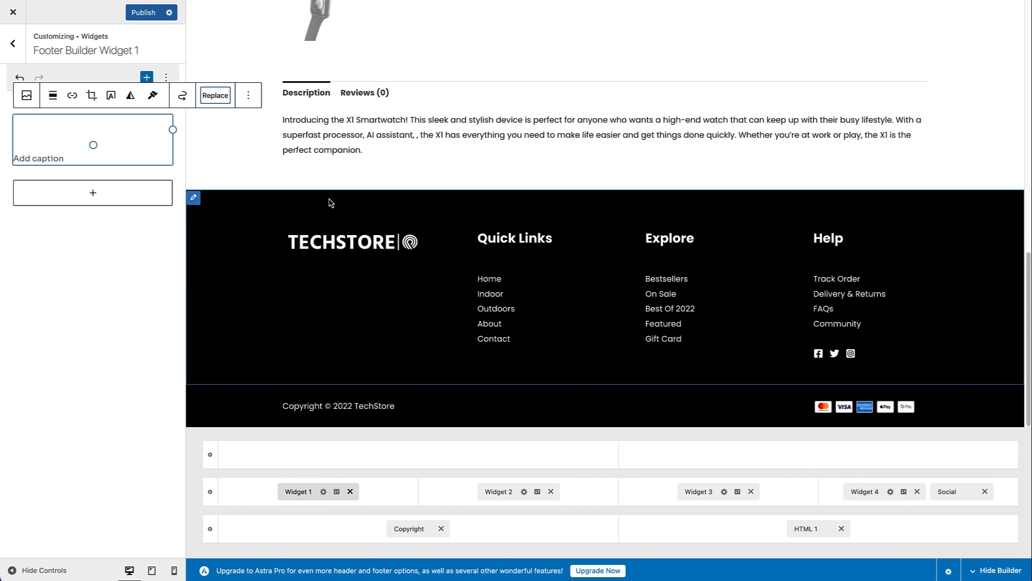
pyautogui.click(12, 43)
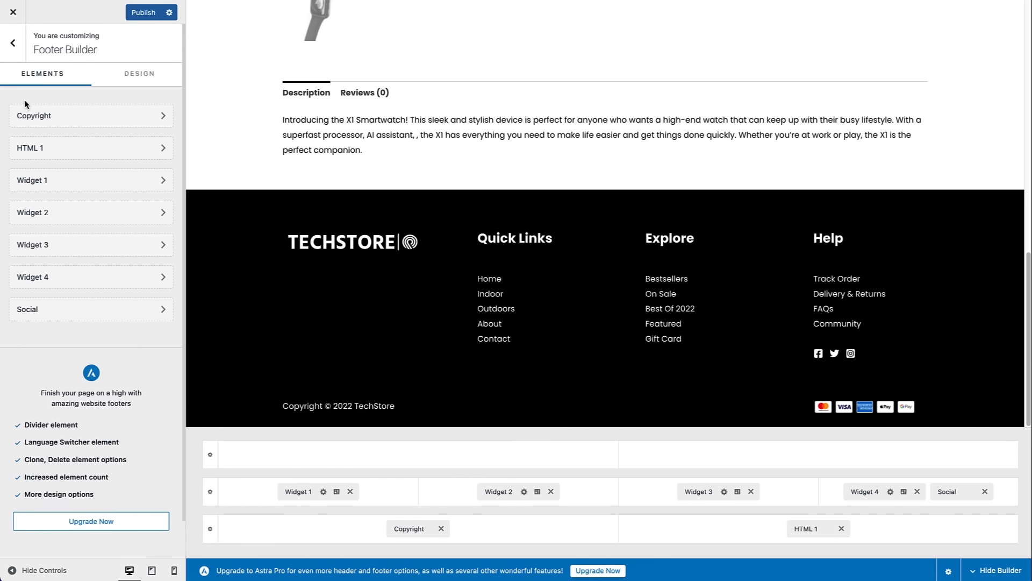
# Browse the blocks available for adding to Footer Builder Widget 2 without inserting one.
pyautogui.click(52, 213)
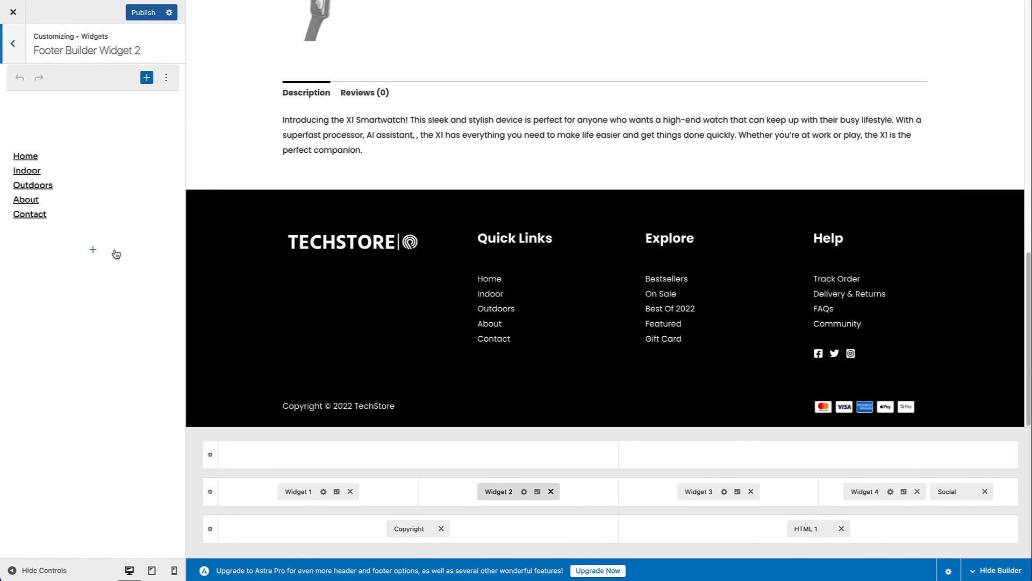
pyautogui.click(94, 250)
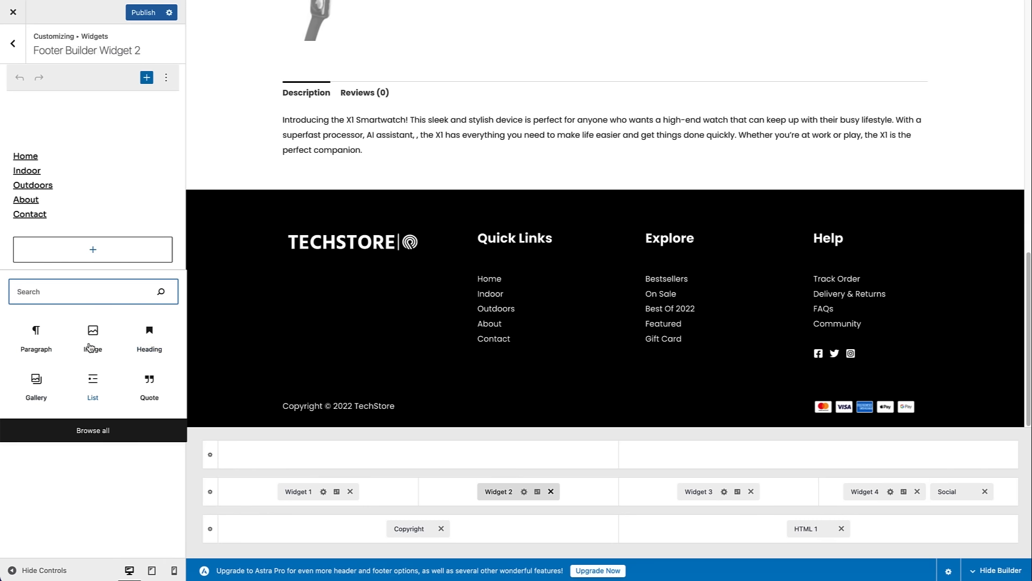
pyautogui.click(94, 430)
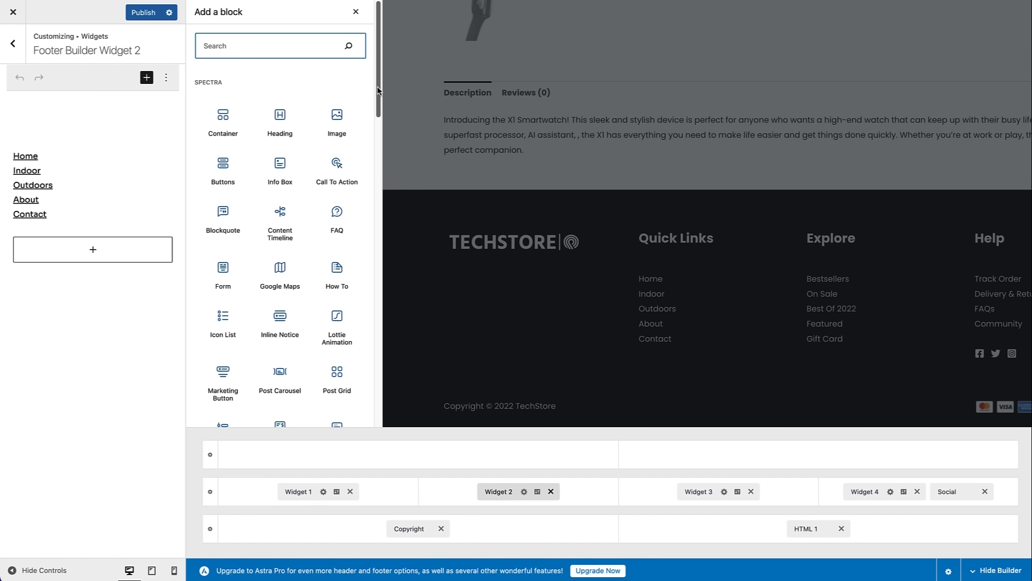
pyautogui.moveTo(379, 89)
pyautogui.mouseDown()
pyautogui.moveTo(390, 382)
pyautogui.moveTo(387, 210)
pyautogui.moveTo(369, 73)
pyautogui.mouseUp()
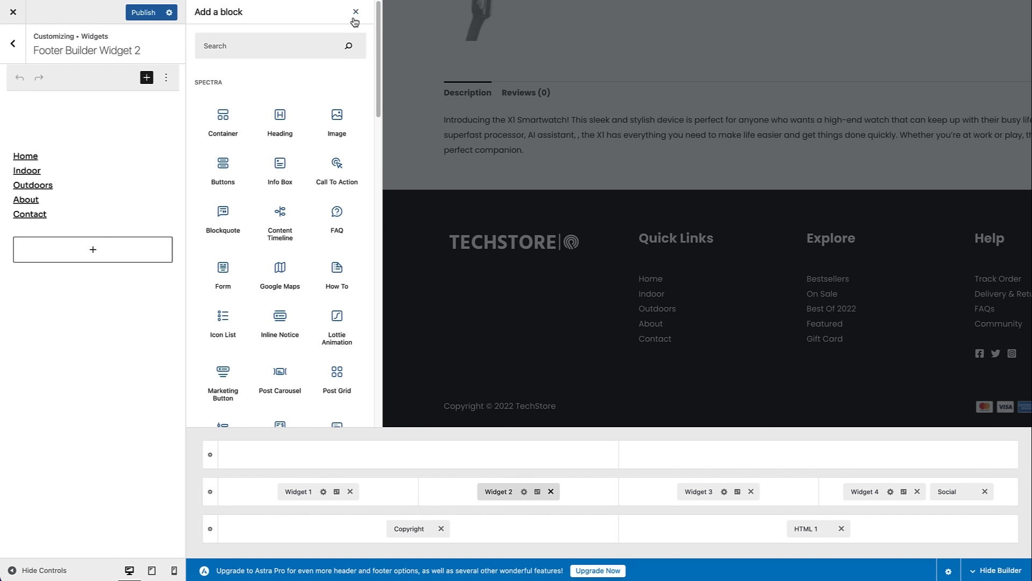
pyautogui.press('Escape')
pyautogui.click(84, 258)
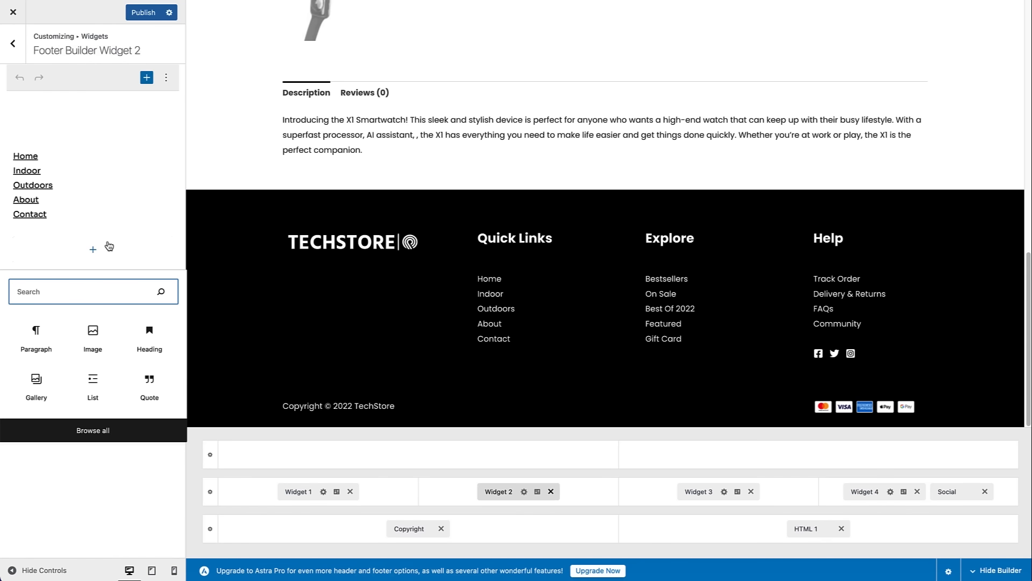
# Publish the footer changes and return to the main list of site customization options.
pyautogui.click(143, 14)
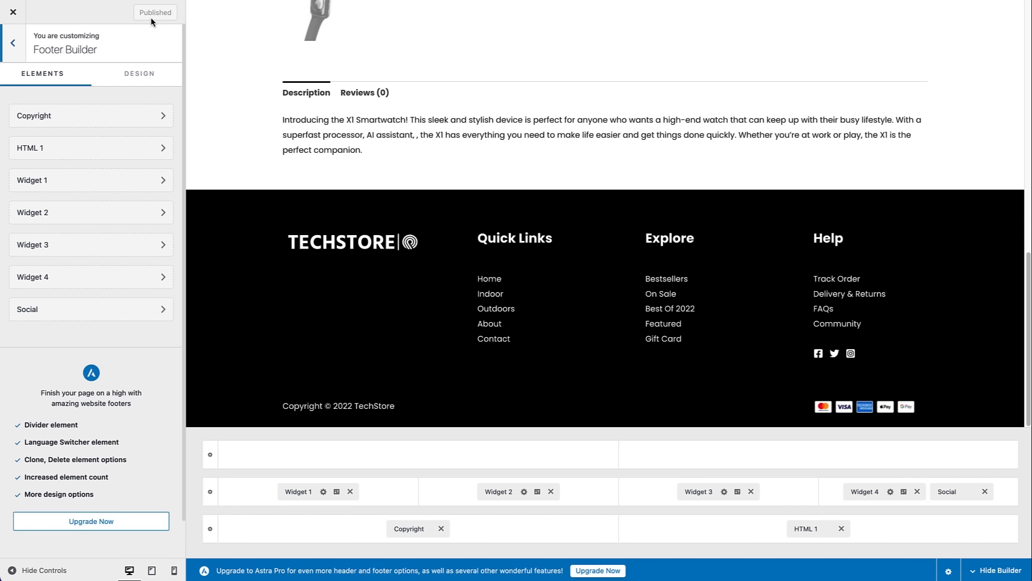
pyautogui.click(13, 56)
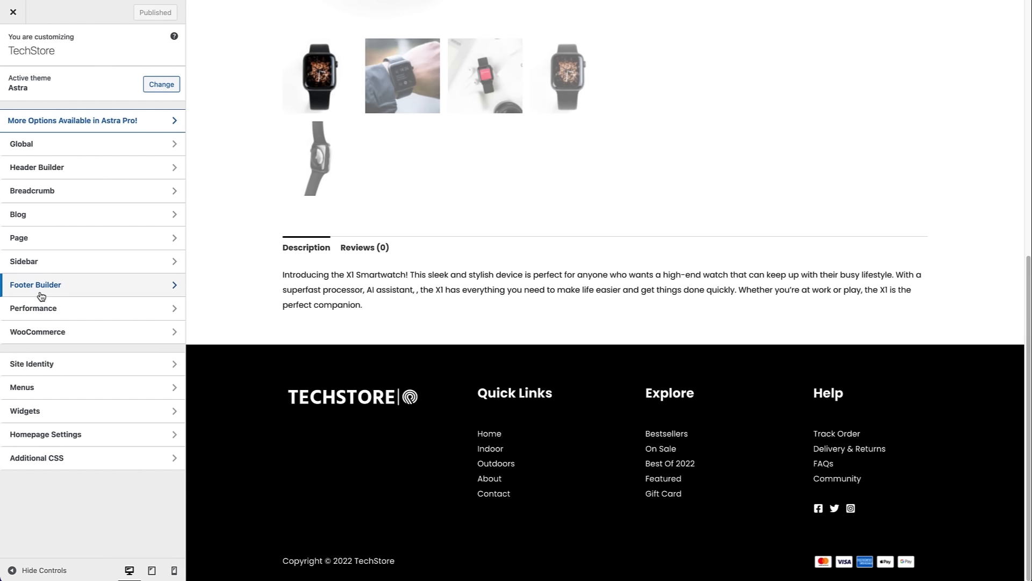
# Review WooCommerce's general container and sidebar layout options, and open the Single Product settings.
pyautogui.click(43, 337)
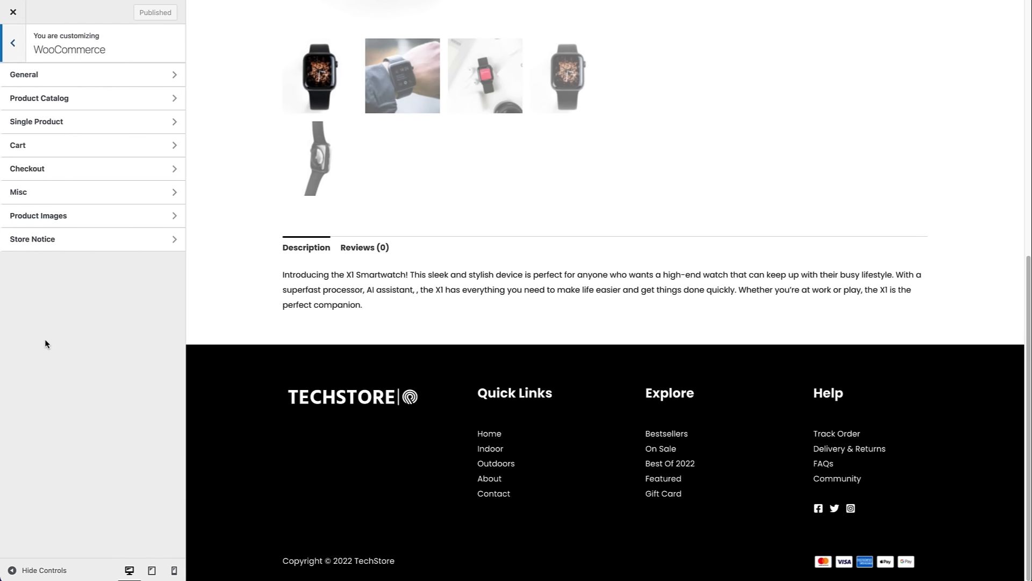
pyautogui.scroll(9, 998, 136)
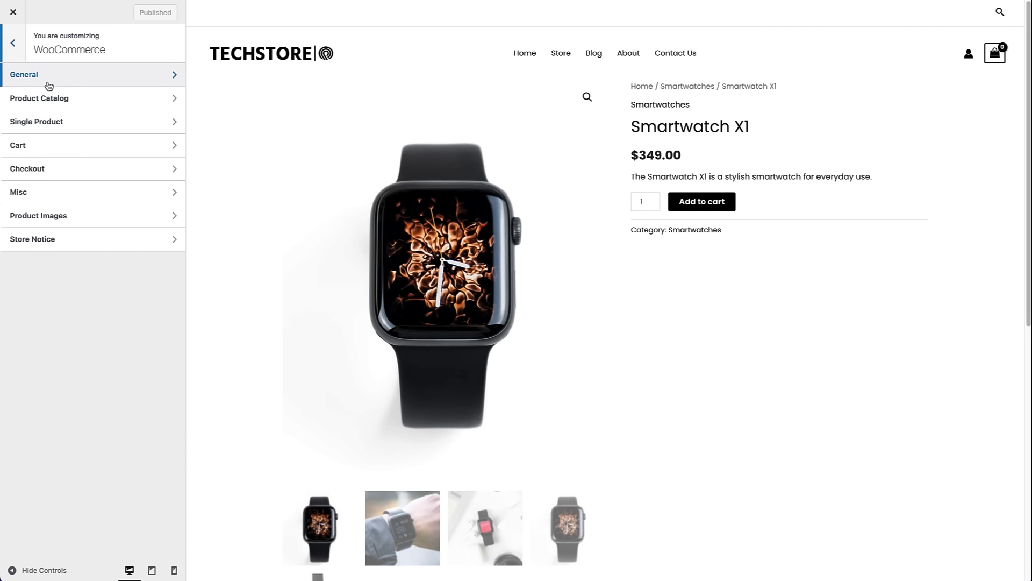
pyautogui.click(46, 83)
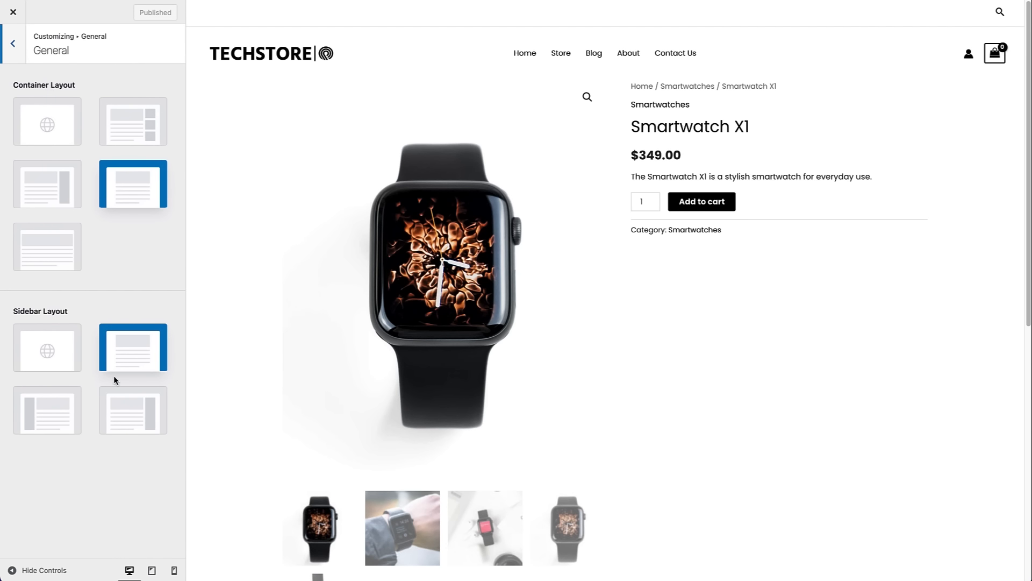
pyautogui.click(12, 49)
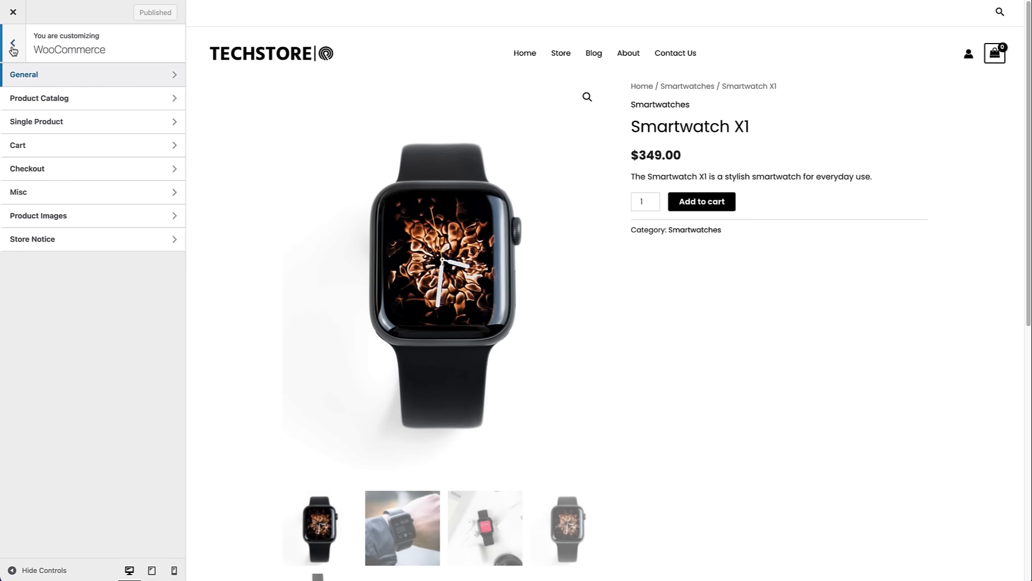
pyautogui.click(48, 126)
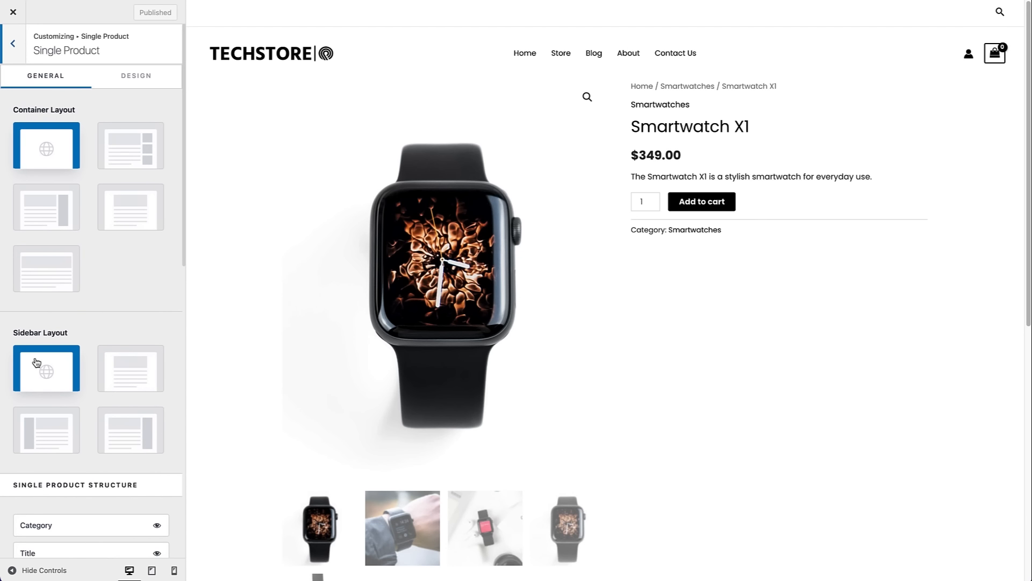
# Try the left sidebar layout on the single product page and restore the default sidebar layout.
pyautogui.click(50, 441)
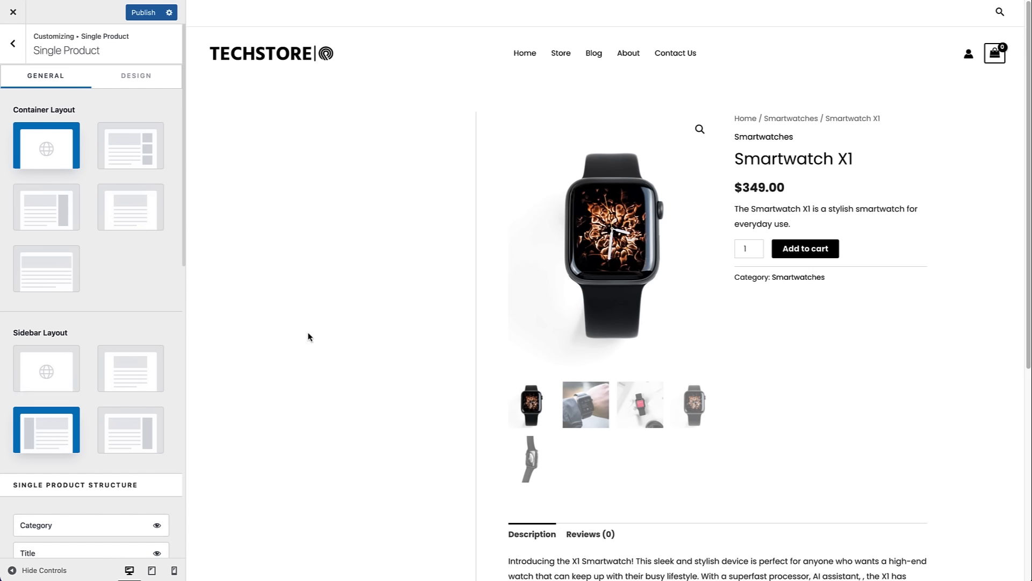
pyautogui.click(60, 363)
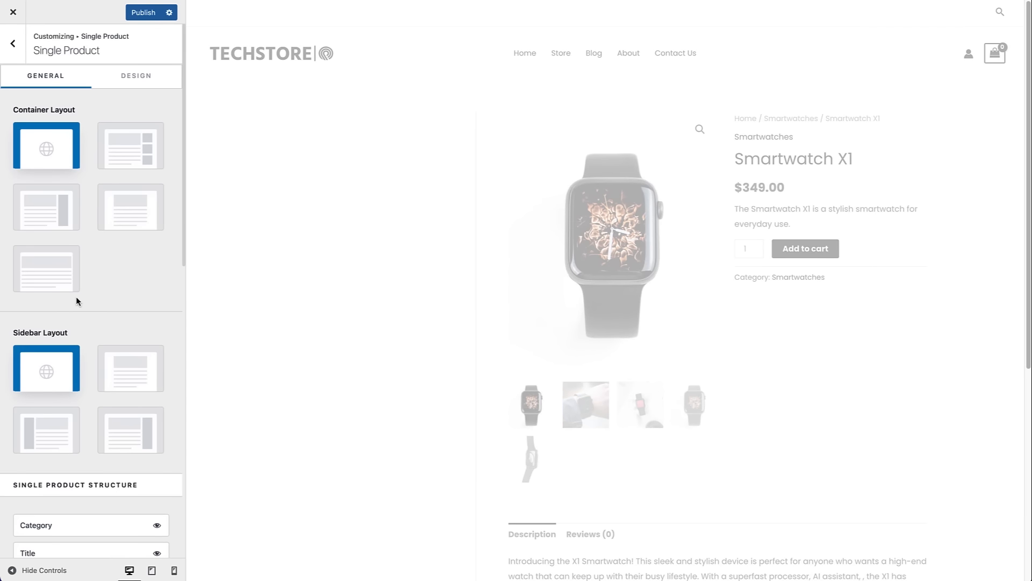
# Move Title above Category in the single product structure, and toggle the title's visibility off and back on.
pyautogui.moveTo(182, 225); pyautogui.dragTo(178, 365)
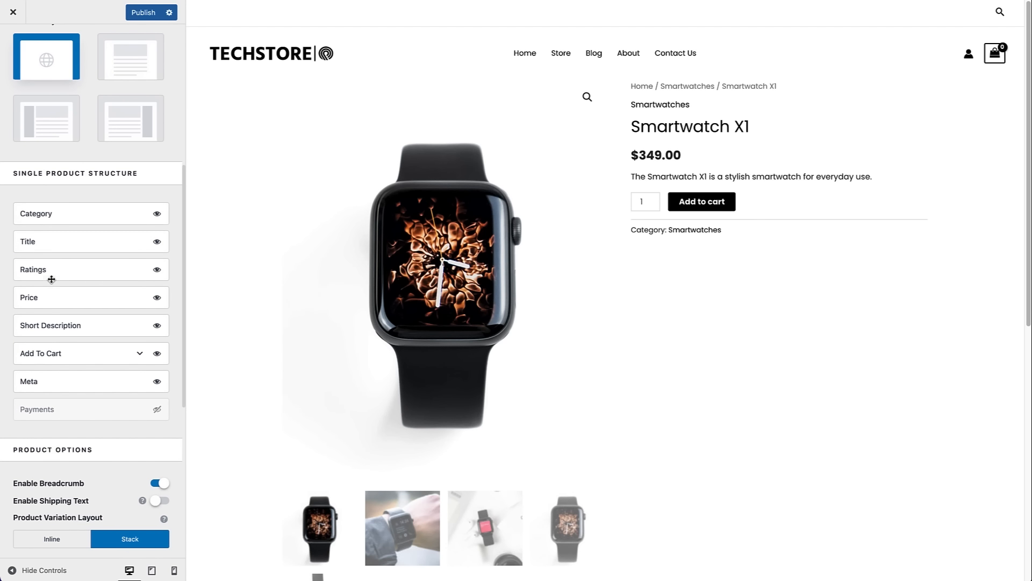
pyautogui.moveTo(57, 246); pyautogui.dragTo(53, 205)
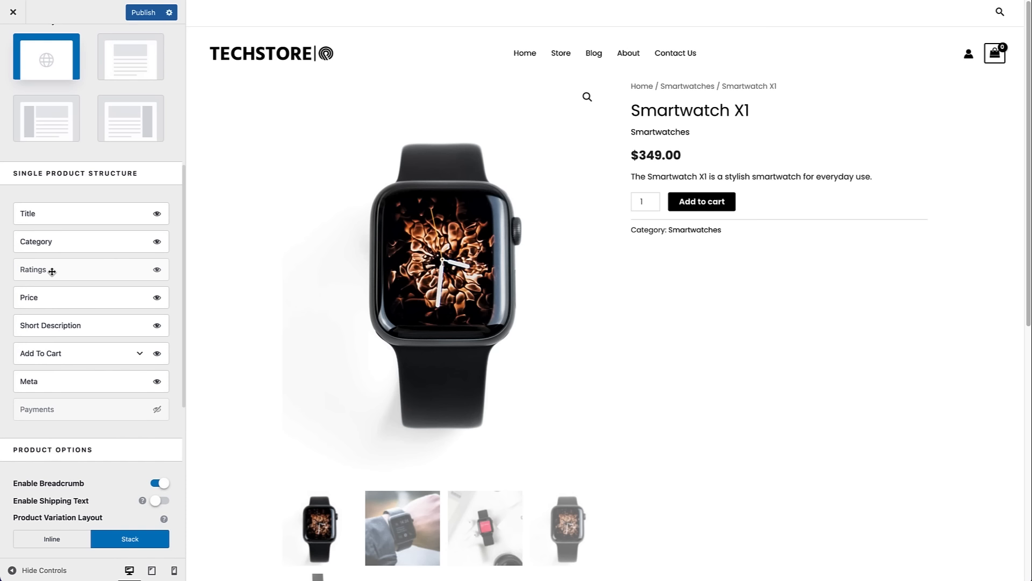
pyautogui.click(158, 215)
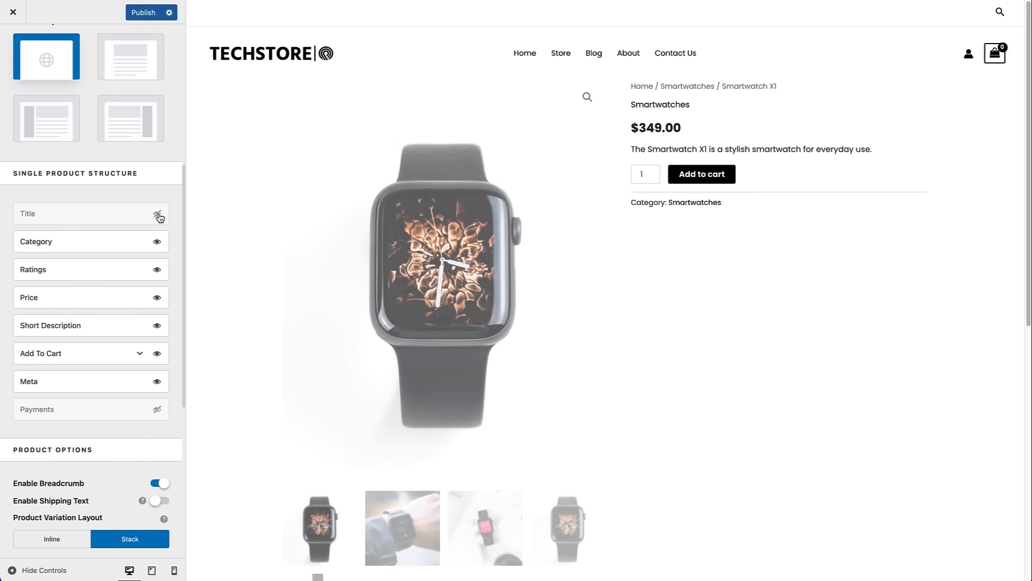
pyautogui.click(157, 215)
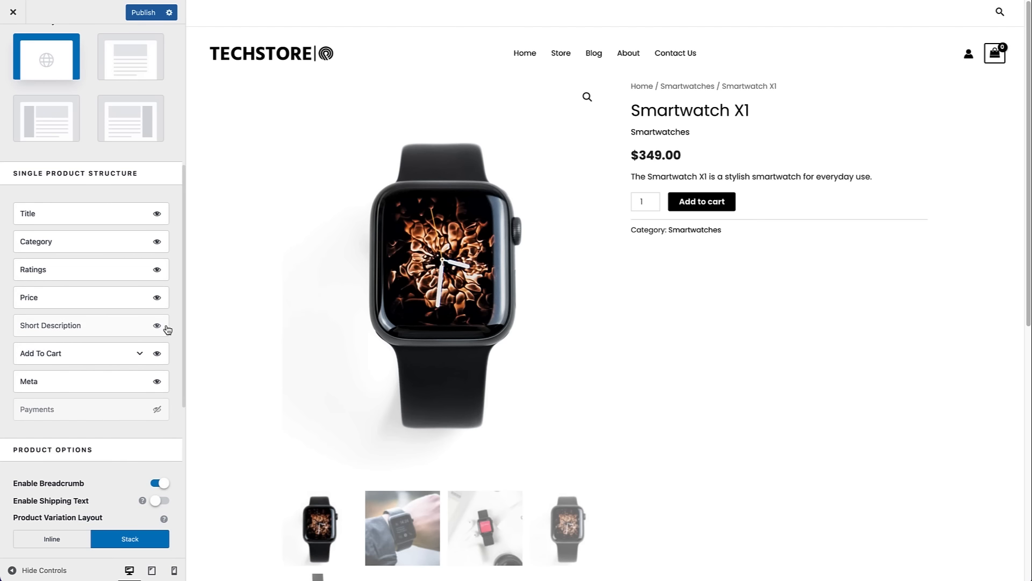
# Enable Sticky Add to Cart for single products, check it on the product page preview and publish the changes.
pyautogui.moveTo(183, 294); pyautogui.dragTo(169, 453)
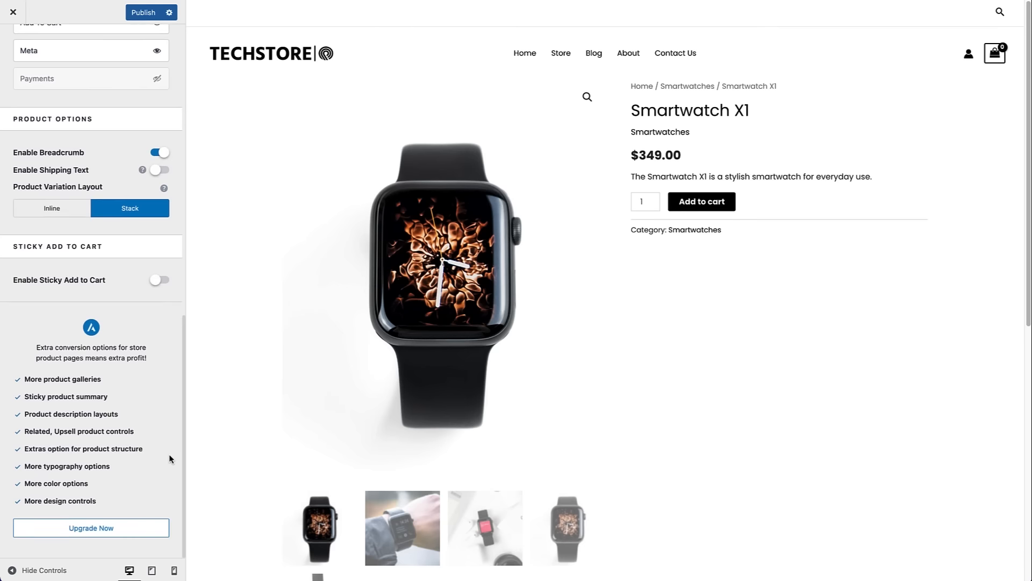
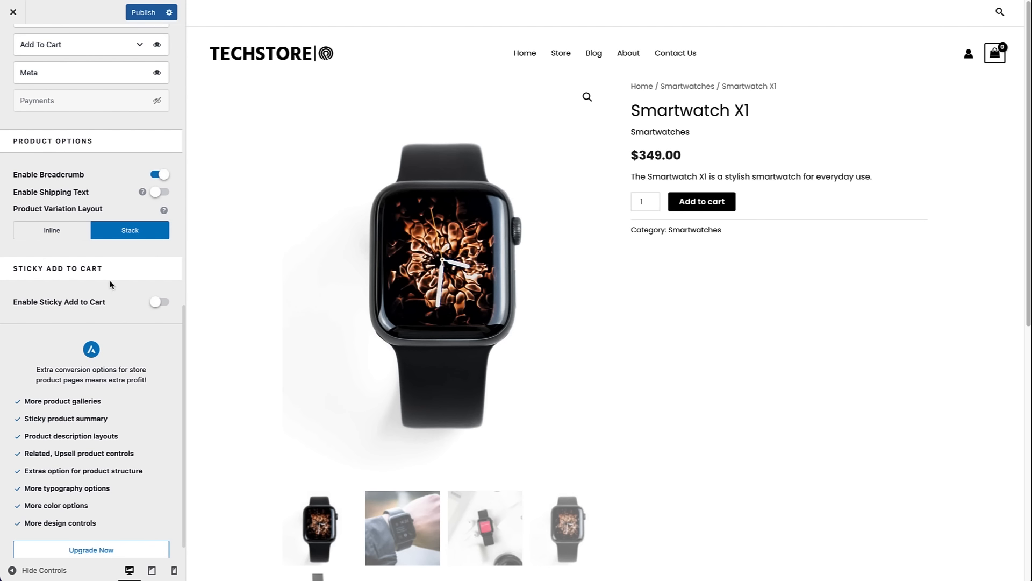
pyautogui.click(160, 303)
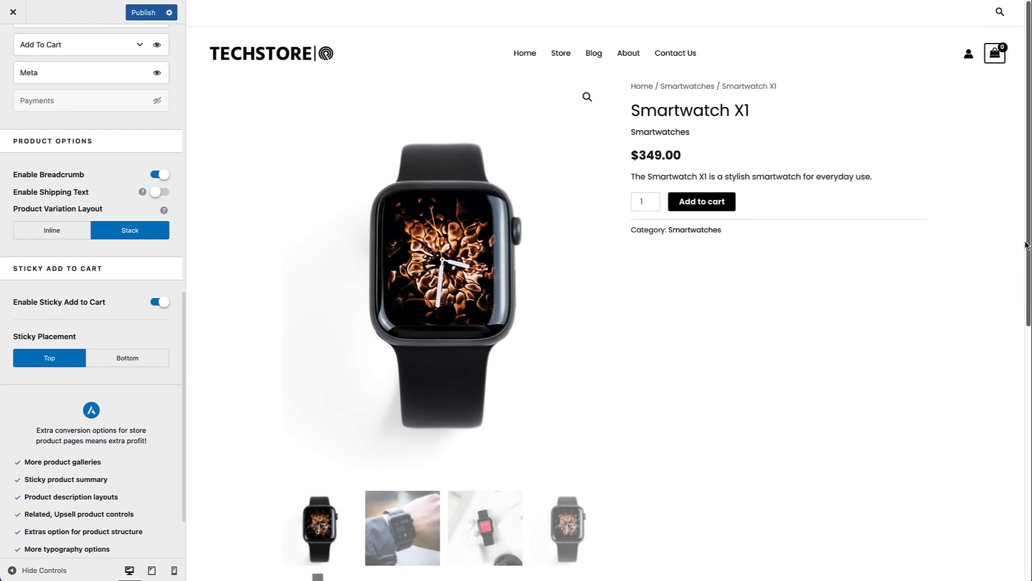
pyautogui.moveTo(1028, 247); pyautogui.dragTo(1029, 462)
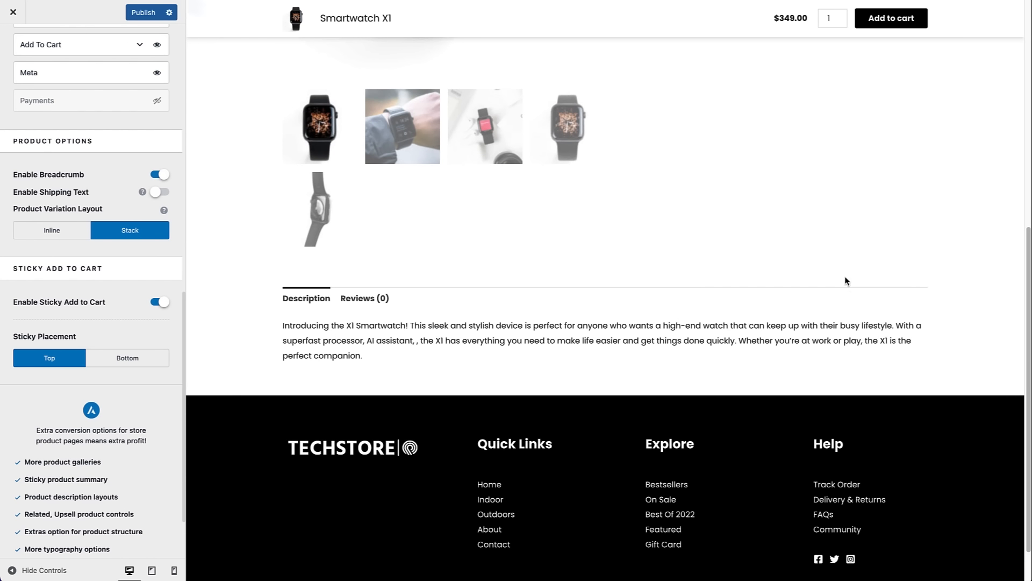
pyautogui.moveTo(1028, 453); pyautogui.dragTo(1028, 226)
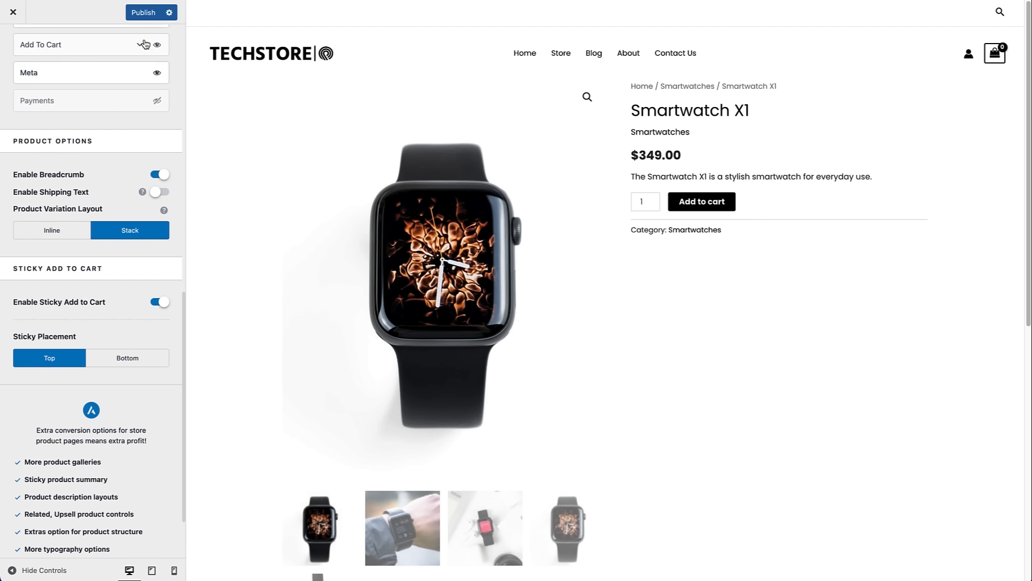
pyautogui.click(141, 12)
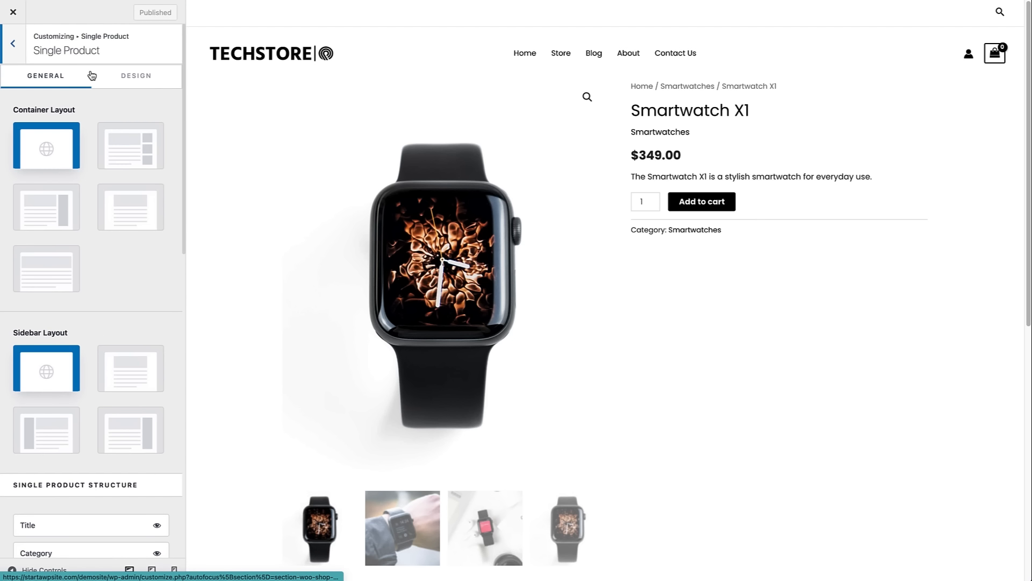
# Examine the sticky add-to-cart color options in the Single Product design settings and return to the main customization options.
pyautogui.click(136, 79)
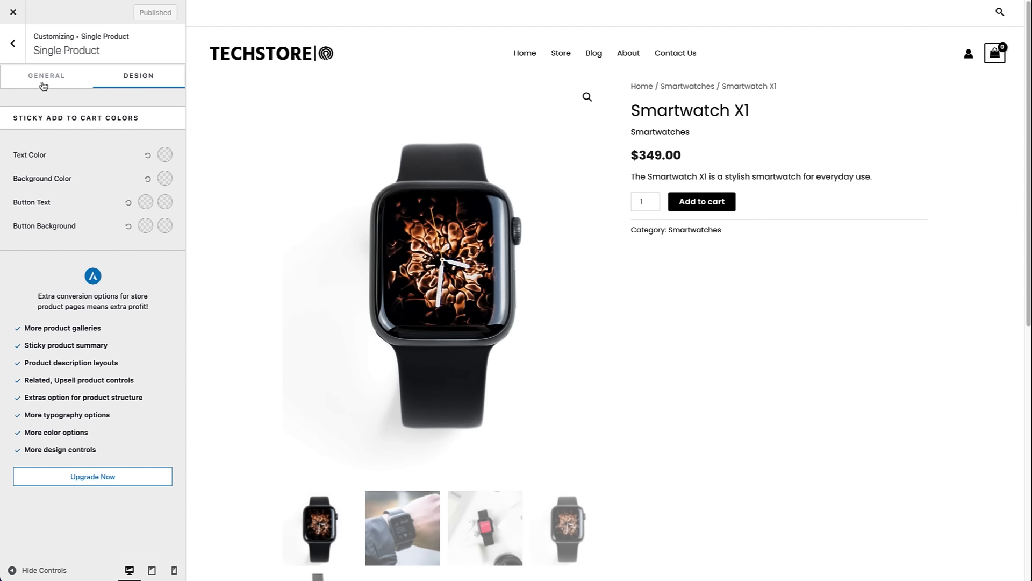
pyautogui.click(13, 47)
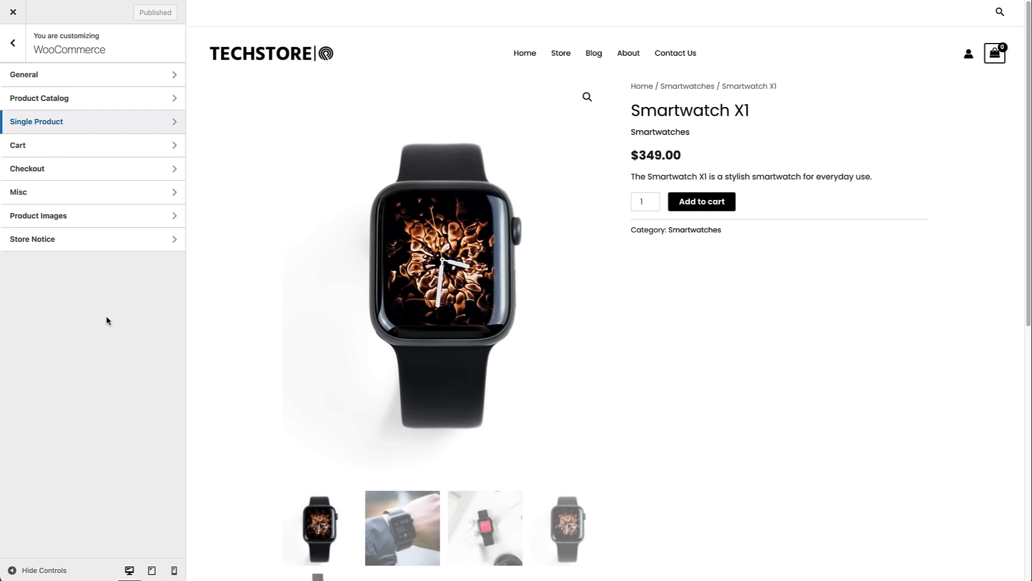
pyautogui.click(13, 46)
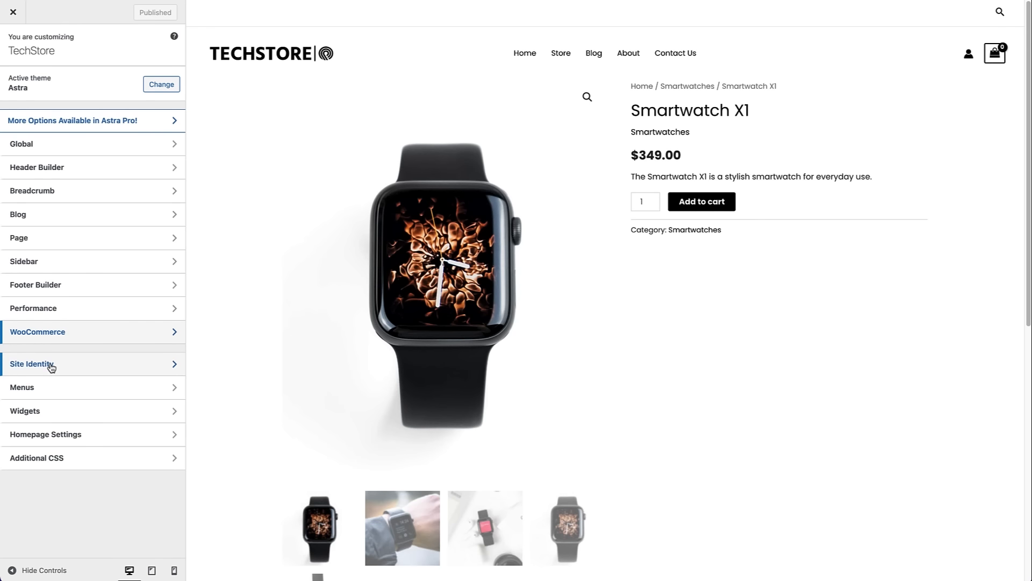
# Look through the Site Identity, Homepage Settings and Additional CSS sections of the site customization options.
pyautogui.click(55, 365)
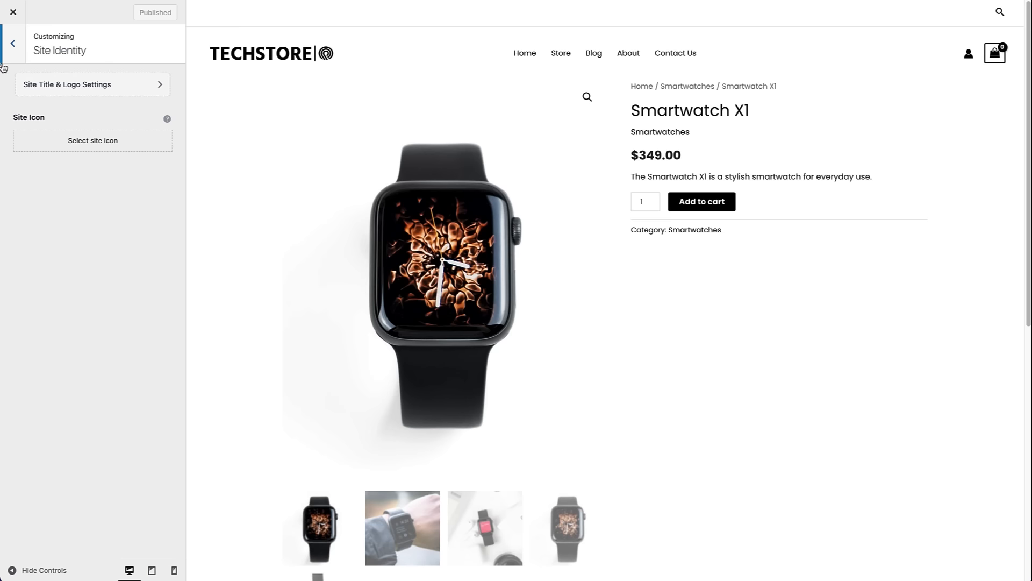
pyautogui.click(10, 43)
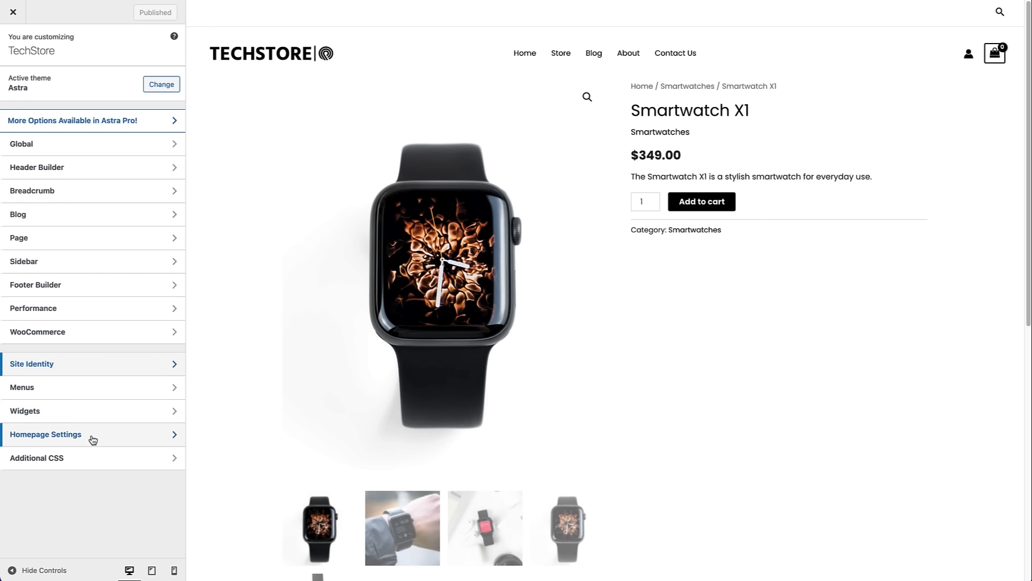
pyautogui.click(70, 439)
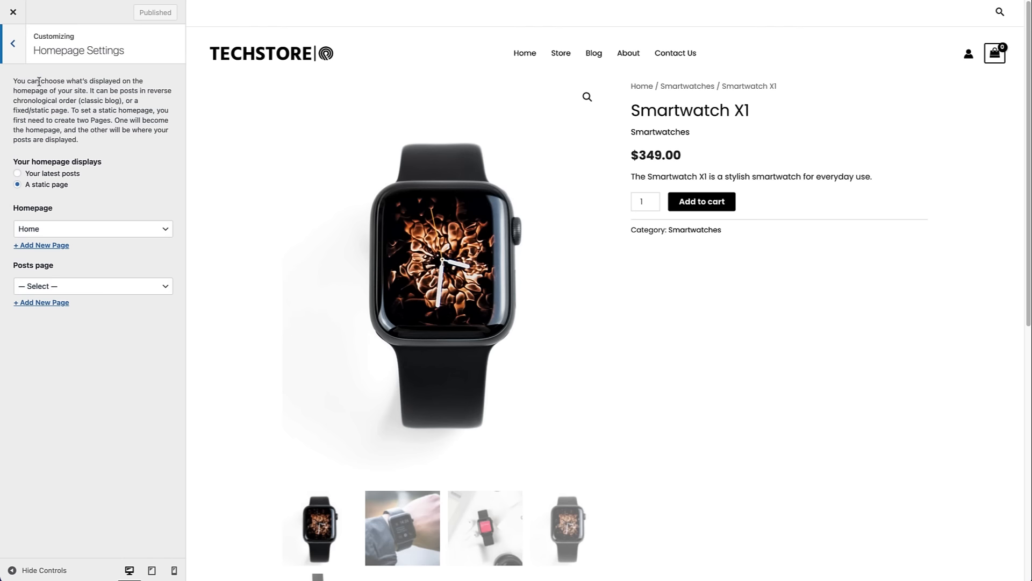
pyautogui.click(13, 43)
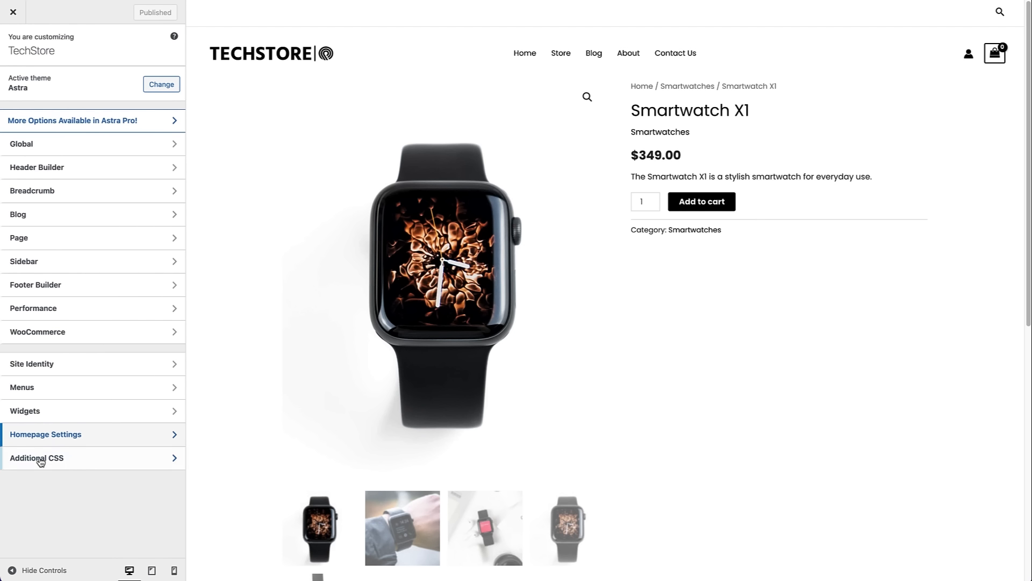
pyautogui.click(64, 463)
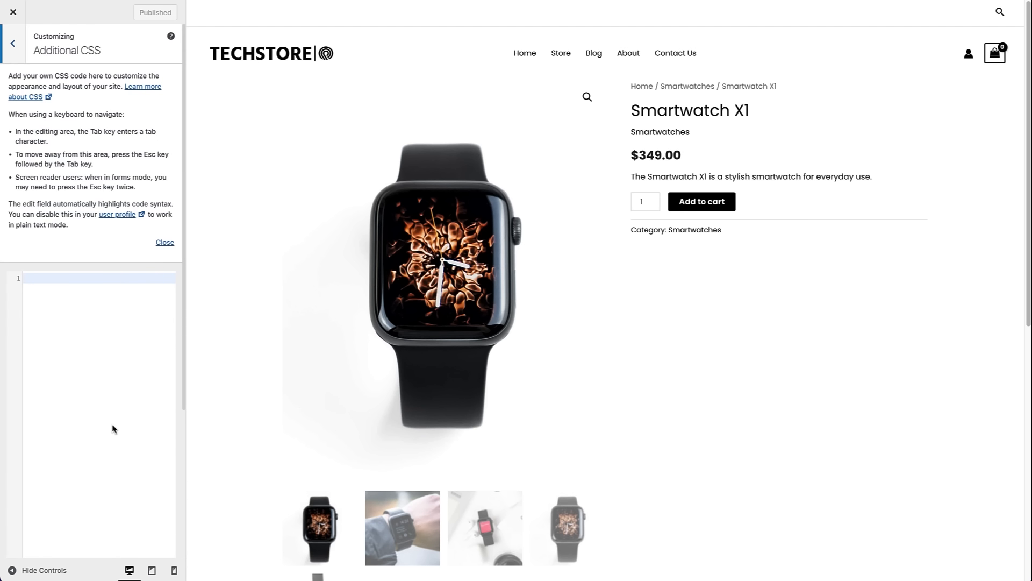
pyautogui.click(13, 44)
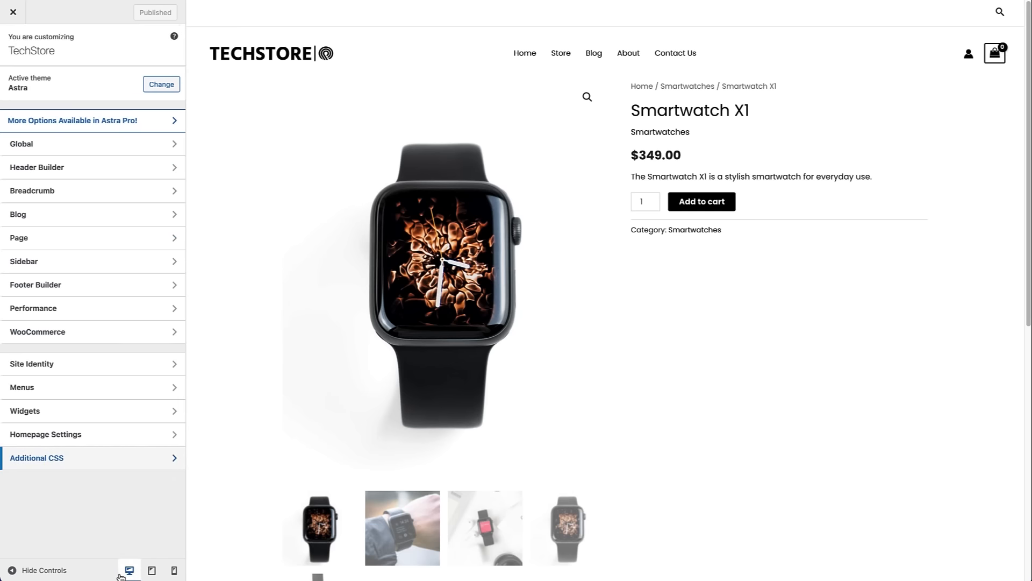
# Check the Smartwatch X1 product page in the tablet and mobile previews and leave the site customization.
pyautogui.click(151, 571)
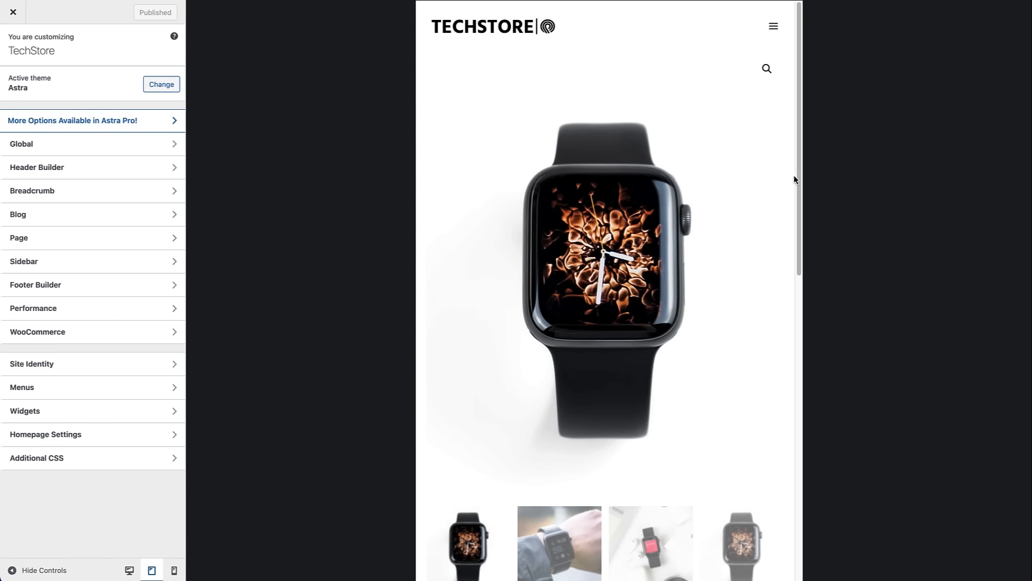
pyautogui.moveTo(796, 170)
pyautogui.mouseDown()
pyautogui.moveTo(808, 447)
pyautogui.moveTo(783, 170)
pyautogui.mouseUp()
pyautogui.click(174, 572)
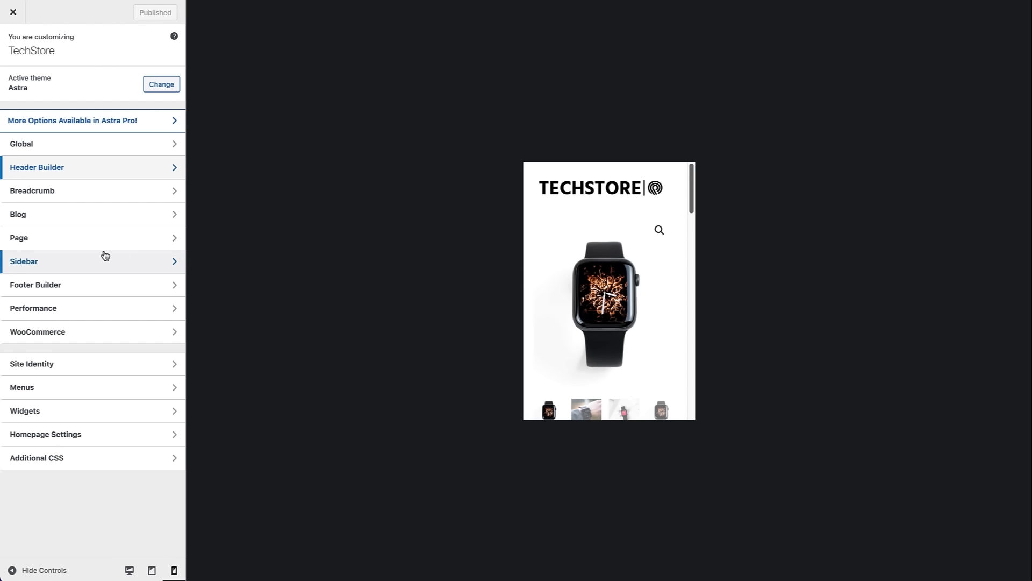
pyautogui.click(8, 16)
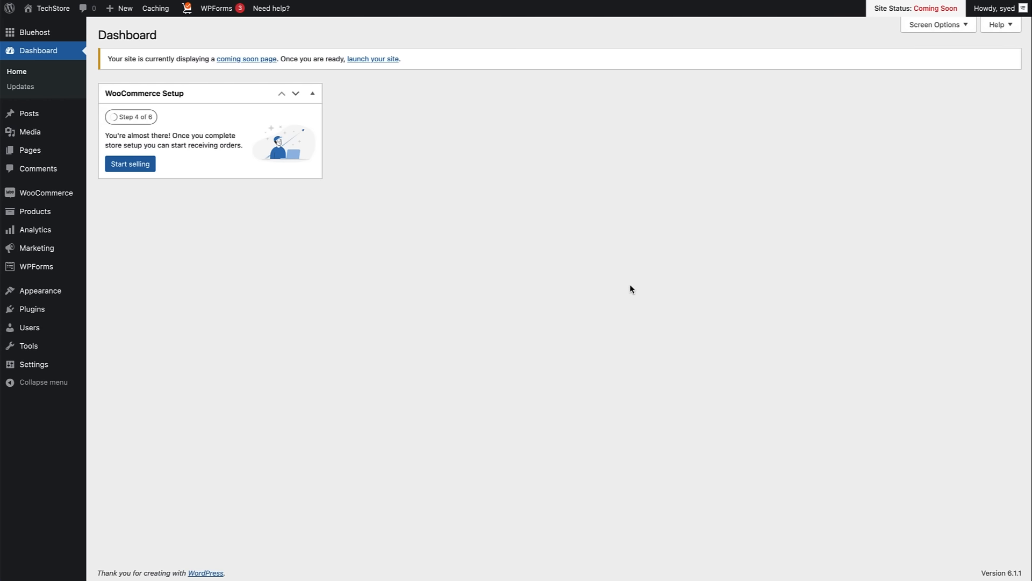
# Look through the store's product list and the list of blog posts.
pyautogui.click(54, 216)
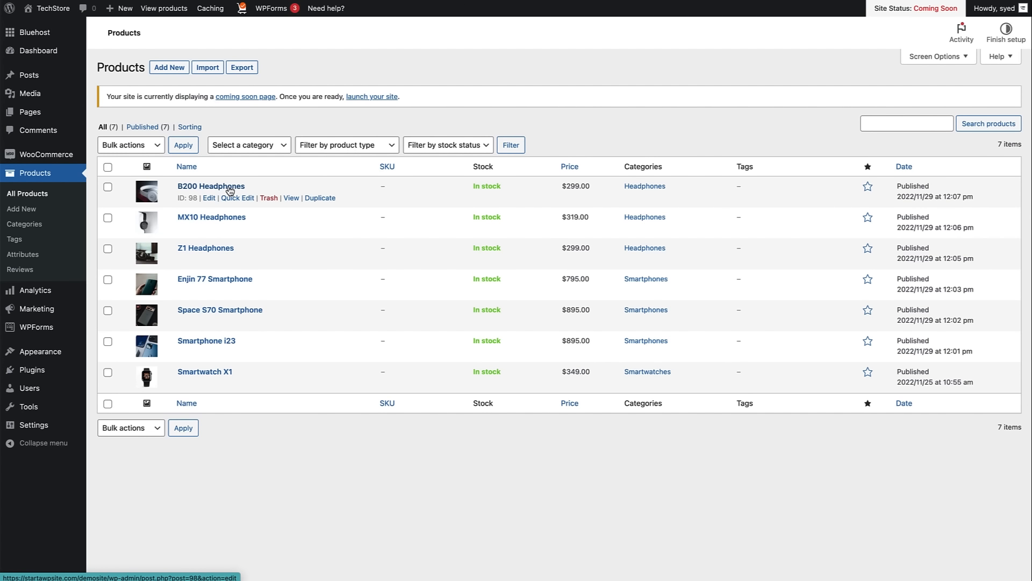
pyautogui.click(50, 83)
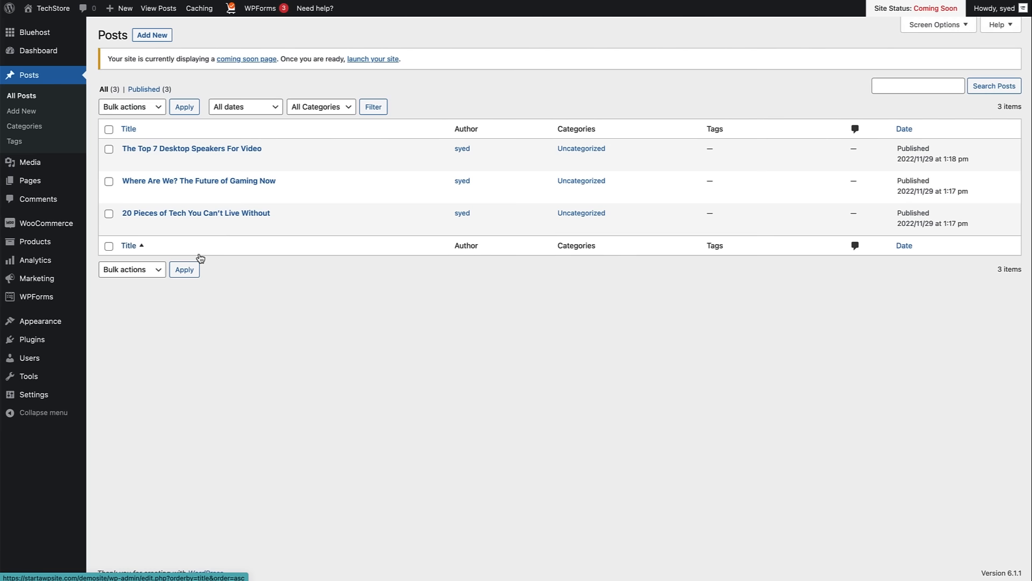
# Set the WooCommerce shop page to Store in the product settings and save the changes.
pyautogui.moveTo(39, 230)
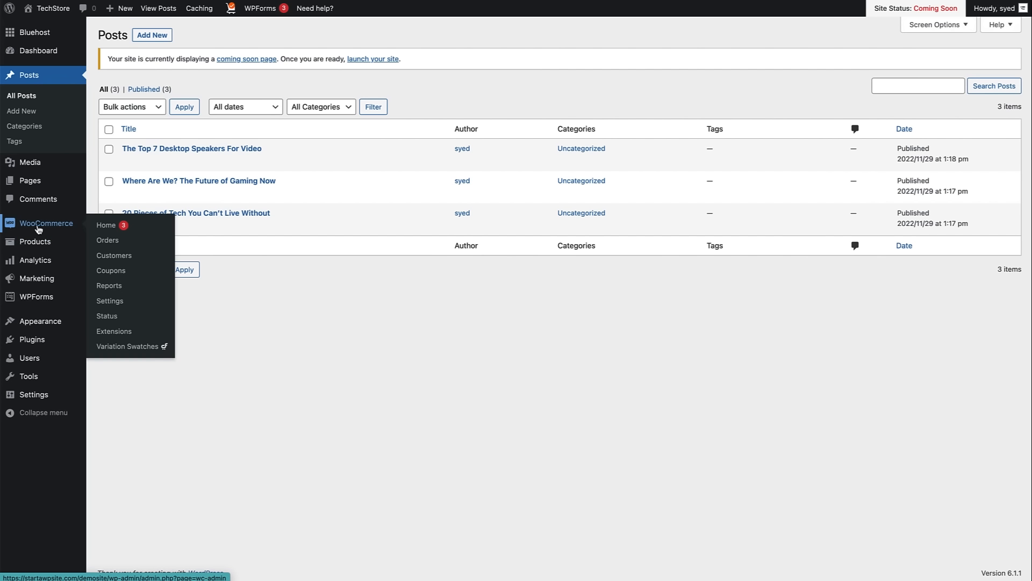
pyautogui.click(129, 304)
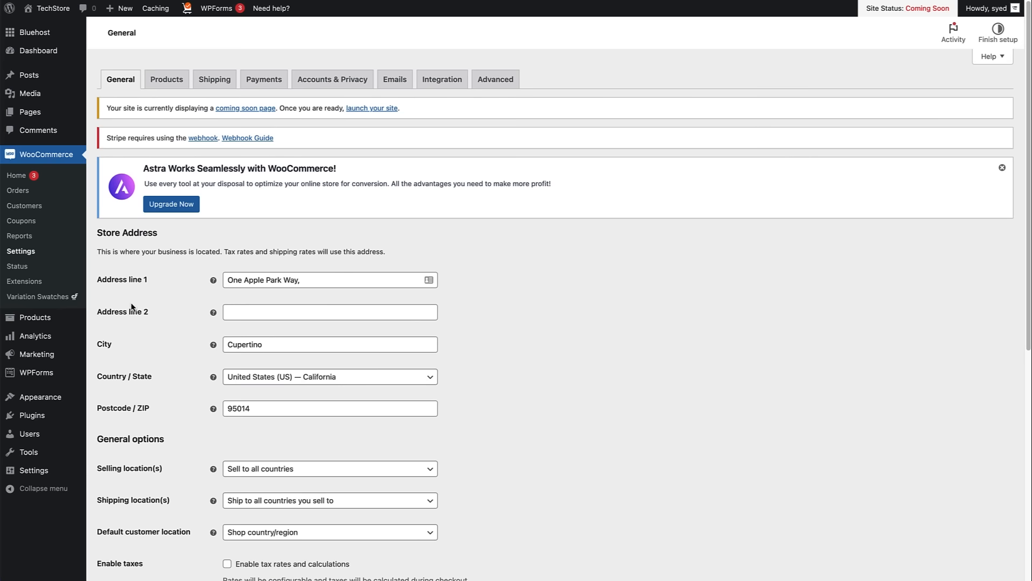
pyautogui.click(176, 90)
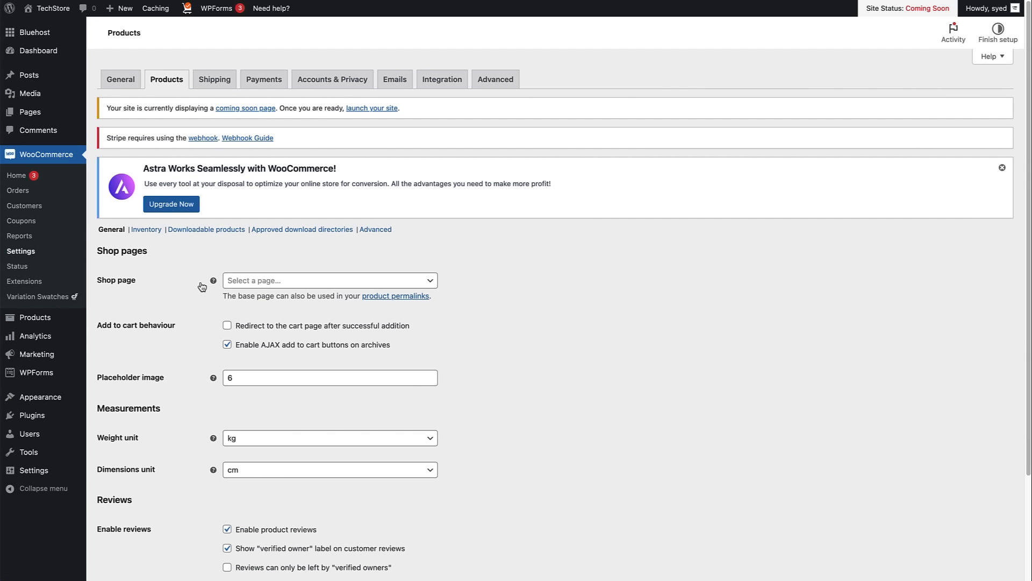
pyautogui.click(264, 285)
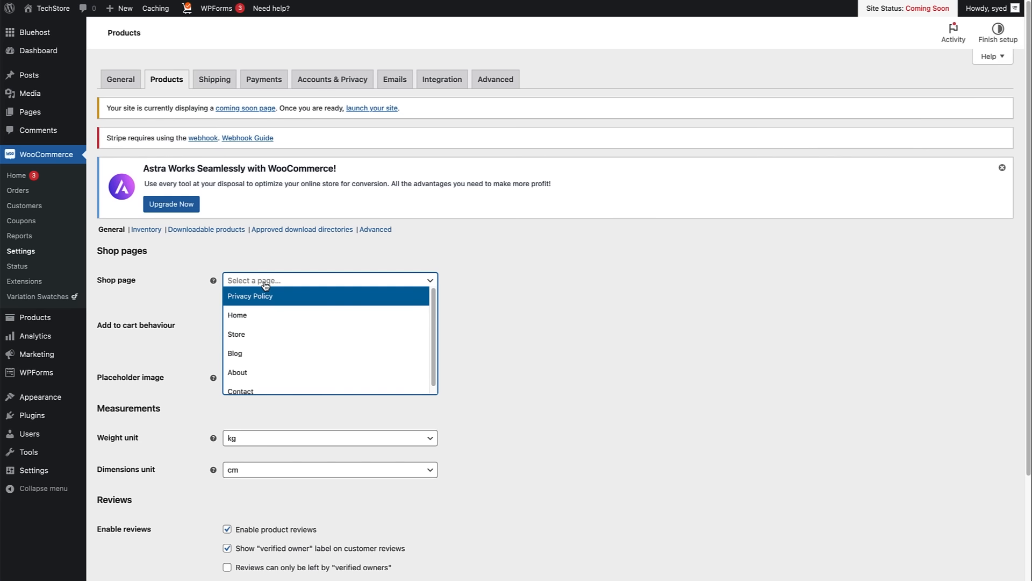
pyautogui.click(254, 334)
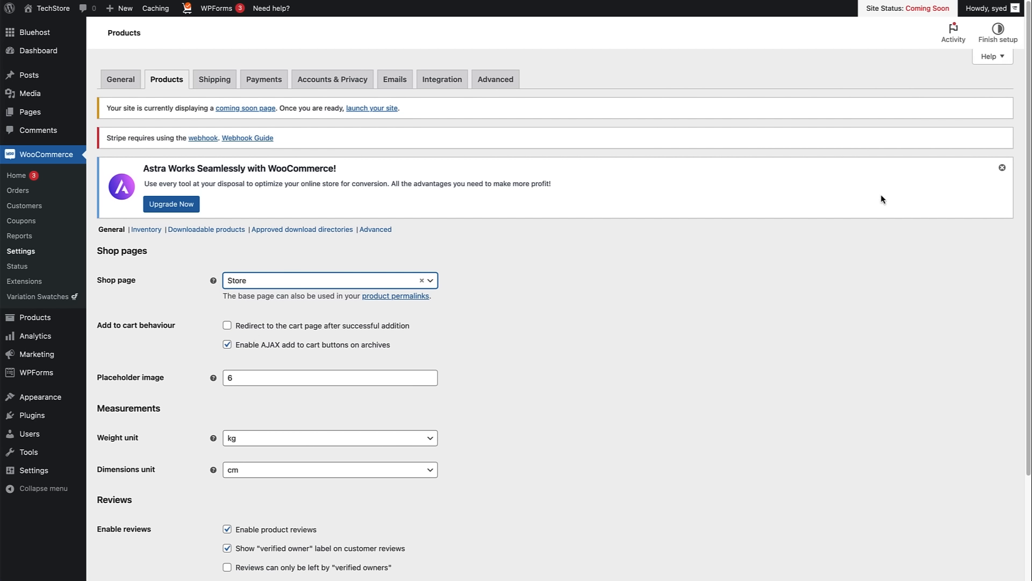
pyautogui.moveTo(1022, 187); pyautogui.dragTo(998, 375)
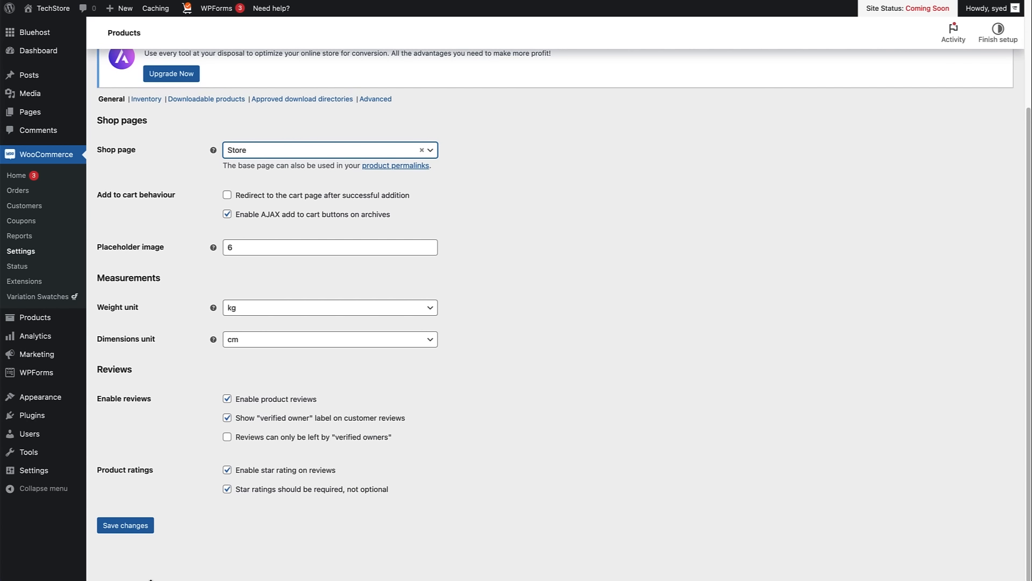
pyautogui.click(122, 528)
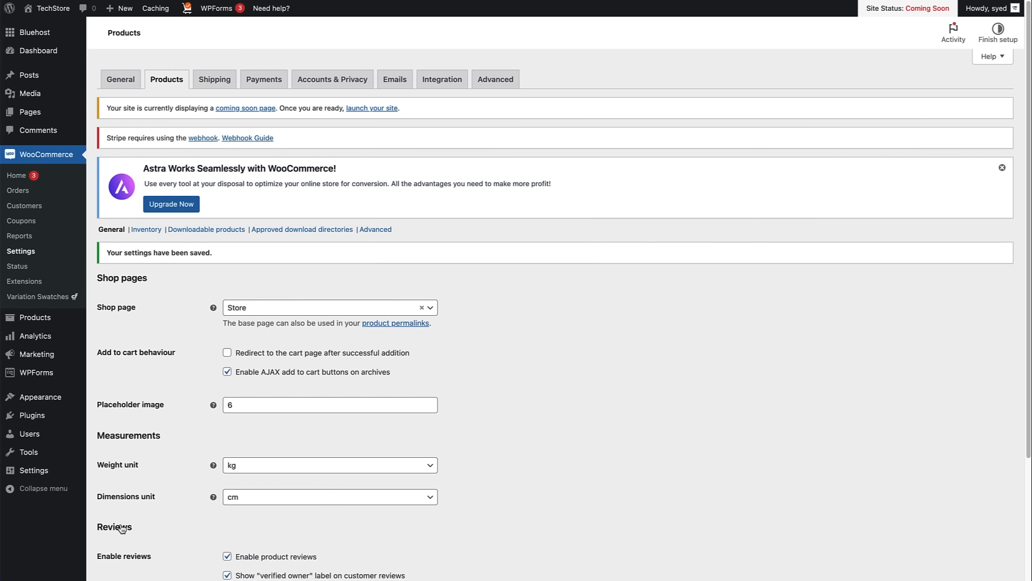
# Allow customers to log in during checkout and create accounts at checkout and on the "My account" page, and save the account settings.
pyautogui.click(344, 90)
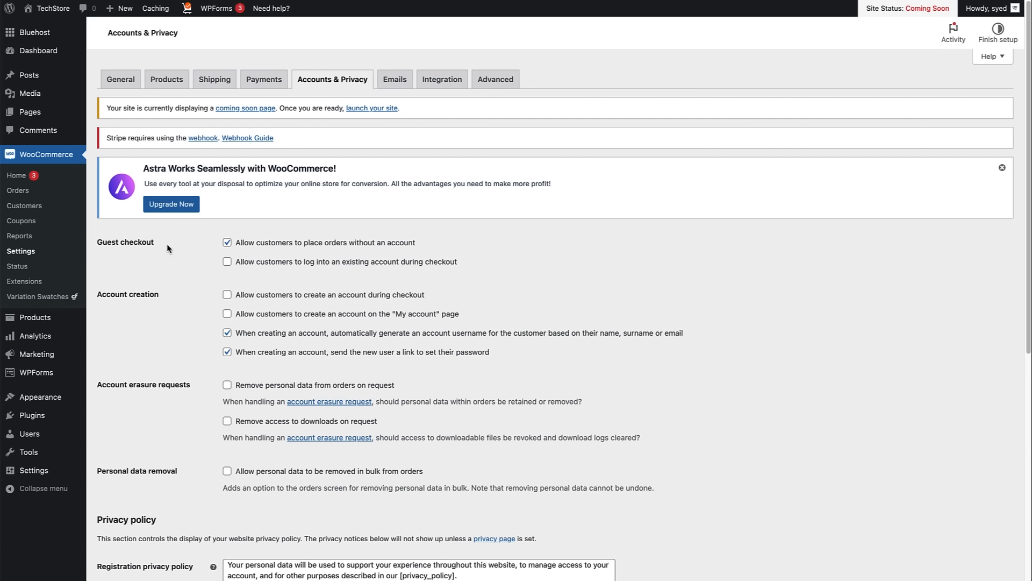
pyautogui.click(227, 262)
pyautogui.click(227, 295)
pyautogui.click(227, 314)
pyautogui.moveTo(1026, 215); pyautogui.dragTo(1002, 443)
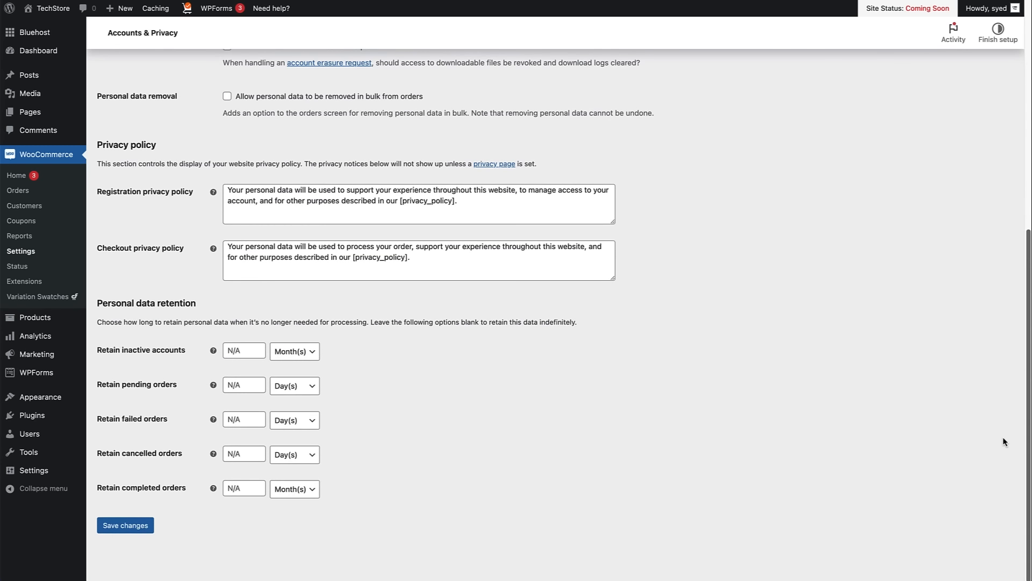
pyautogui.click(119, 525)
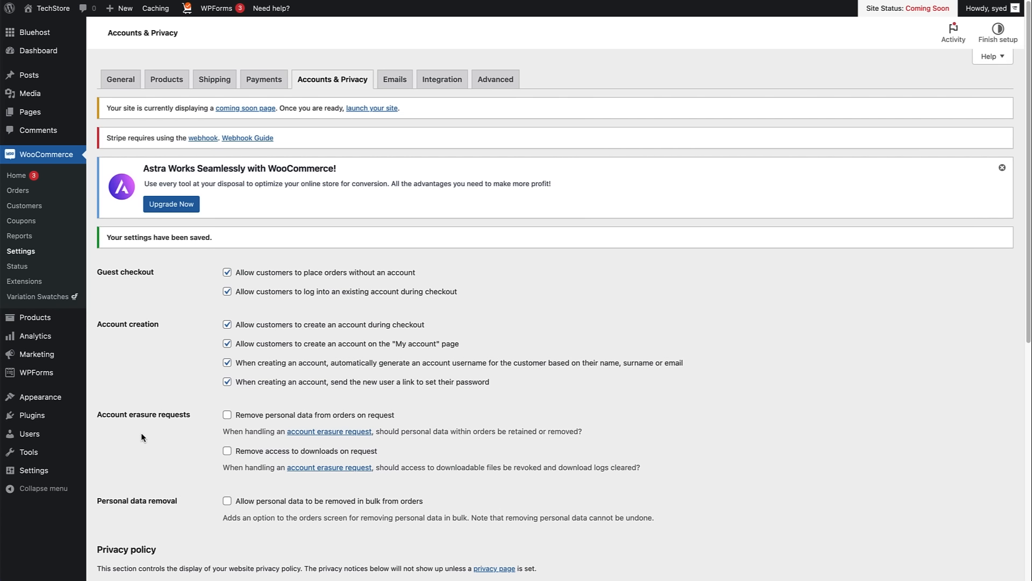
# Run the WooCommerce status tool that creates the default WooCommerce pages and check the site's page list.
pyautogui.click(28, 267)
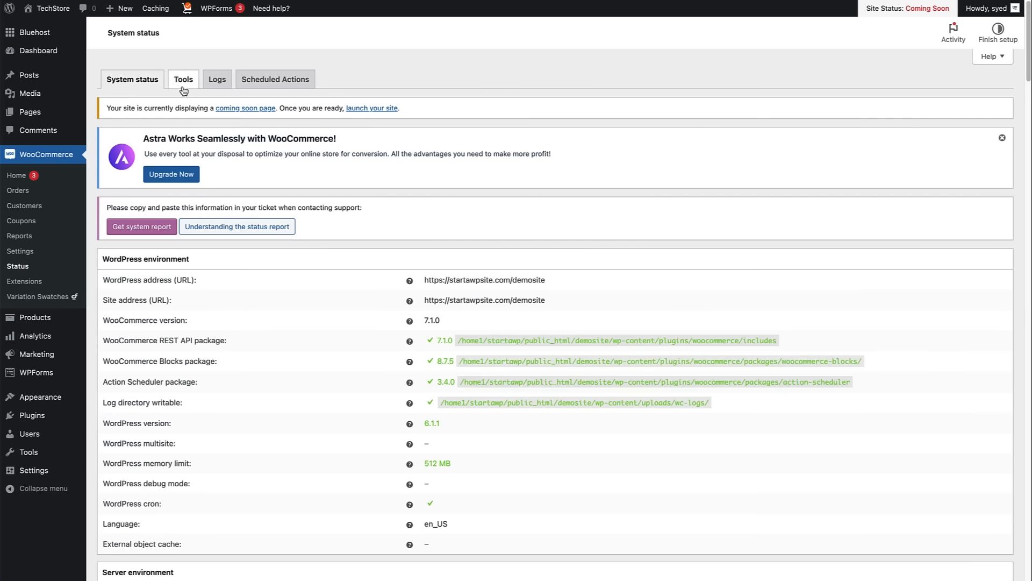
pyautogui.click(183, 89)
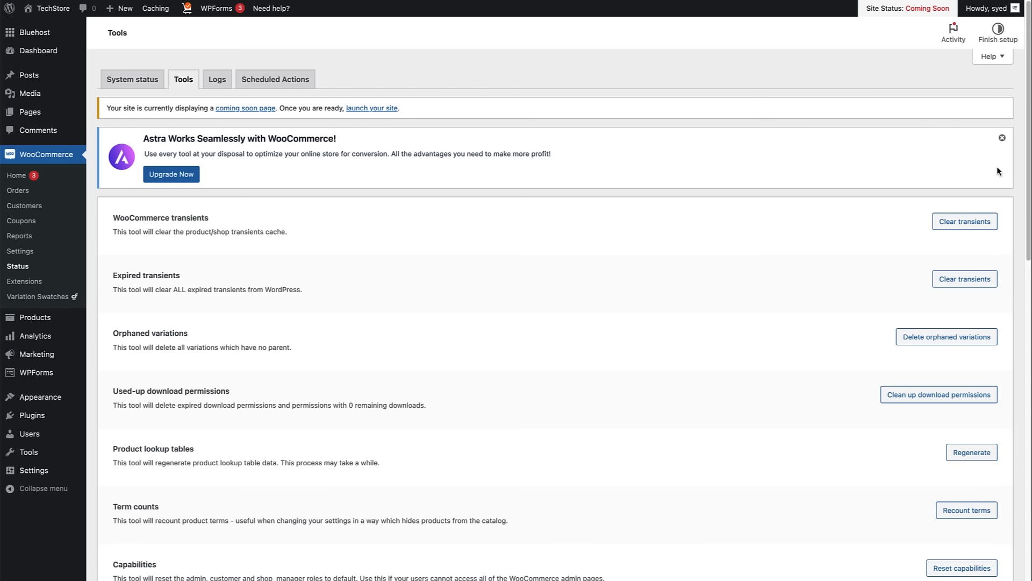
pyautogui.moveTo(1027, 152); pyautogui.dragTo(1027, 307)
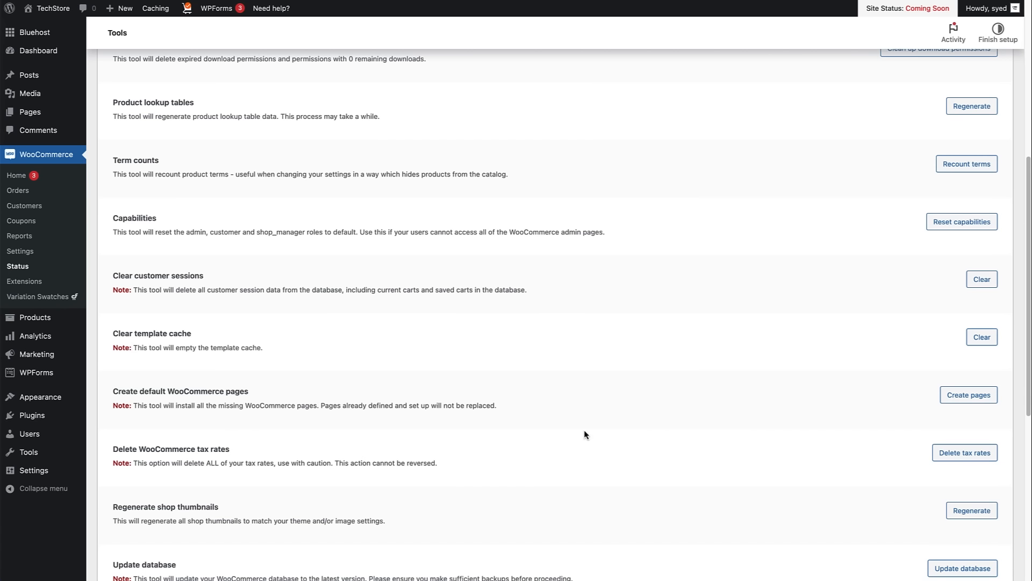
pyautogui.click(952, 402)
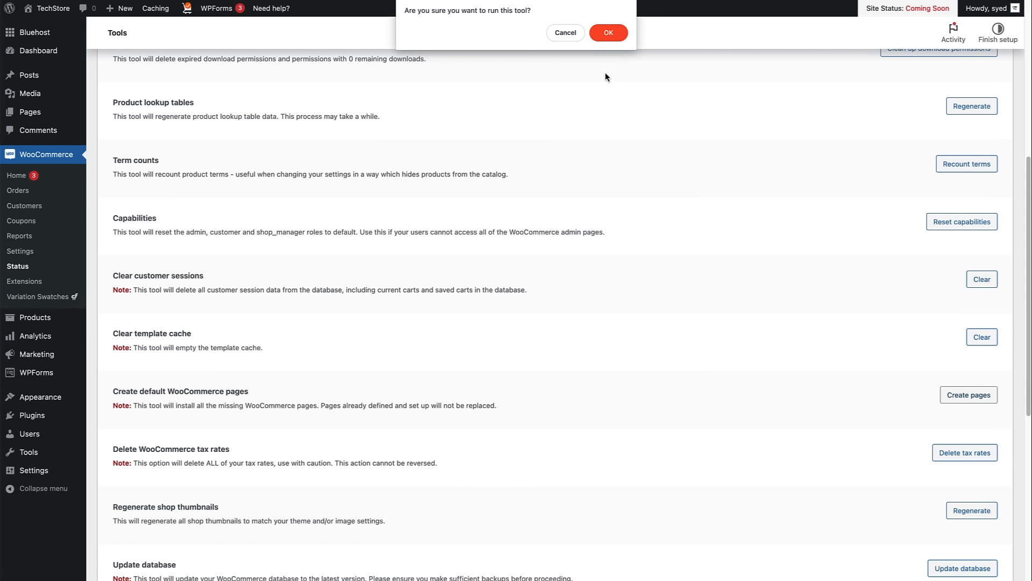
pyautogui.click(606, 33)
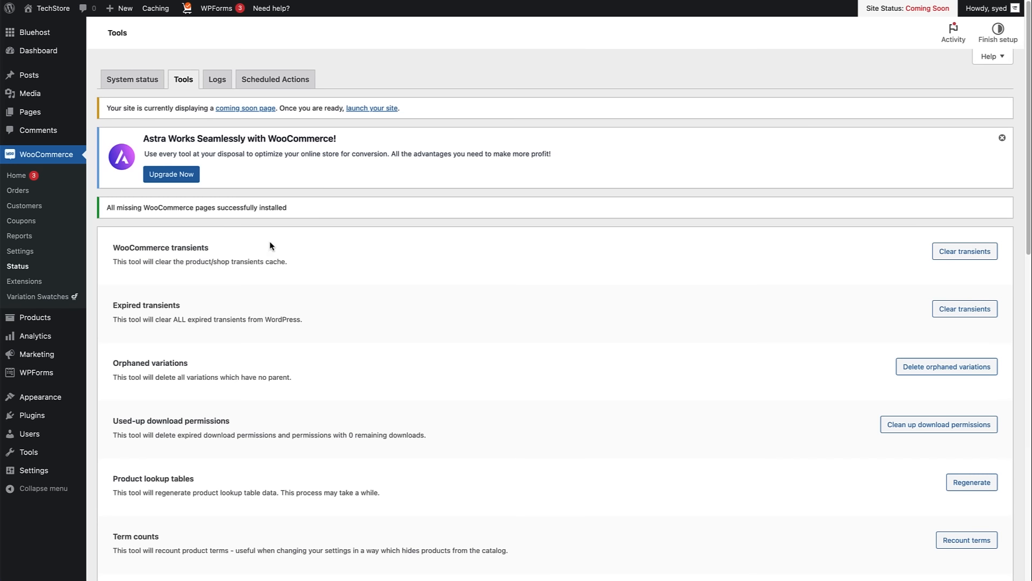
pyautogui.click(22, 113)
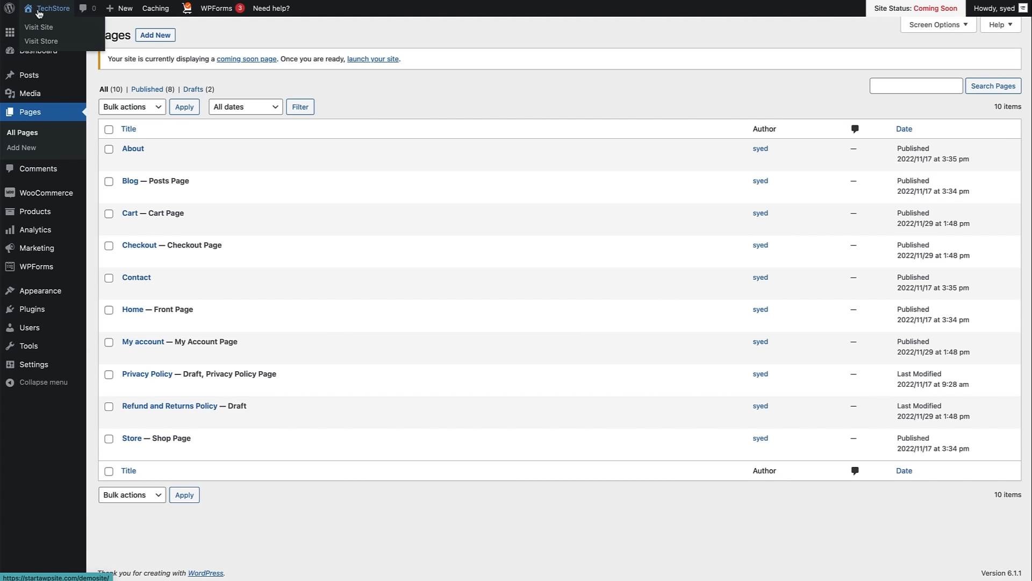
# Open the site's Home page for editing and search the available blocks for "cont" to find the Container block.
pyautogui.click(39, 14)
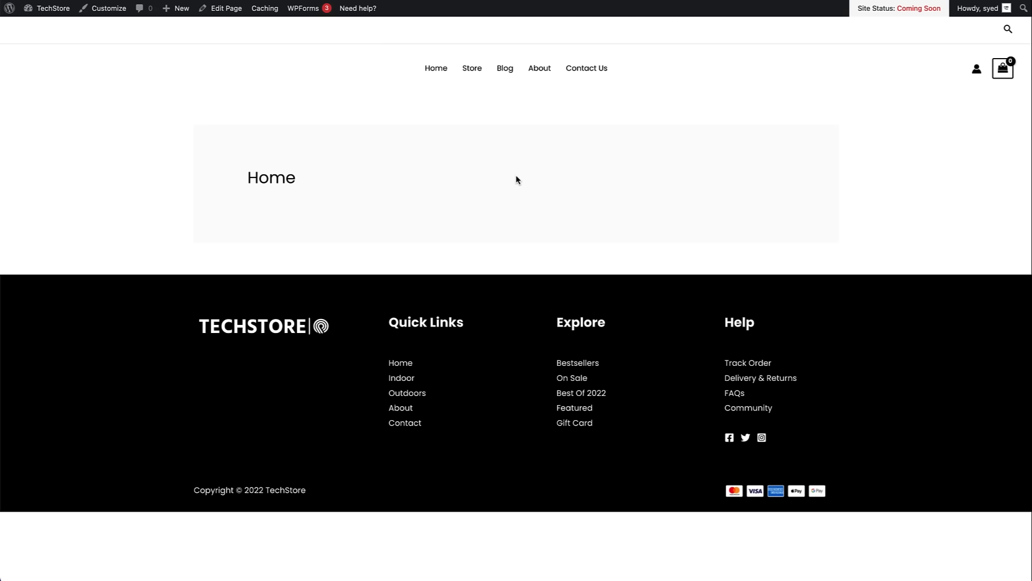
pyautogui.click(230, 14)
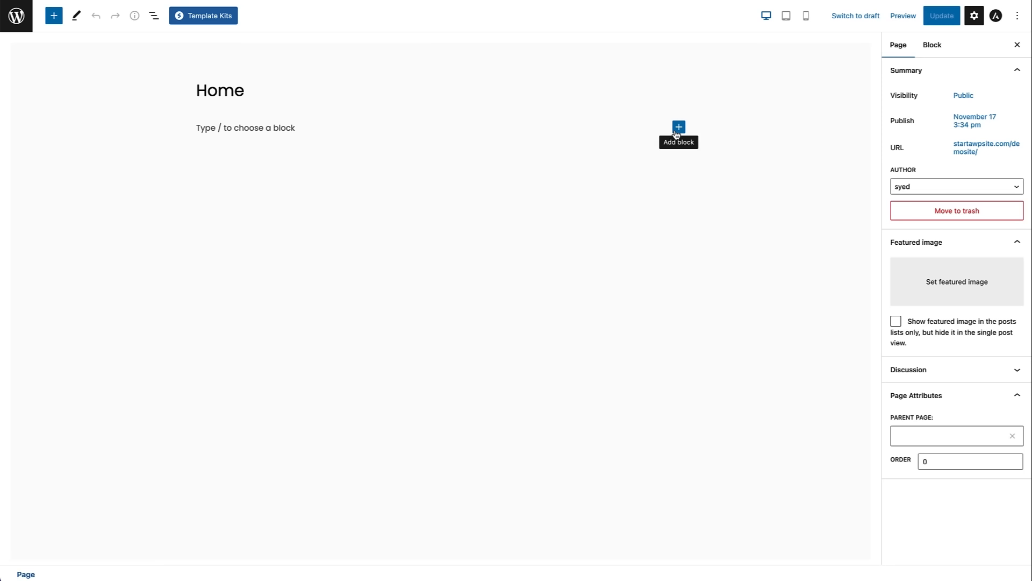
pyautogui.click(678, 128)
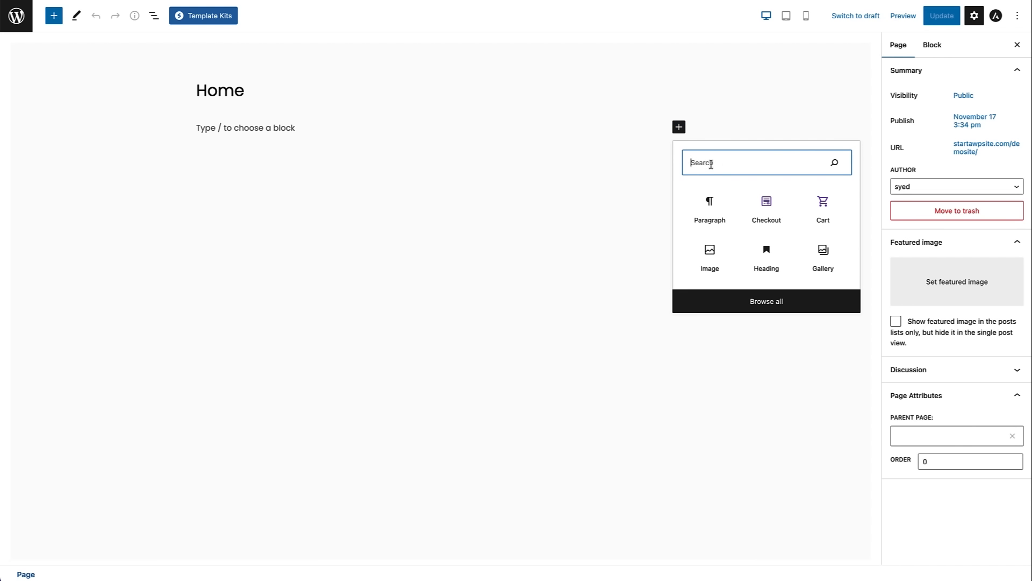
pyautogui.write('cont')
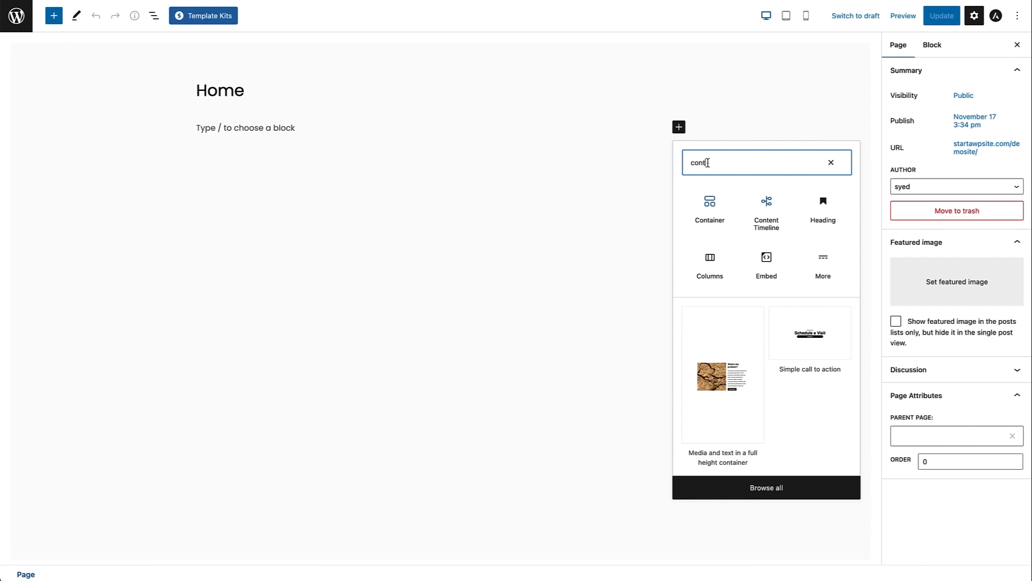
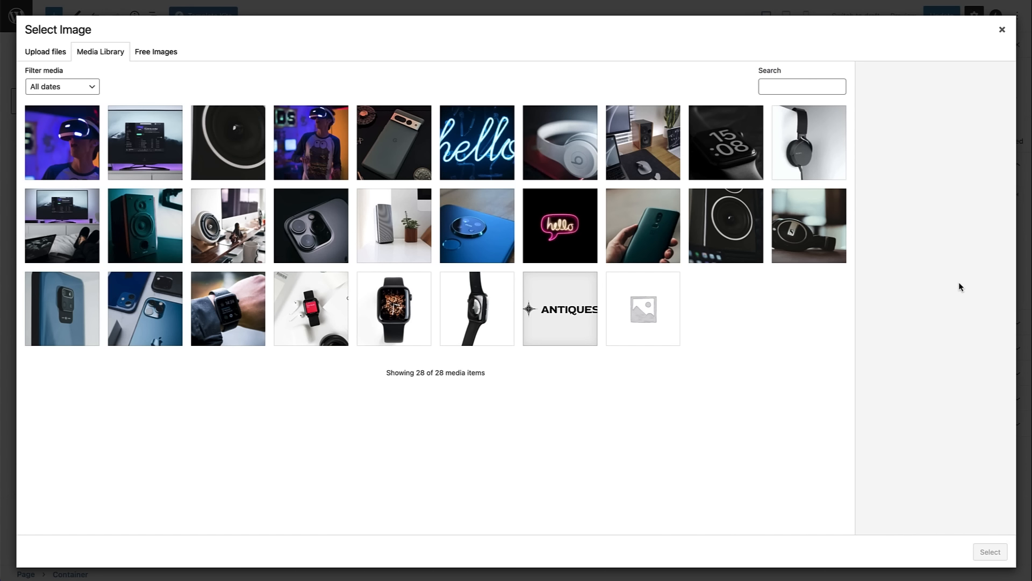
# Use the dark phone camera photo from the media library as the container's background, positioned at 49% left and 34% top.
pyautogui.click(303, 222)
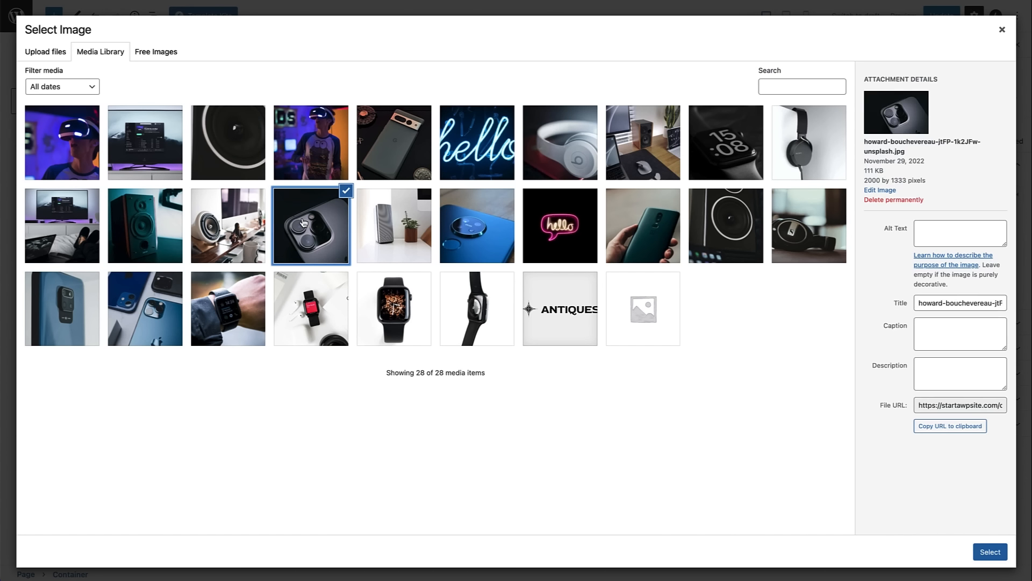
pyautogui.click(982, 551)
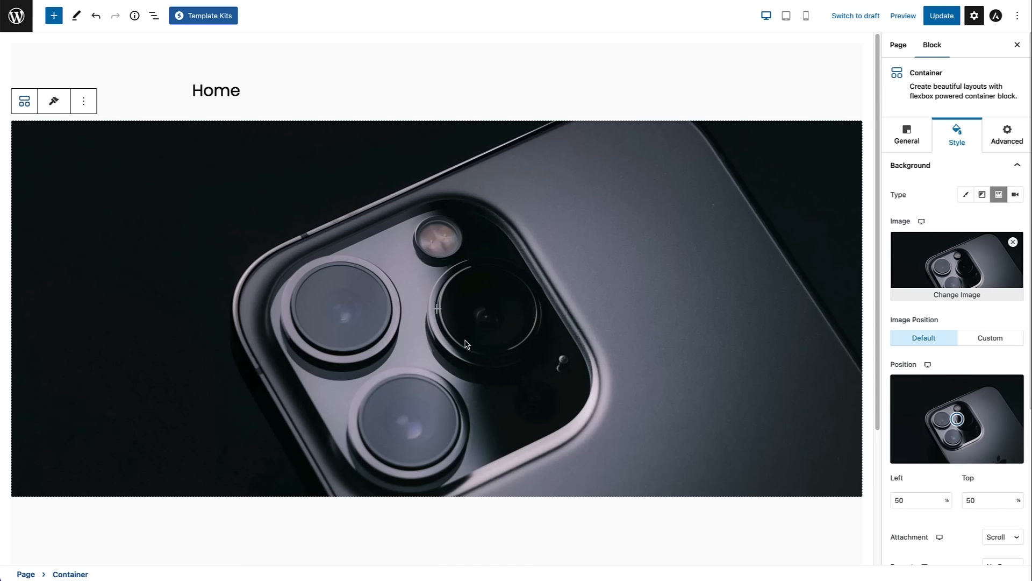
pyautogui.scroll(-5, 1022, 420)
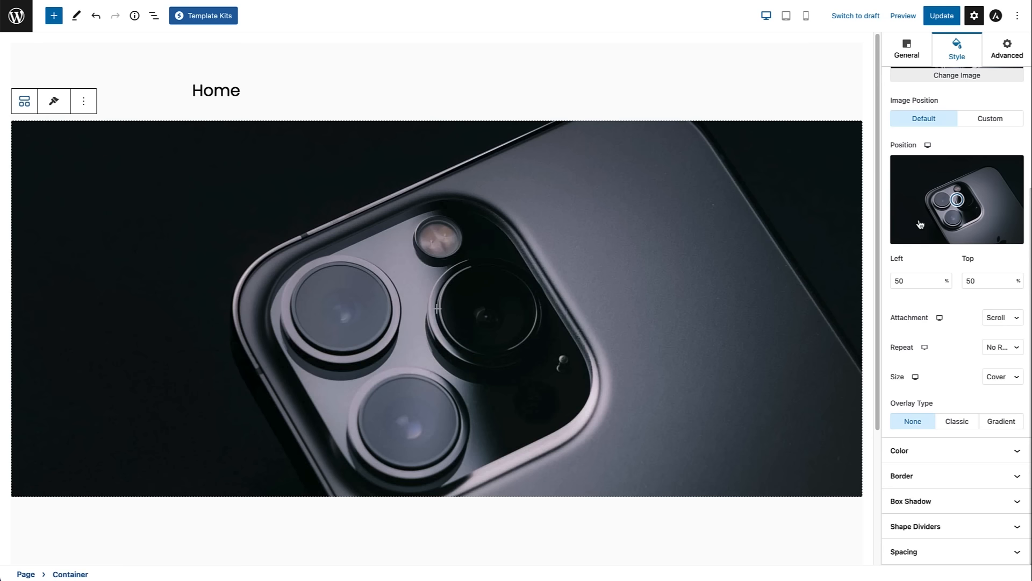
pyautogui.moveTo(957, 199)
pyautogui.mouseDown()
pyautogui.moveTo(936, 197)
pyautogui.moveTo(955, 185)
pyautogui.mouseUp()
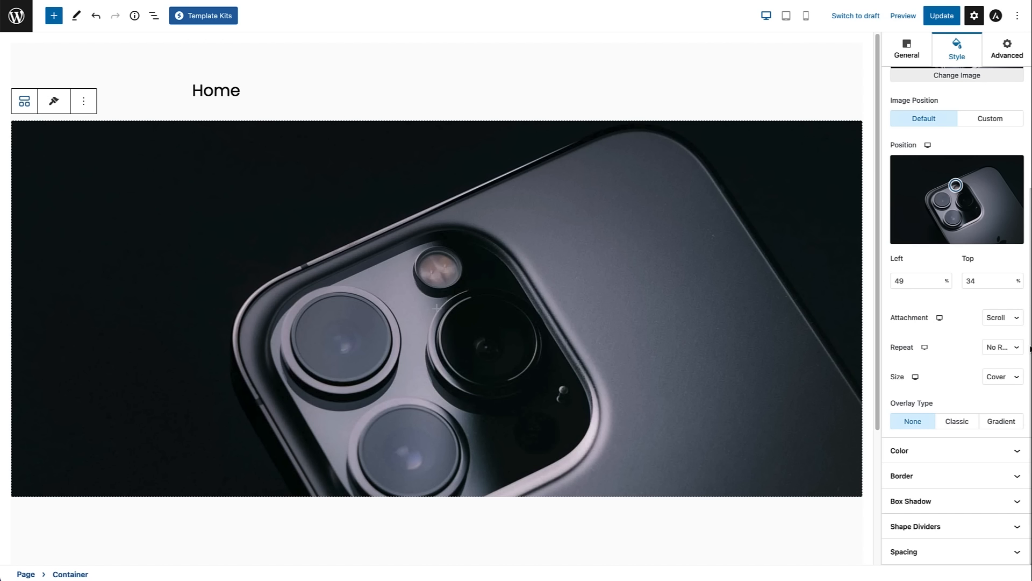
# Add a Classic overlay to the container's background image in dark gray 424242 with roughly one-third opacity.
pyautogui.click(953, 420)
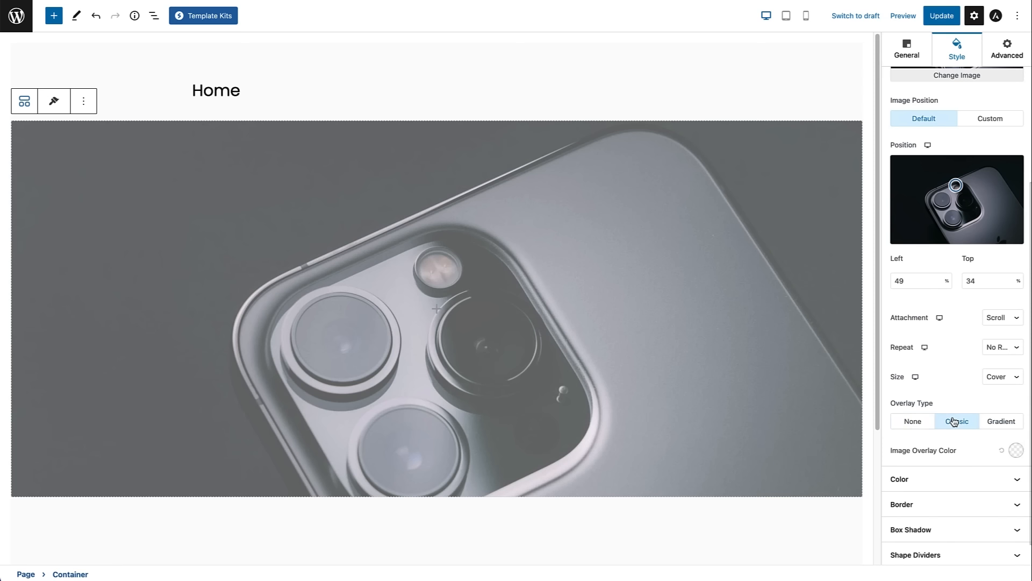
pyautogui.click(1016, 450)
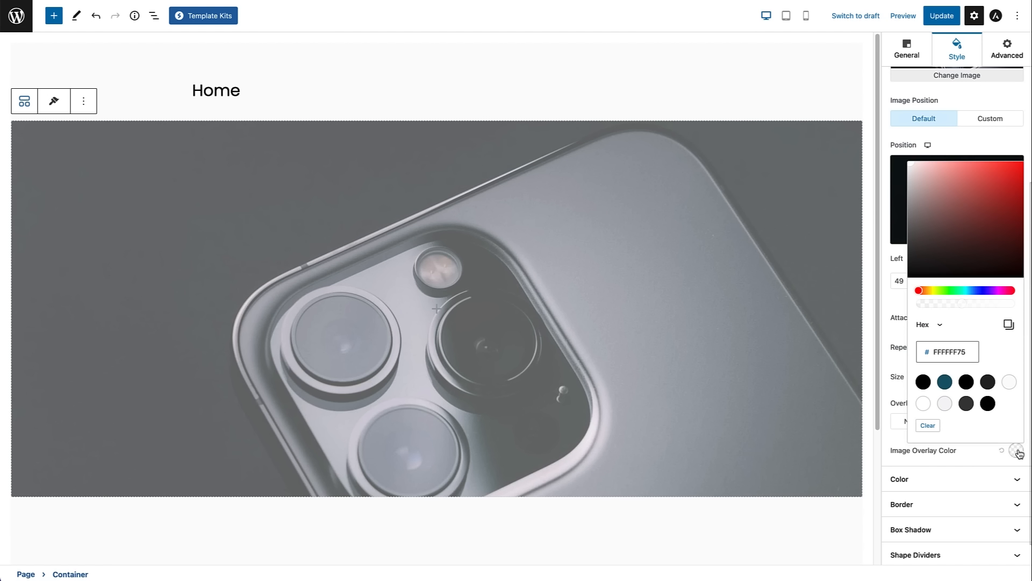
pyautogui.click(966, 404)
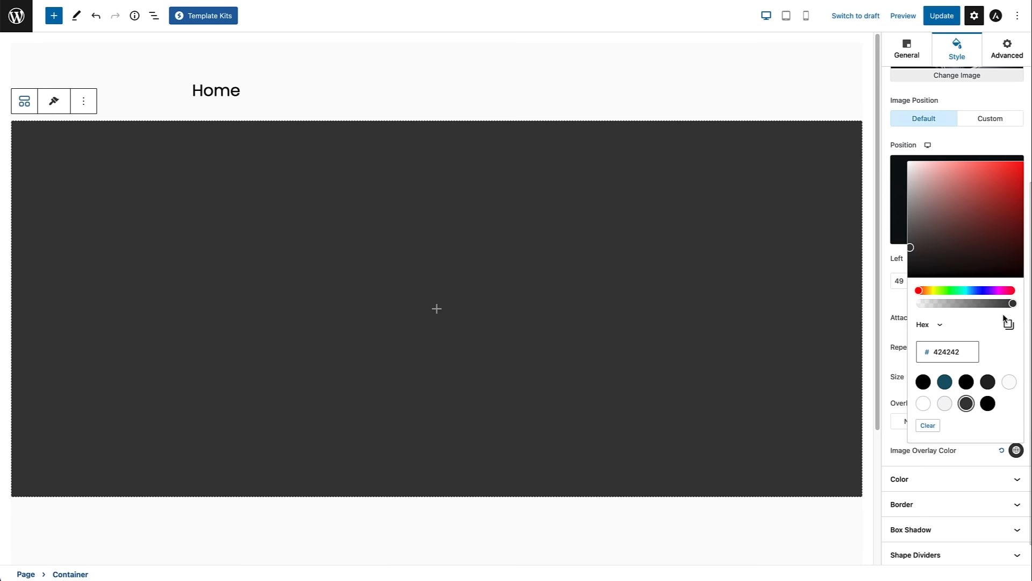
pyautogui.moveTo(1013, 303); pyautogui.dragTo(951, 304)
pyautogui.click(988, 449)
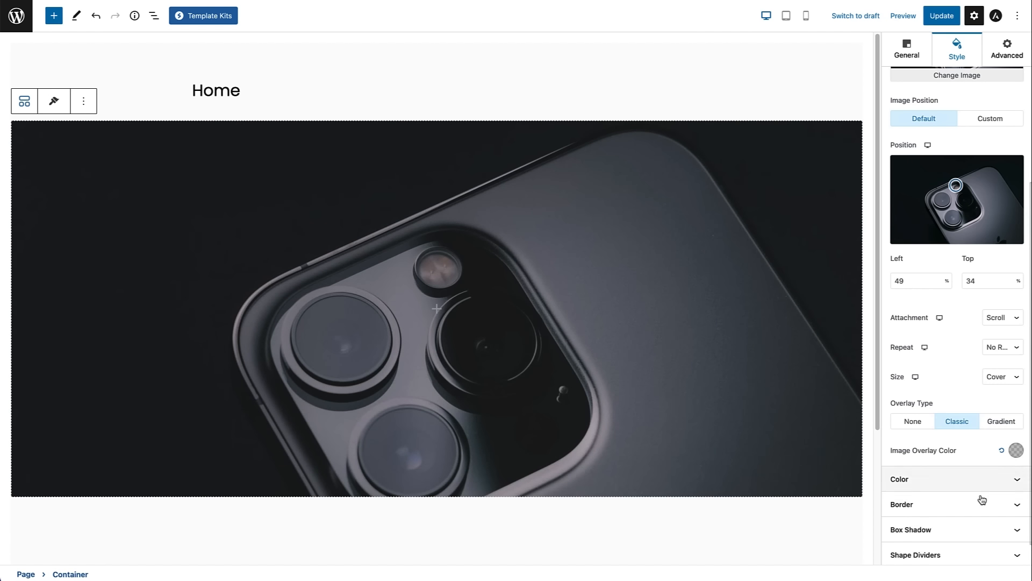
pyautogui.scroll(2, 993, 515)
pyautogui.scroll(3, 993, 518)
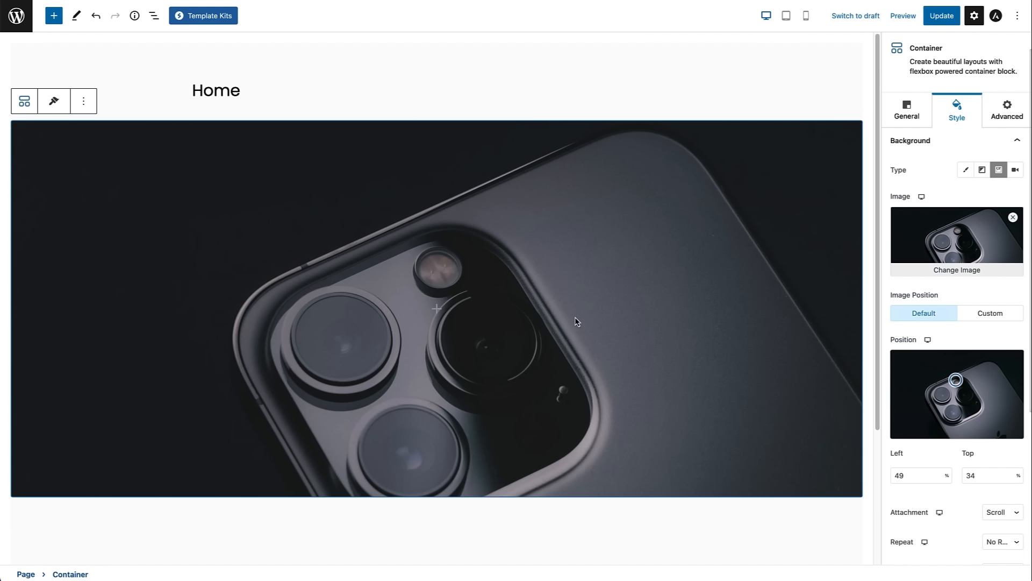
# Insert a Columns block with the 50 / 50 layout inside the dark phone photo container.
pyautogui.click(436, 312)
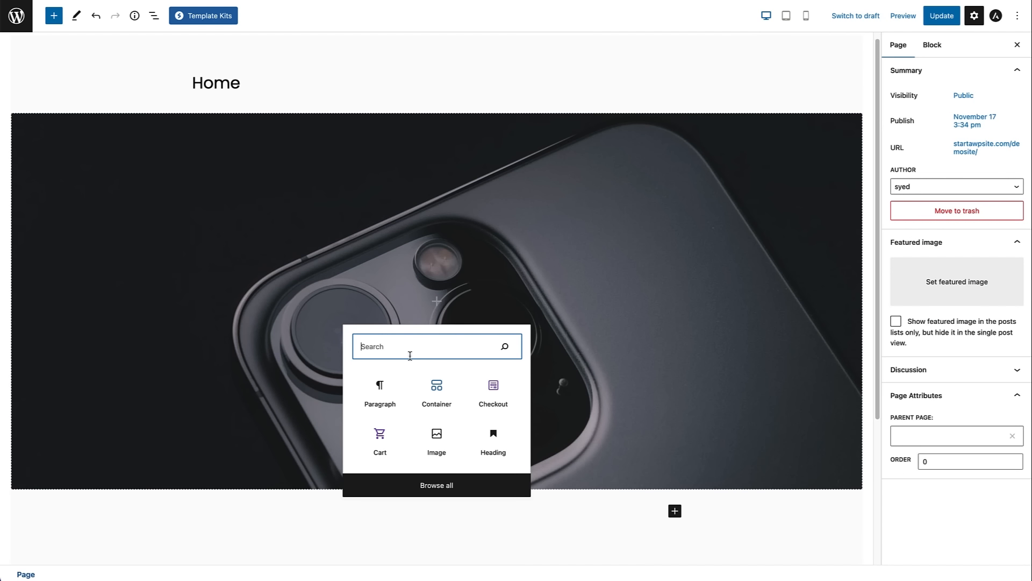
pyautogui.write('col')
pyautogui.click(358, 378)
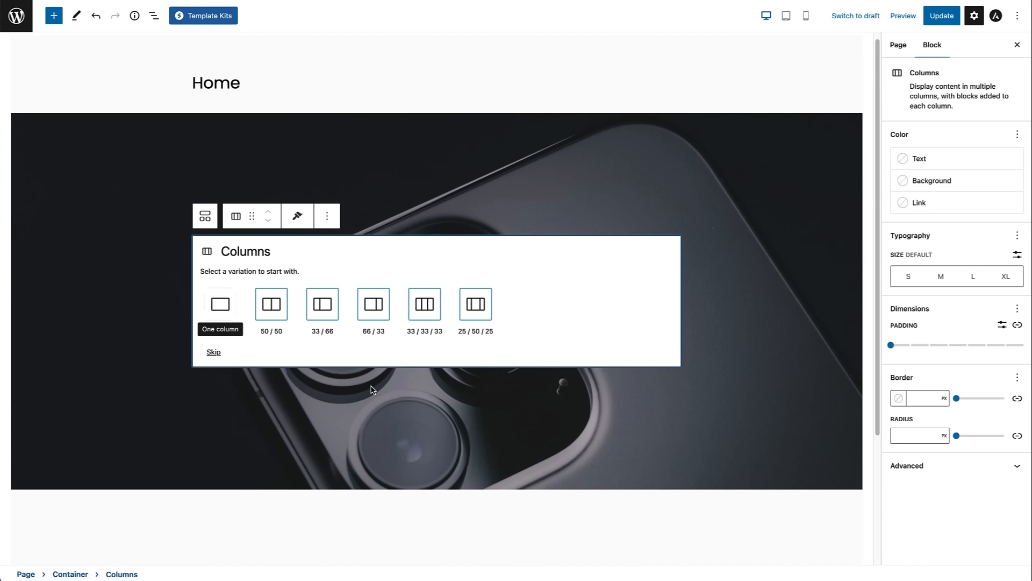
pyautogui.click(270, 307)
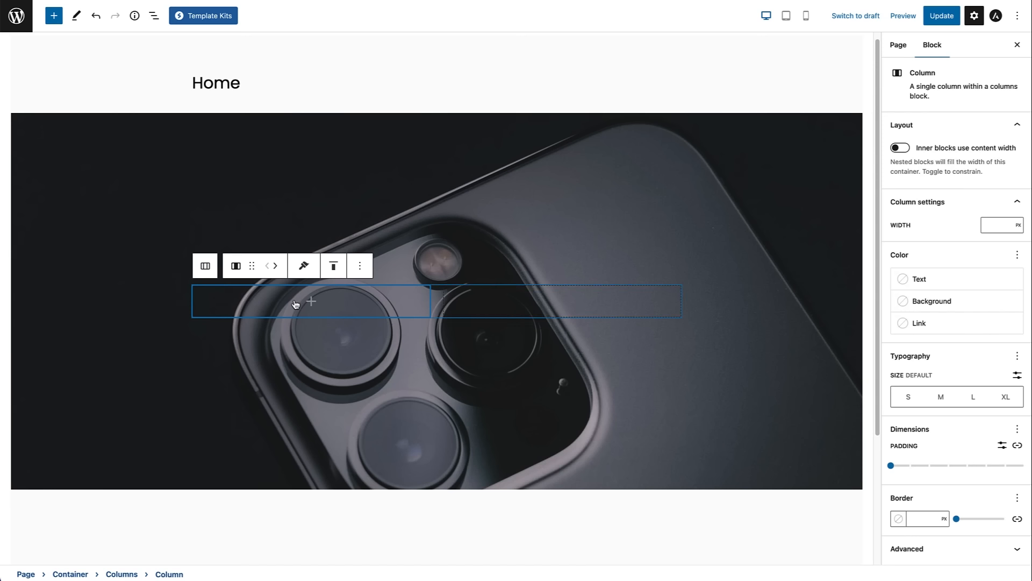
pyautogui.click(520, 310)
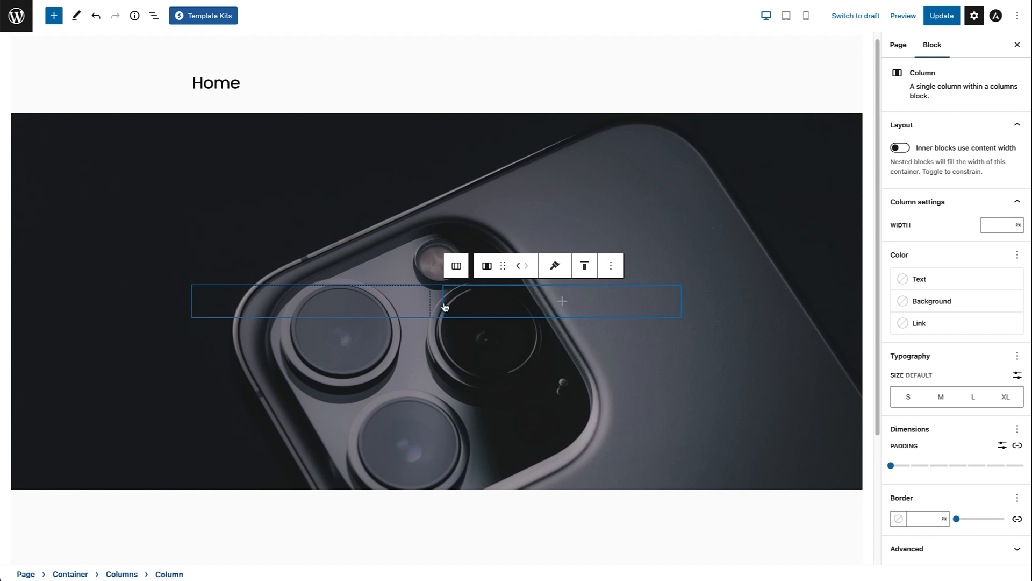
pyautogui.click(318, 306)
pyautogui.click(511, 310)
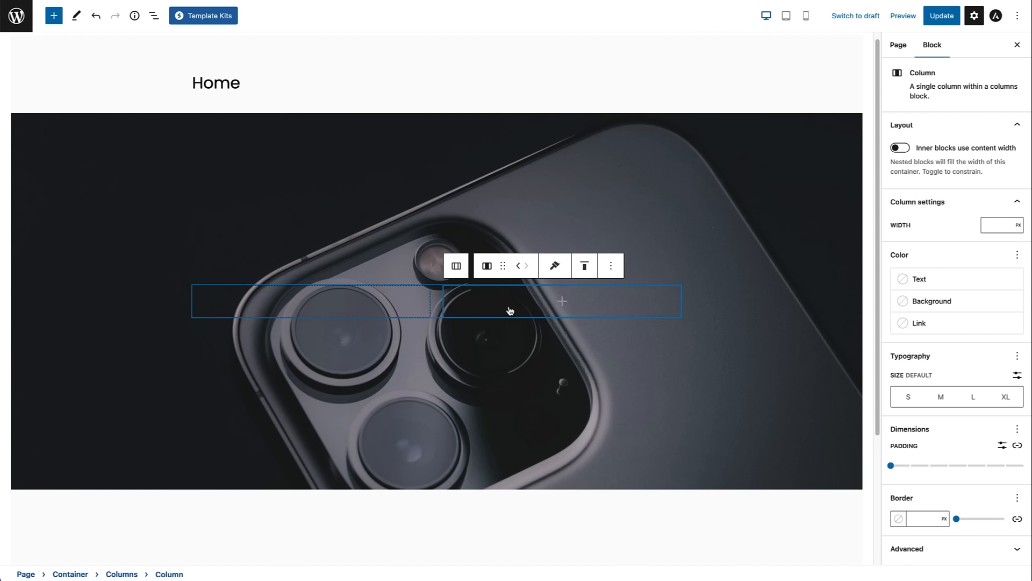
# Add the heading "The Best Tech & Gadgets for Your Home" to the first column and set its text color to white.
pyautogui.click(297, 304)
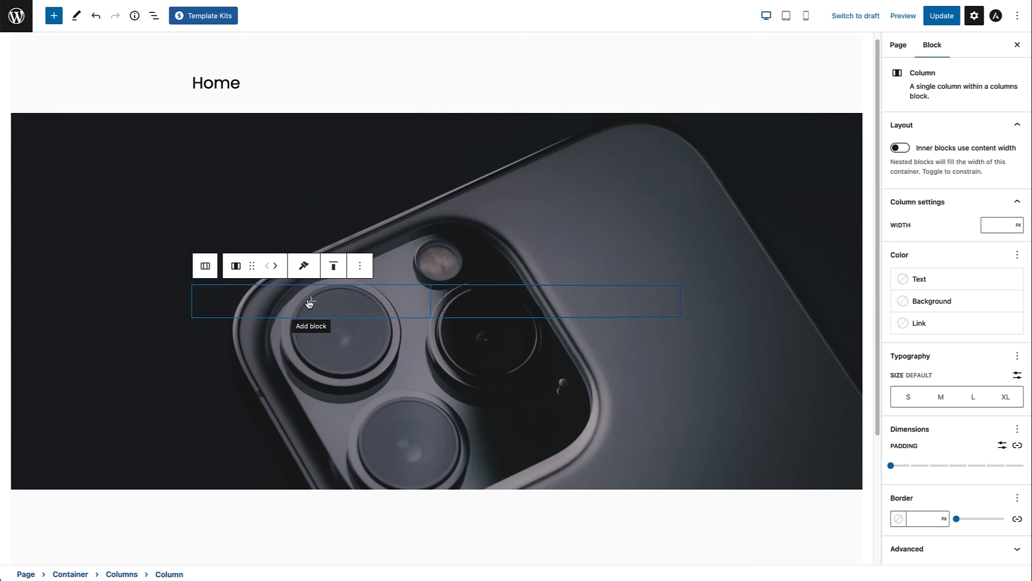
pyautogui.click(310, 302)
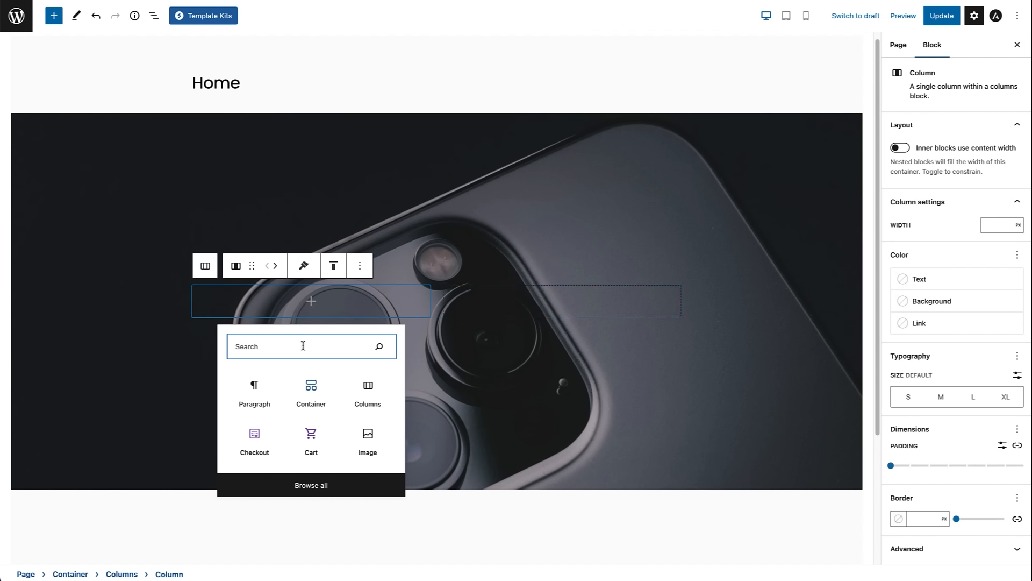
pyautogui.write('heading')
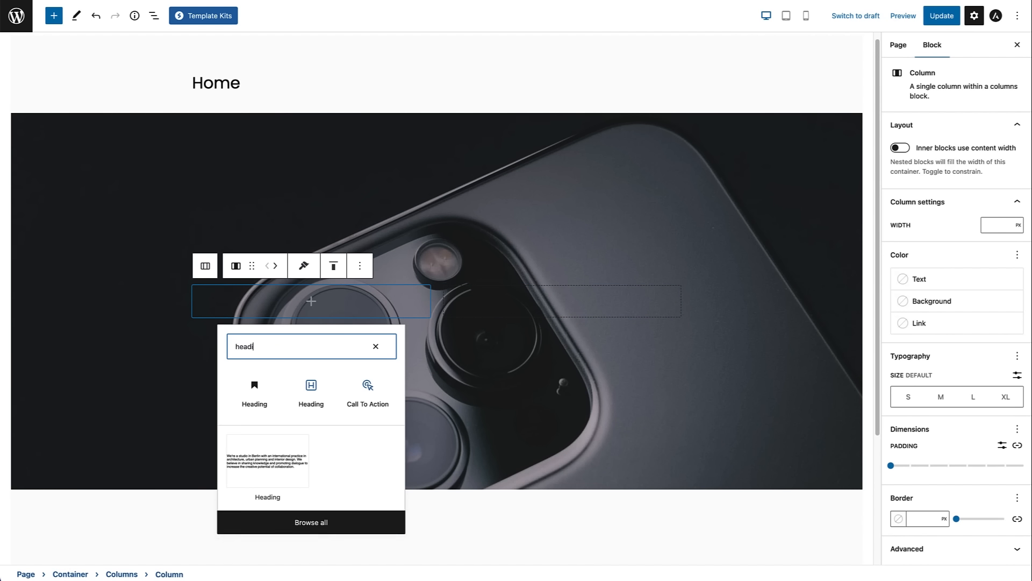
pyautogui.click(265, 392)
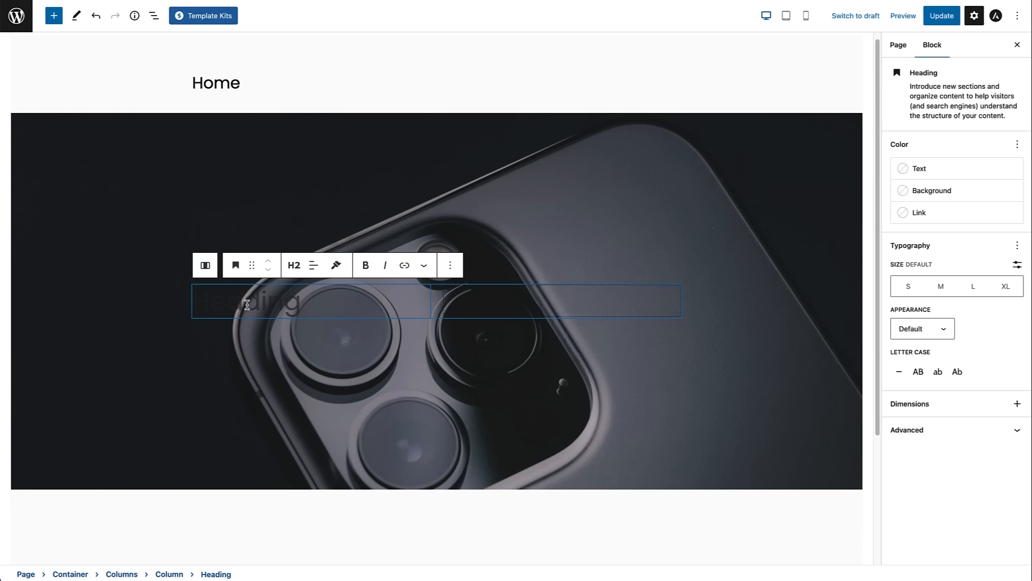
pyautogui.write('The Best Tech & Gadgets for Your Home')
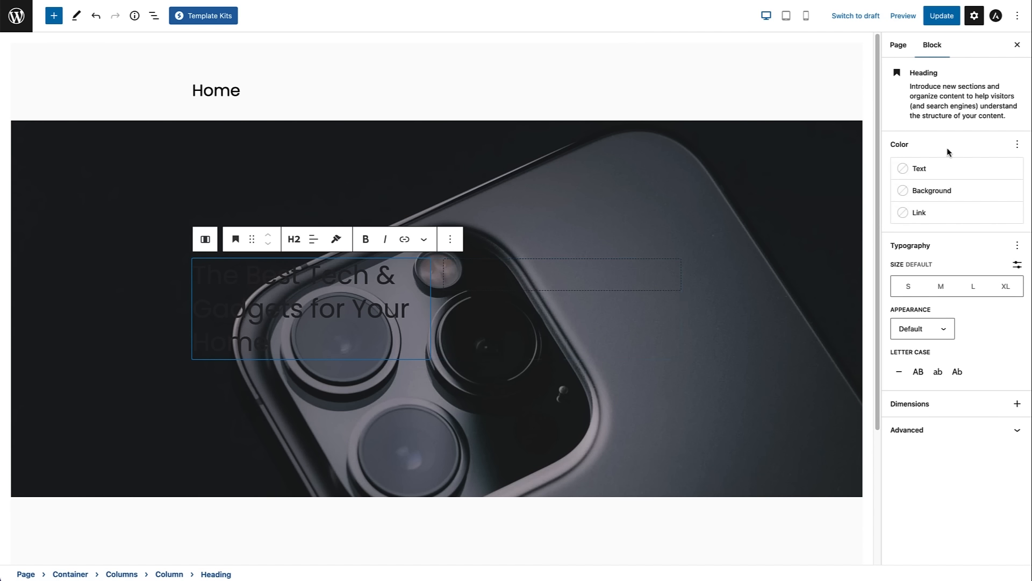
pyautogui.click(927, 171)
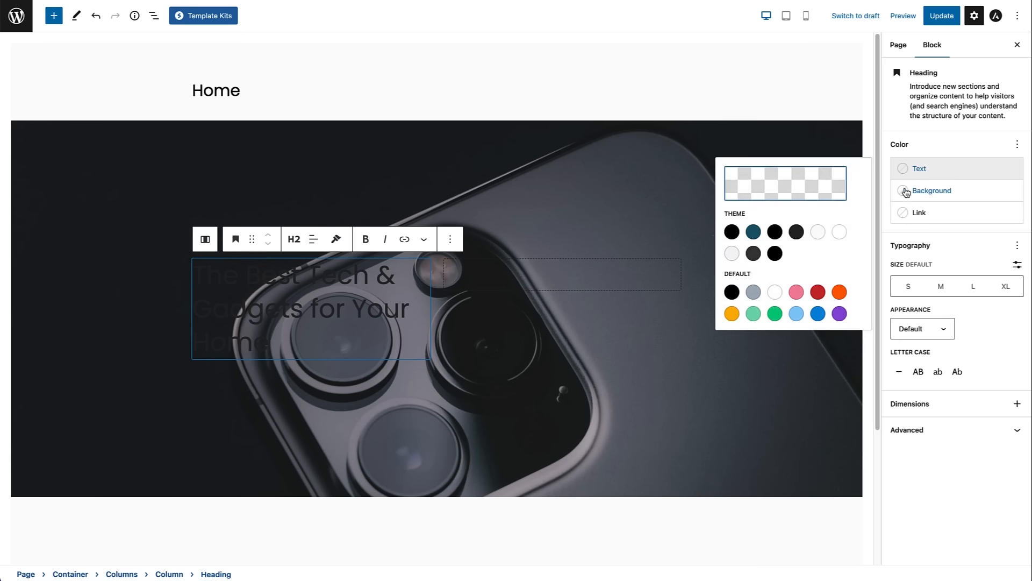
pyautogui.click(841, 233)
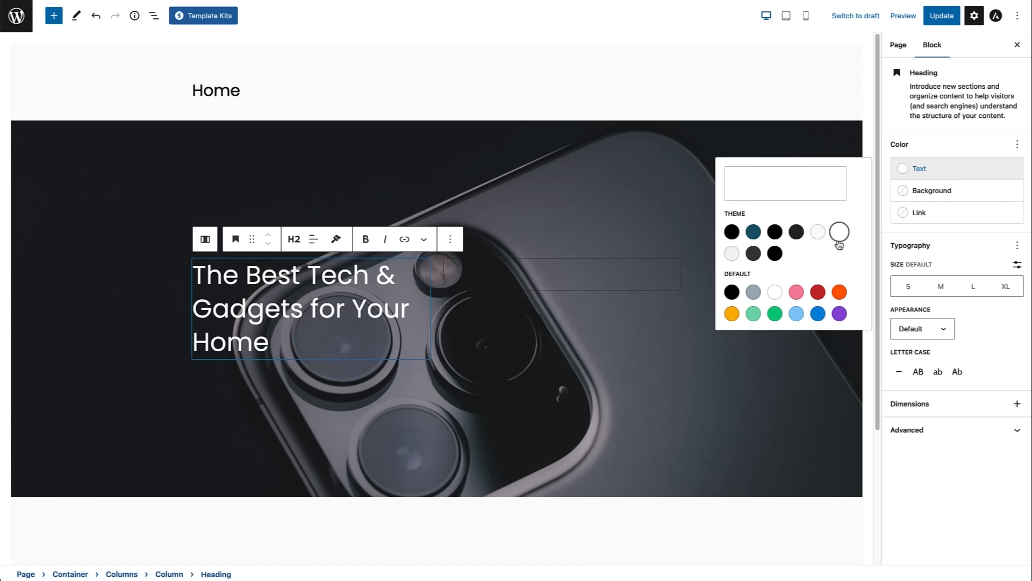
pyautogui.click(362, 348)
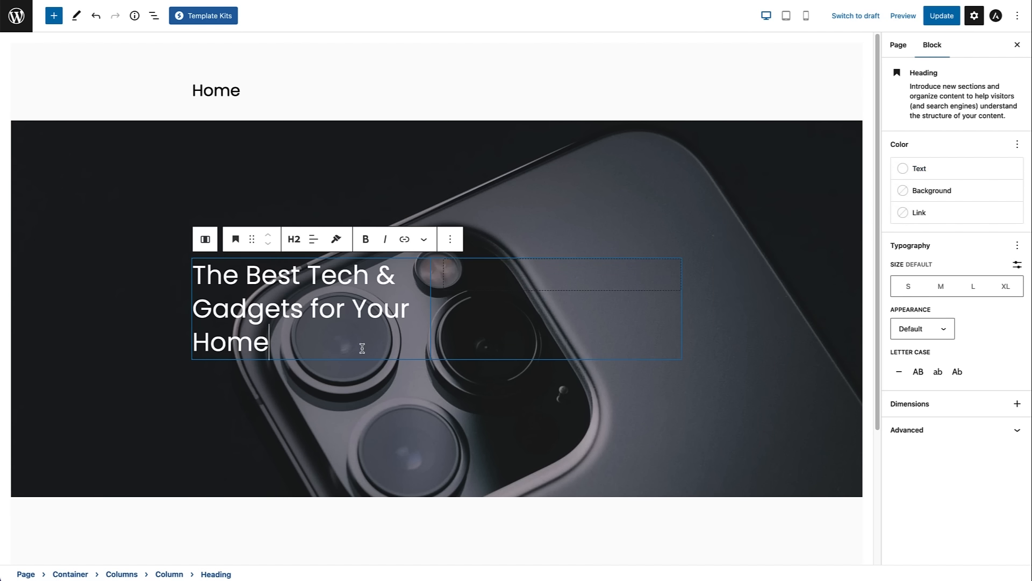
# Add a button labeled "View Store" beneath the heading in the first column.
pyautogui.click(53, 17)
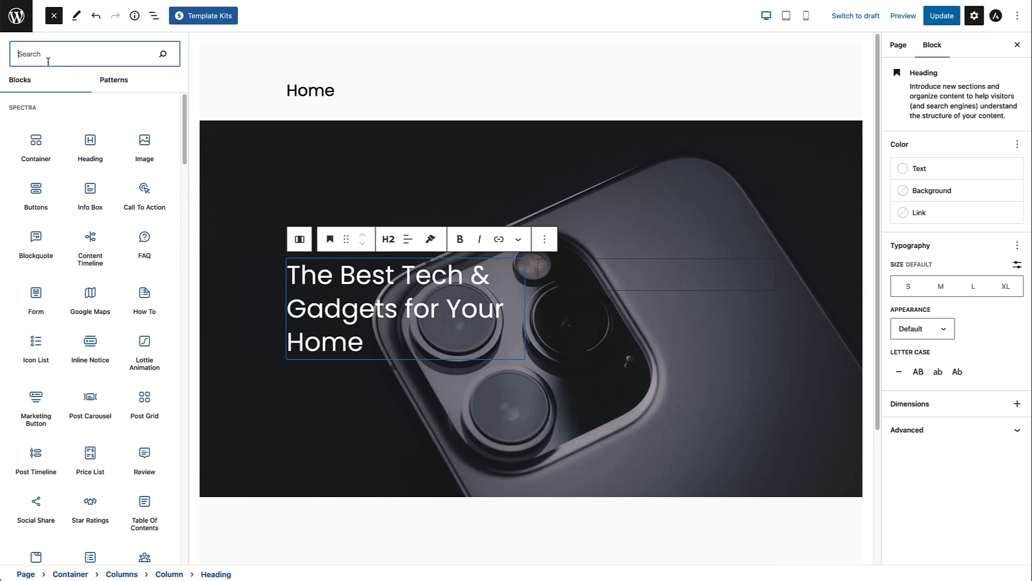
pyautogui.write('button')
pyautogui.click(42, 118)
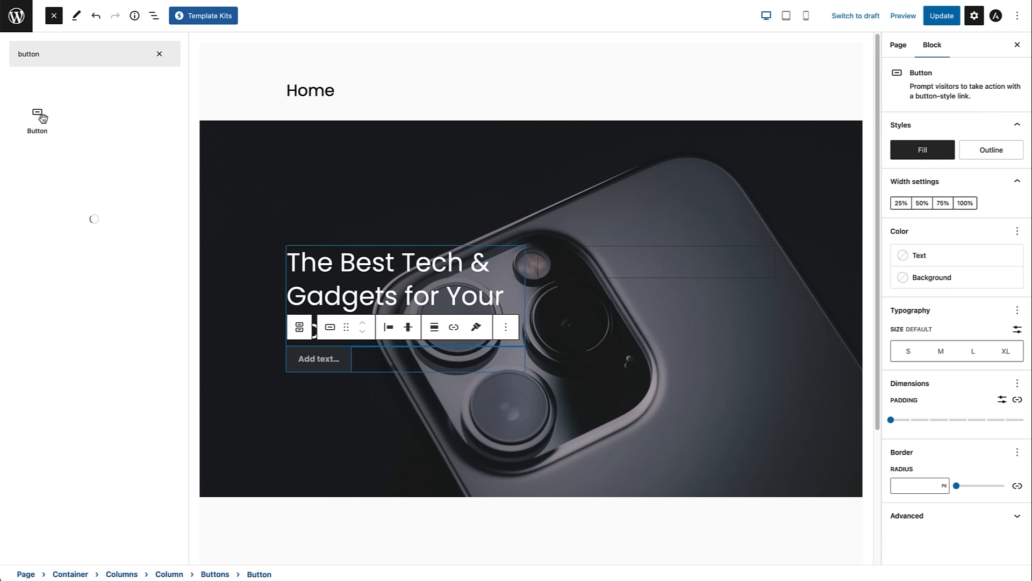
pyautogui.click(331, 359)
pyautogui.write('View Store')
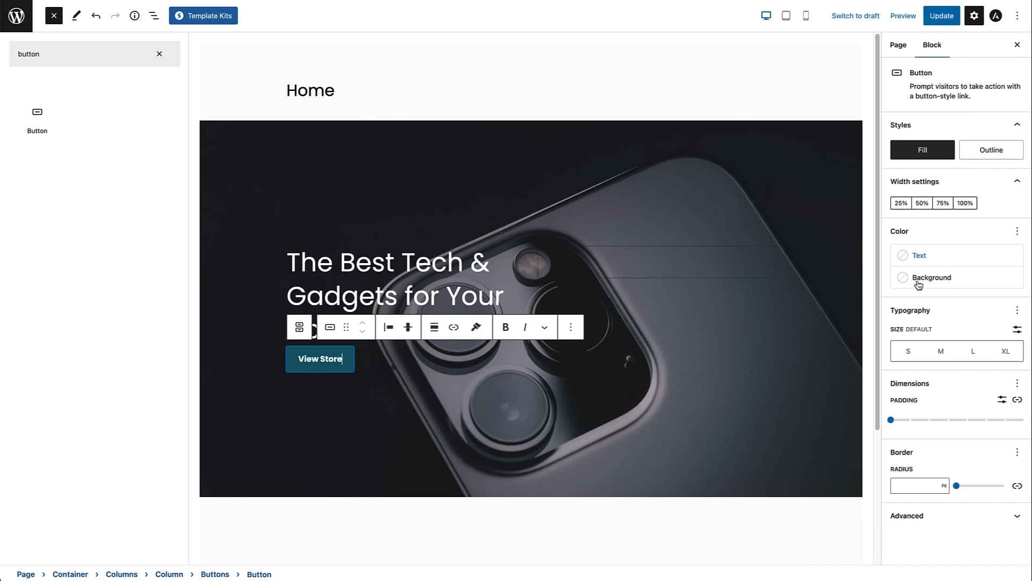
pyautogui.click(413, 362)
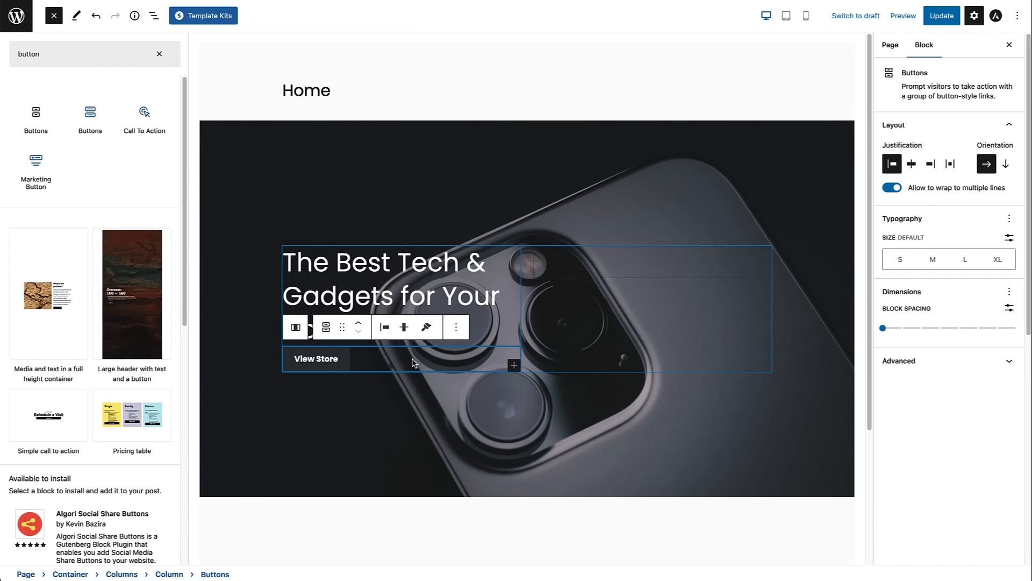
pyautogui.click(54, 15)
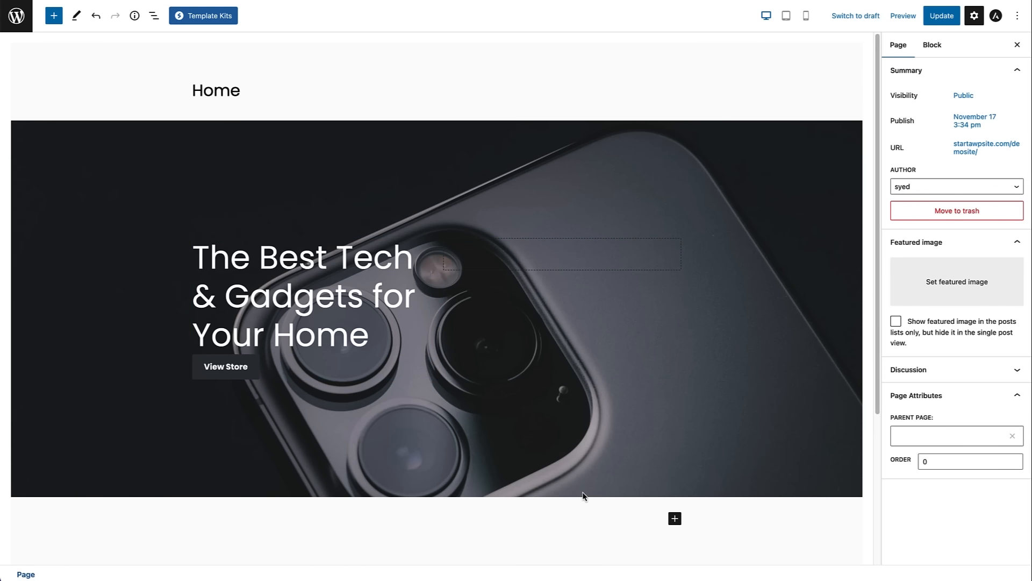
# Add a new container below the hero section with the three equal columns layout.
pyautogui.click(675, 519)
pyautogui.click(763, 400)
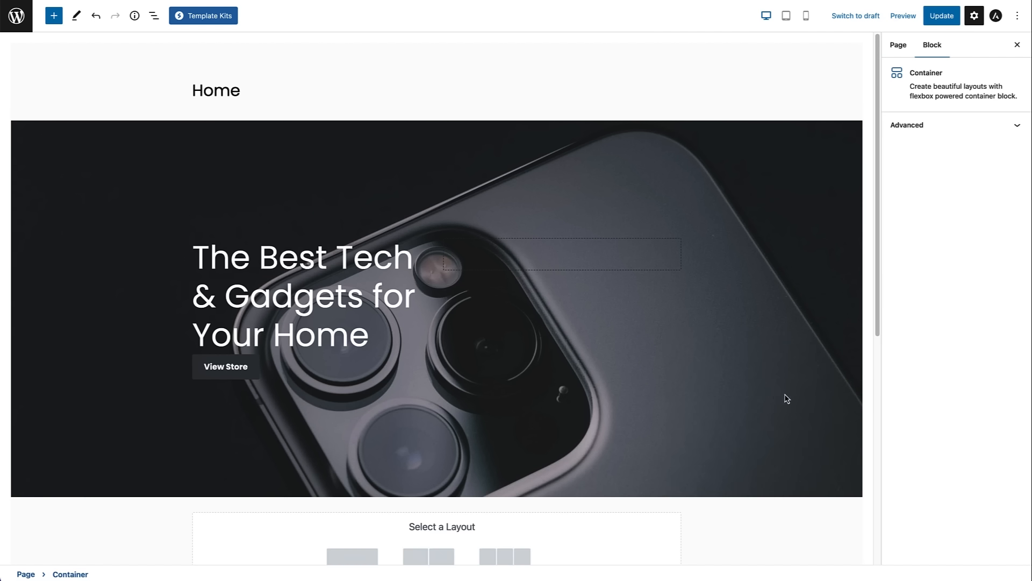
pyautogui.moveTo(880, 290); pyautogui.dragTo(854, 434)
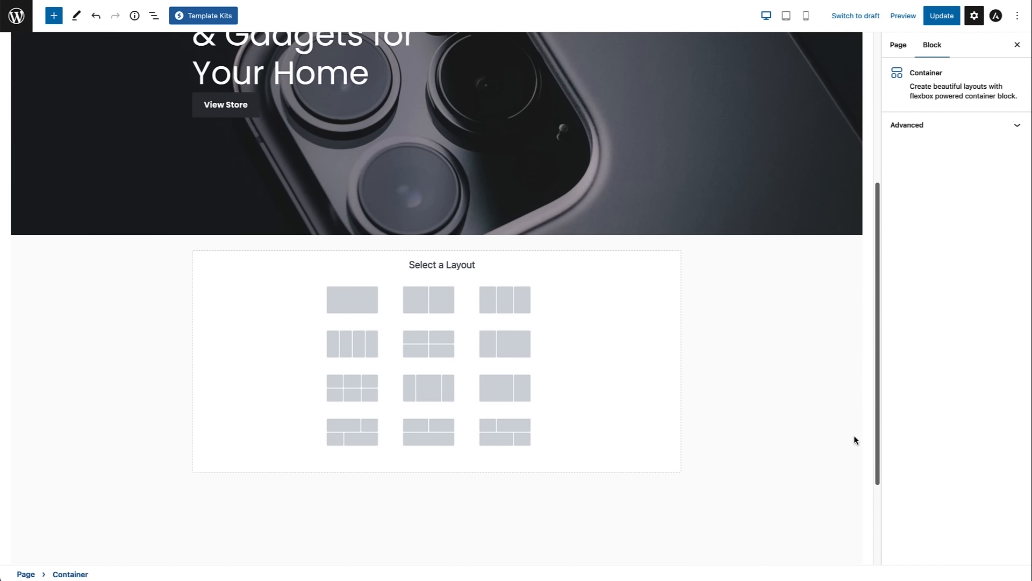
pyautogui.click(501, 303)
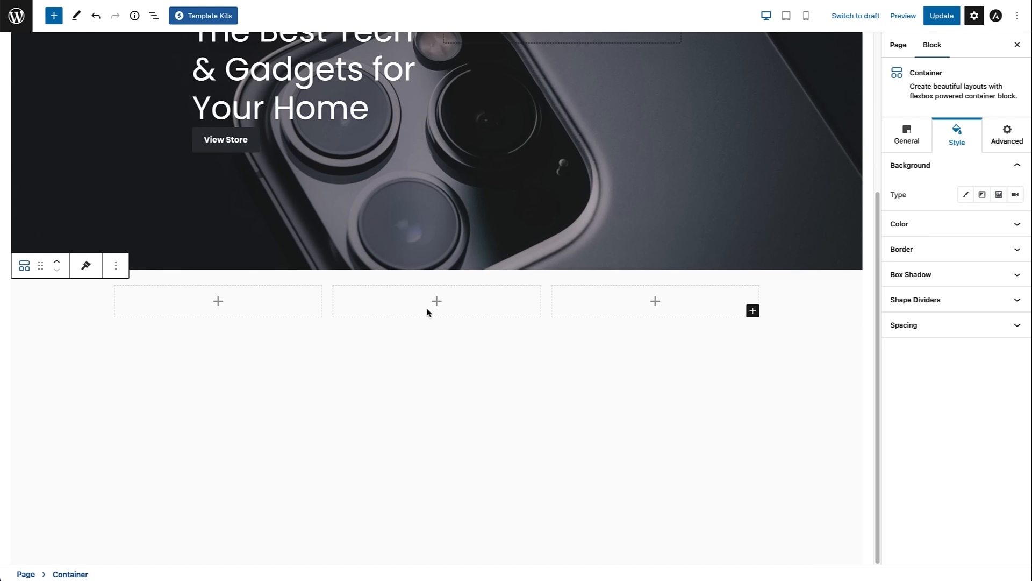
# Insert a Cover block in the new container's first column using the blue phone photo fmr-pAGU1Up_150-unsplash.jpg from the media library.
pyautogui.click(219, 305)
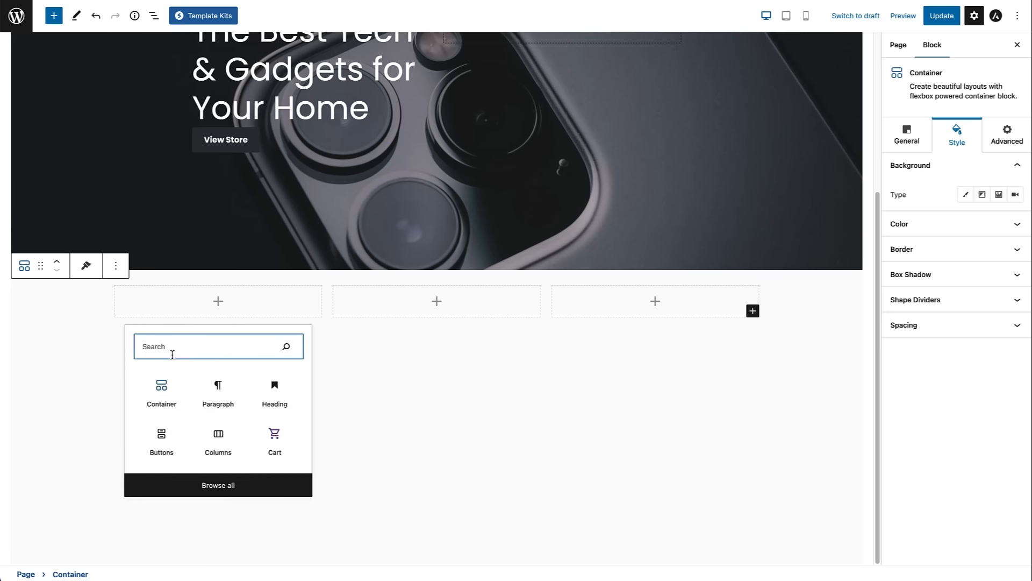
pyautogui.write('cover')
pyautogui.click(162, 388)
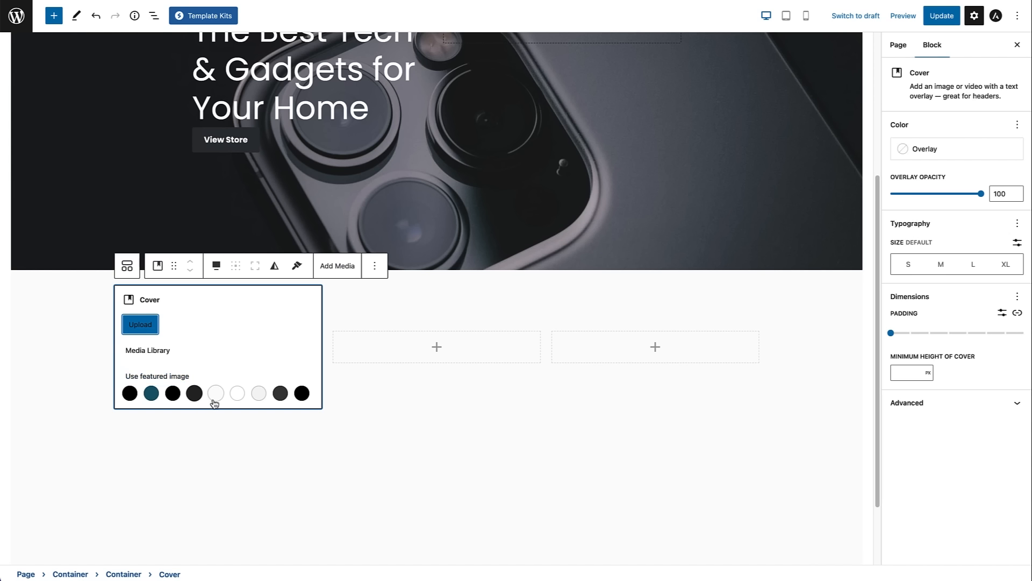
pyautogui.click(160, 351)
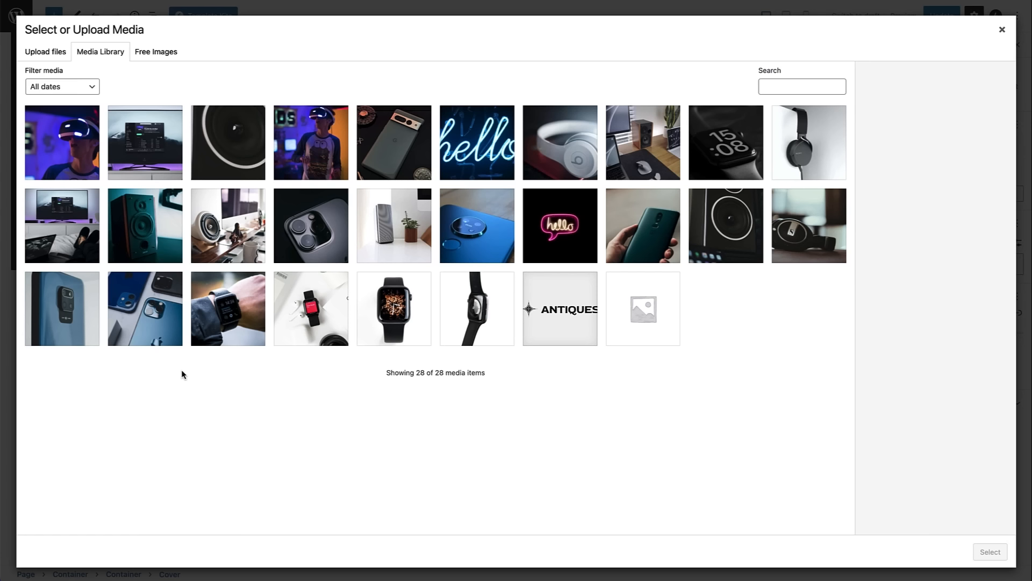
pyautogui.click(476, 230)
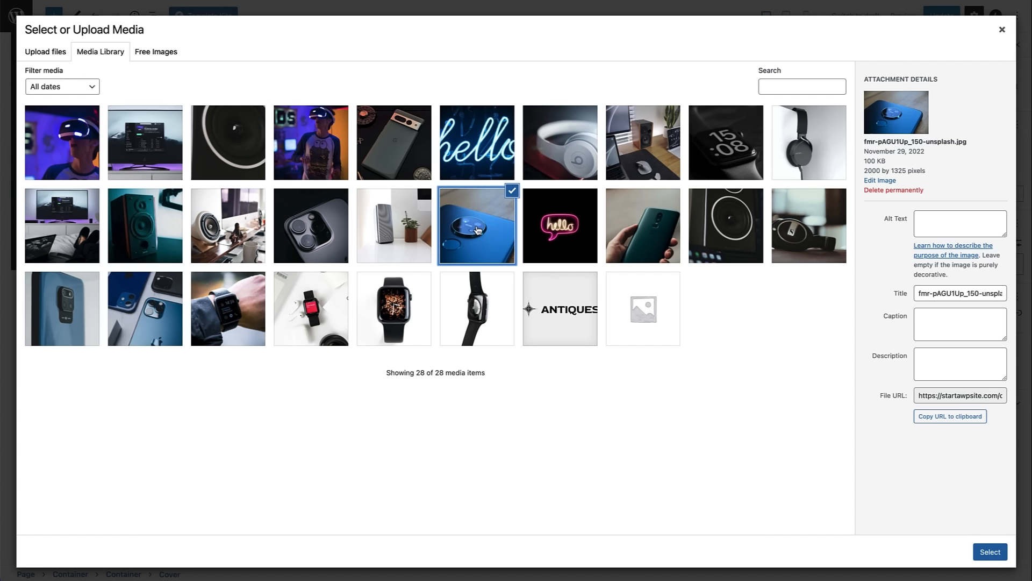
pyautogui.click(990, 551)
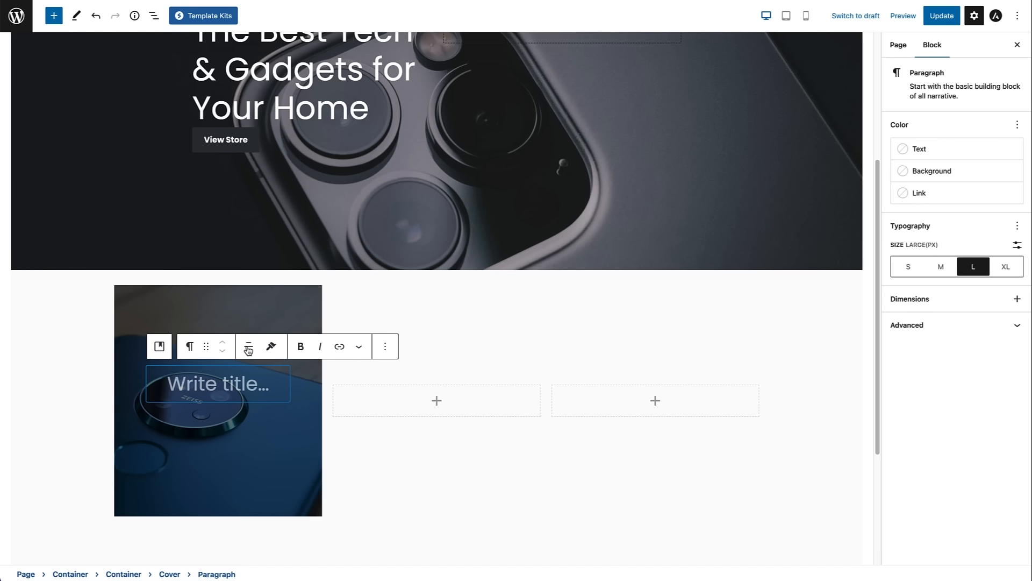
# Insert a link to the Smartphones product category as the cover's title and set the link color to white.
pyautogui.click(338, 347)
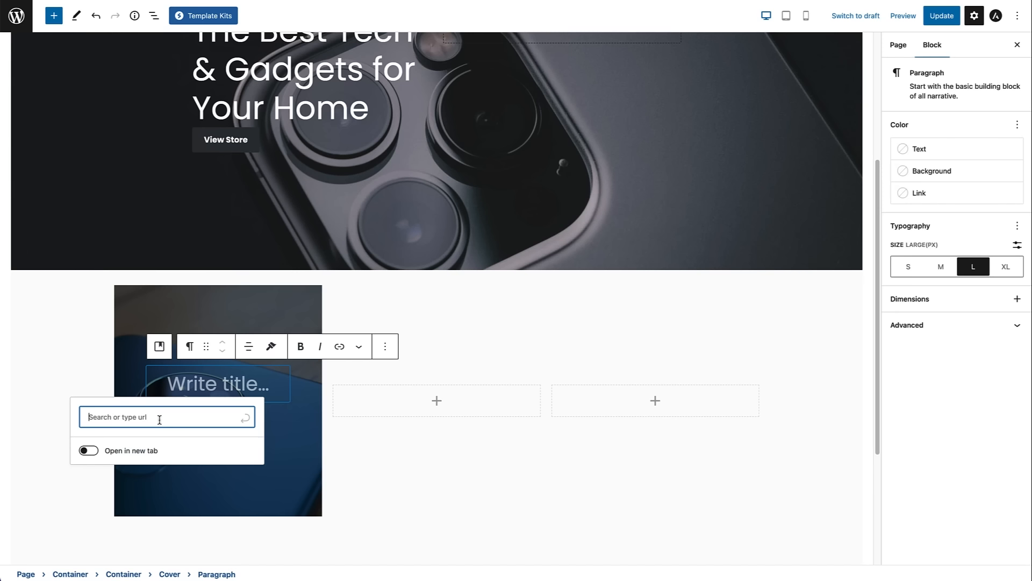
pyautogui.write('smartphone')
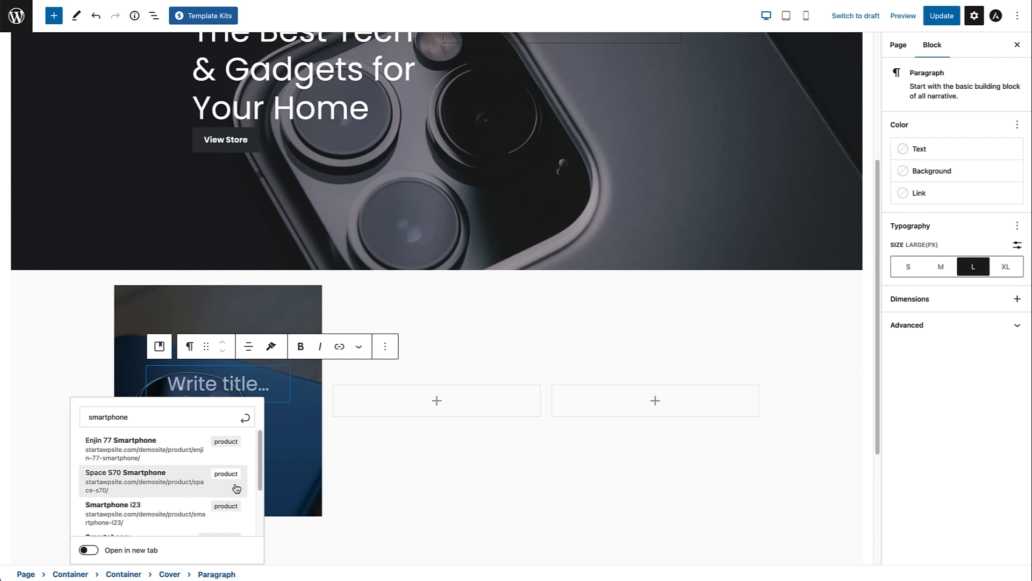
pyautogui.scroll(-3, 255, 461)
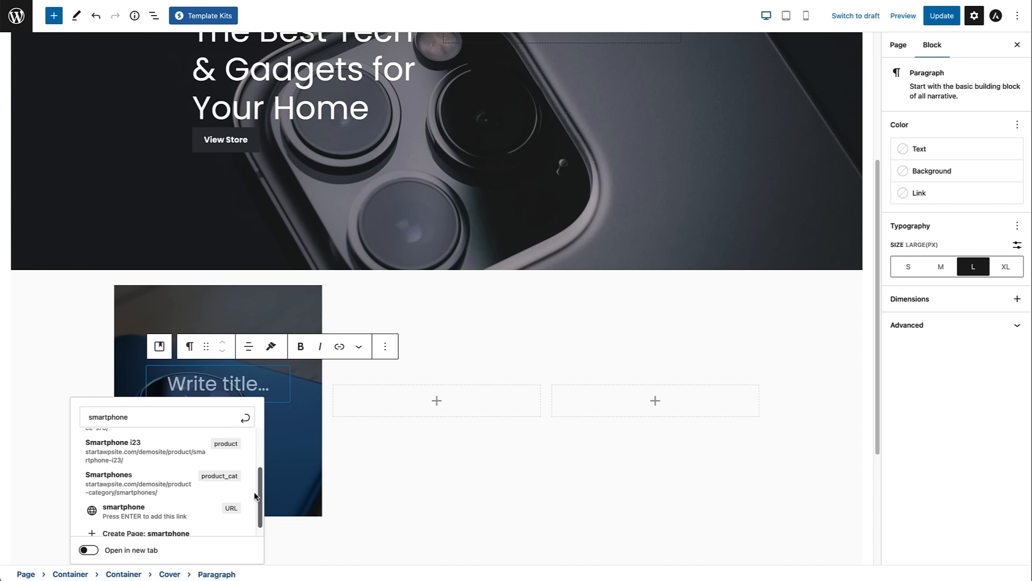
pyautogui.click(183, 482)
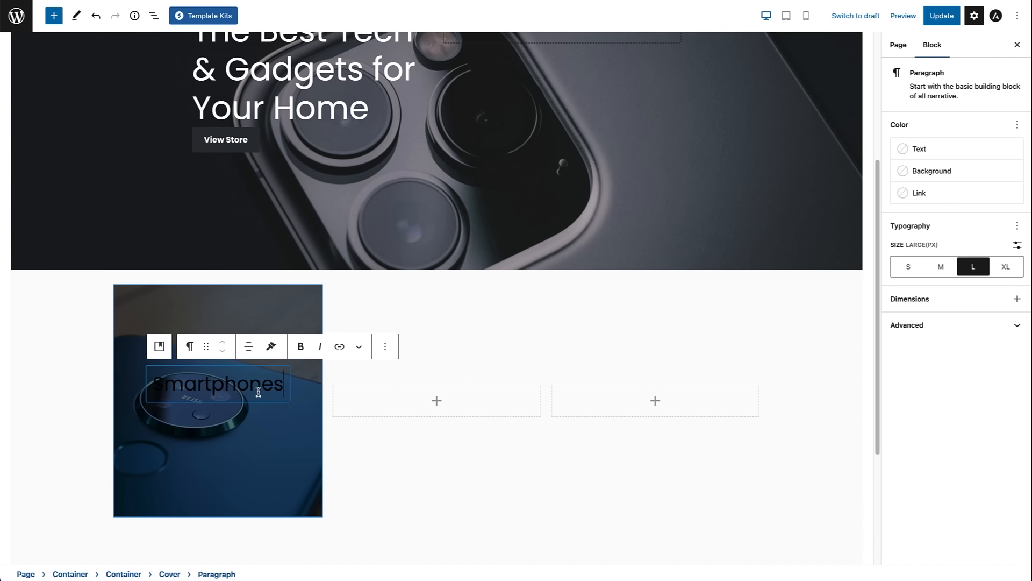
pyautogui.click(238, 387)
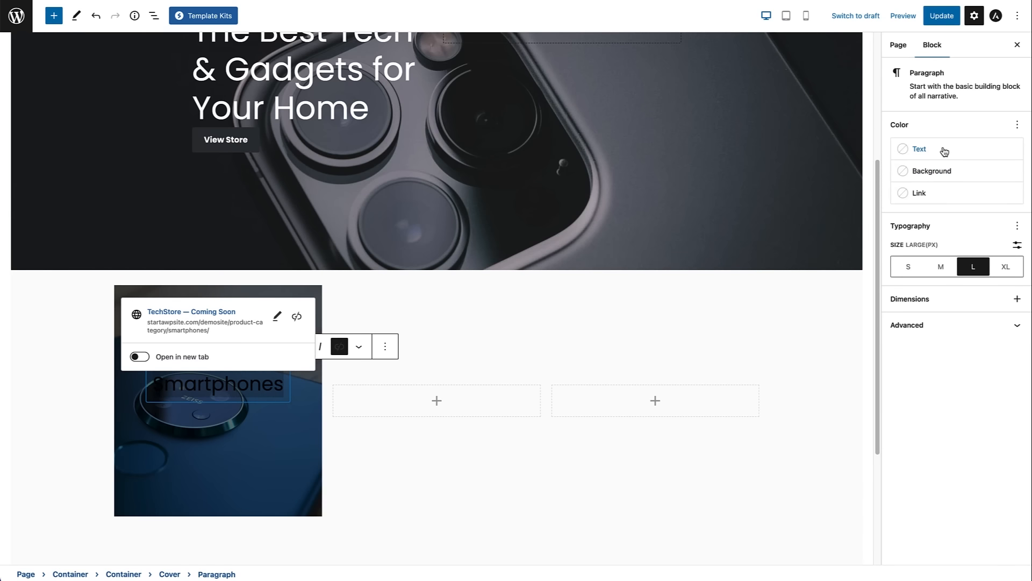
pyautogui.click(936, 203)
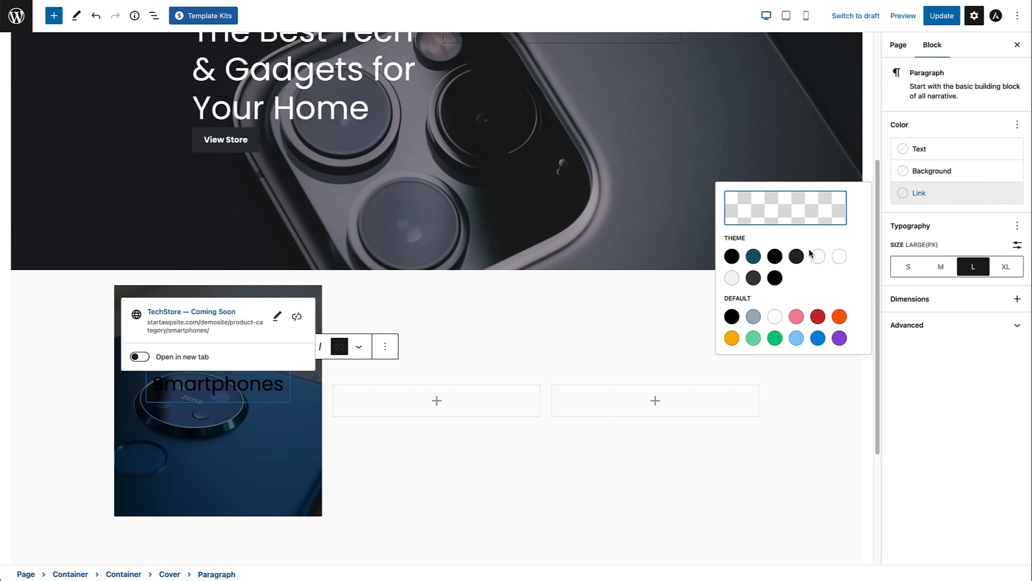
pyautogui.click(839, 257)
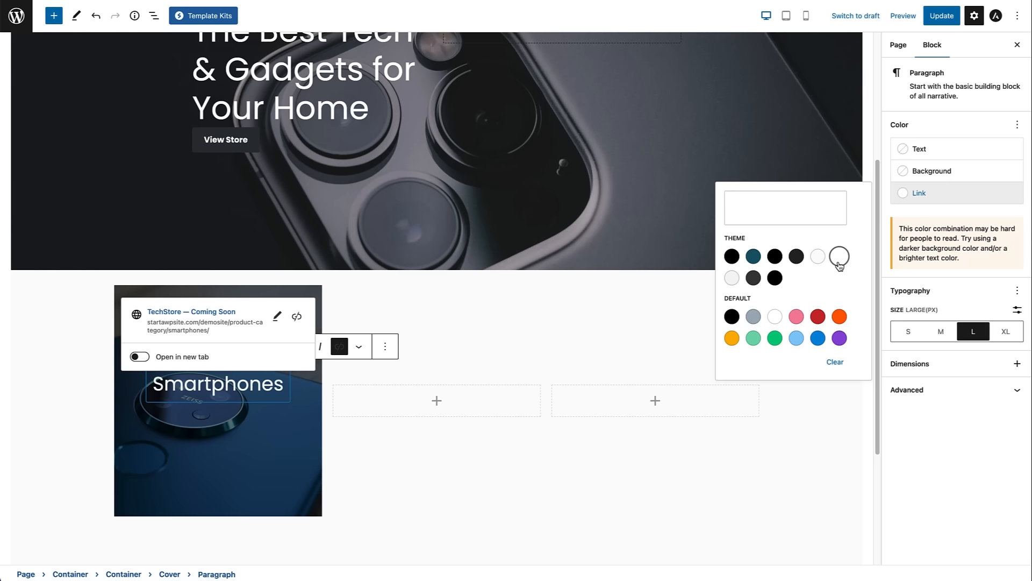
pyautogui.click(371, 505)
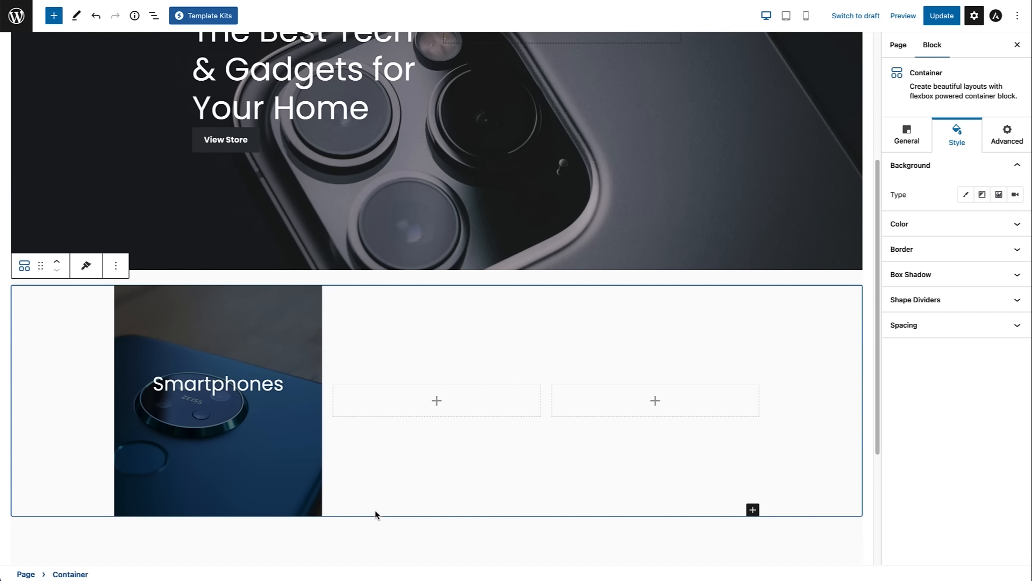
# Insert a Cover block in the container's second column using the media library photo of the red-screened smartwatch on a white surface.
pyautogui.click(437, 402)
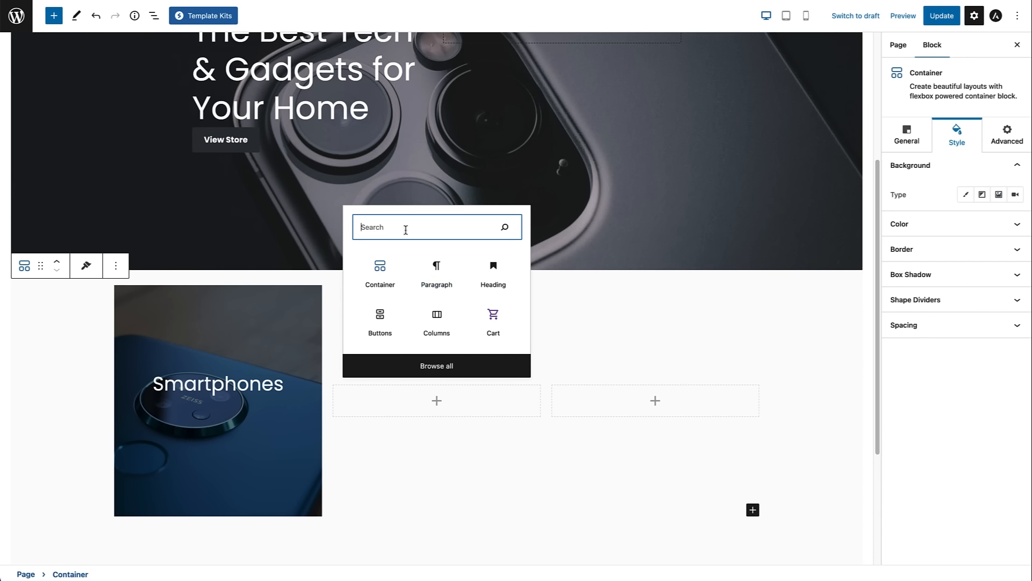
pyautogui.write('cover')
pyautogui.click(366, 404)
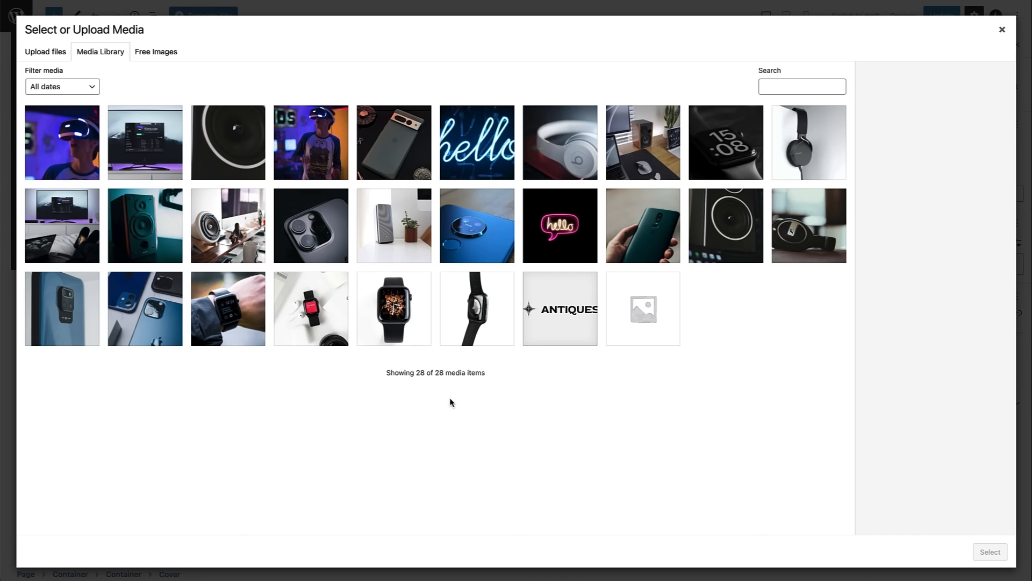
pyautogui.click(310, 317)
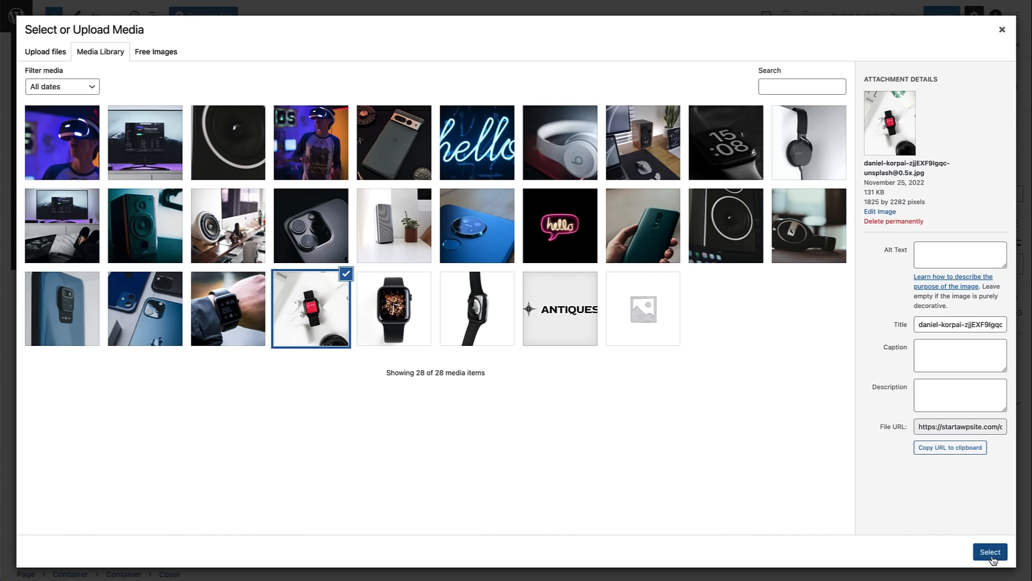
pyautogui.click(990, 552)
# Insert a link to the Smartwatches product category as the second cover's title and set the link color to white.
pyautogui.hotkey('ctrl', 'k')
pyautogui.write('smartwatch')
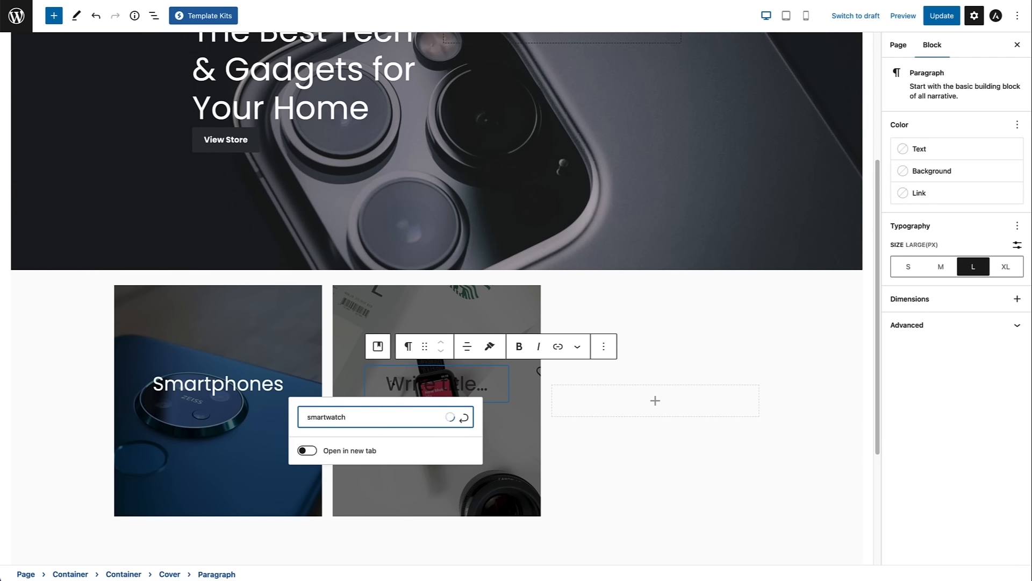
pyautogui.click(434, 479)
pyautogui.click(940, 150)
pyautogui.click(943, 195)
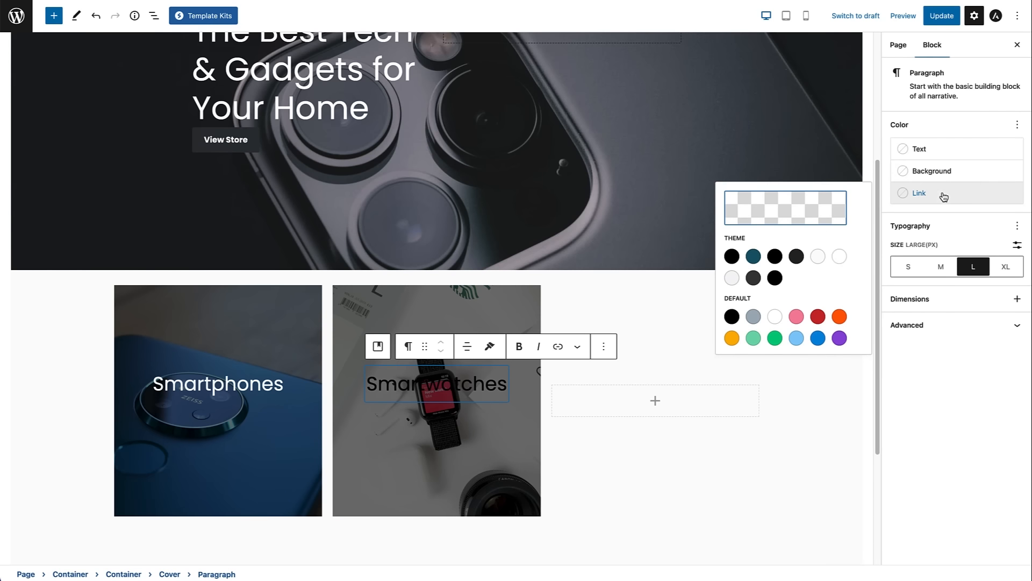
pyautogui.click(839, 256)
# Insert a Cover block in the third column using the media library photo of black headphones against a light background.
pyautogui.click(655, 404)
pyautogui.write('cover')
pyautogui.click(609, 235)
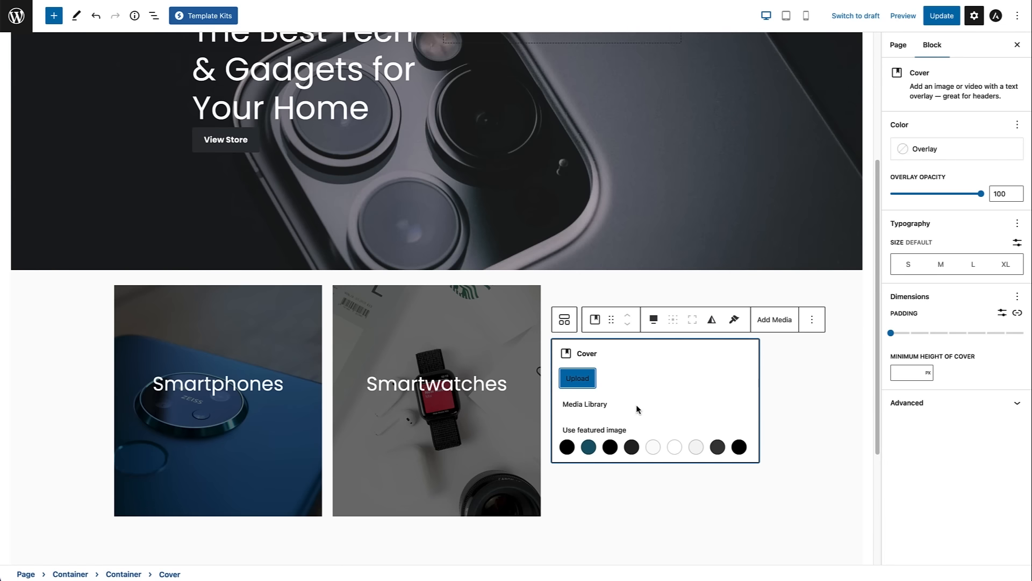
pyautogui.click(581, 410)
pyautogui.click(815, 149)
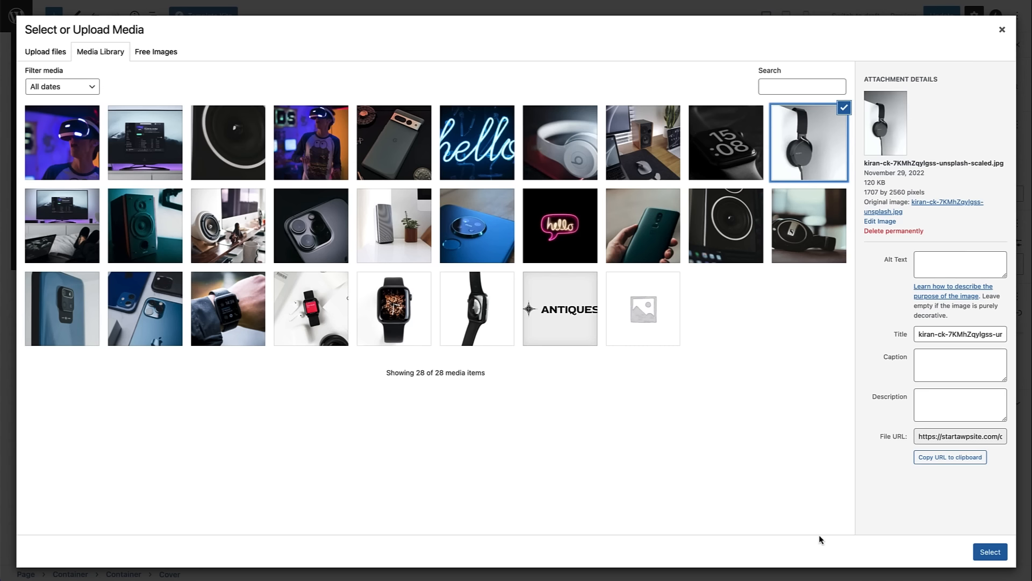
pyautogui.click(990, 551)
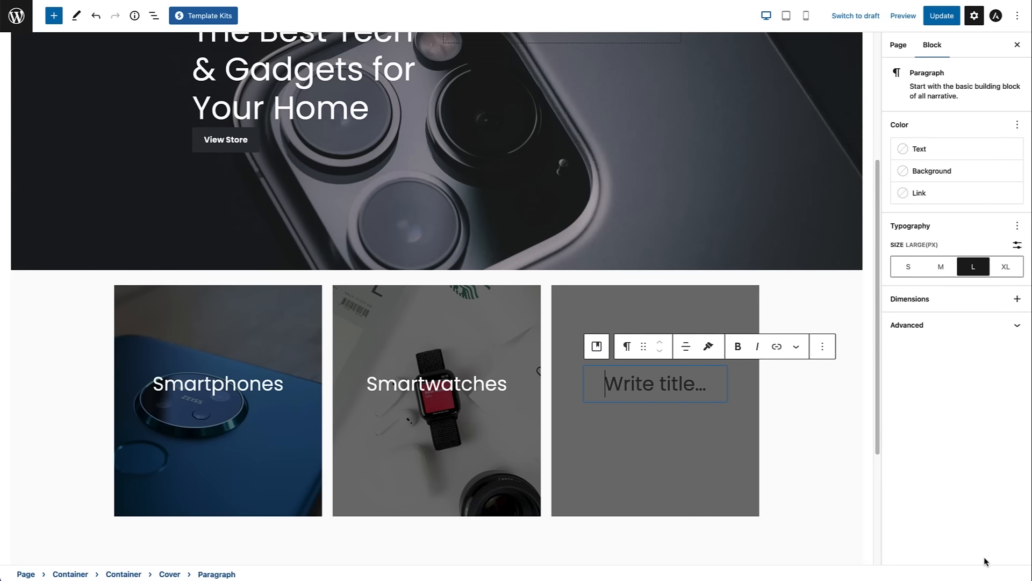
# Insert a link to the Headphones product category as the third cover's title and set the link color to white.
pyautogui.click(777, 347)
pyautogui.write('headphones')
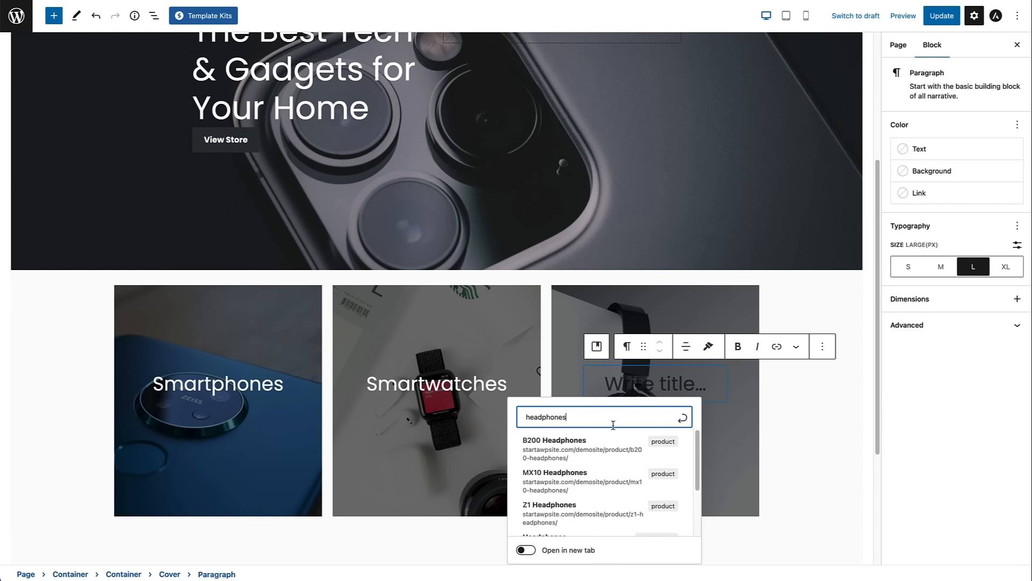
pyautogui.scroll(-2, 613, 457)
pyautogui.click(615, 490)
pyautogui.click(919, 195)
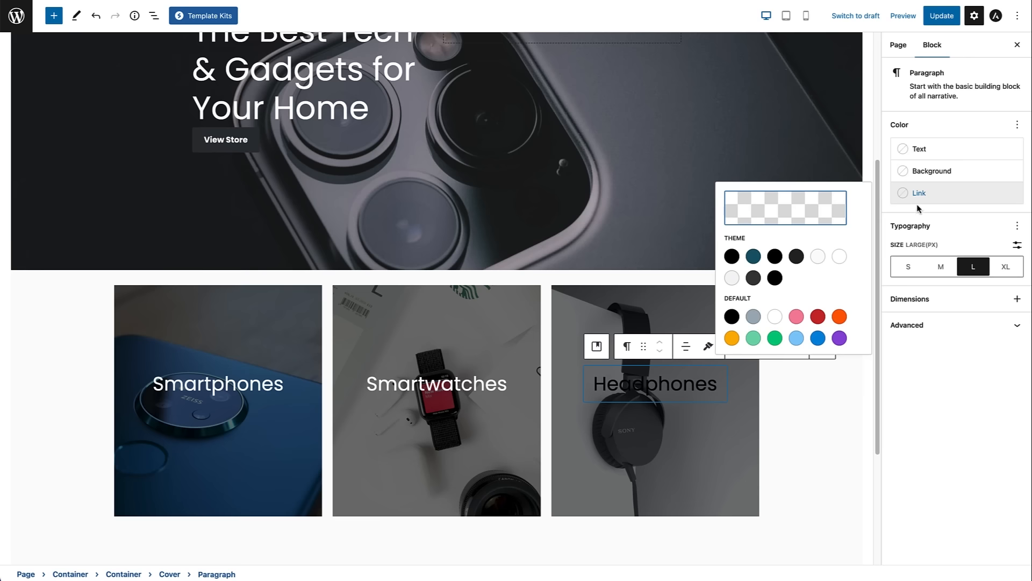
pyautogui.click(840, 256)
pyautogui.click(793, 544)
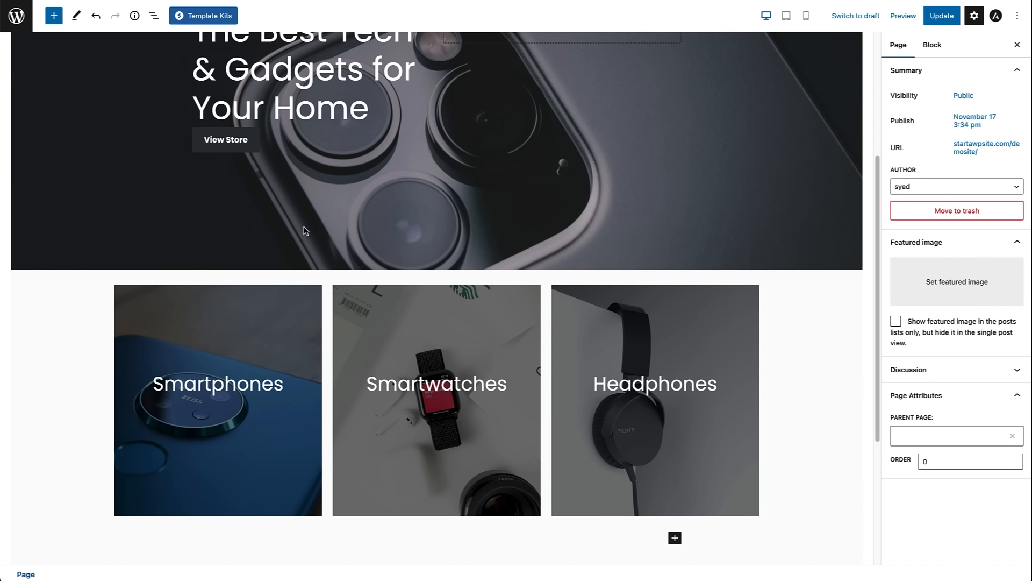
# Unlink the padding values of the category covers' container and set its top and bottom padding to 100 px.
pyautogui.click(82, 379)
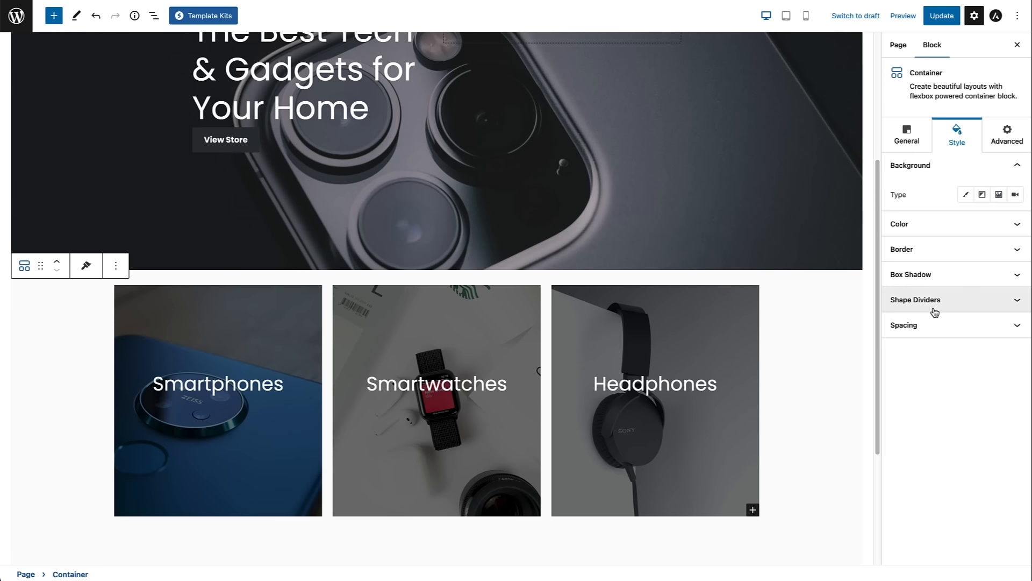
pyautogui.click(934, 326)
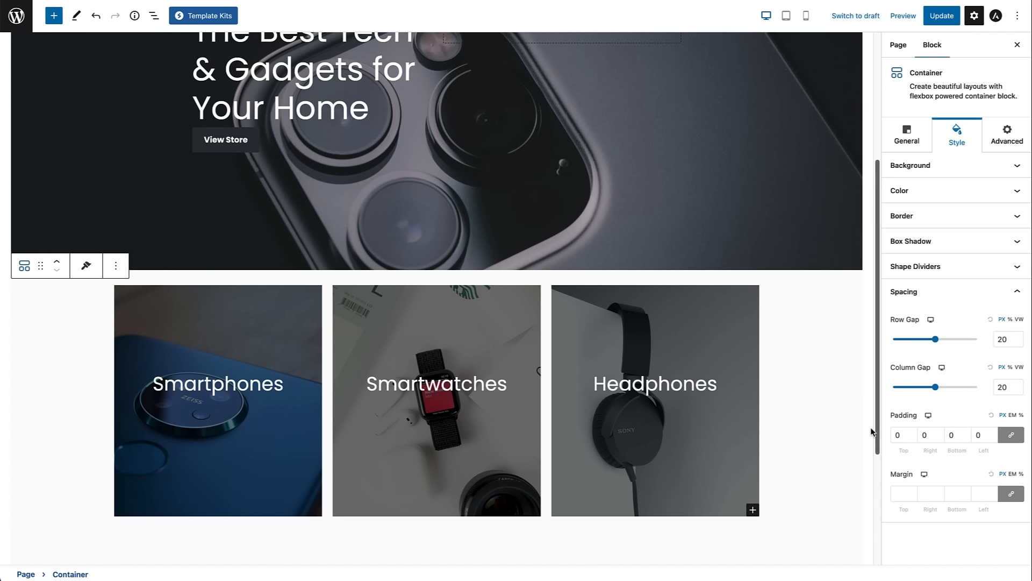
pyautogui.click(1011, 438)
pyautogui.doubleClick(904, 436)
pyautogui.write('100')
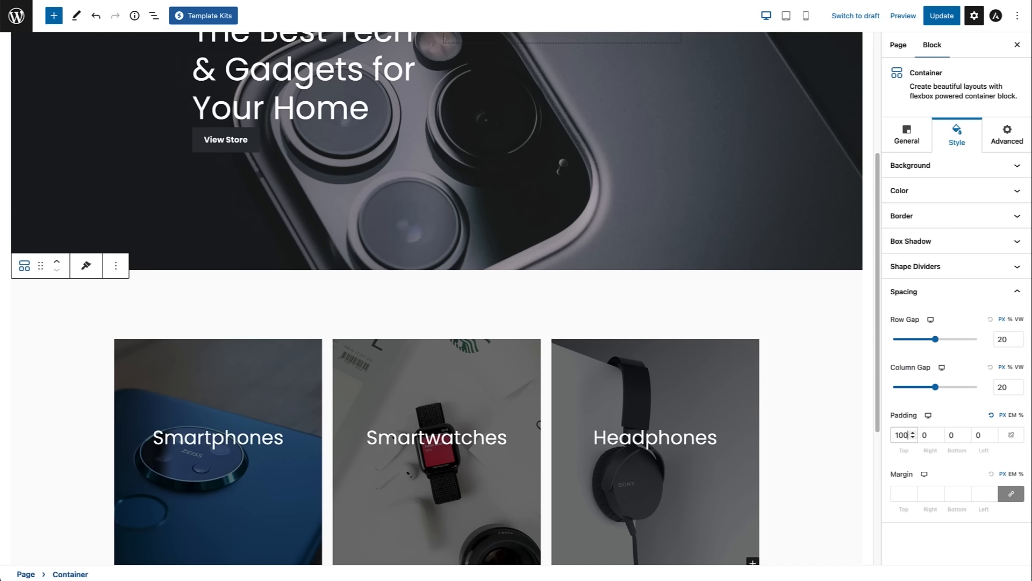
pyautogui.doubleClick(953, 436)
pyautogui.write('100')
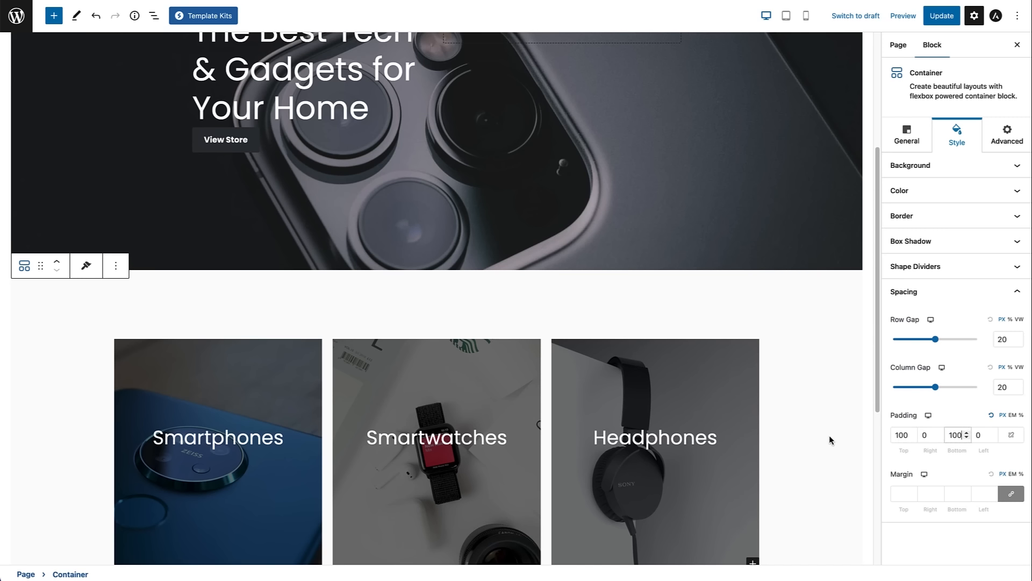
pyautogui.scroll(-2, 827, 437)
pyautogui.scroll(-4, 827, 437)
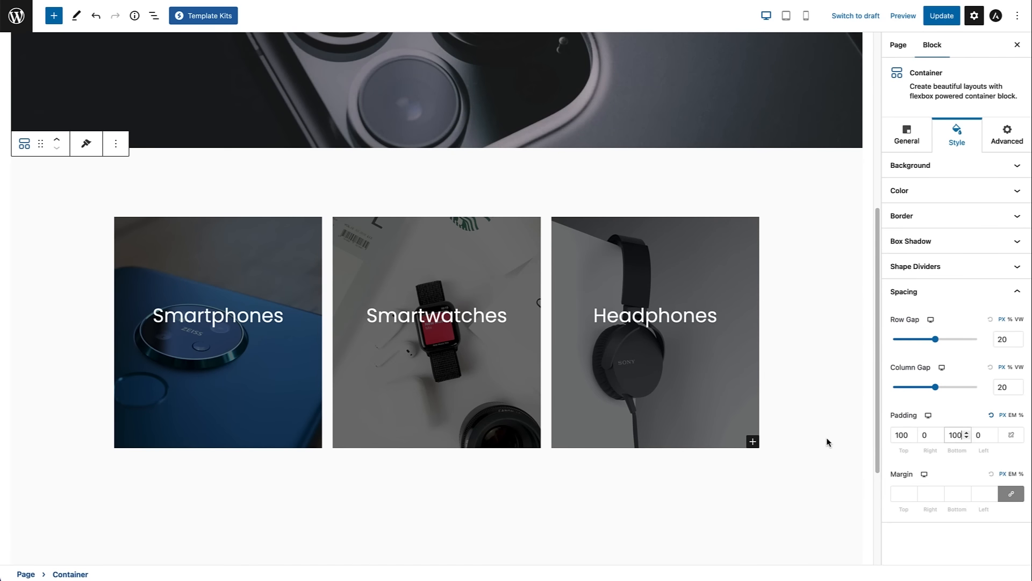
pyautogui.click(806, 359)
# Add a Products by Tag block below the category covers container and update the Home page.
pyautogui.click(809, 532)
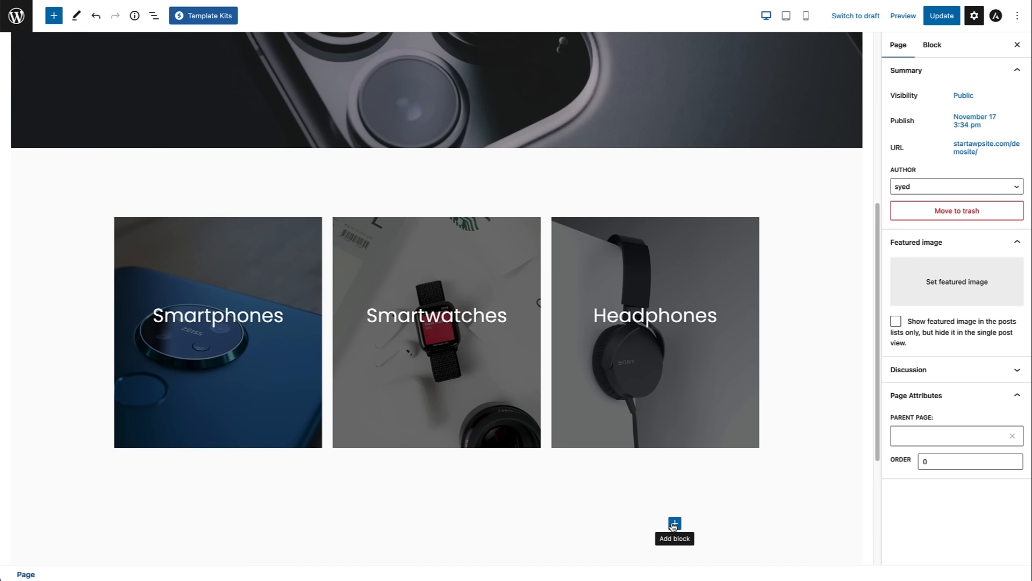
pyautogui.click(675, 526)
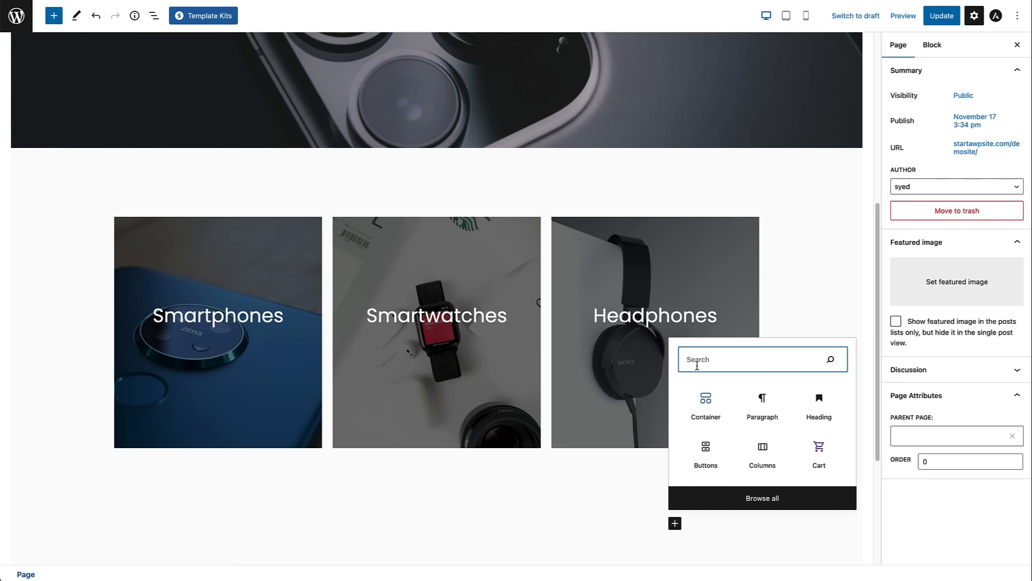
pyautogui.write('products by')
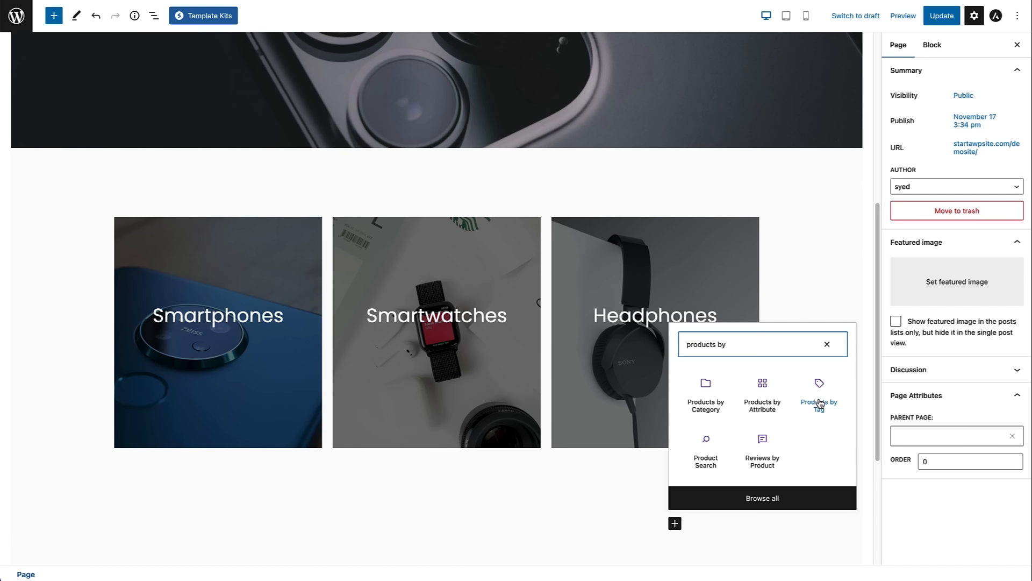
pyautogui.click(819, 403)
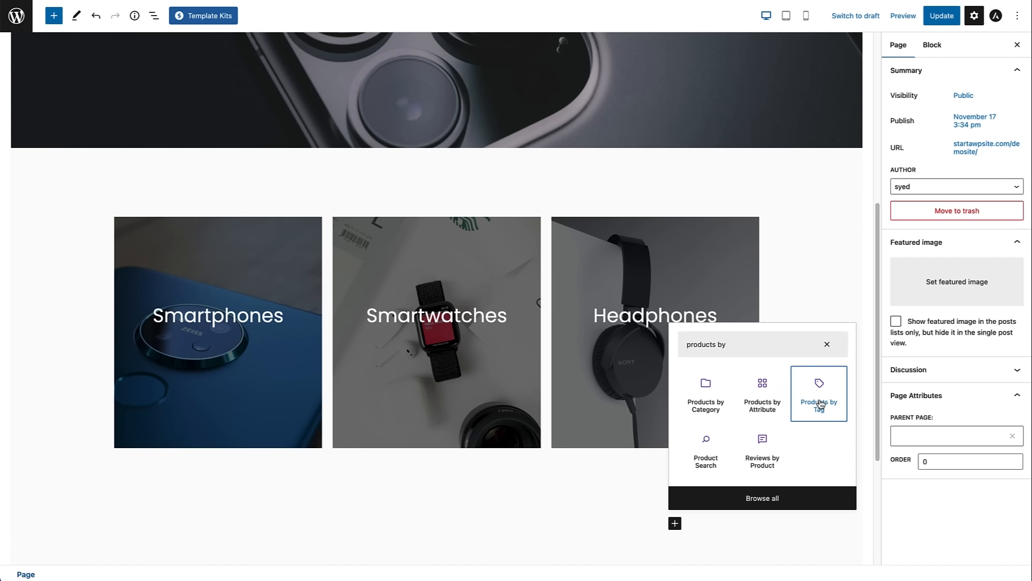
pyautogui.scroll(-1, 493, 506)
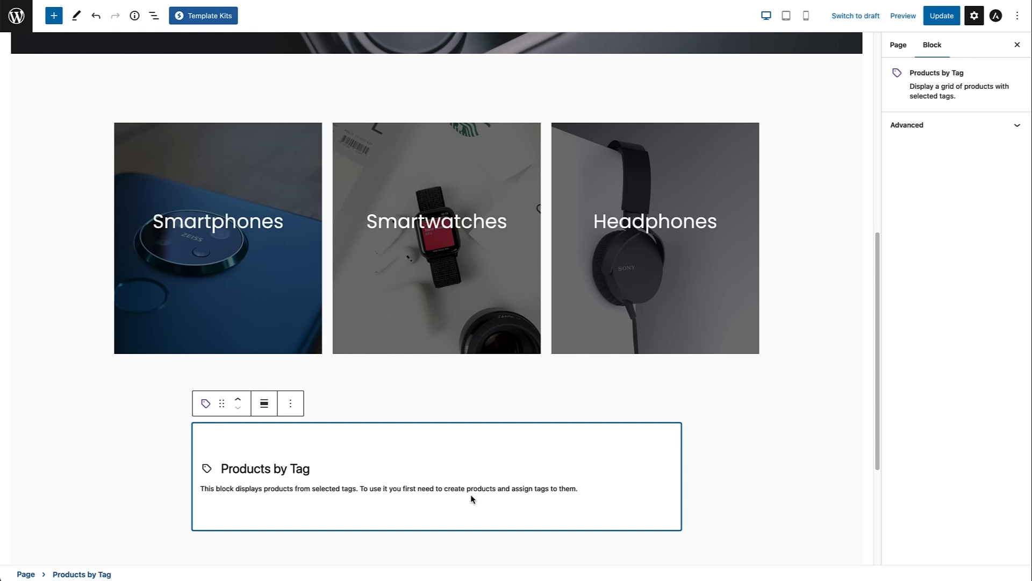
pyautogui.click(944, 16)
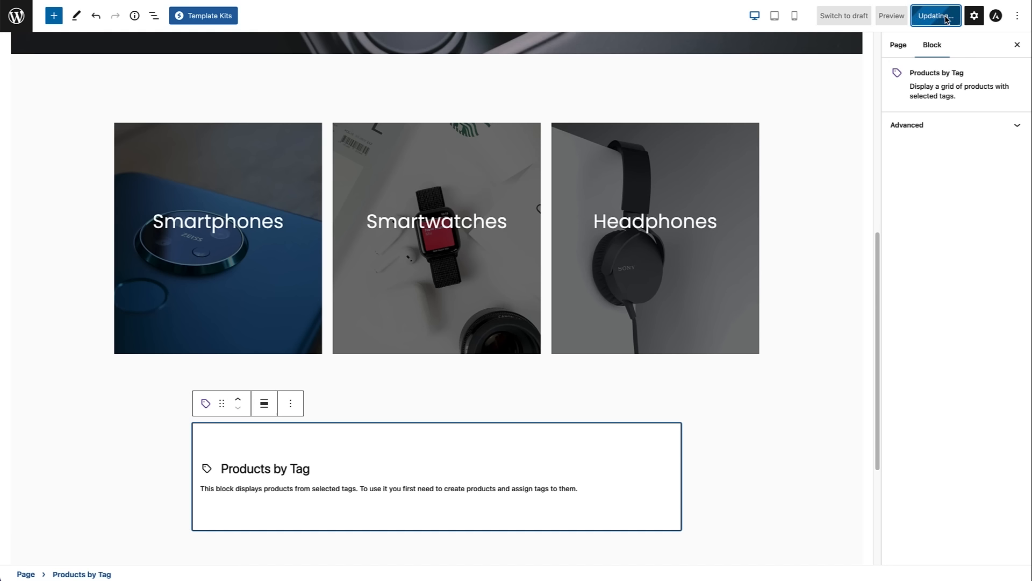
# Leave the page editor and create a product tag named "Featured" with the slug "featured".
pyautogui.click(16, 17)
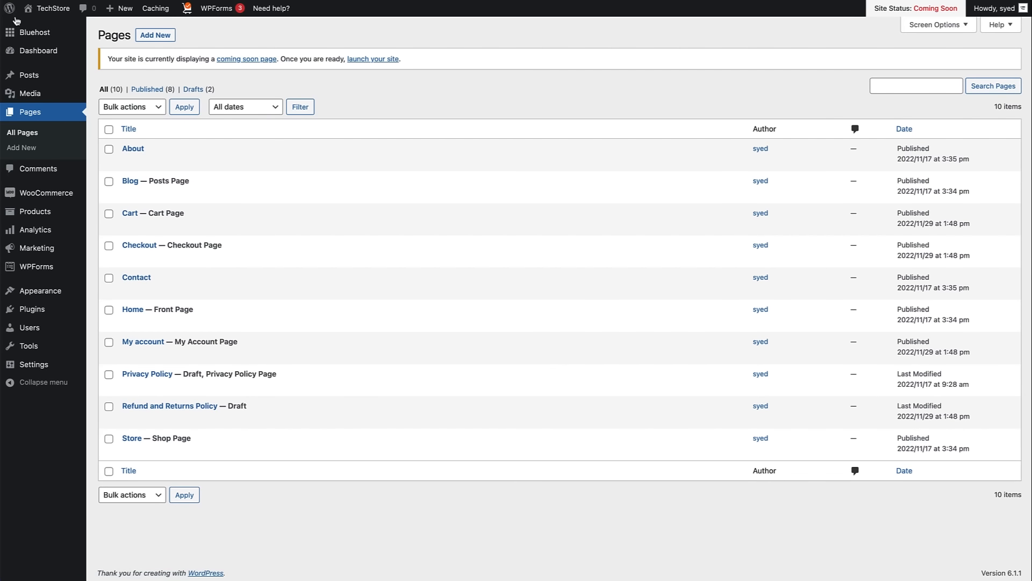
pyautogui.moveTo(29, 222)
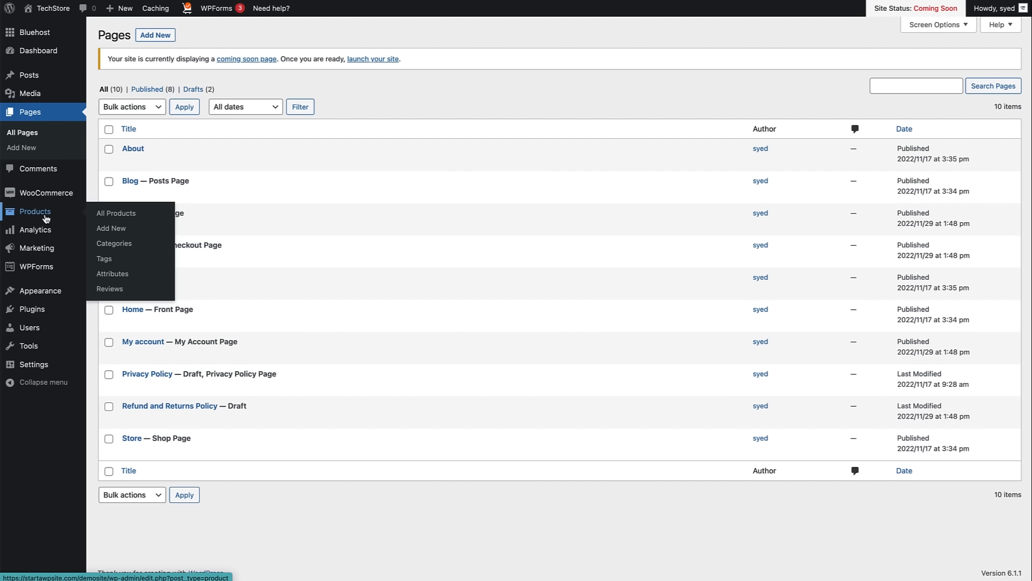
pyautogui.click(104, 258)
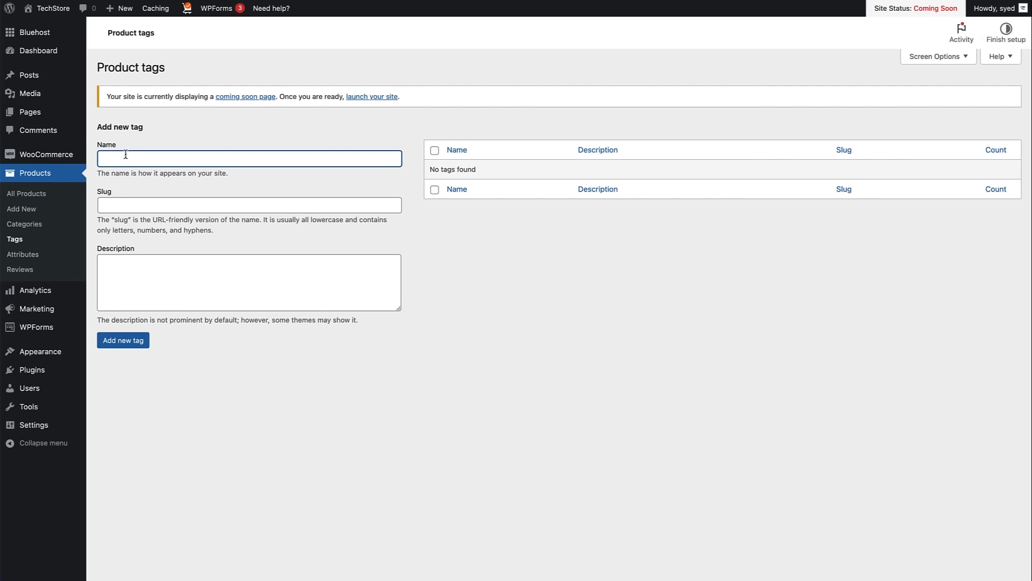
pyautogui.click(118, 205)
pyautogui.write('featured')
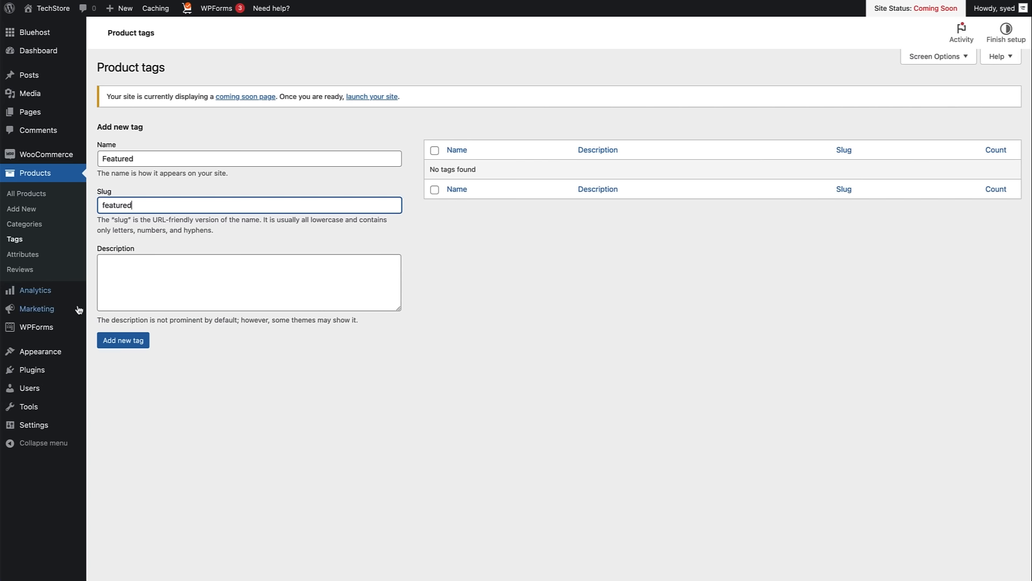
pyautogui.click(139, 345)
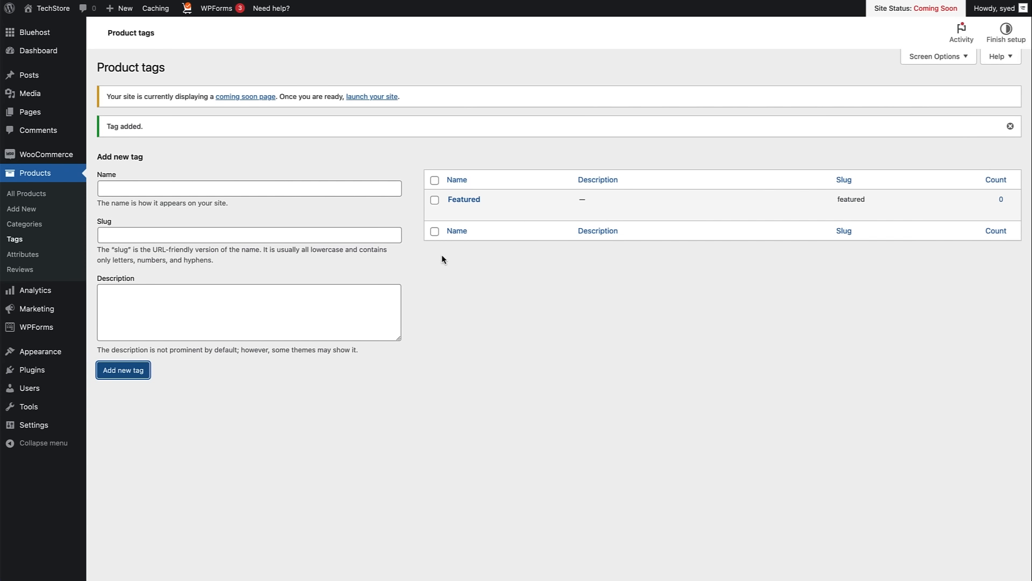
# Assign the Featured tag to the Smartphone i23 product with Quick Edit, copying the tag text before saving.
pyautogui.click(31, 194)
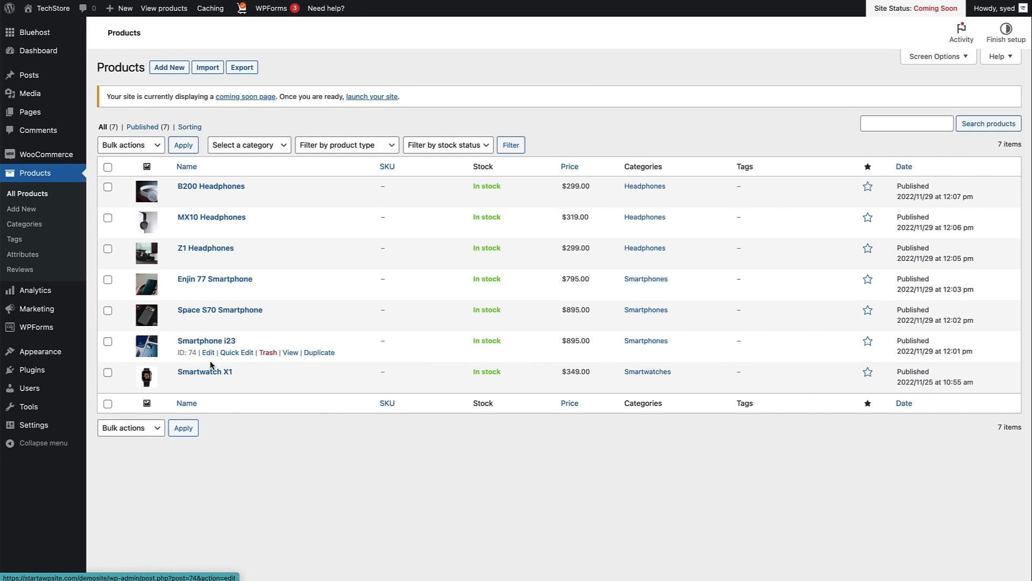
pyautogui.click(237, 354)
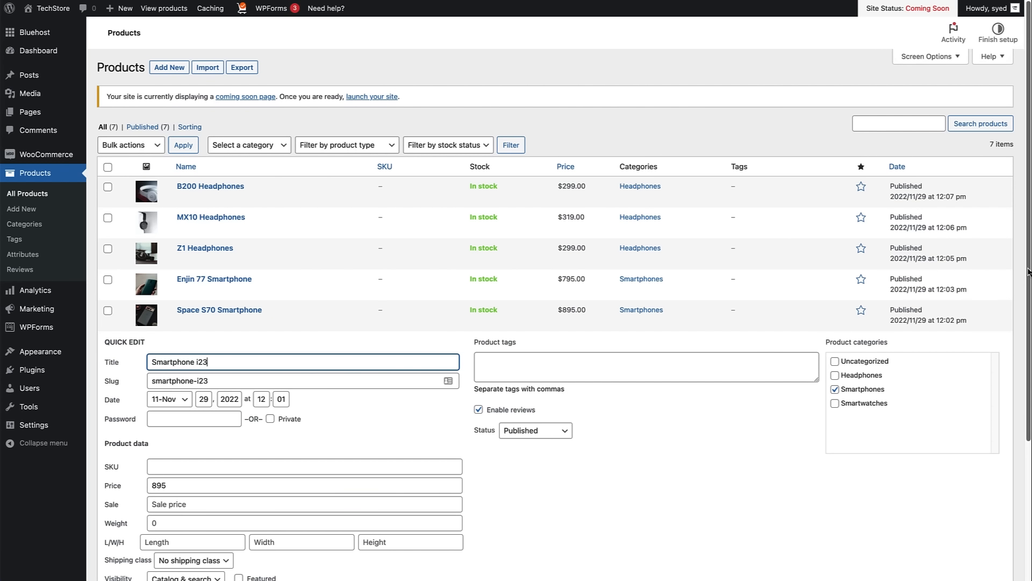
pyautogui.scroll(-2, 467, 381)
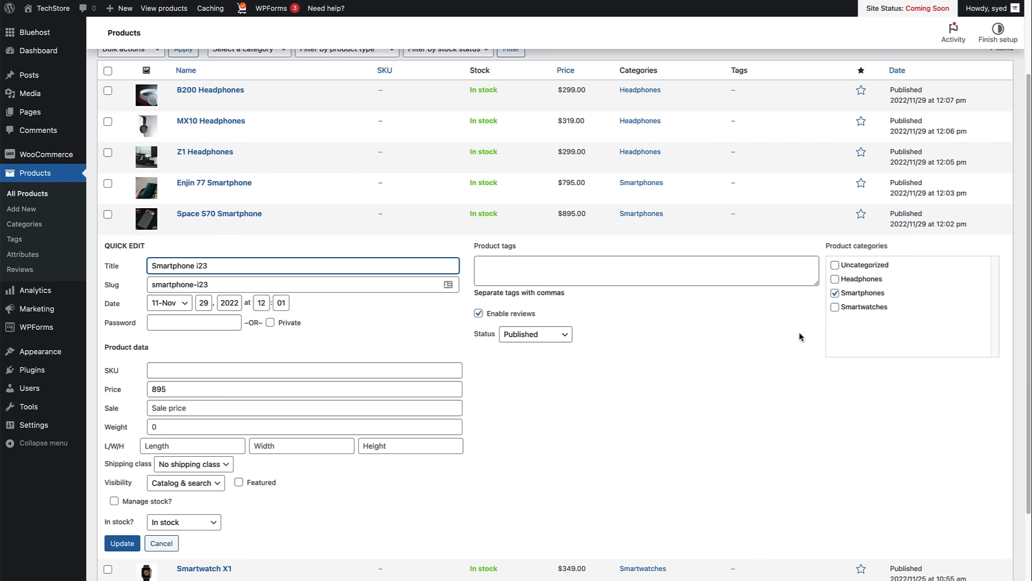
pyautogui.click(534, 267)
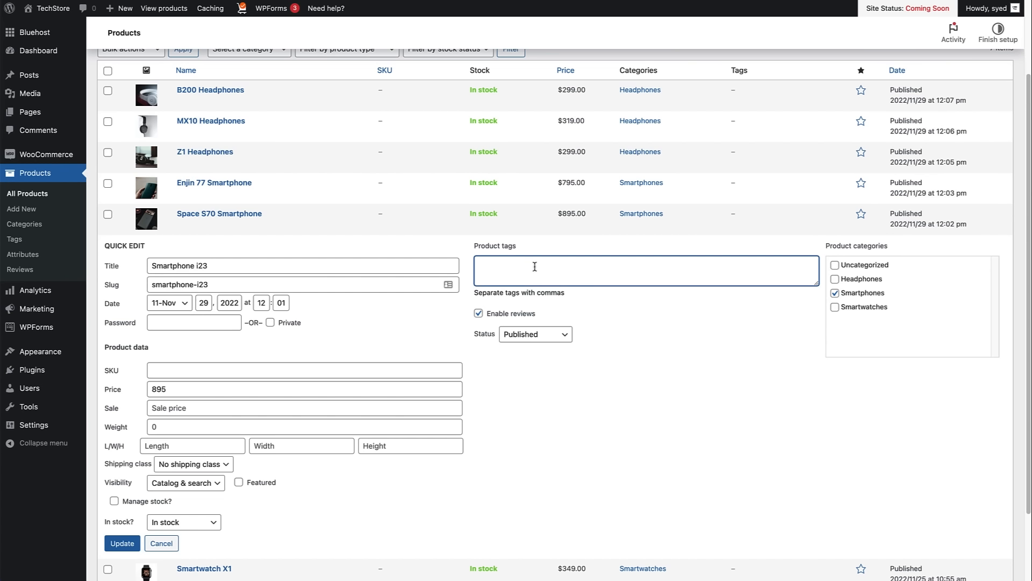
pyautogui.write('Featured,')
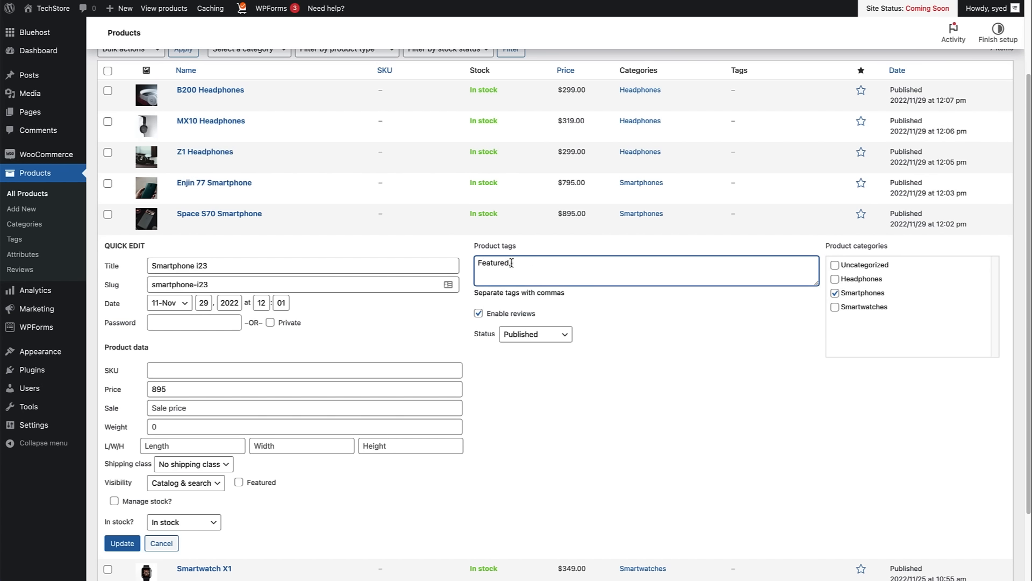
pyautogui.moveTo(511, 263); pyautogui.dragTo(442, 259)
pyautogui.hotkey('ctrl', 'c')
pyautogui.click(122, 543)
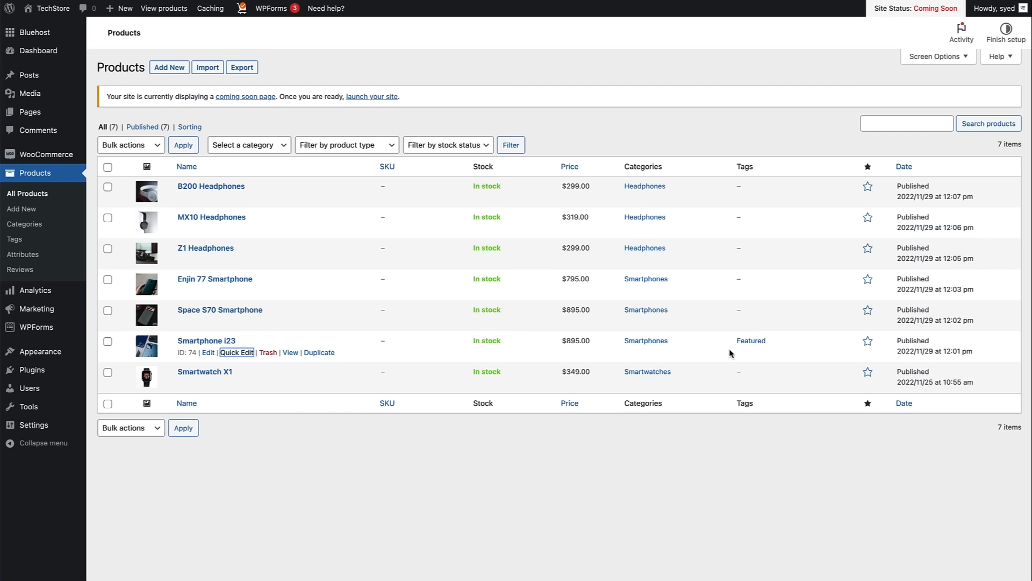
# Assign the copied Featured tag to the MX10 Headphones product with Quick Edit.
pyautogui.click(239, 230)
pyautogui.click(482, 239)
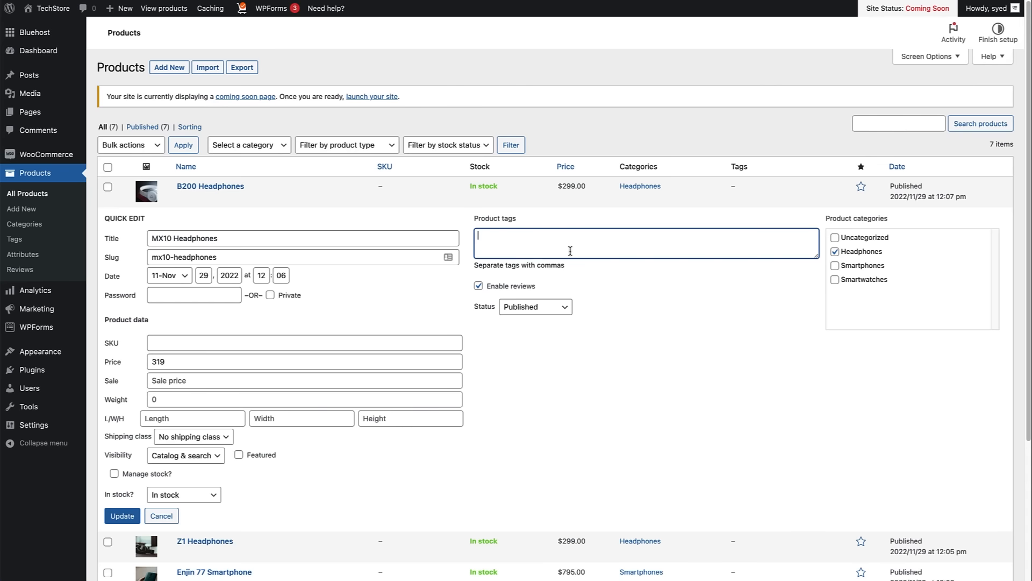
pyautogui.hotkey('ctrl', 'v')
pyautogui.press('Return')
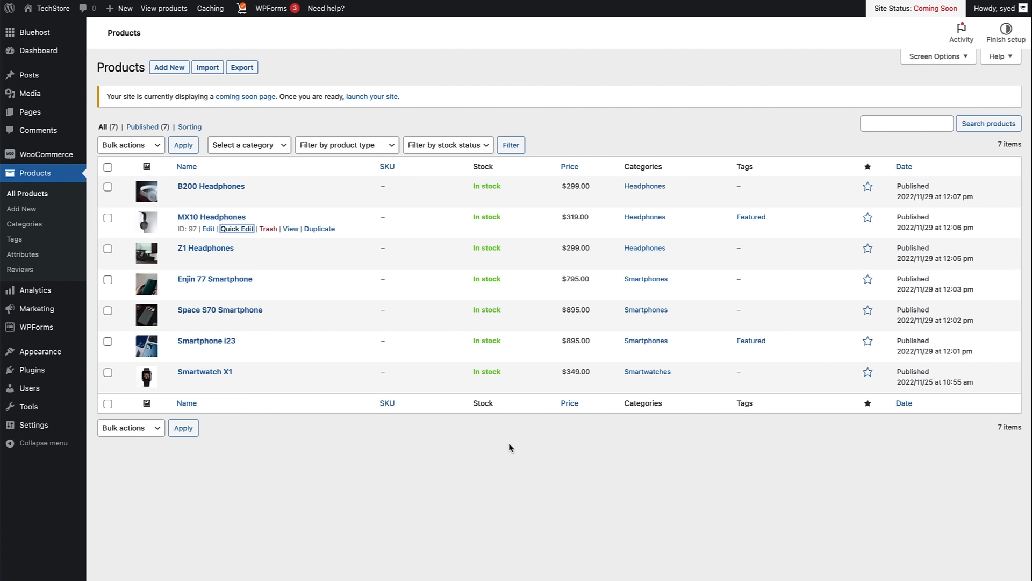
# Assign the copied Featured tag to the Smartwatch X1 product with Quick Edit and save it.
pyautogui.click(239, 384)
pyautogui.click(507, 393)
pyautogui.hotkey('ctrl', 'v')
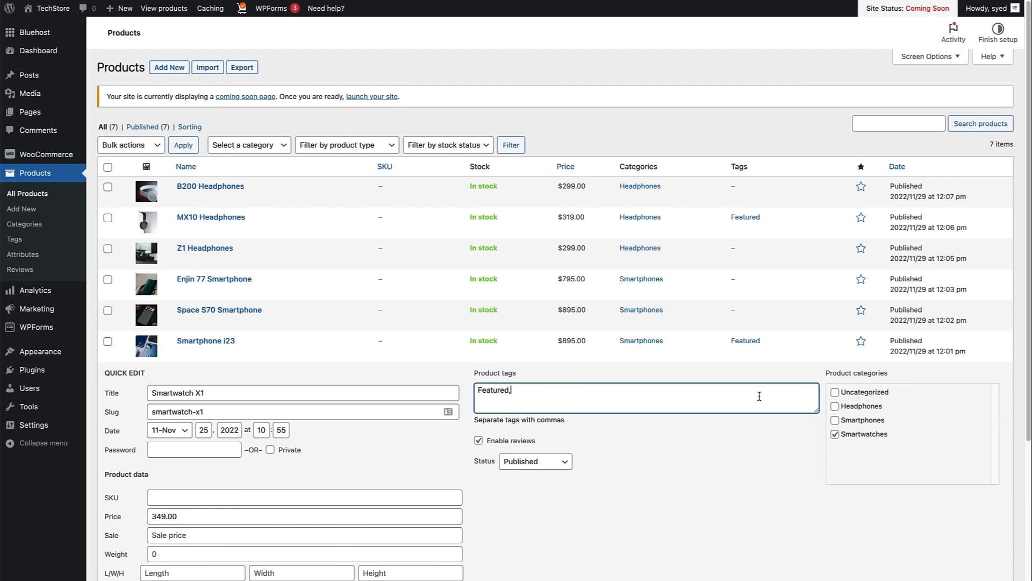
pyautogui.scroll(-4, 760, 396)
pyautogui.press('Return')
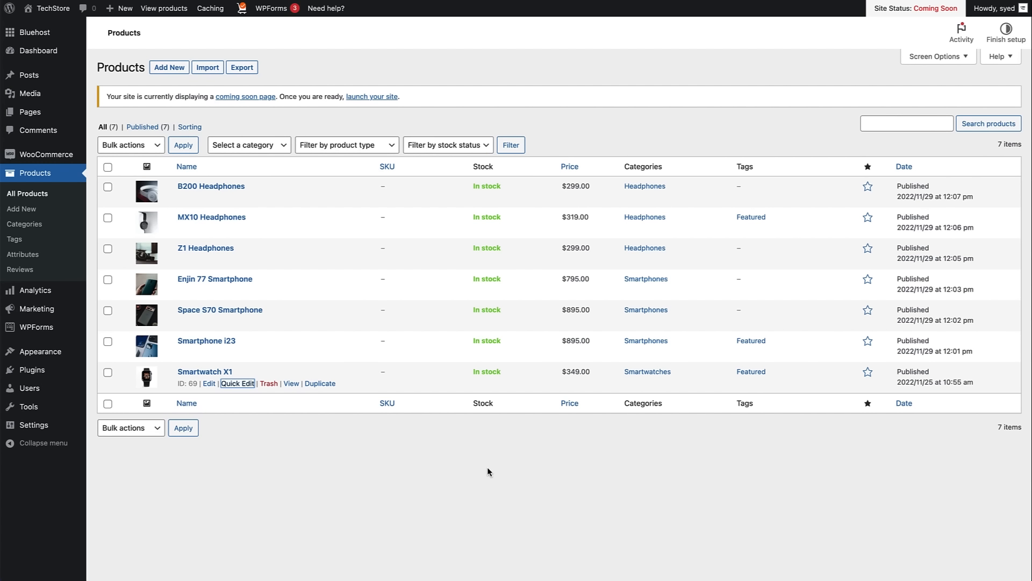
# Open the Home page for editing and set its Products by Tag block to show products tagged Featured.
pyautogui.click(25, 114)
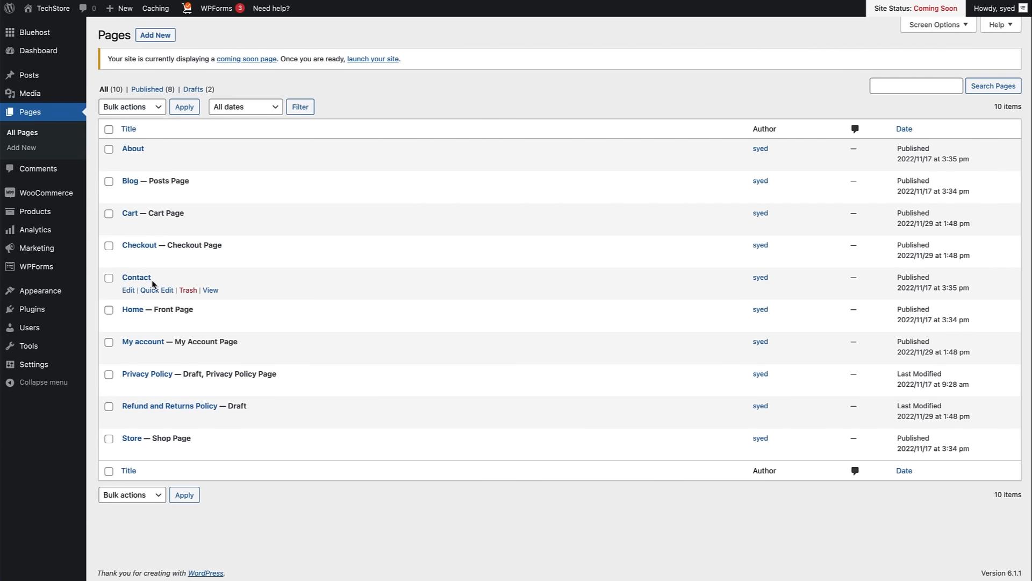
pyautogui.click(127, 323)
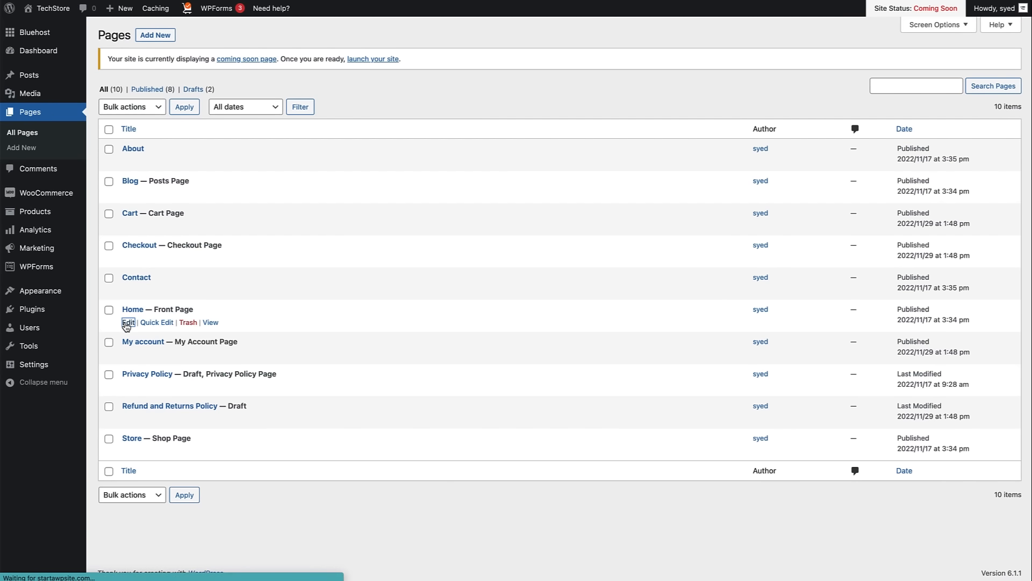
pyautogui.scroll(-10, 873, 320)
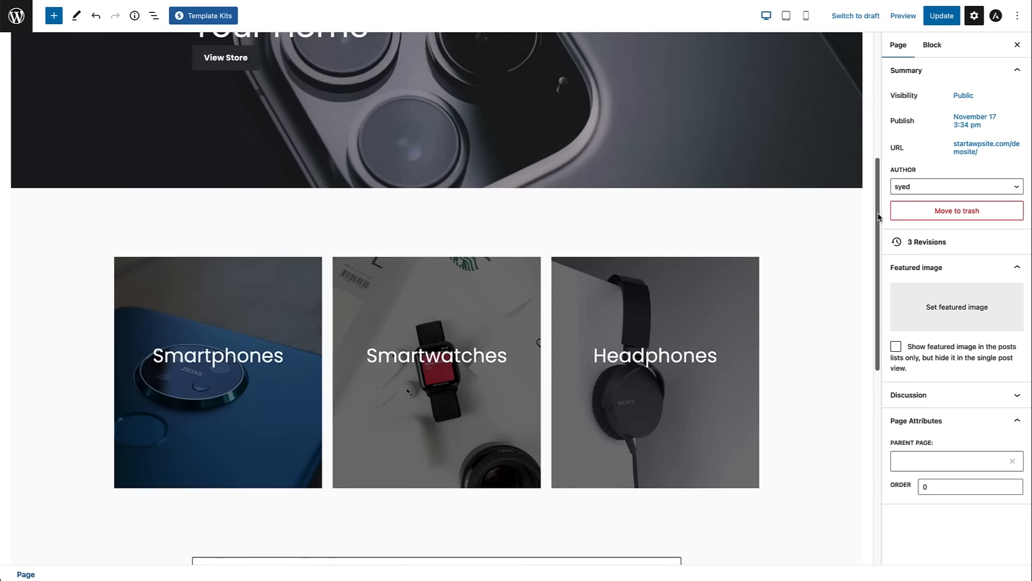
pyautogui.scroll(-2, 873, 334)
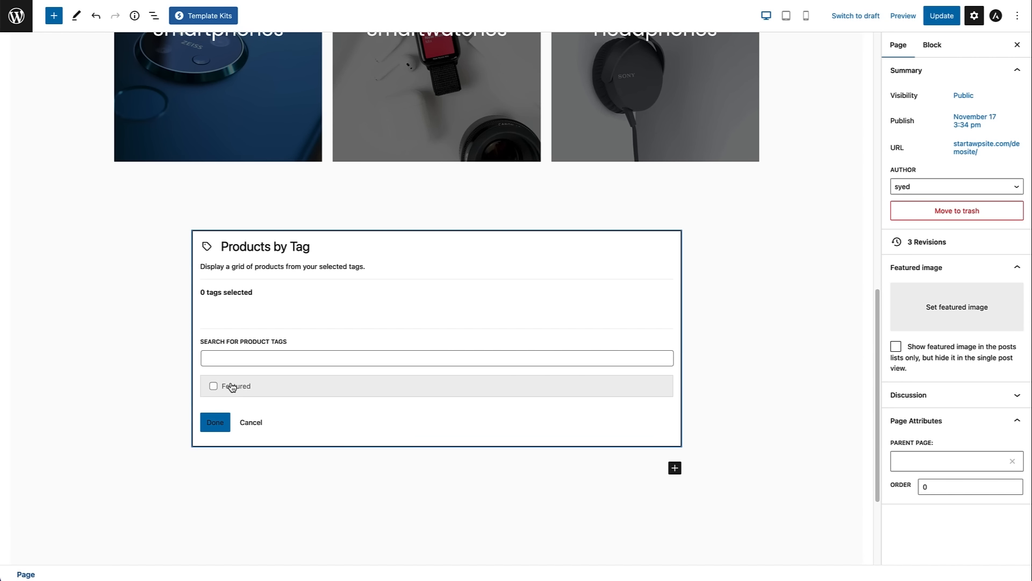
pyautogui.click(213, 387)
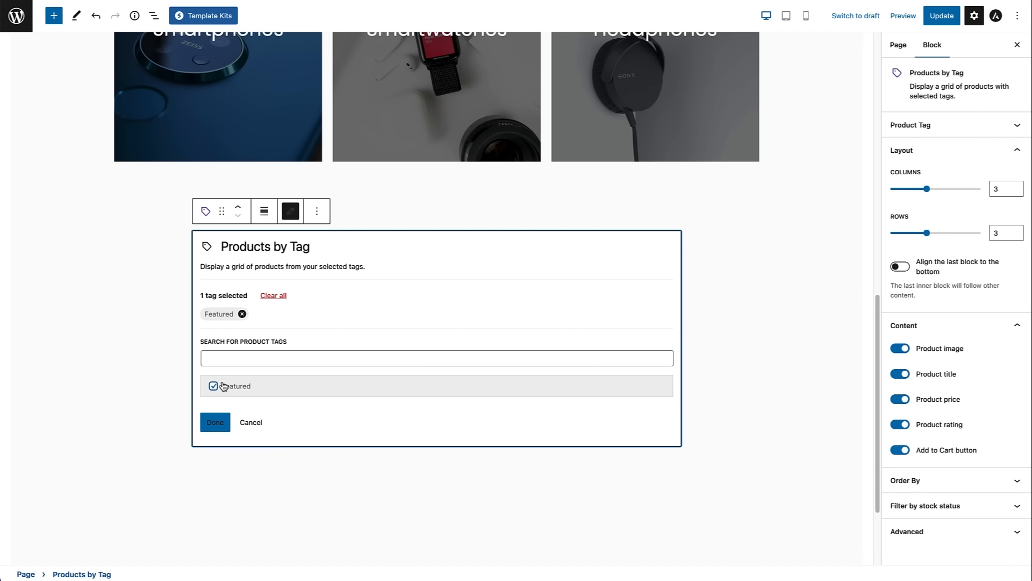
pyautogui.click(212, 425)
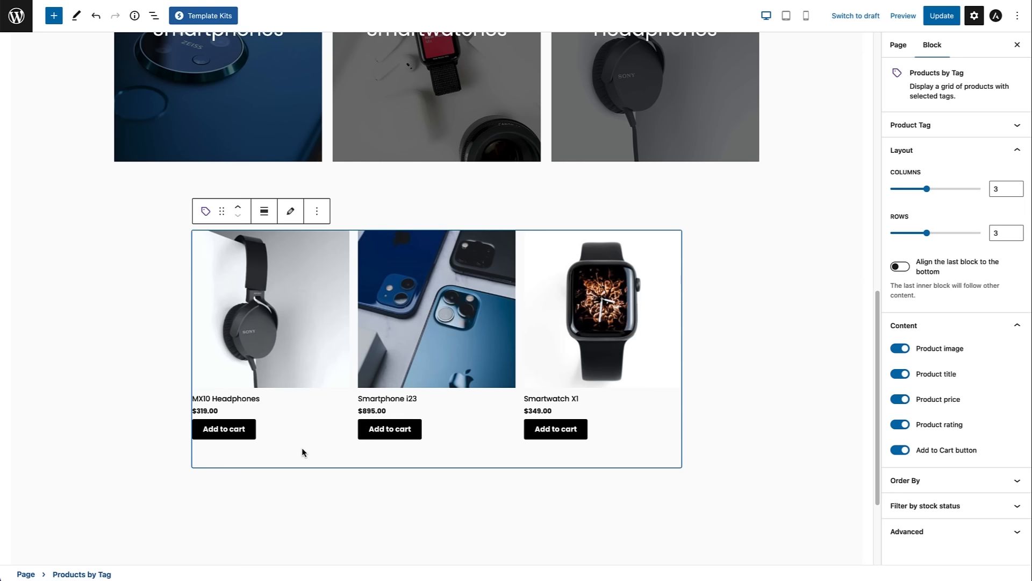
# Add a single-column Container below the product grid and move the Products by Tag block into it.
pyautogui.click(479, 495)
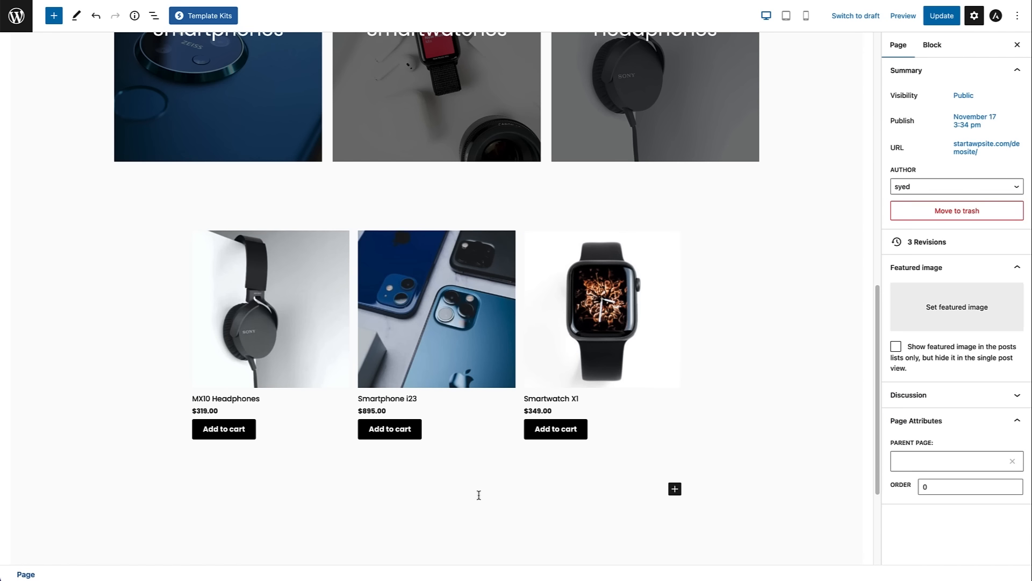
pyautogui.click(675, 488)
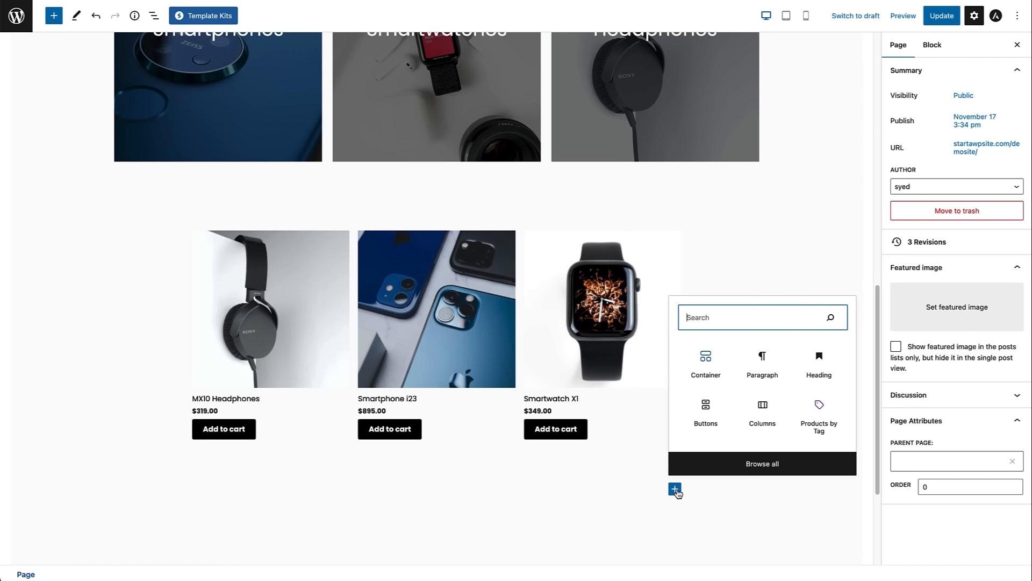
pyautogui.click(701, 364)
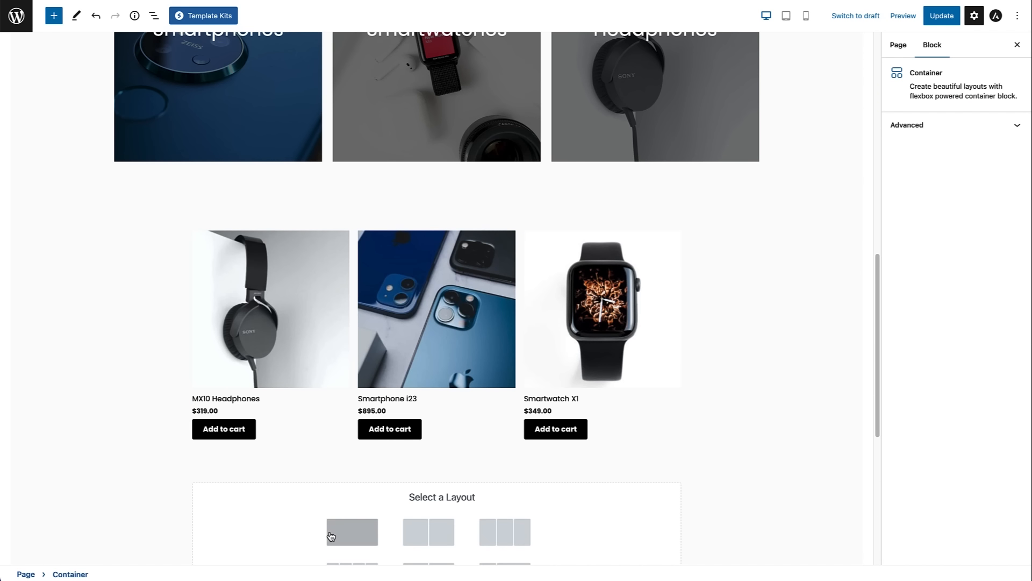
pyautogui.click(349, 532)
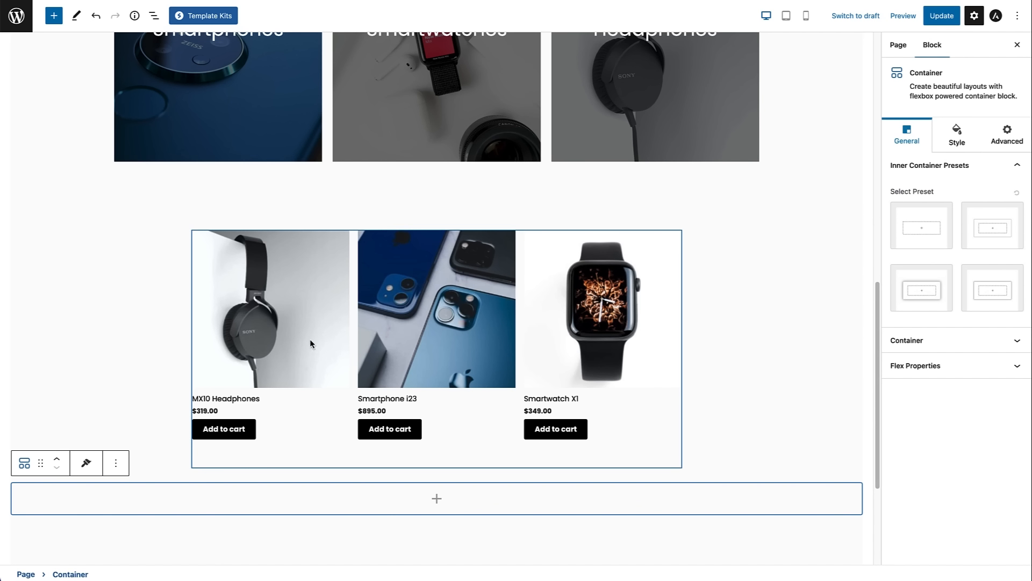
pyautogui.click(352, 319)
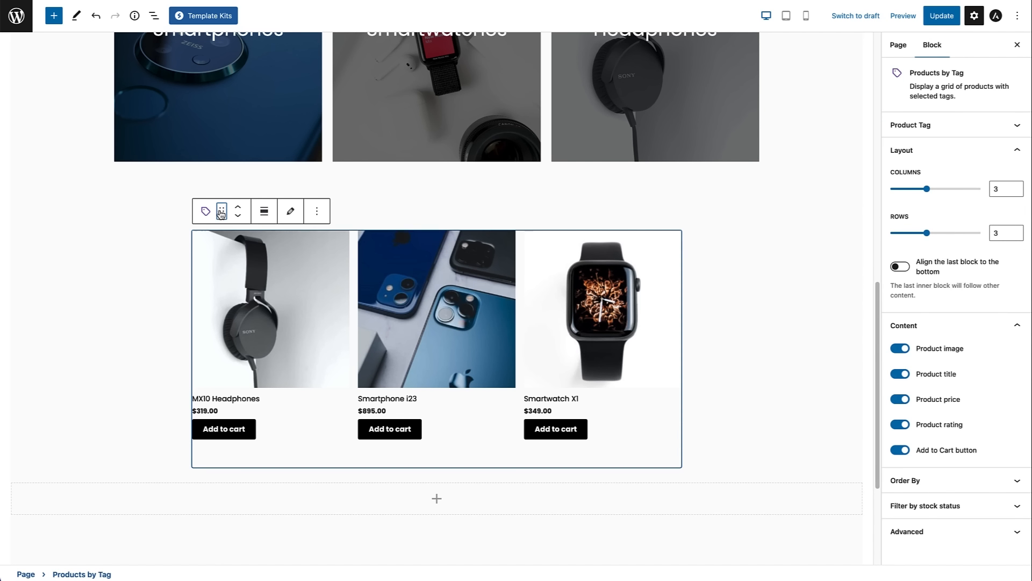
pyautogui.moveTo(220, 213); pyautogui.dragTo(332, 302)
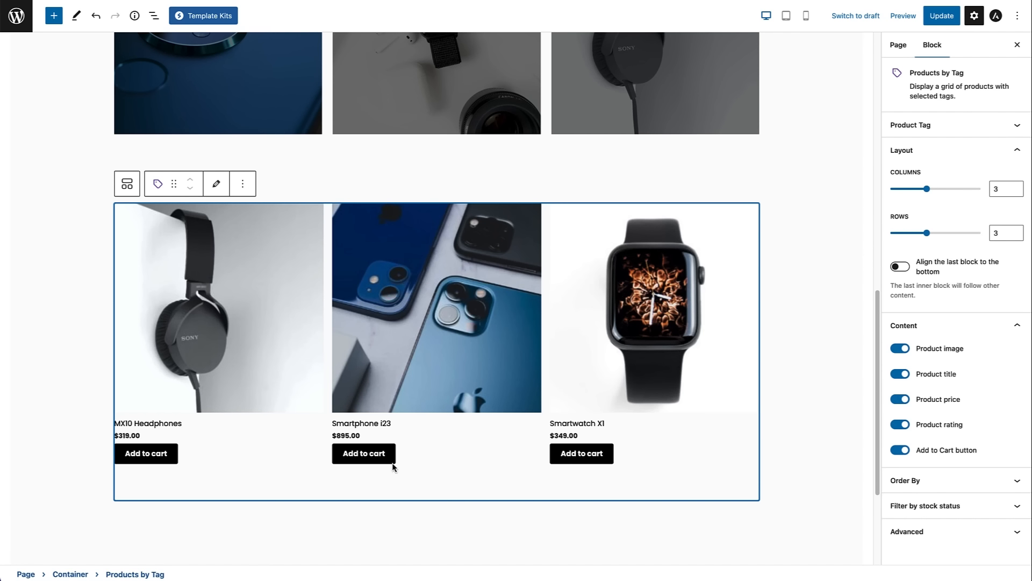
# Check the Products by Tag block's tag selection and try hiding its Add to Cart button, restoring the button again.
pyautogui.click(119, 186)
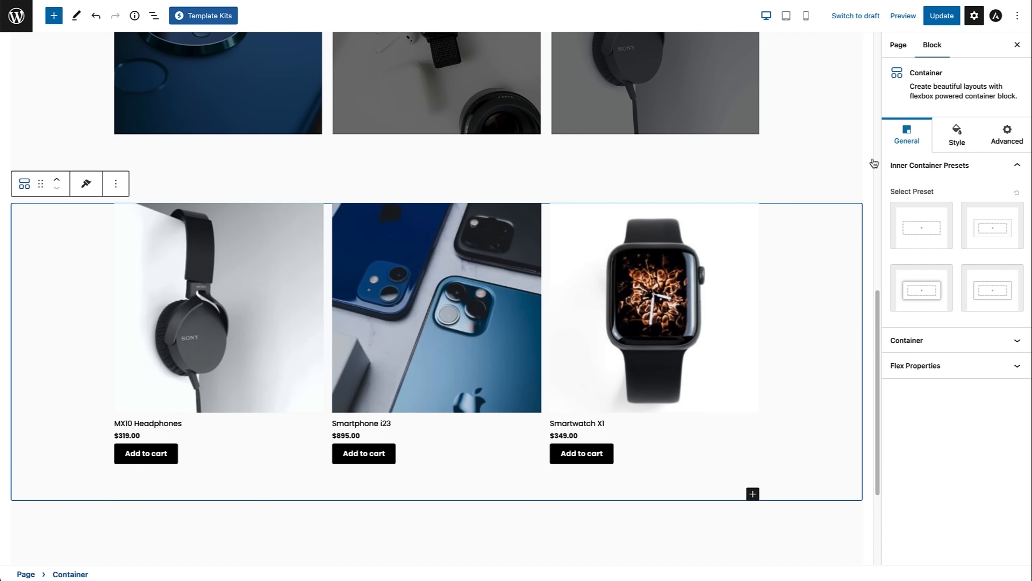
pyautogui.click(252, 446)
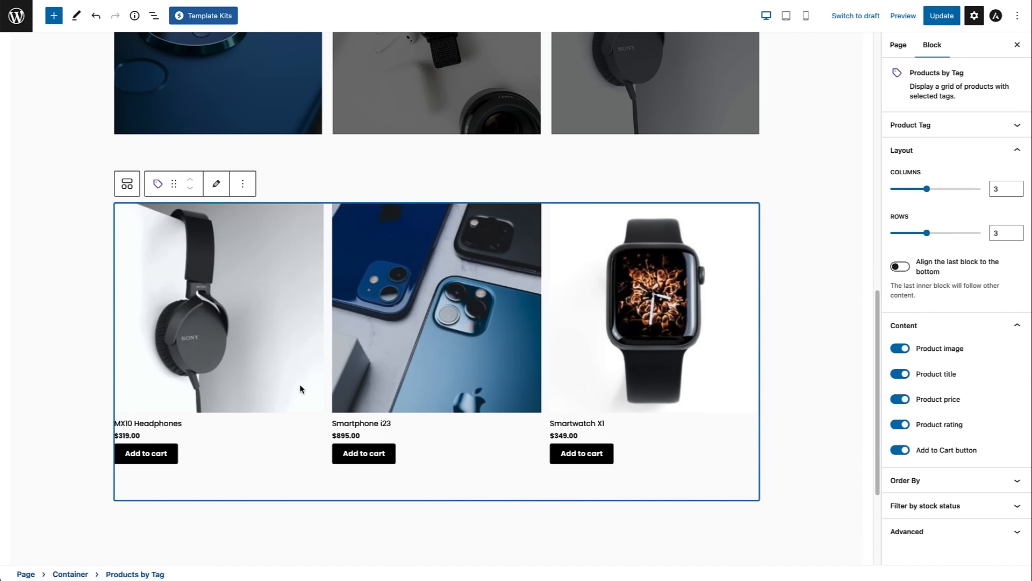
pyautogui.click(980, 129)
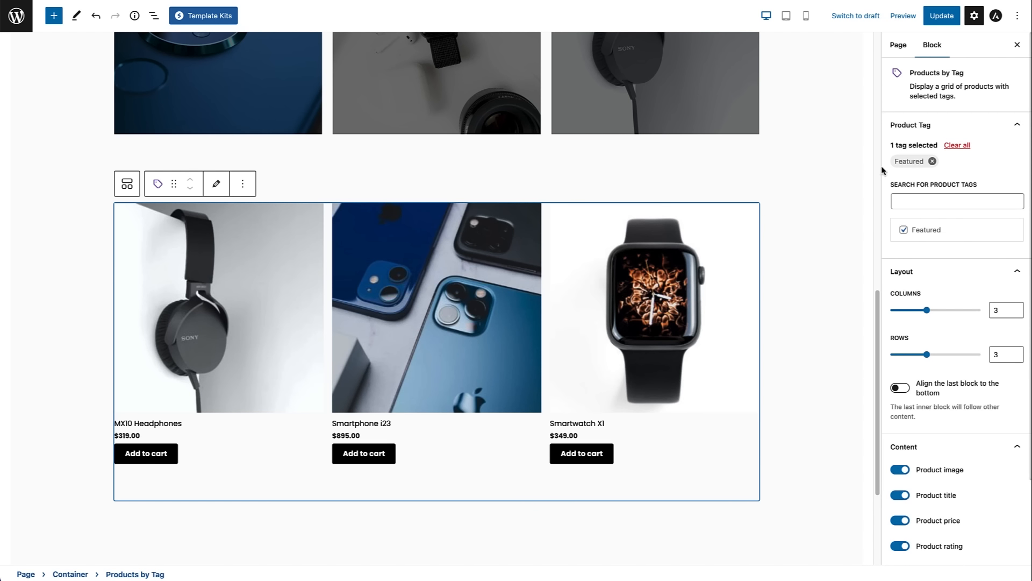
pyautogui.click(991, 129)
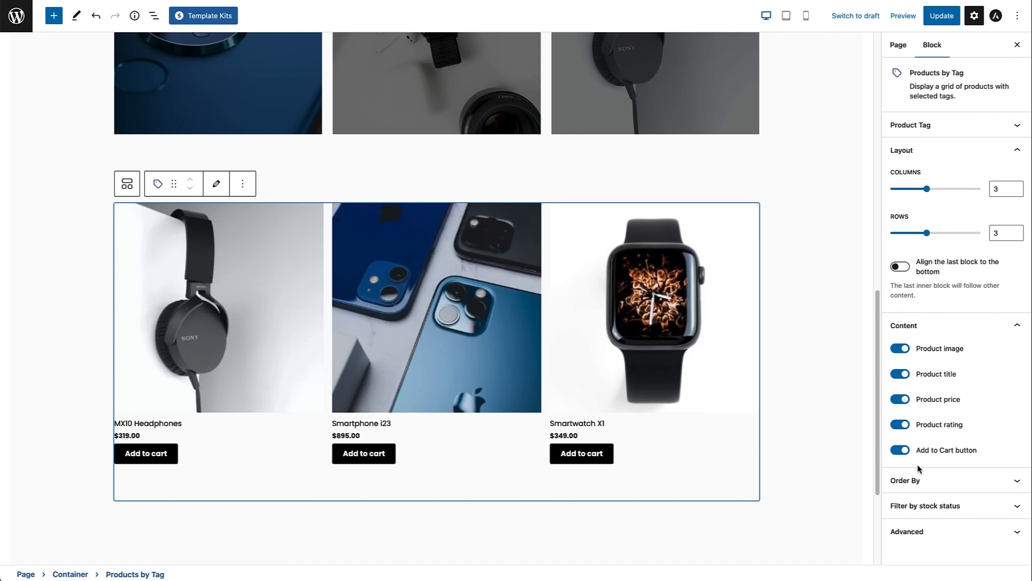
pyautogui.click(901, 452)
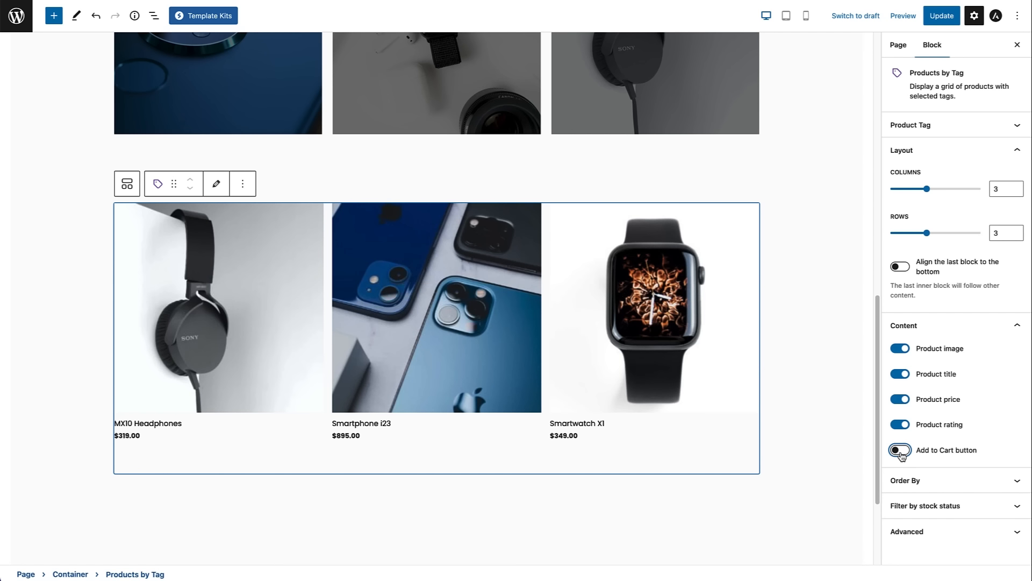
pyautogui.click(901, 452)
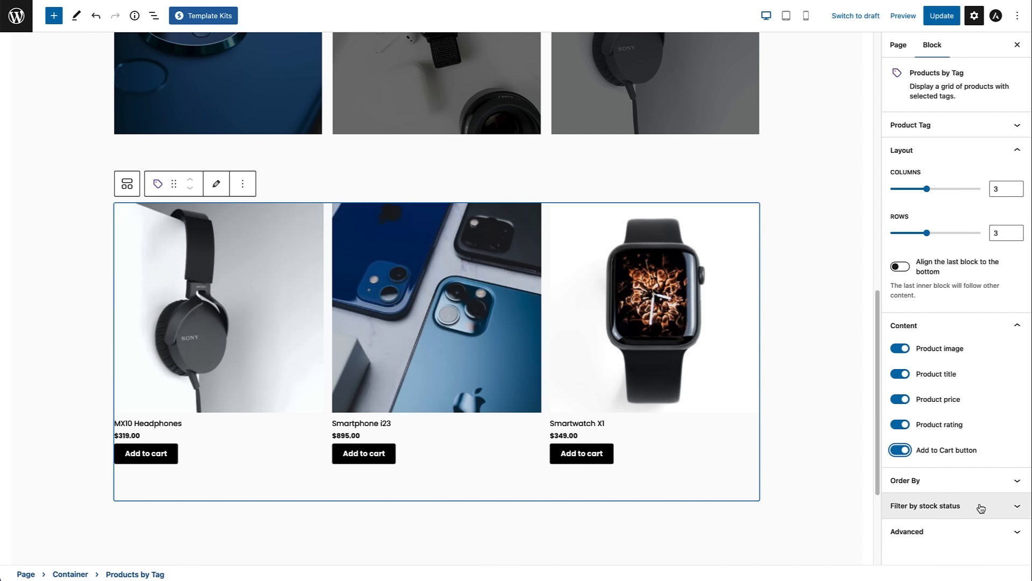
# Hide out-of-stock and on-backorder products in the Products by Tag block's stock status filter.
pyautogui.click(981, 508)
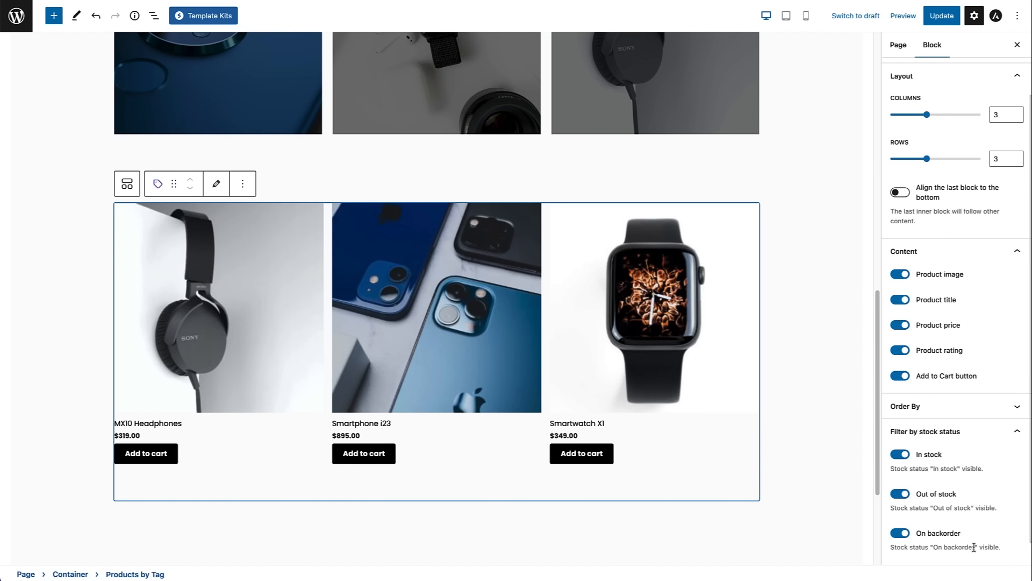
pyautogui.click(900, 496)
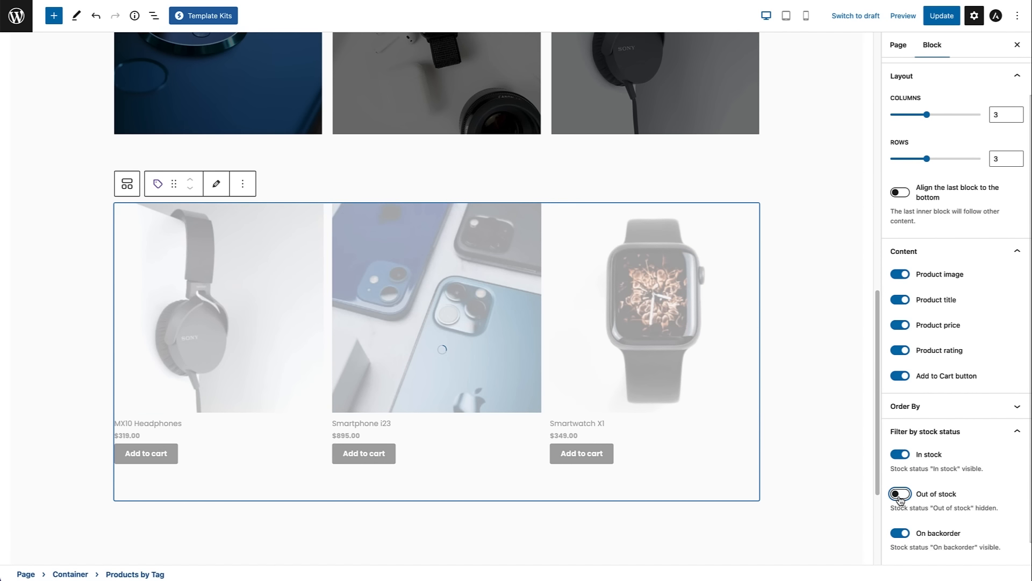
pyautogui.click(898, 532)
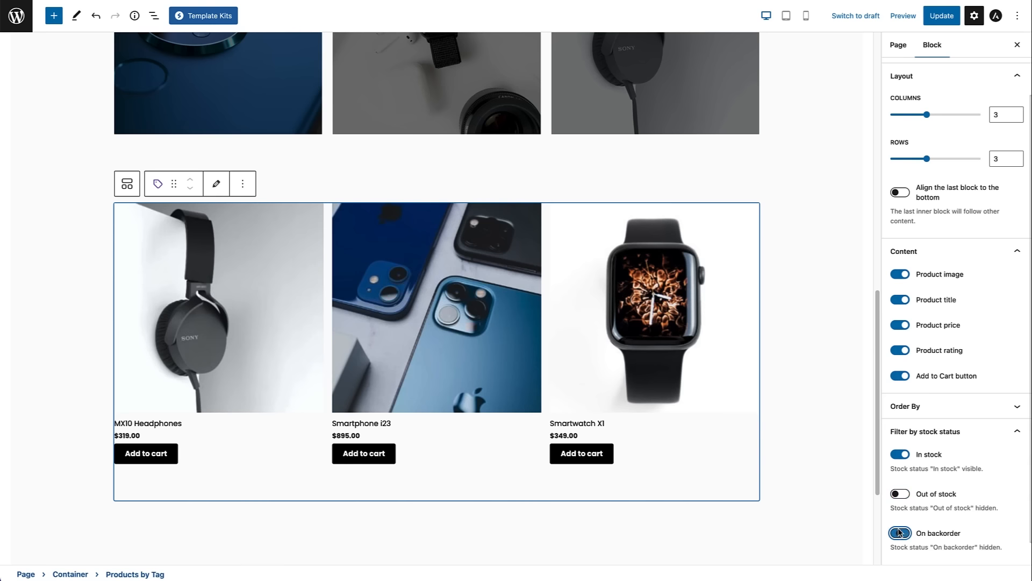
pyautogui.click(977, 431)
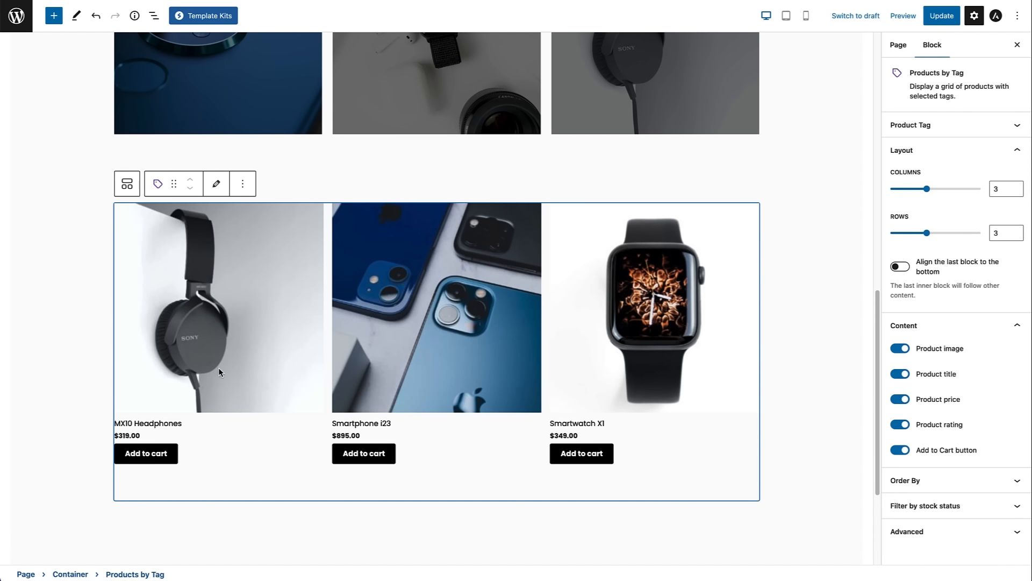
# Insert a Heading block below the product container with the text "Featured".
pyautogui.click(127, 183)
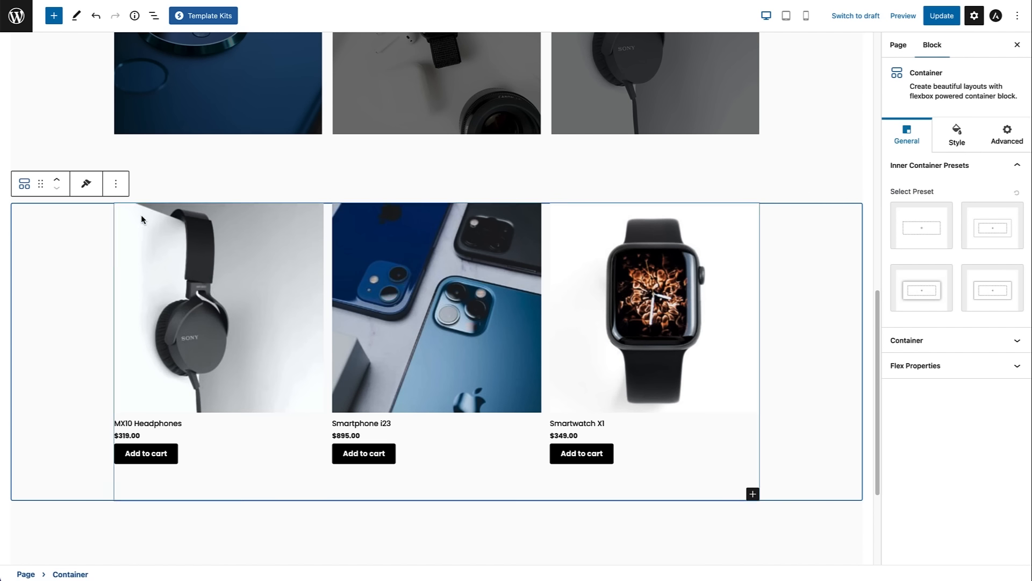
pyautogui.click(56, 24)
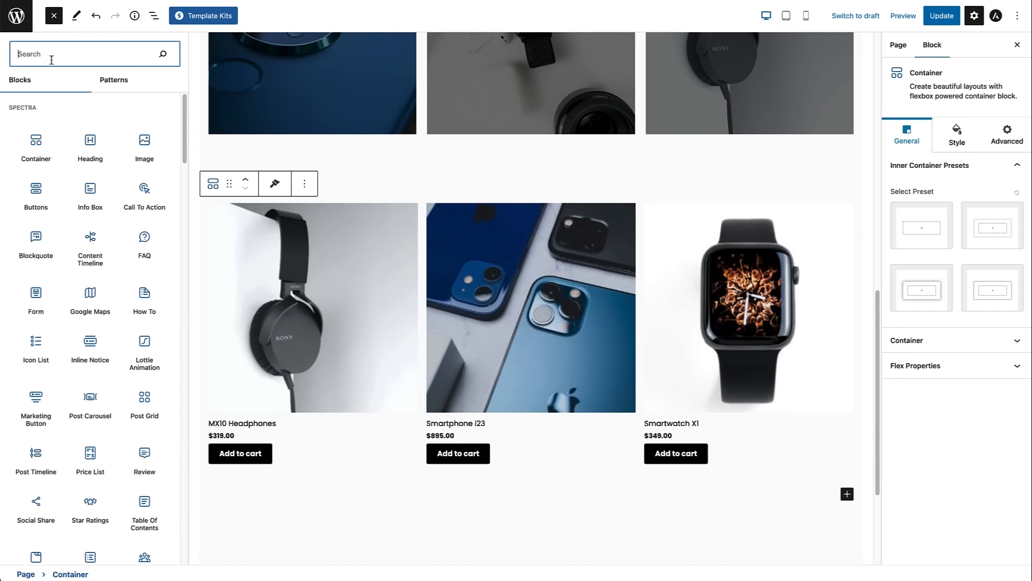
pyautogui.write('heading')
pyautogui.click(36, 118)
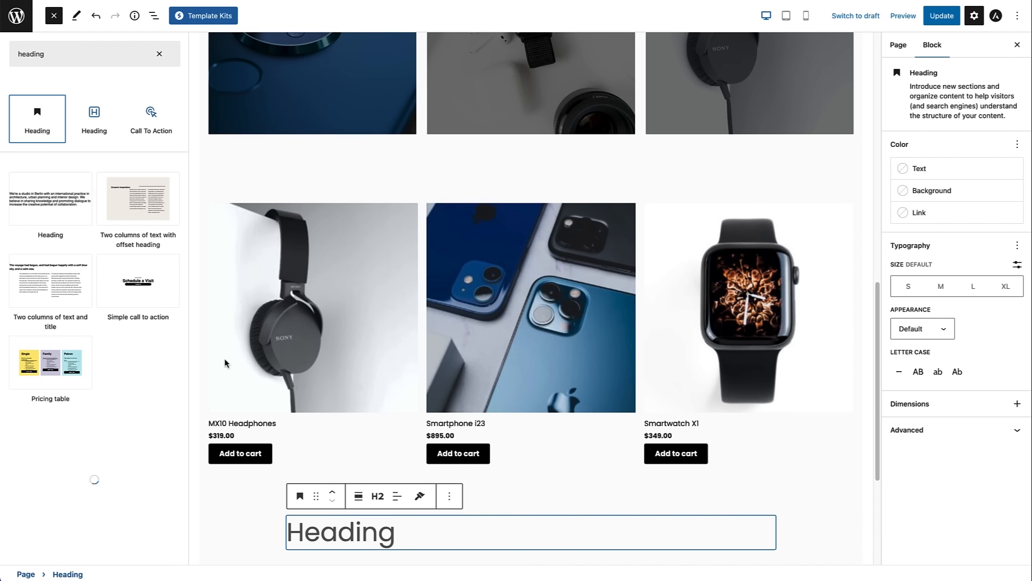
pyautogui.click(380, 547)
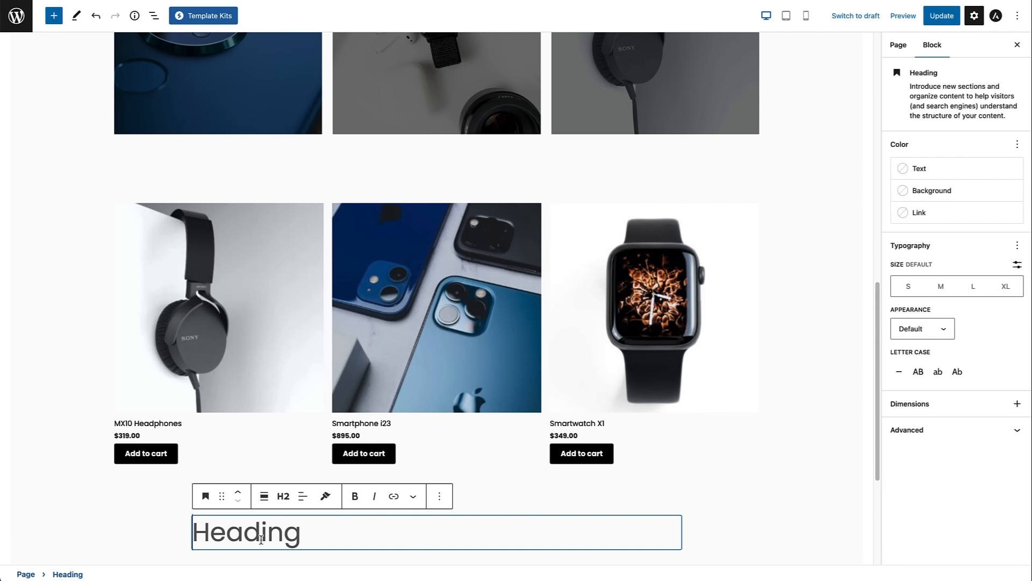
pyautogui.write('Featured')
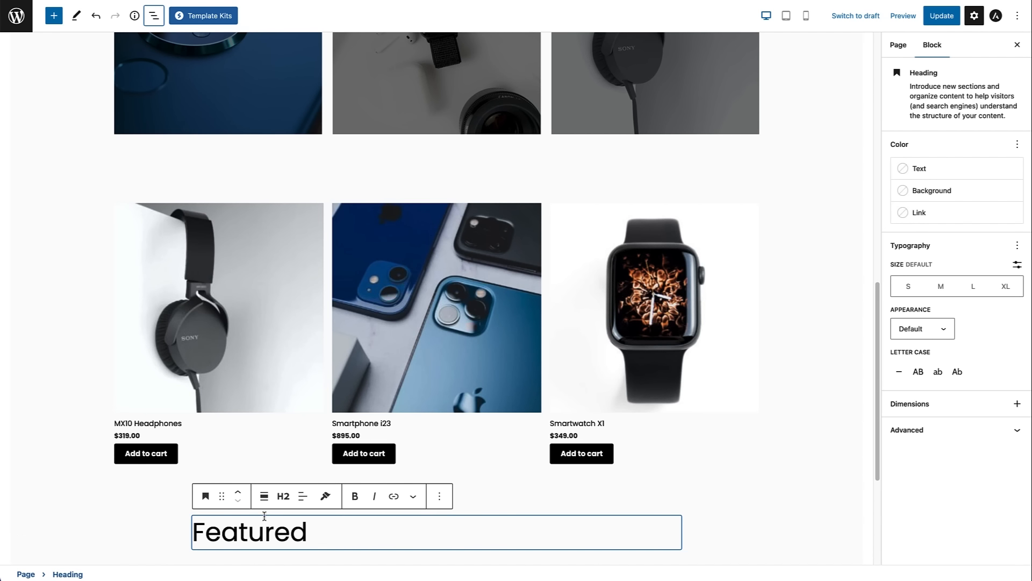
# Move the Featured heading into the product container, placing it above the product grid.
pyautogui.moveTo(222, 499); pyautogui.dragTo(179, 404)
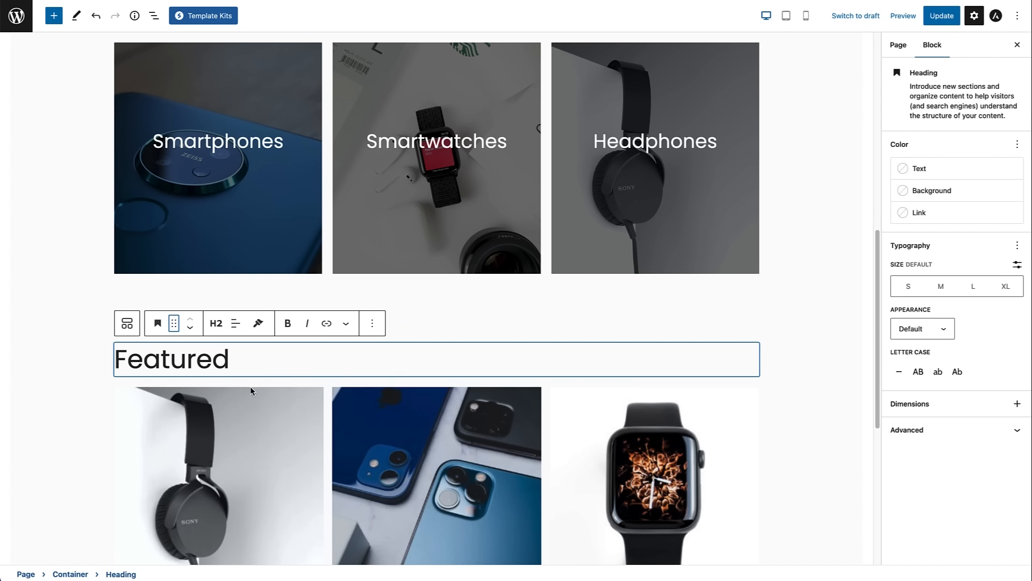
pyautogui.scroll(-1, 250, 386)
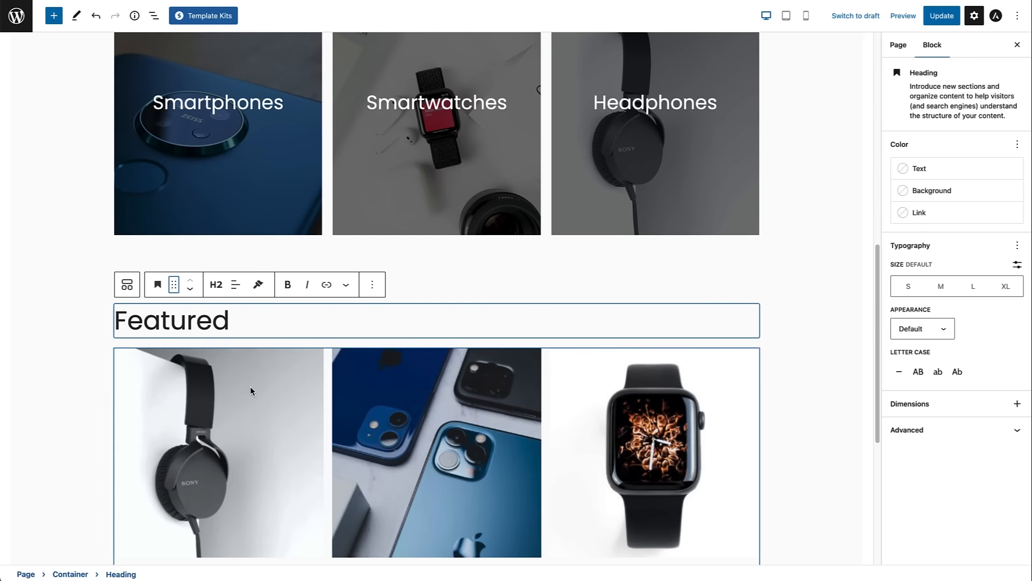
pyautogui.click(190, 290)
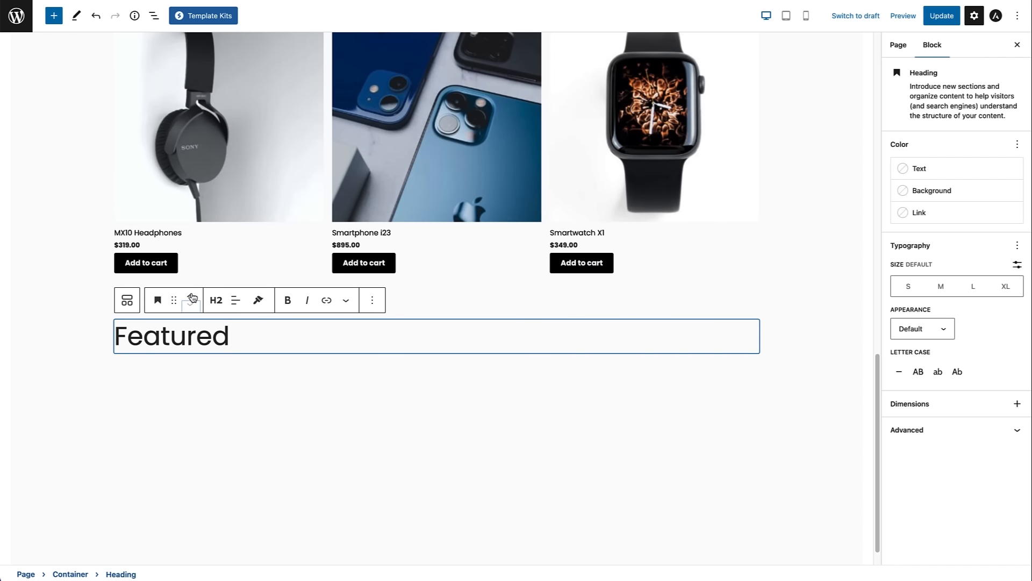
pyautogui.click(190, 279)
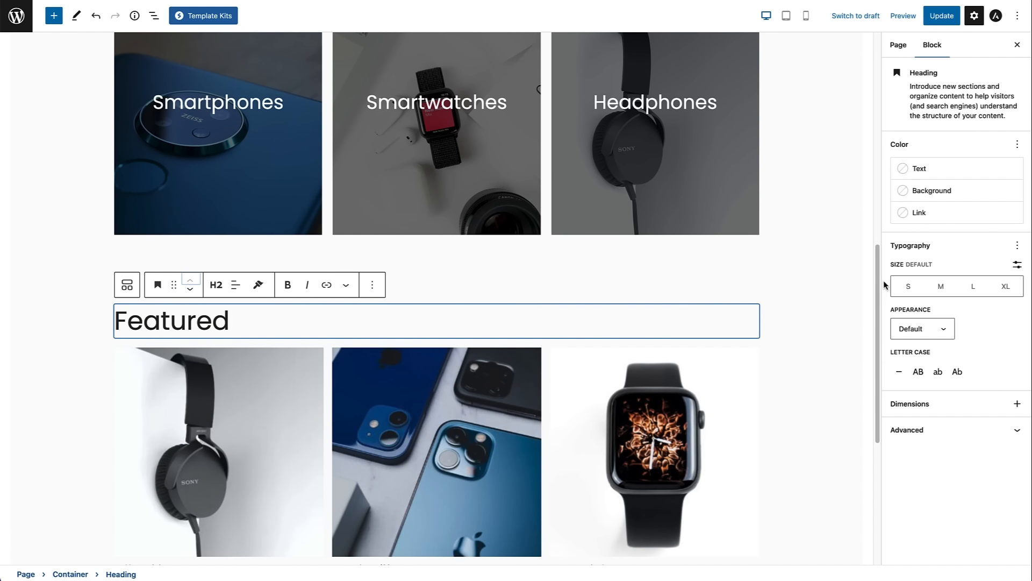
# Add a single-column container below the Featured products section.
pyautogui.moveTo(879, 403); pyautogui.dragTo(885, 504)
pyautogui.click(779, 411)
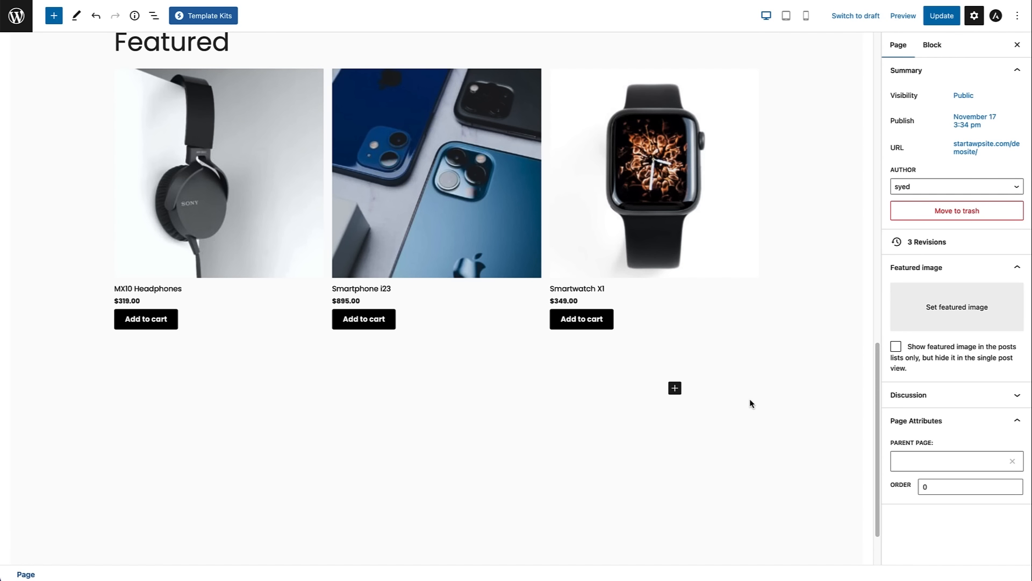
pyautogui.click(676, 389)
pyautogui.click(705, 467)
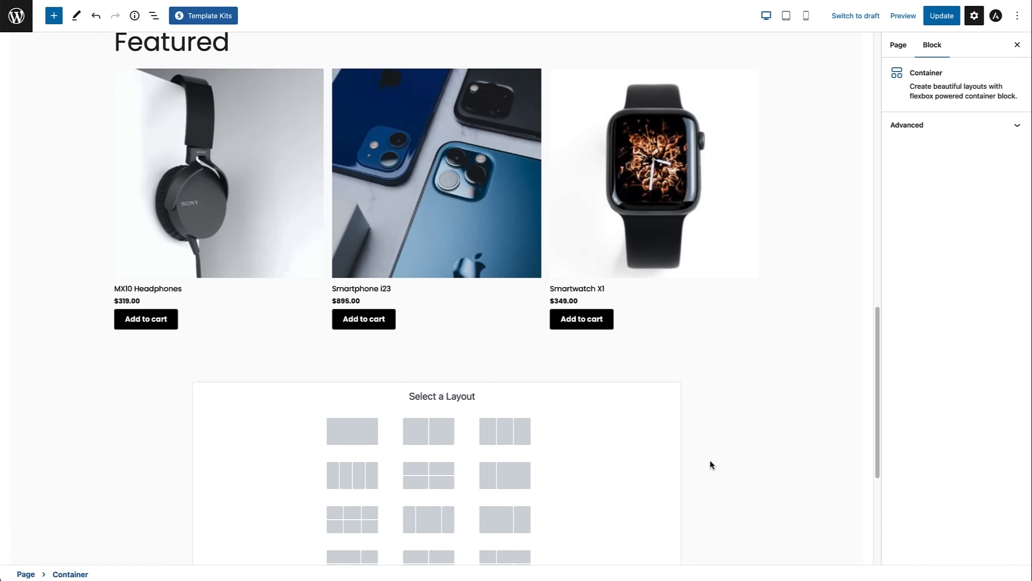
pyautogui.click(354, 427)
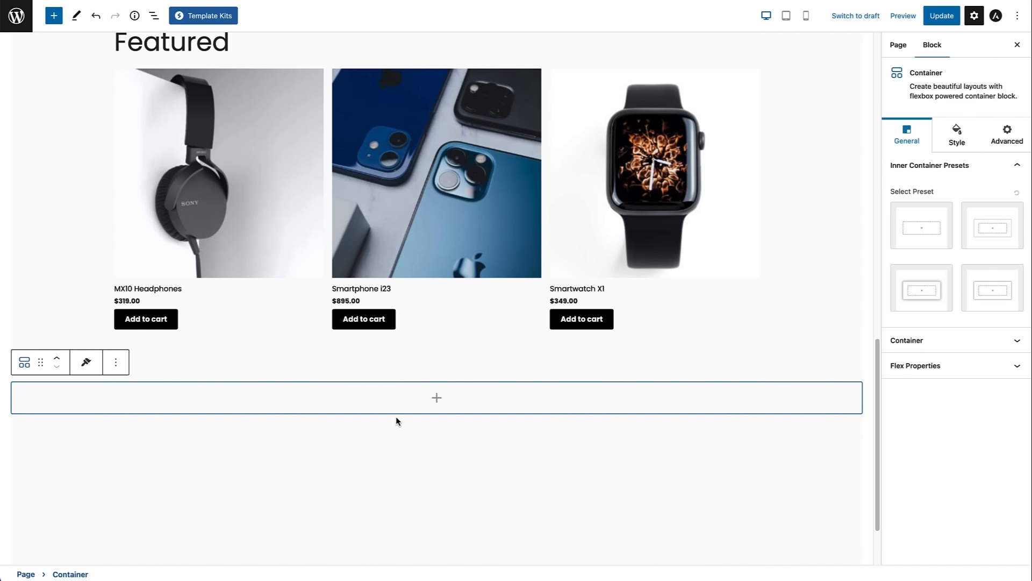
# Insert a Featured Product block in the empty container and have it display the Space S70 Smartphone.
pyautogui.click(435, 399)
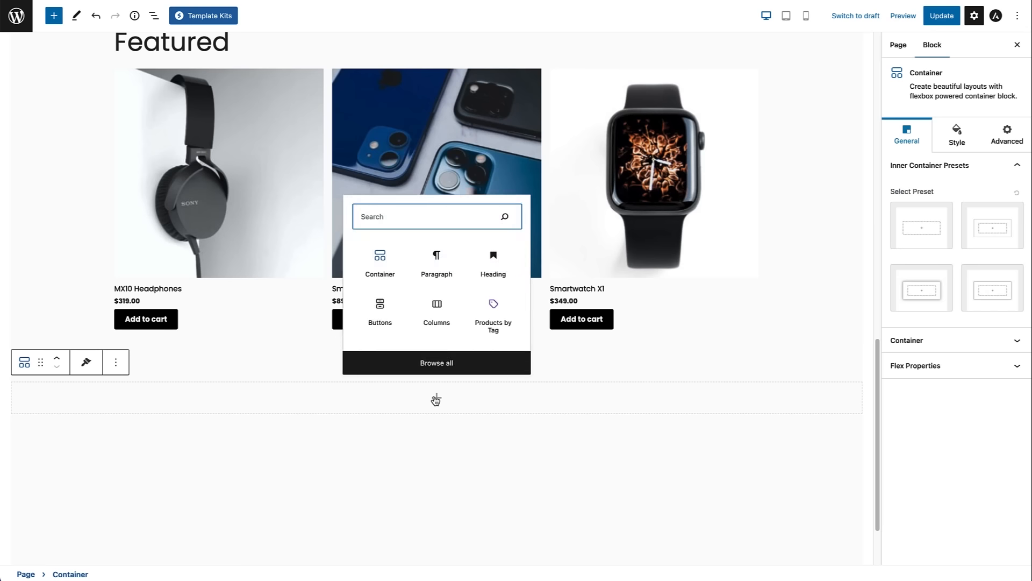
pyautogui.write('featured')
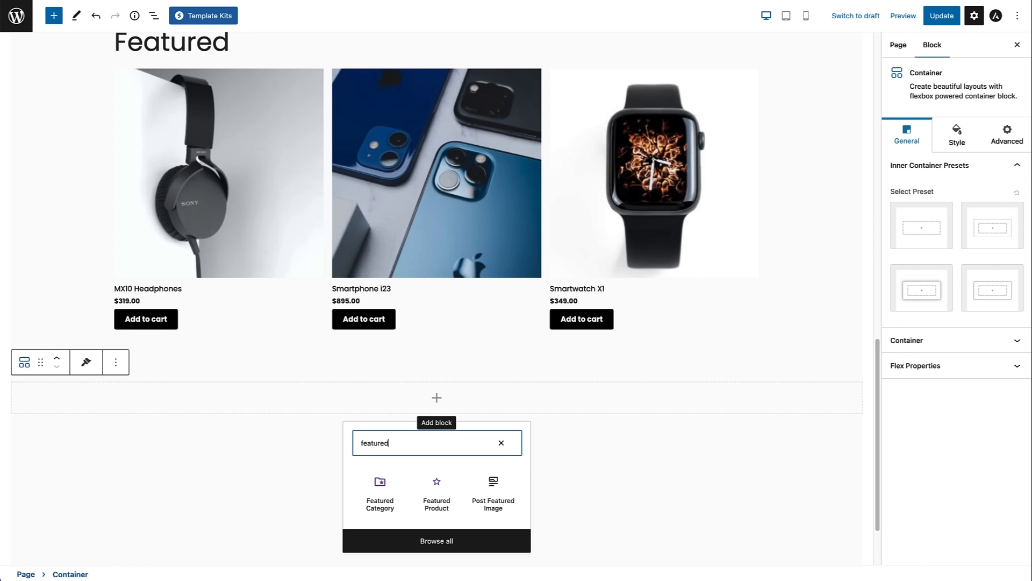
pyautogui.click(437, 504)
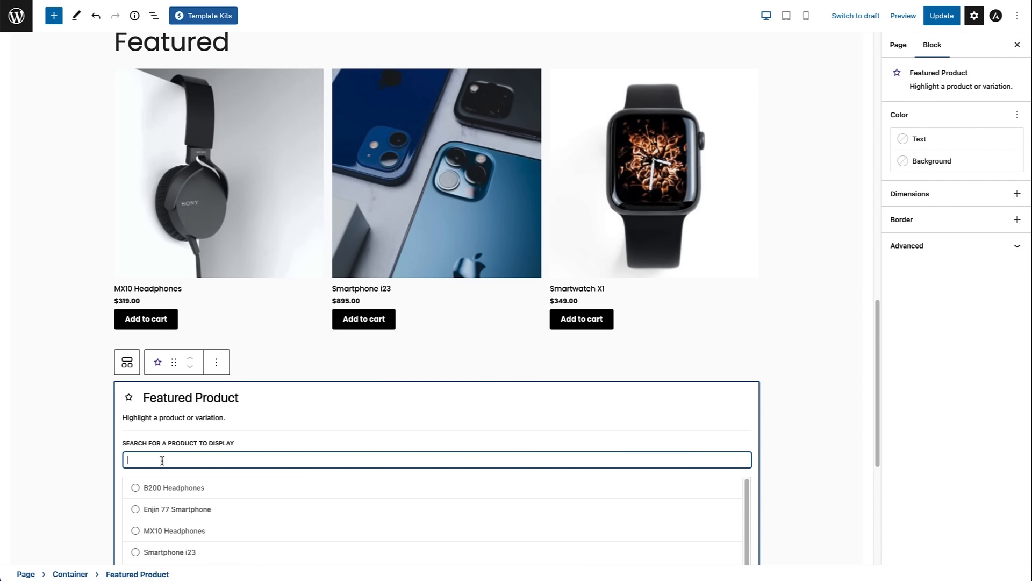
pyautogui.scroll(-2, 747, 469)
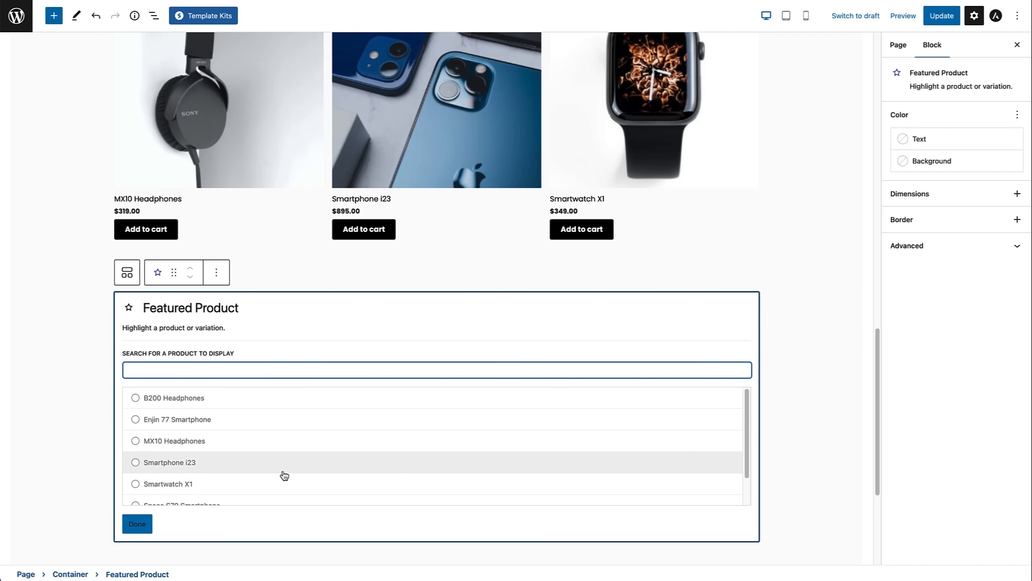
pyautogui.moveTo(747, 427); pyautogui.dragTo(747, 453)
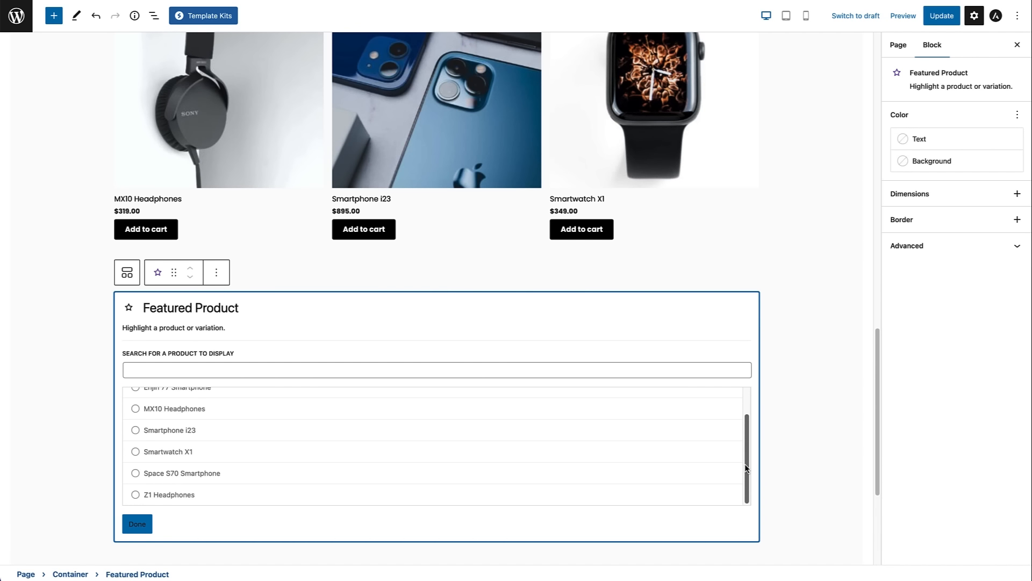
pyautogui.click(167, 481)
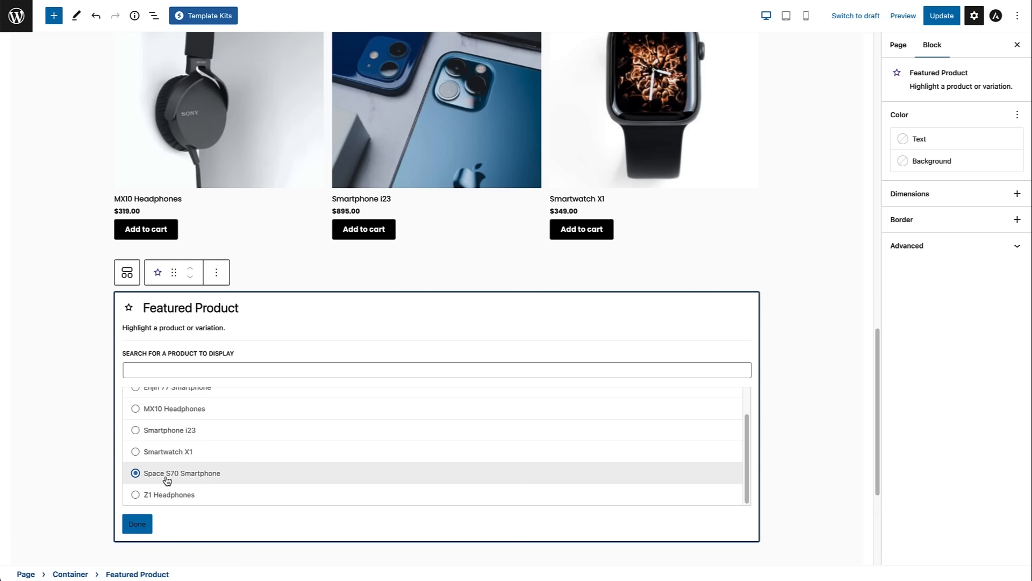
pyautogui.click(137, 524)
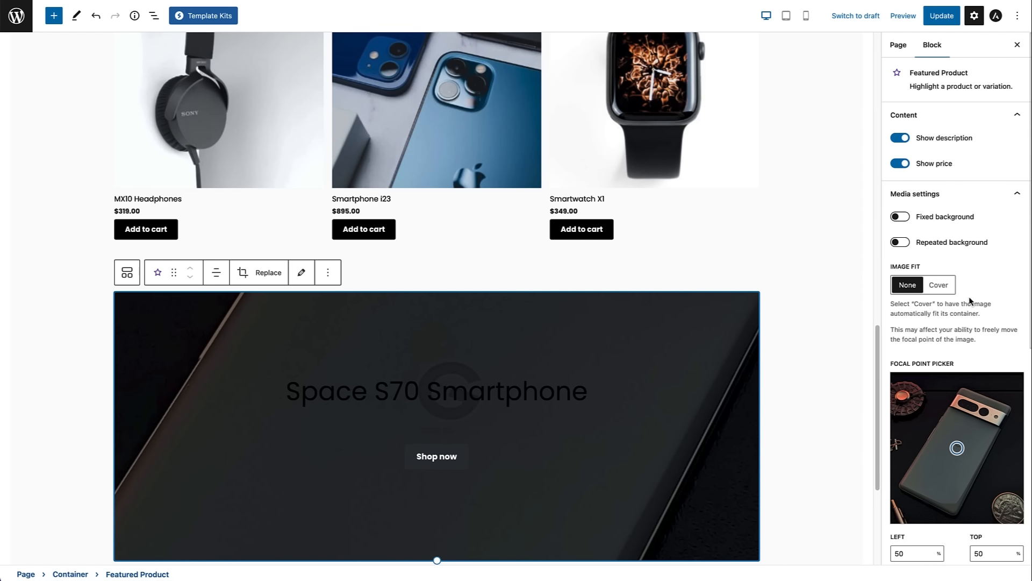
# Set the Featured Product block's image fit to Cover and its text colour to white.
pyautogui.click(939, 289)
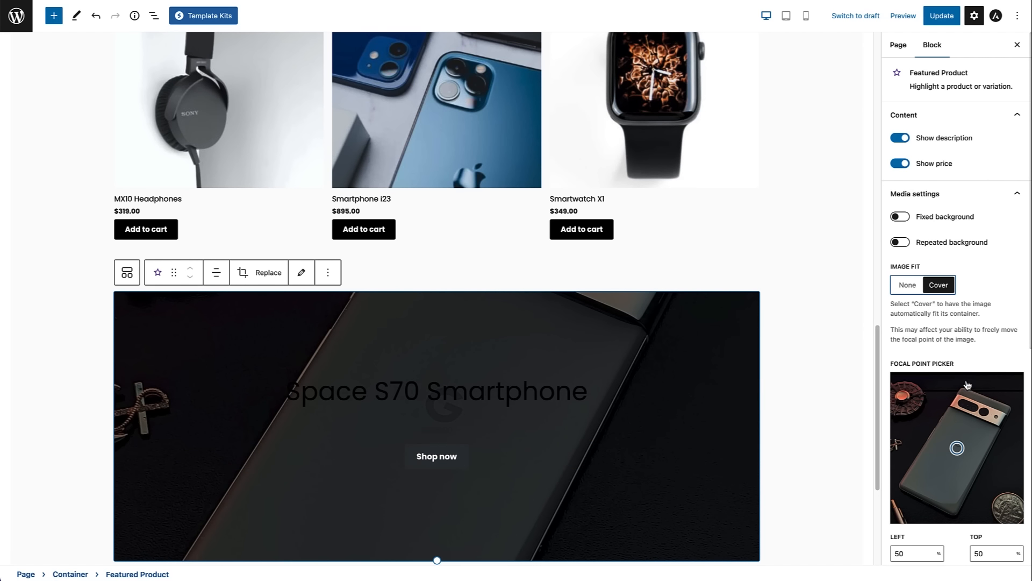
pyautogui.moveTo(1030, 330); pyautogui.dragTo(1030, 539)
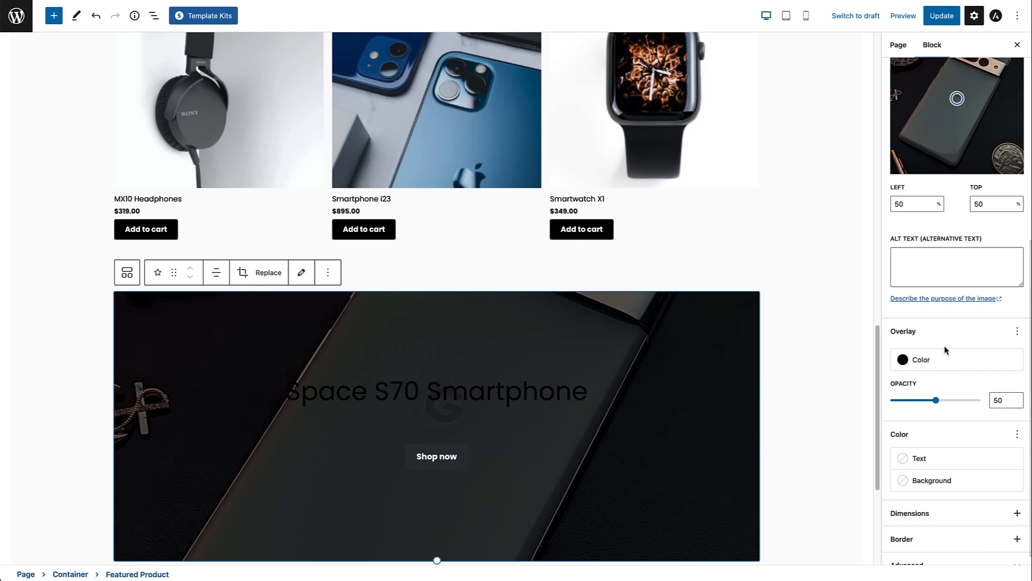
pyautogui.click(936, 402)
pyautogui.moveTo(936, 401)
pyautogui.mouseDown()
pyautogui.moveTo(889, 400)
pyautogui.moveTo(936, 401)
pyautogui.mouseUp()
pyautogui.click(919, 460)
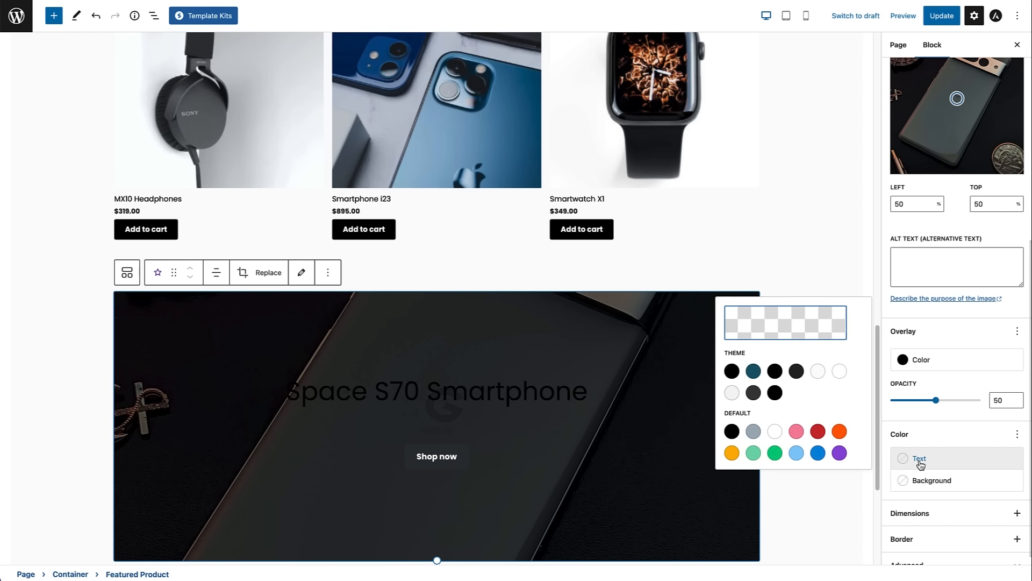
pyautogui.click(839, 371)
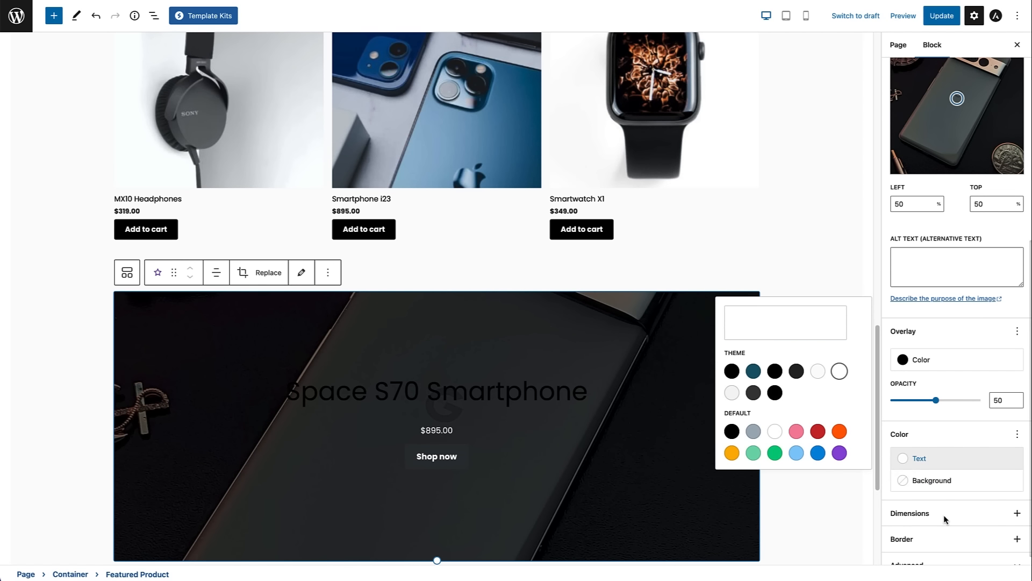
pyautogui.click(946, 464)
# Give the Featured Product block a border radius of 10 px and update the page.
pyautogui.scroll(10, 1021, 377)
pyautogui.click(1019, 194)
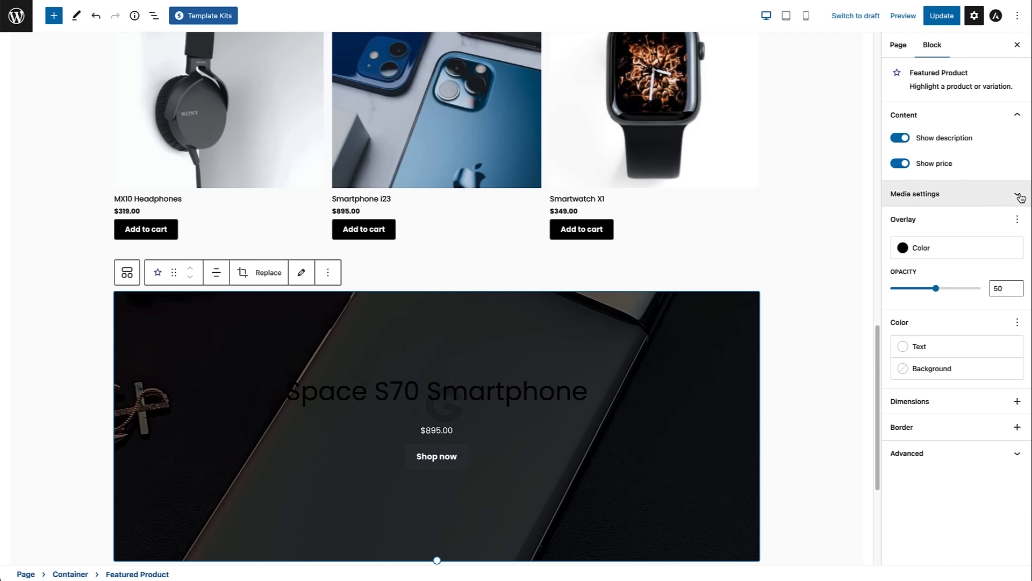
pyautogui.click(1016, 114)
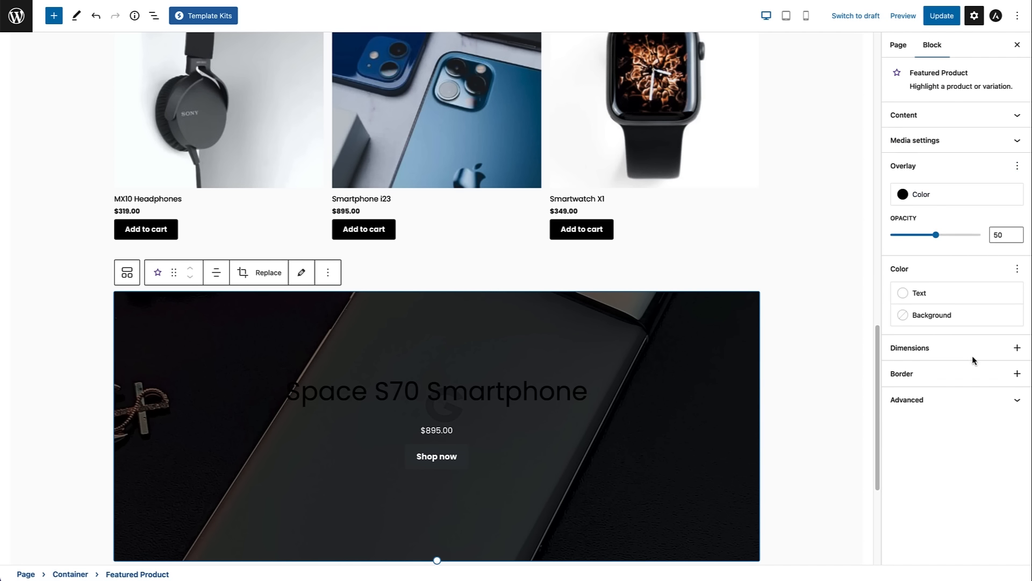
pyautogui.click(1017, 347)
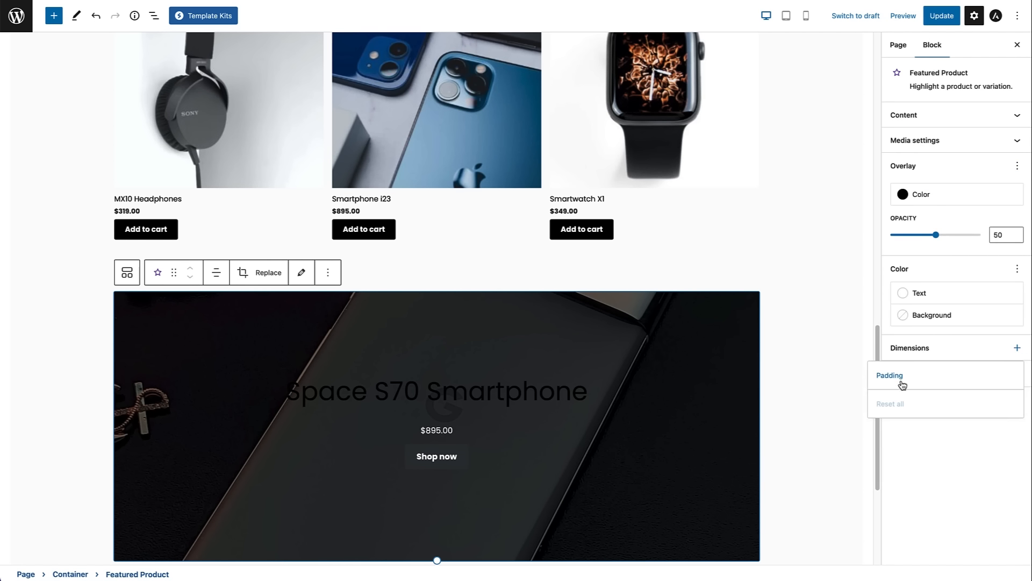
pyautogui.click(1017, 347)
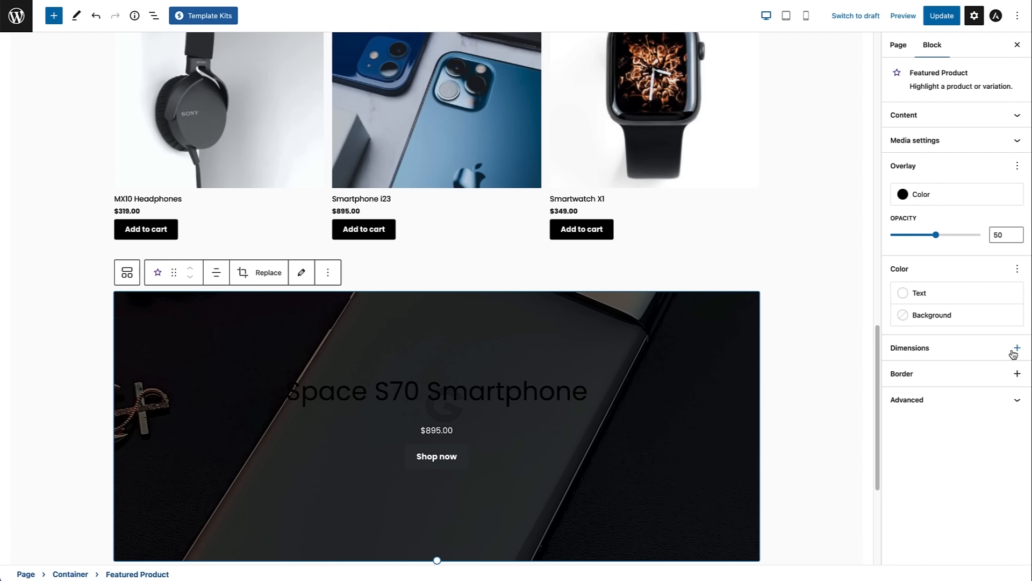
pyautogui.click(1018, 374)
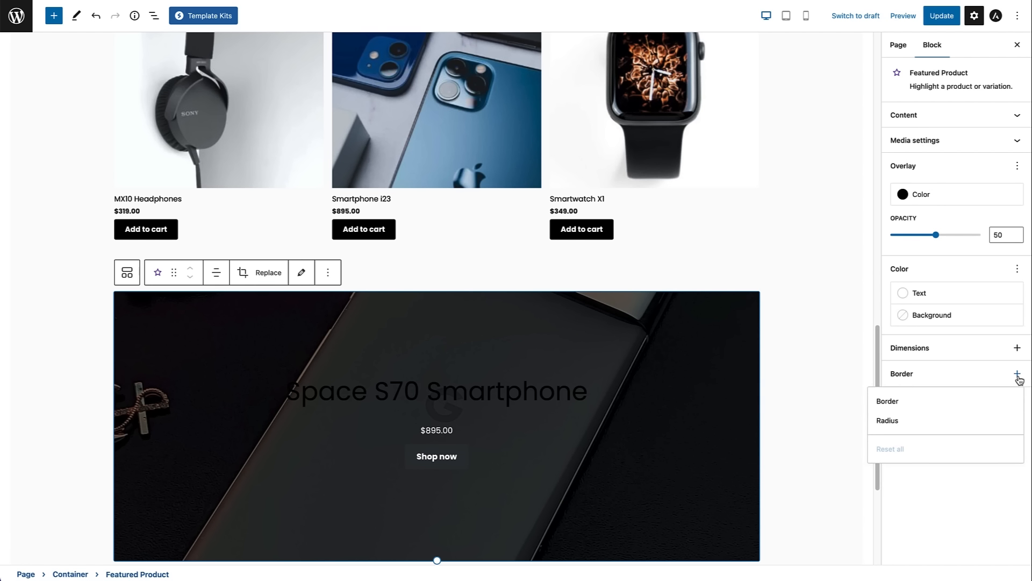
pyautogui.click(886, 422)
pyautogui.click(926, 495)
pyautogui.click(923, 409)
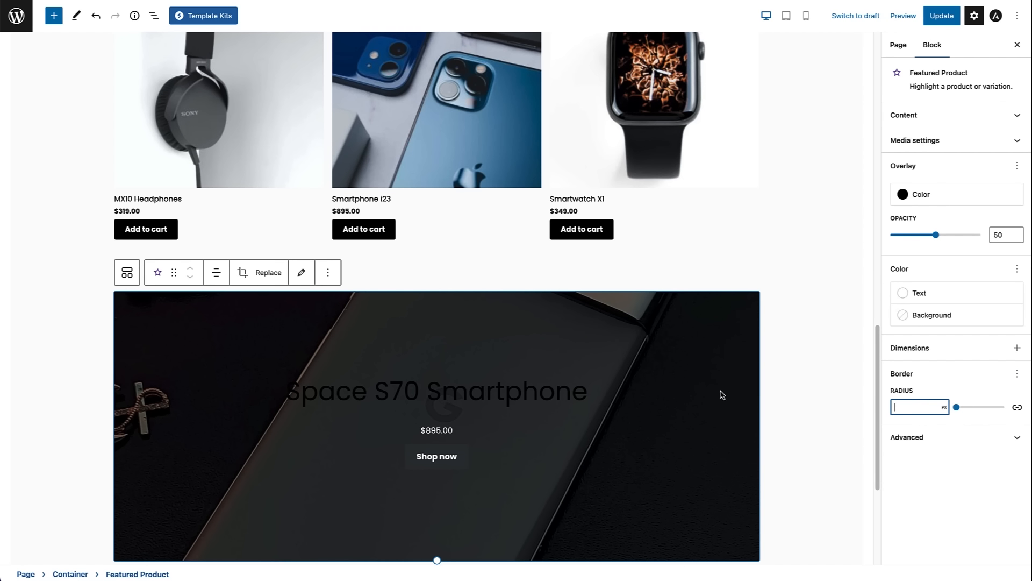
pyautogui.write('10')
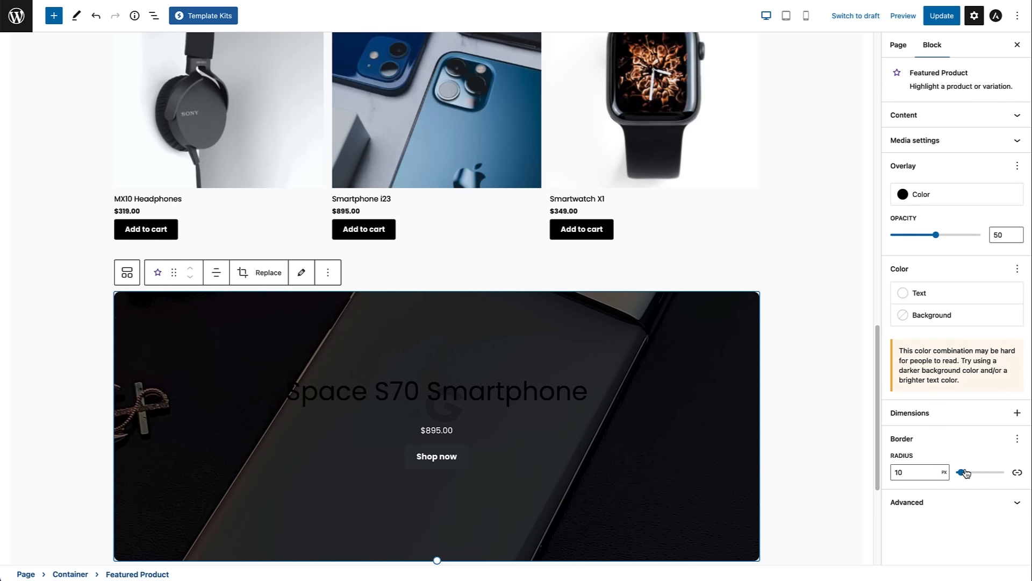
pyautogui.click(930, 19)
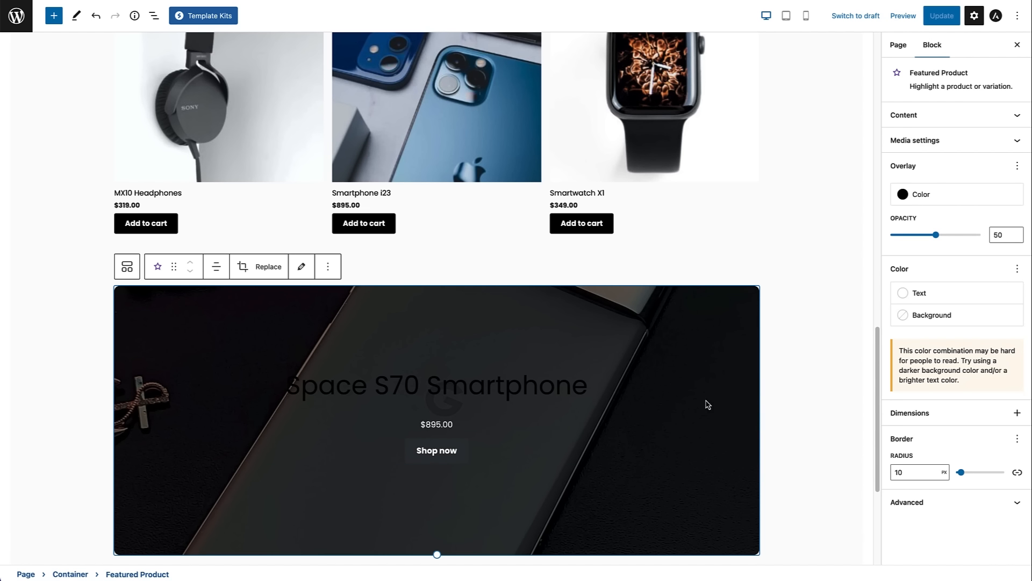
# Add a single-column container below the Space S70 Smartphone banner.
pyautogui.moveTo(878, 403); pyautogui.dragTo(881, 485)
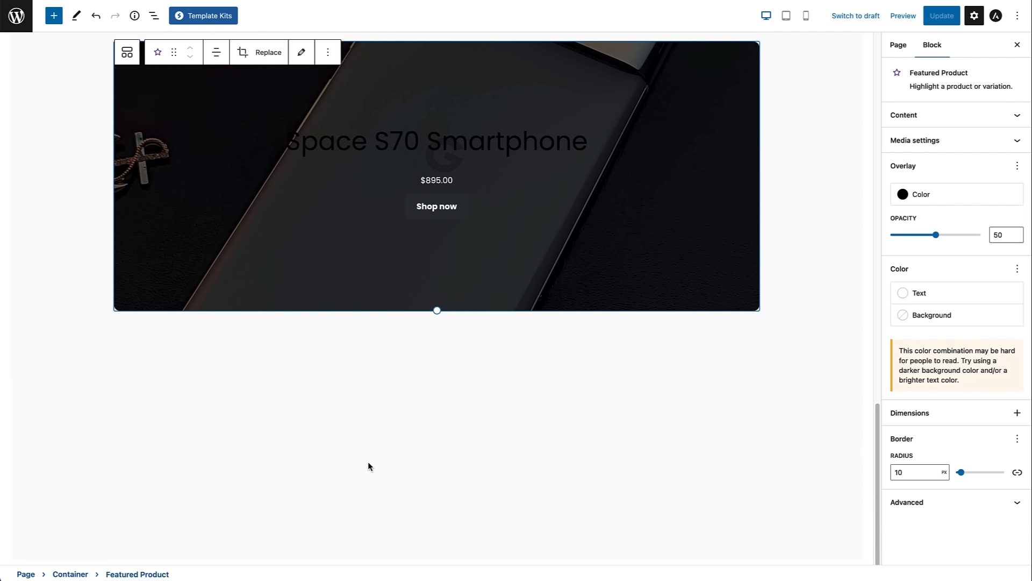
pyautogui.click(620, 443)
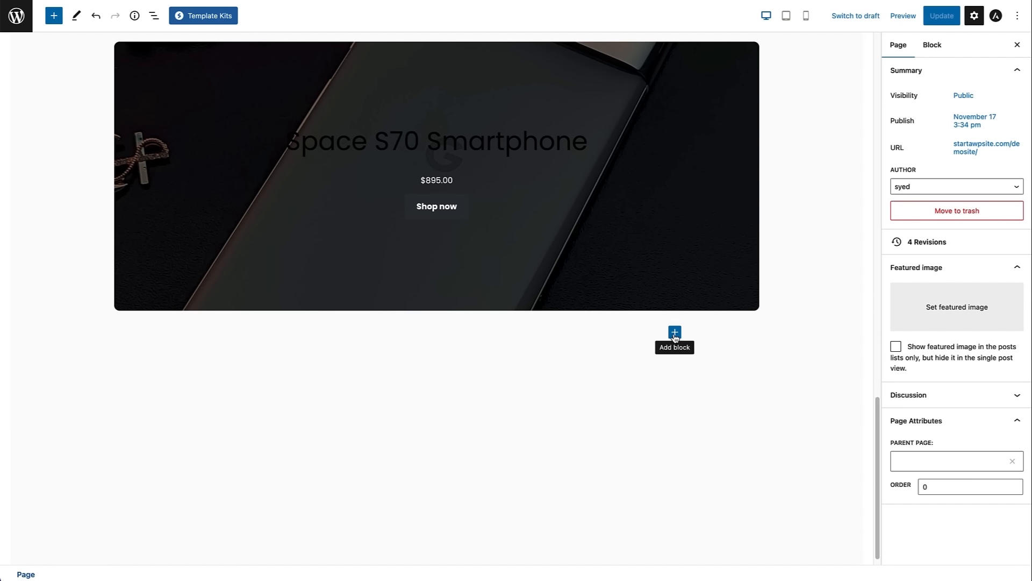
pyautogui.click(676, 334)
pyautogui.click(702, 415)
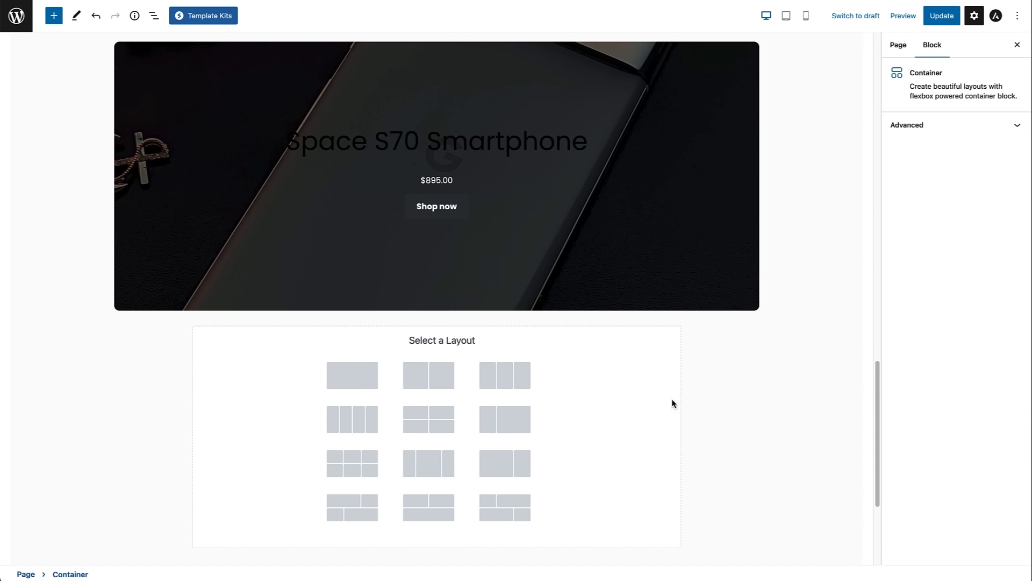
pyautogui.click(340, 388)
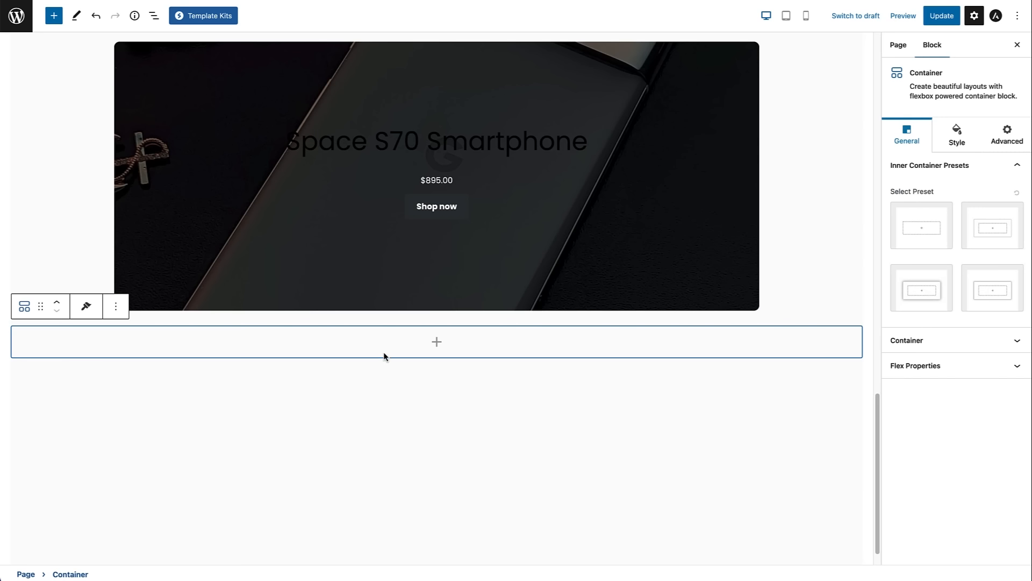
# Insert a Post Grid block in the empty container and set it to 3 posts per page.
pyautogui.click(431, 348)
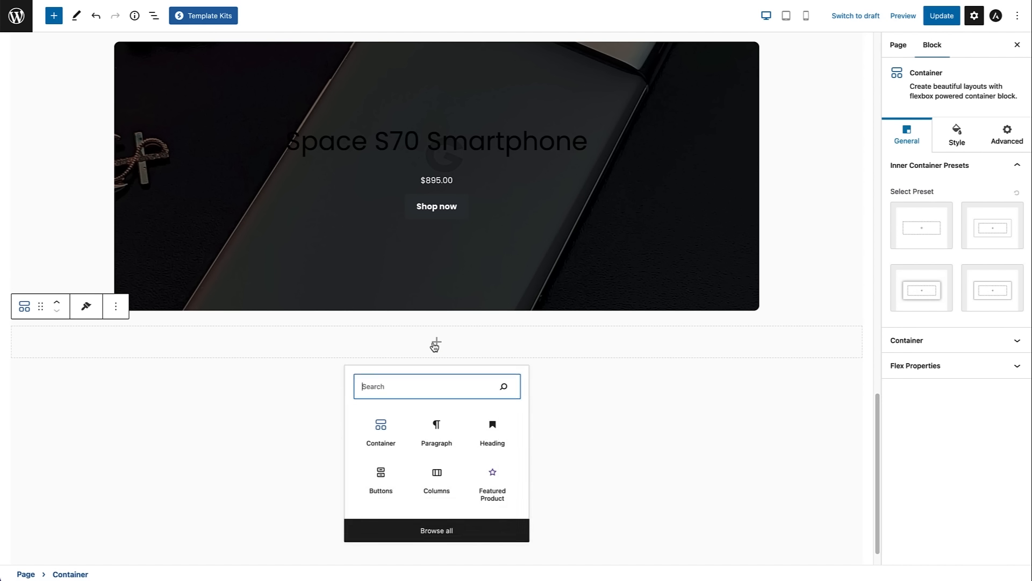
pyautogui.write('posts')
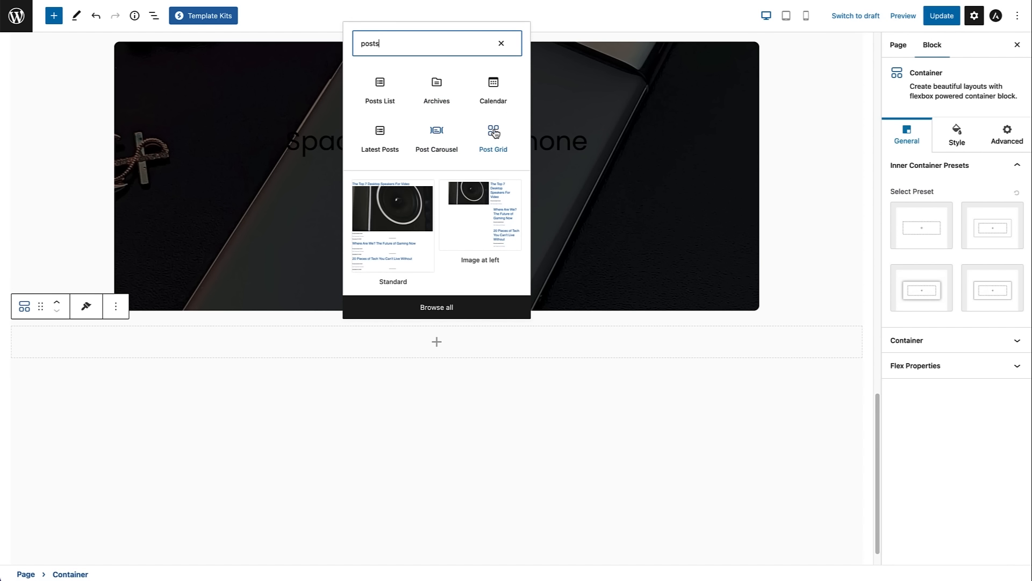
pyautogui.click(489, 118)
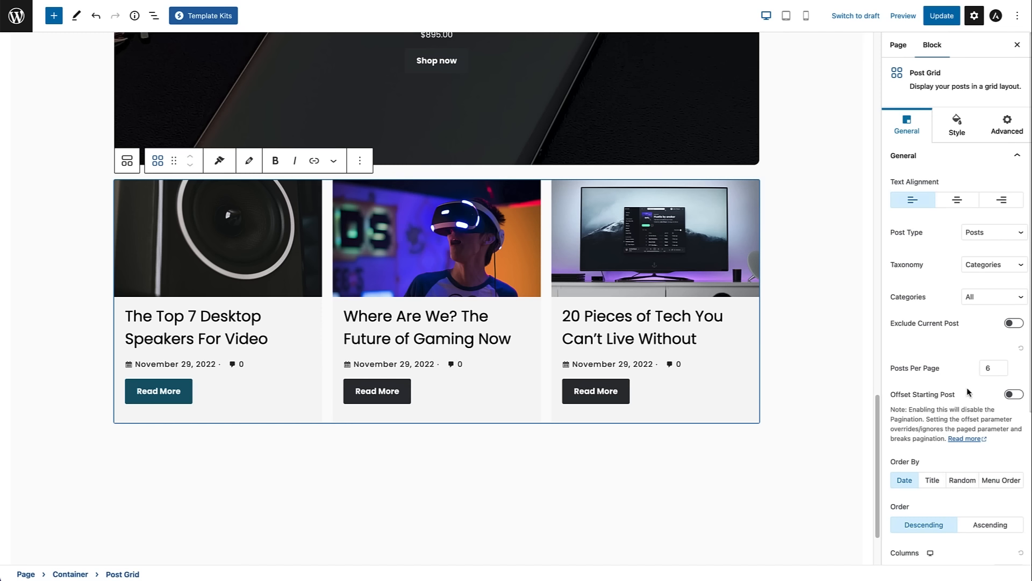
pyautogui.click(991, 367)
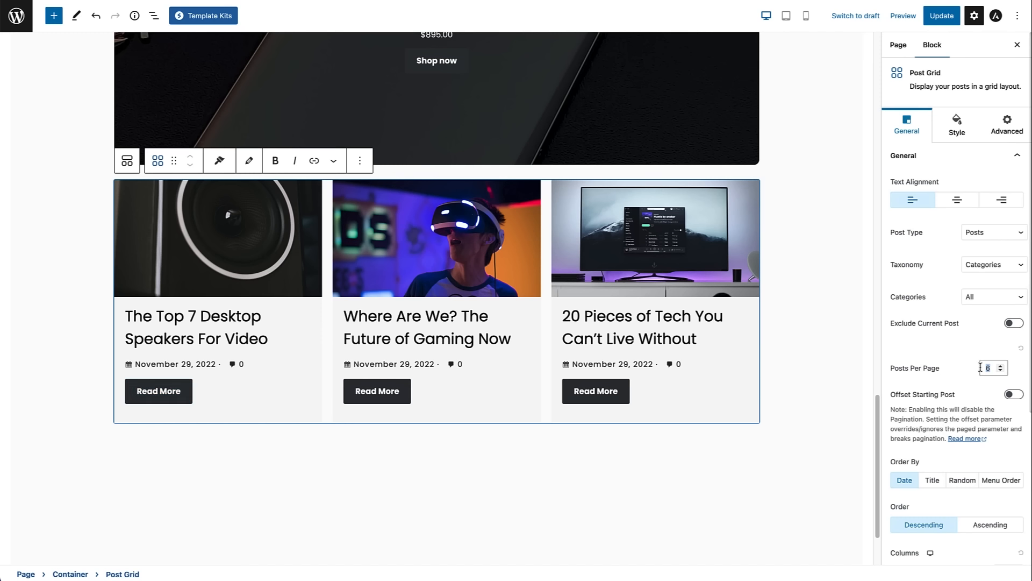
pyautogui.write('3')
# Set the Post Grid's featured image size to Woocommerce Thumbnail.
pyautogui.scroll(-3, 984, 381)
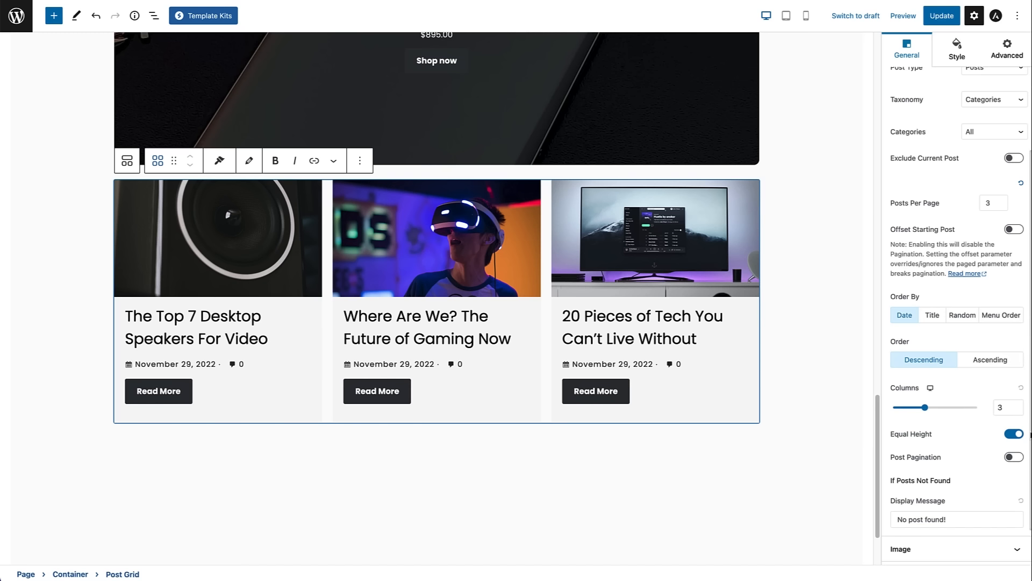
pyautogui.scroll(-1, 1030, 434)
pyautogui.click(1000, 506)
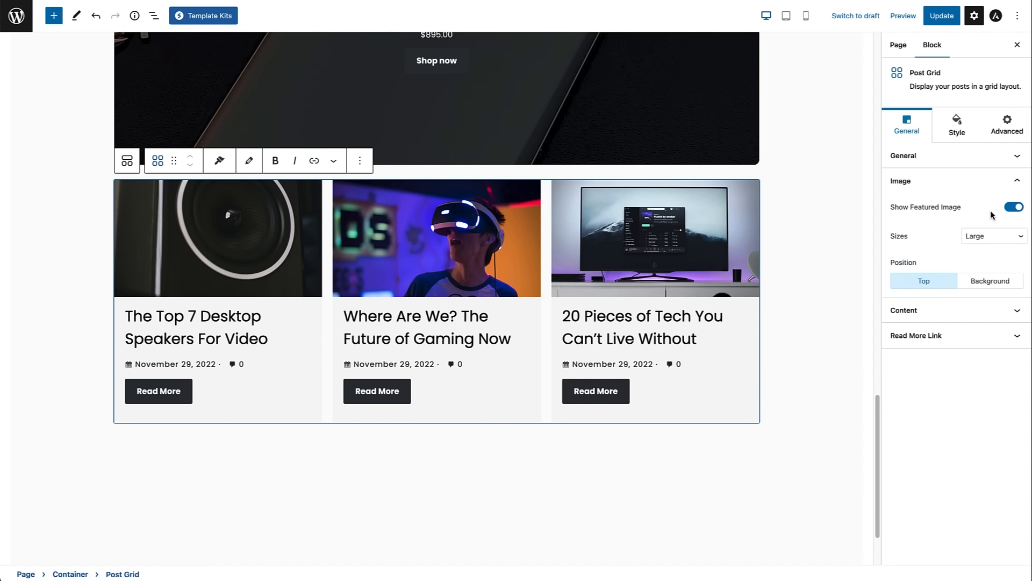
pyautogui.click(1001, 242)
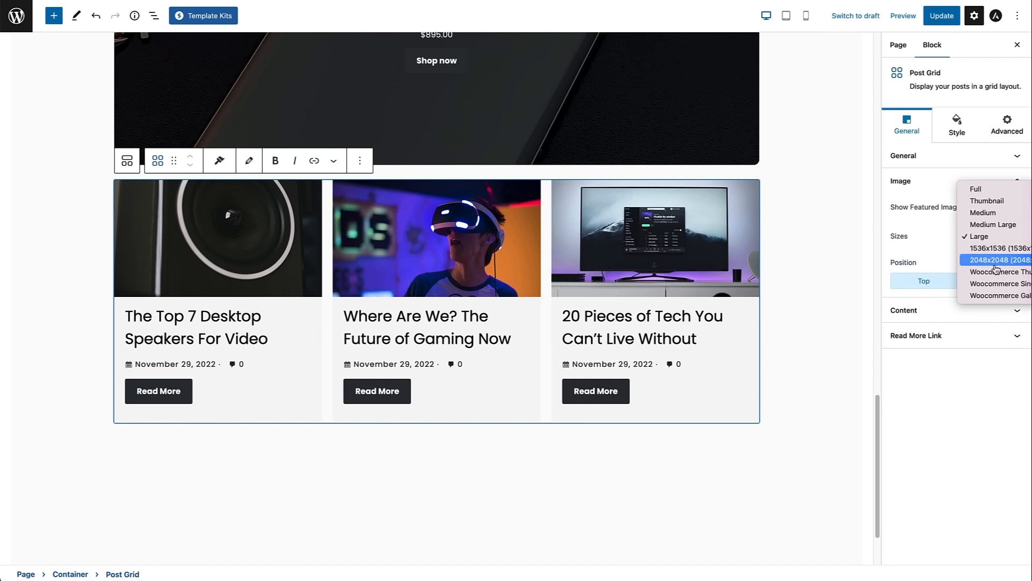
pyautogui.click(996, 272)
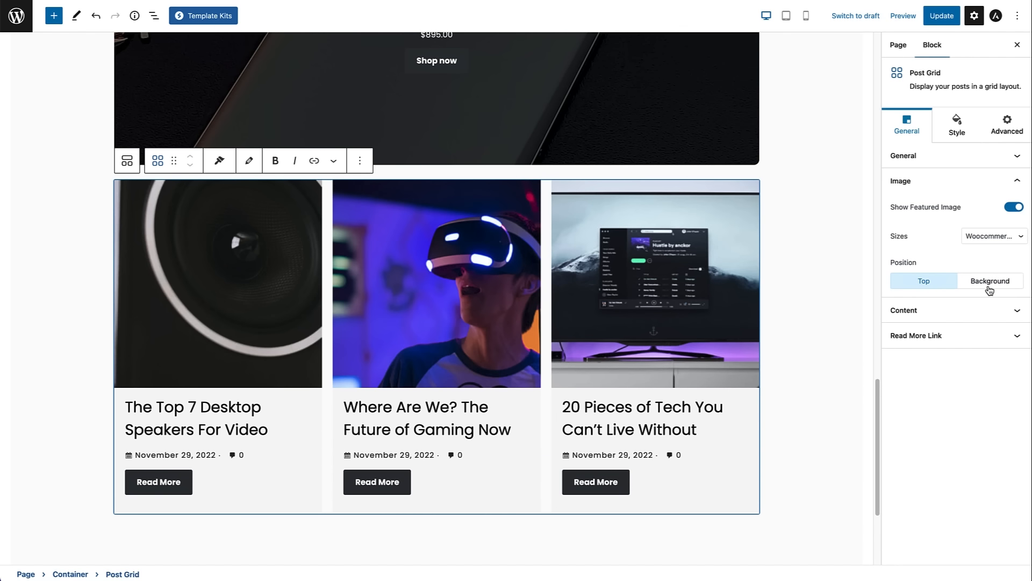
pyautogui.click(1013, 181)
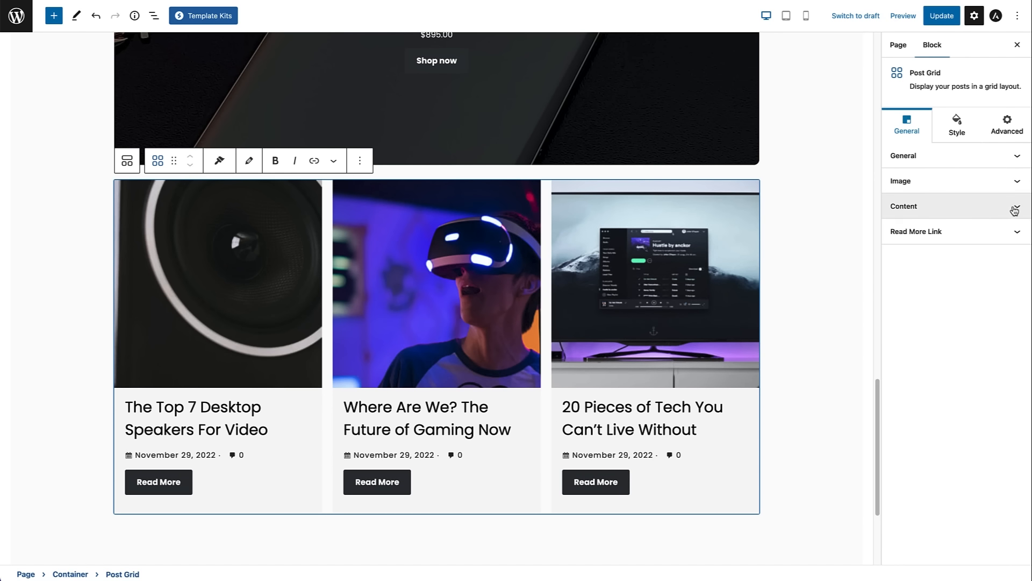
# Check the Post Grid's content and read-more link settings and update the page.
pyautogui.click(1014, 206)
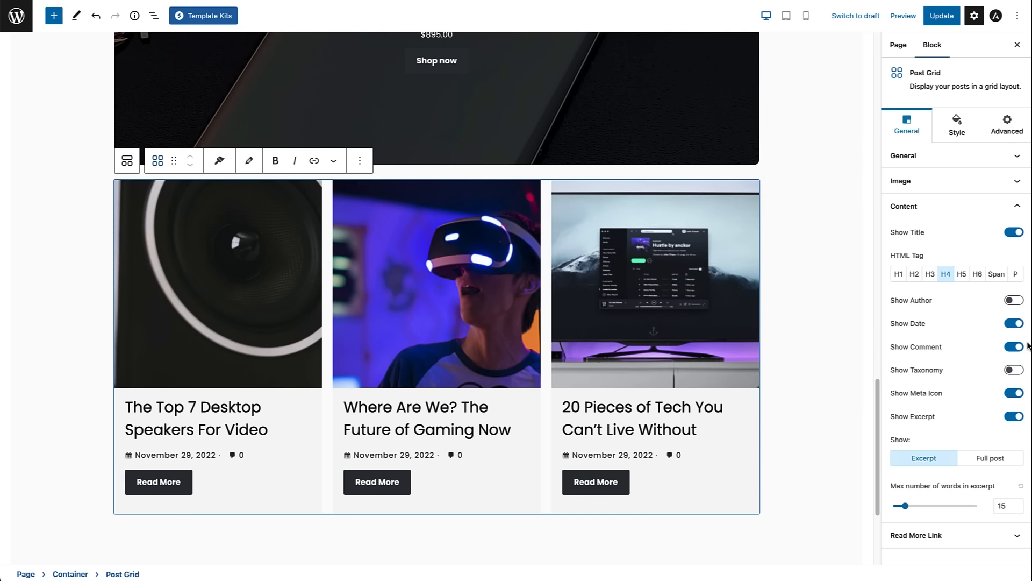
pyautogui.click(1002, 535)
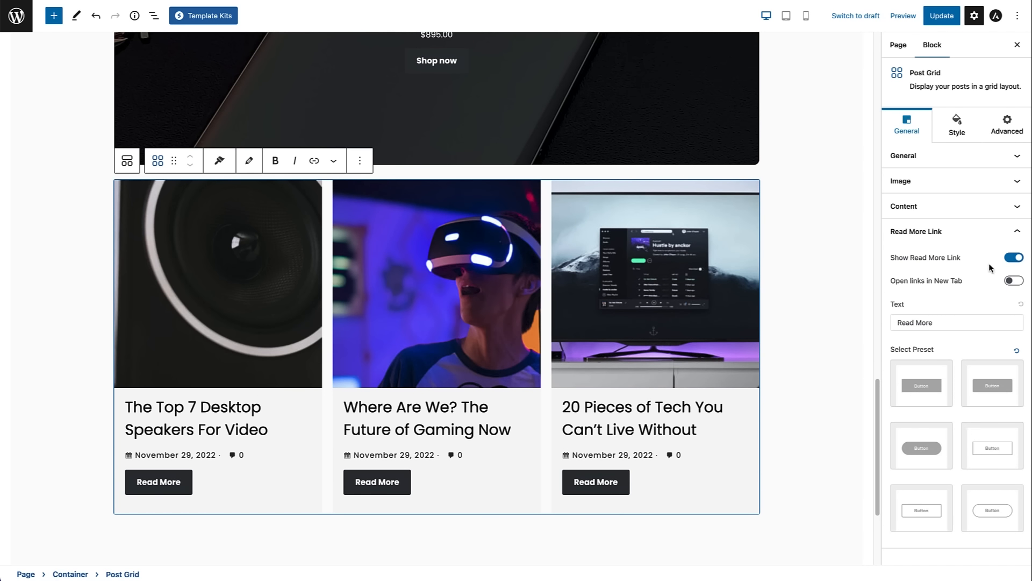
pyautogui.click(1016, 232)
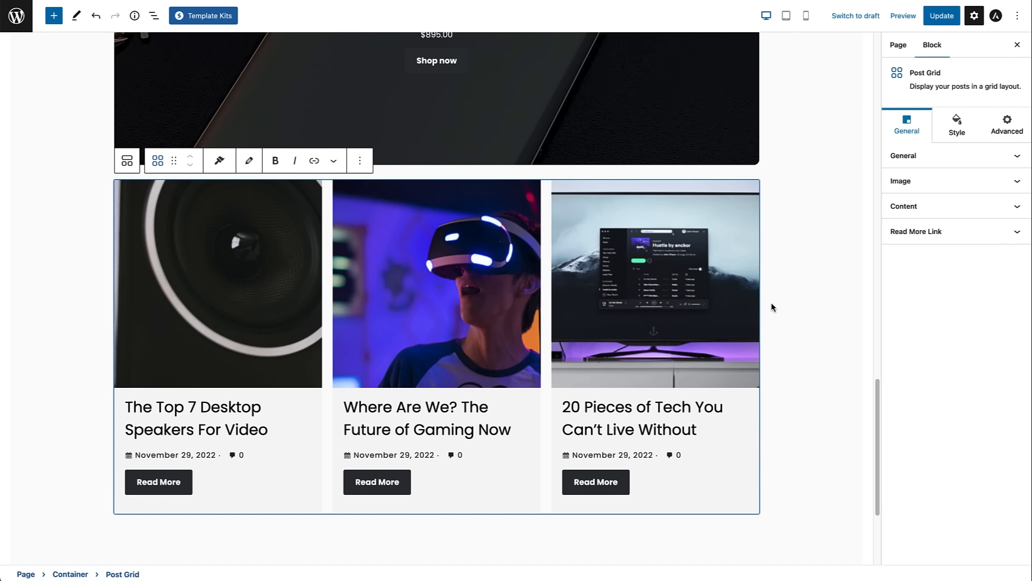
pyautogui.click(942, 19)
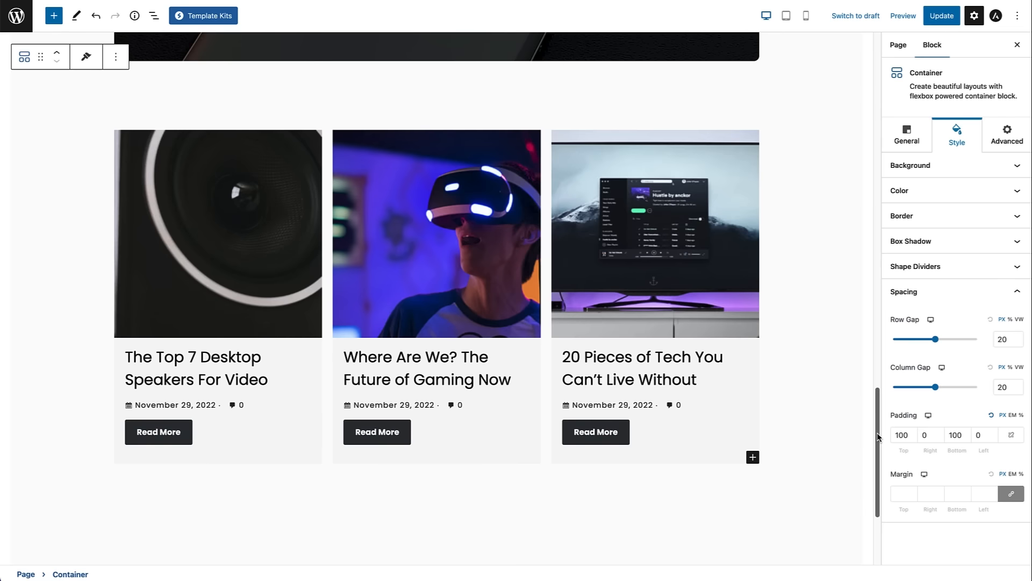
# Add a single-column container below the Post Grid and insert a Columns block with two equal columns in it.
pyautogui.moveTo(877, 437); pyautogui.dragTo(877, 498)
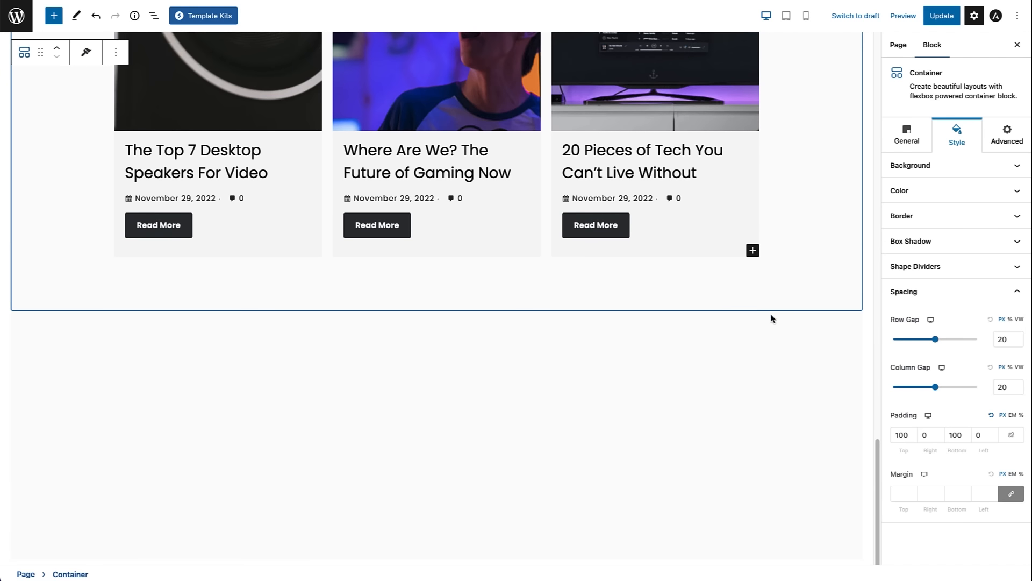
pyautogui.click(752, 348)
pyautogui.click(675, 333)
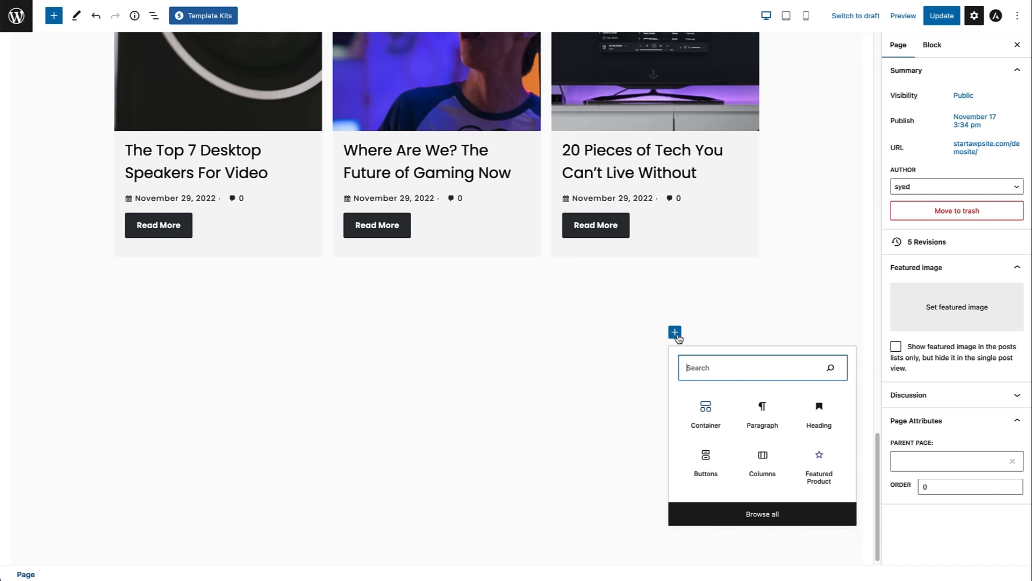
pyautogui.click(705, 414)
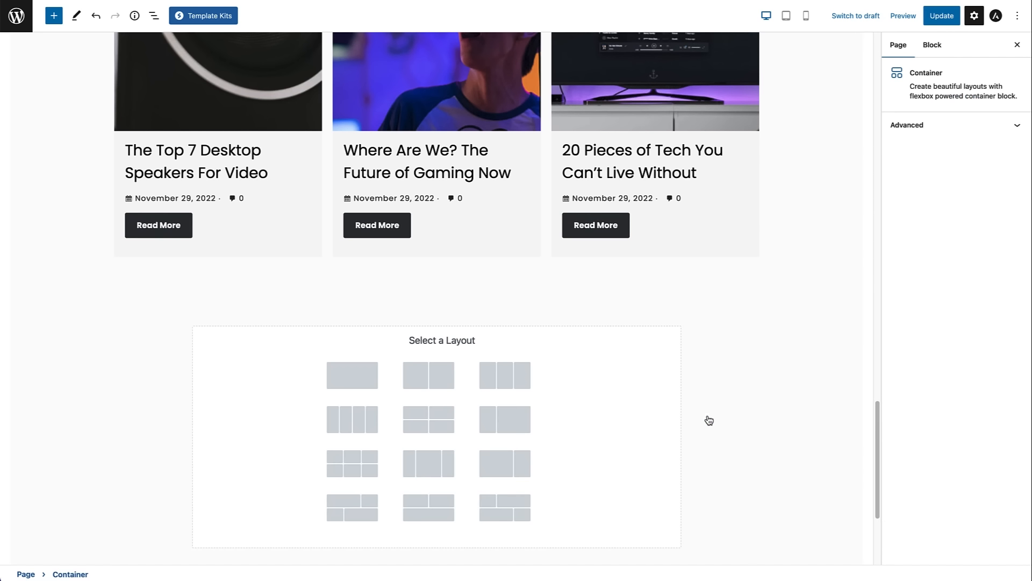
pyautogui.click(352, 375)
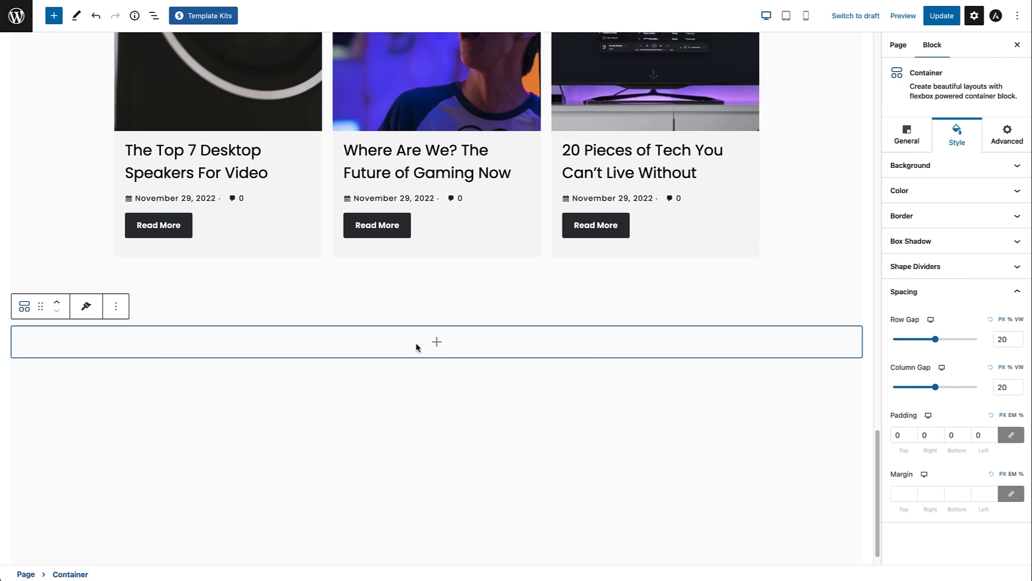
pyautogui.click(436, 342)
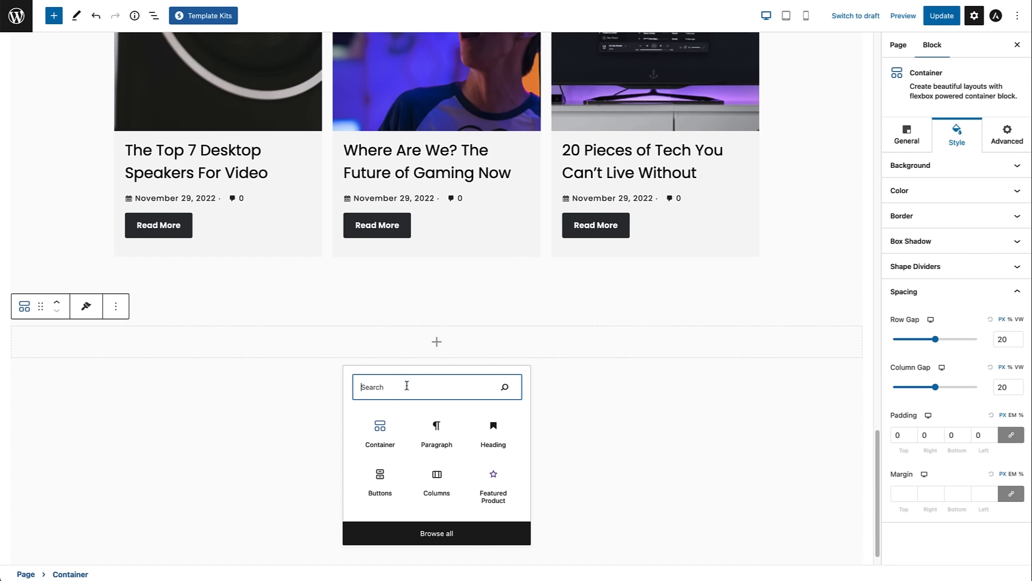
pyautogui.click(438, 483)
# Give the new container a gradient background with the dark blue start colour #001928.
pyautogui.click(118, 344)
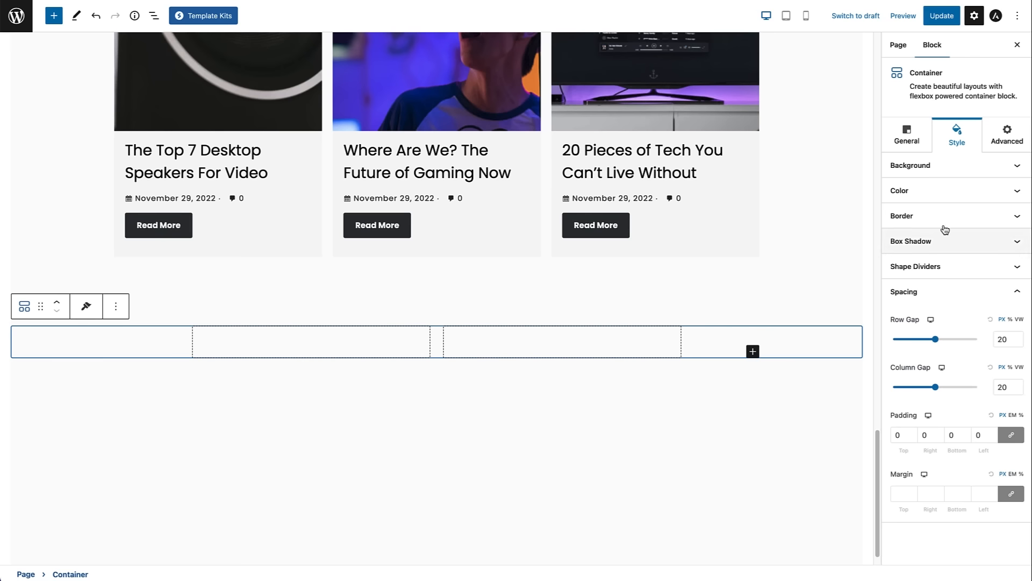
pyautogui.click(988, 166)
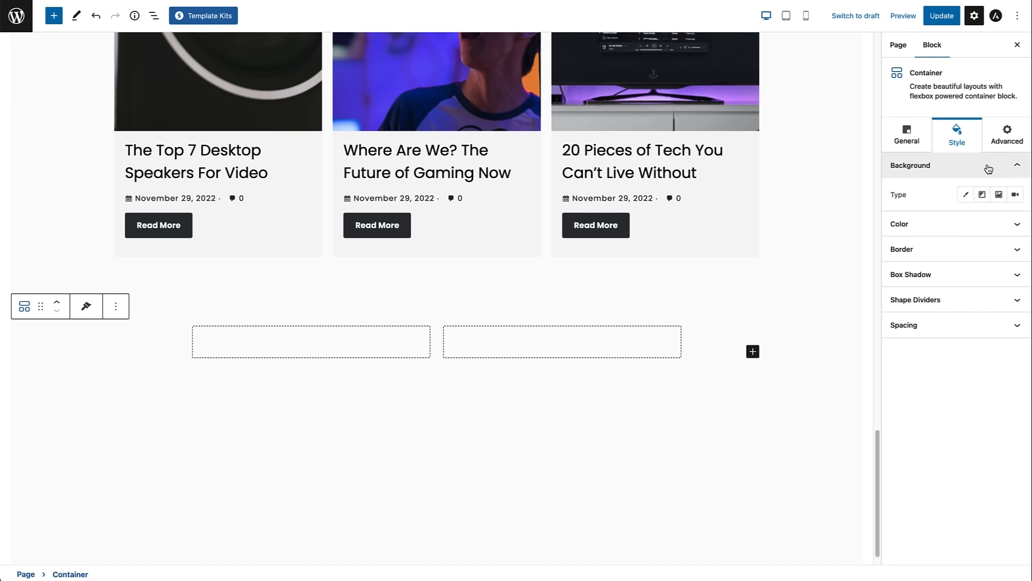
pyautogui.click(982, 195)
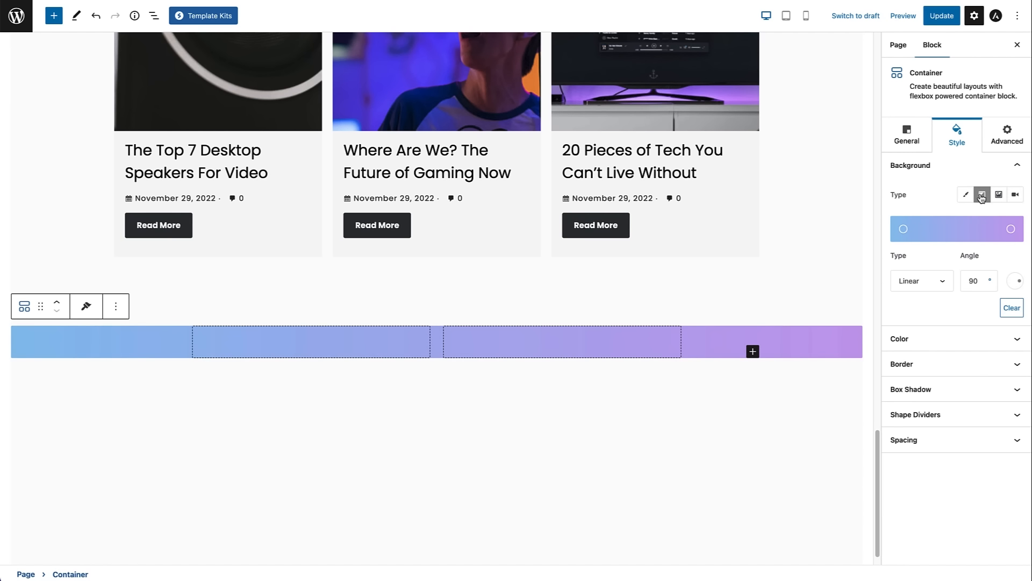
pyautogui.click(904, 231)
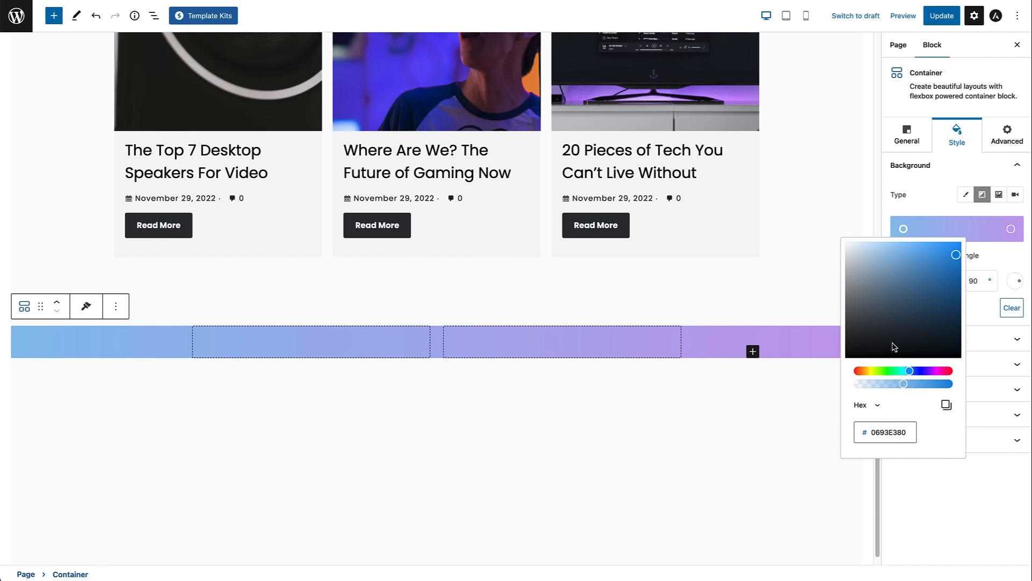
pyautogui.click(944, 315)
pyautogui.moveTo(946, 320); pyautogui.dragTo(959, 343)
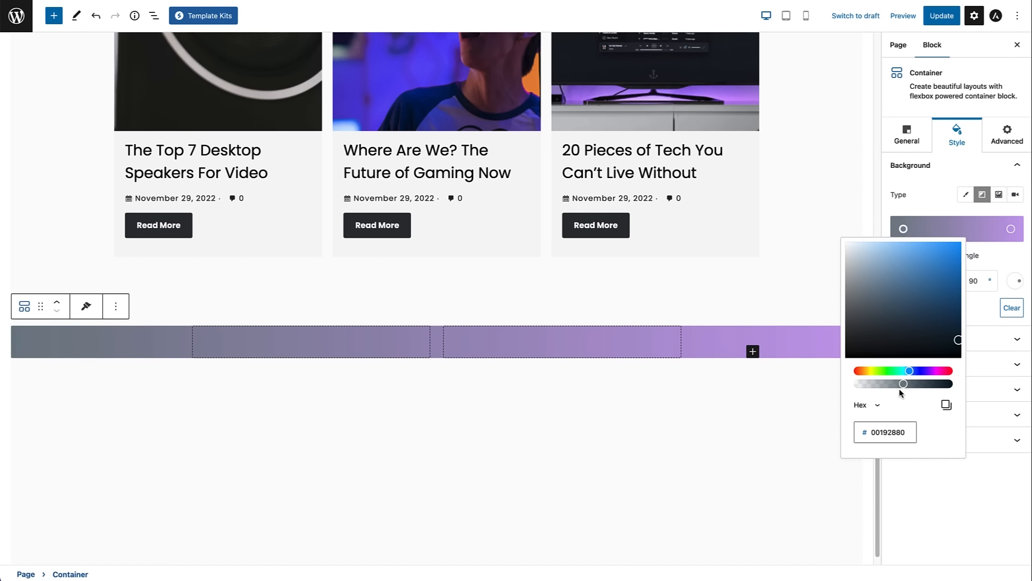
# Set the container gradient's end colour to #3B3C4AA1 and its angle to 11°.
pyautogui.click(1011, 228)
pyautogui.click(945, 331)
pyautogui.moveTo(945, 330); pyautogui.dragTo(936, 324)
pyautogui.moveTo(975, 385); pyautogui.dragTo(982, 385)
pyautogui.click(984, 371)
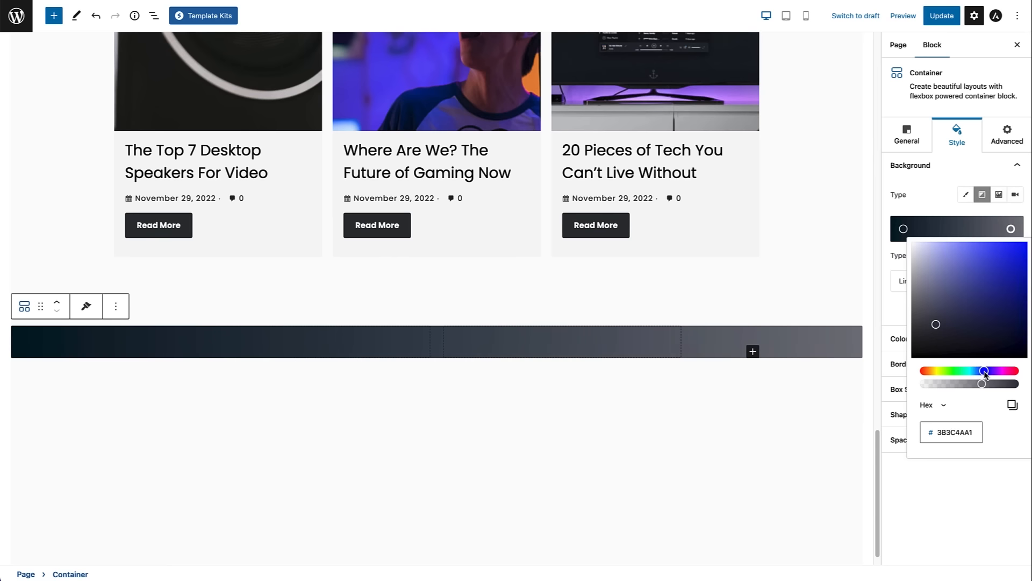
pyautogui.press('Escape')
pyautogui.moveTo(1021, 282); pyautogui.dragTo(1017, 272)
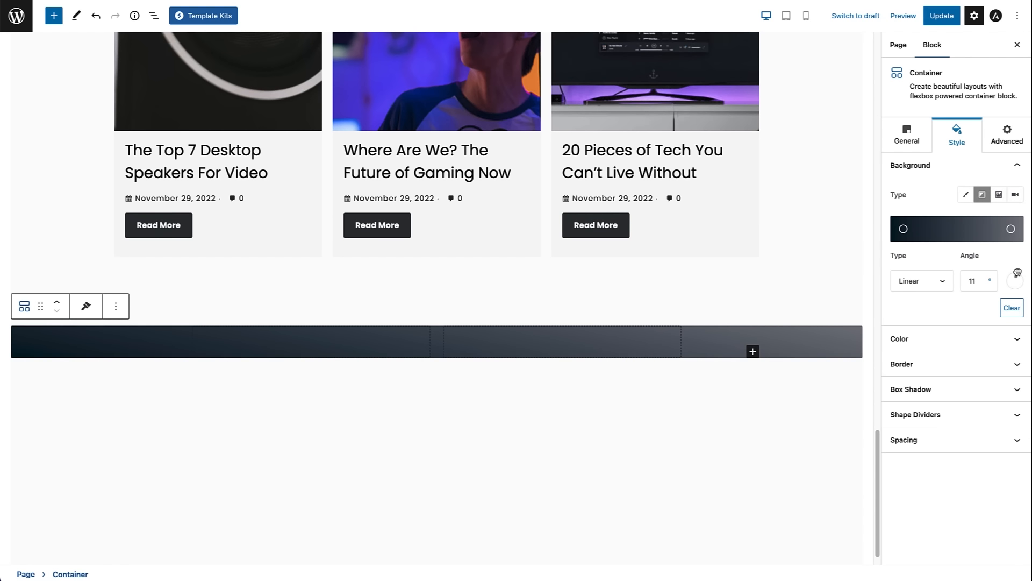
# Set the gradient container's minimum height to 600 px.
pyautogui.click(920, 141)
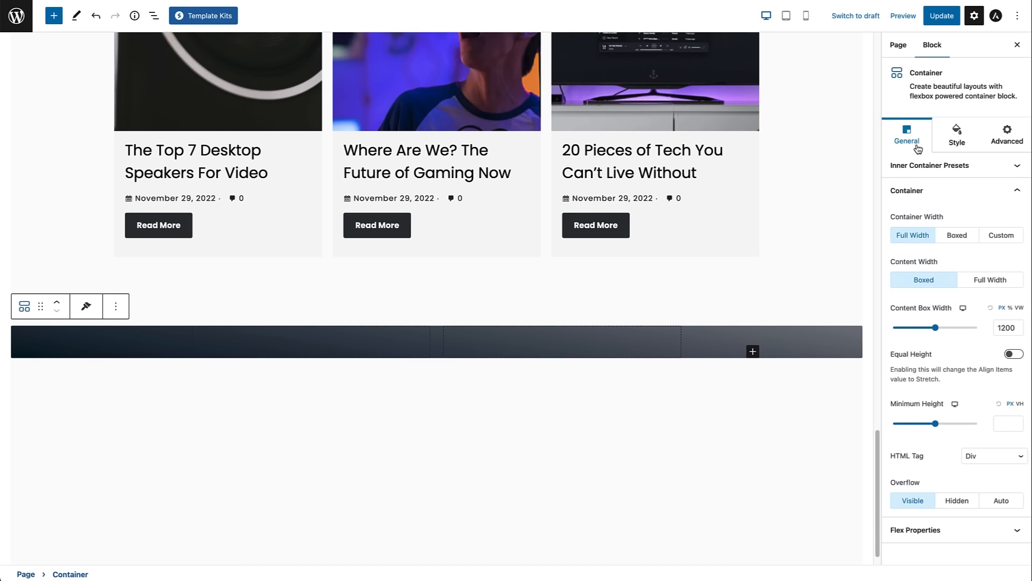
pyautogui.click(999, 424)
pyautogui.write('600')
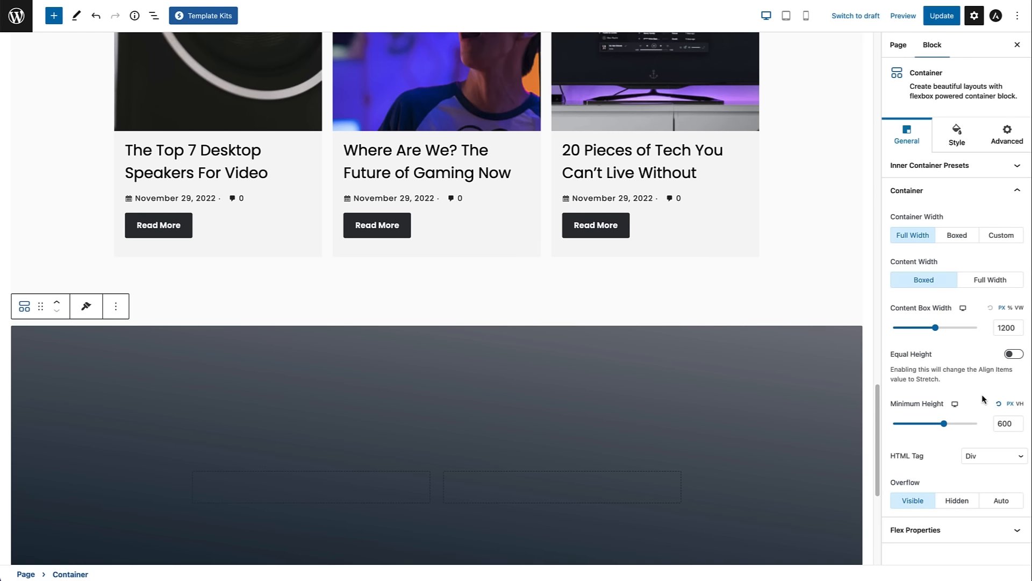
# Insert the blue neon "hello" image from the media library into the container's first column and update the page.
pyautogui.scroll(-4, 869, 458)
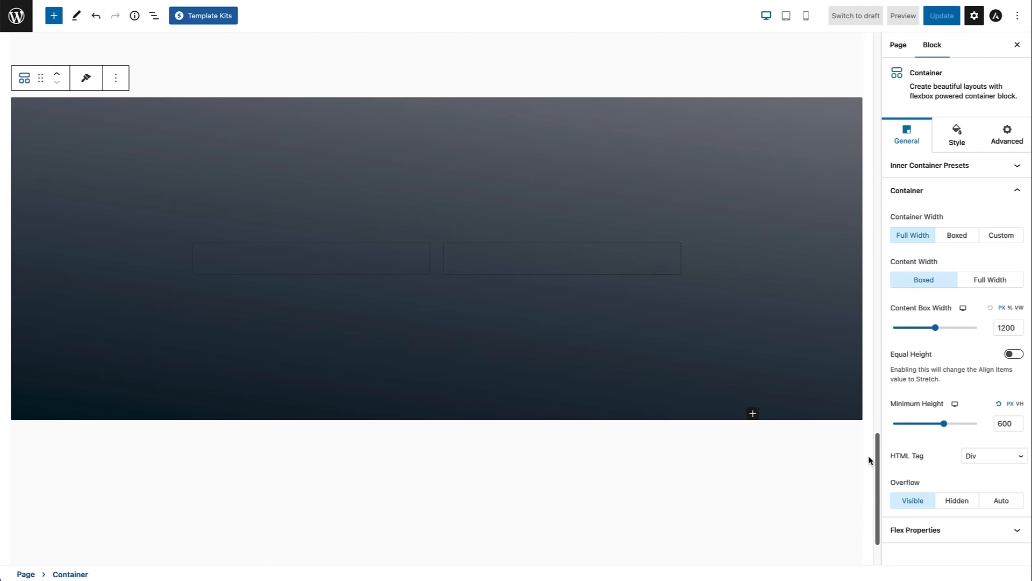
pyautogui.scroll(1, 868, 456)
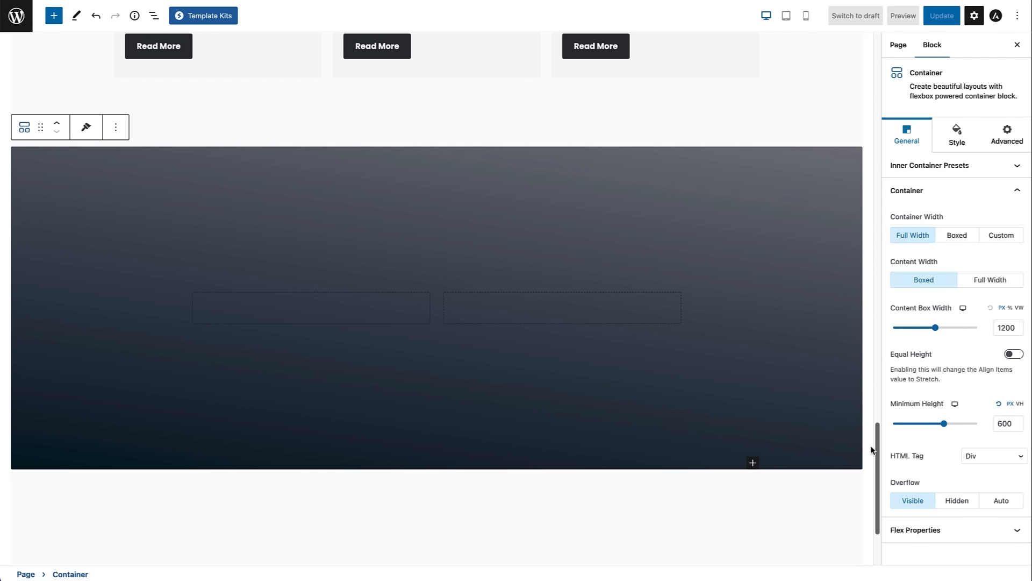
pyautogui.click(298, 322)
pyautogui.click(310, 309)
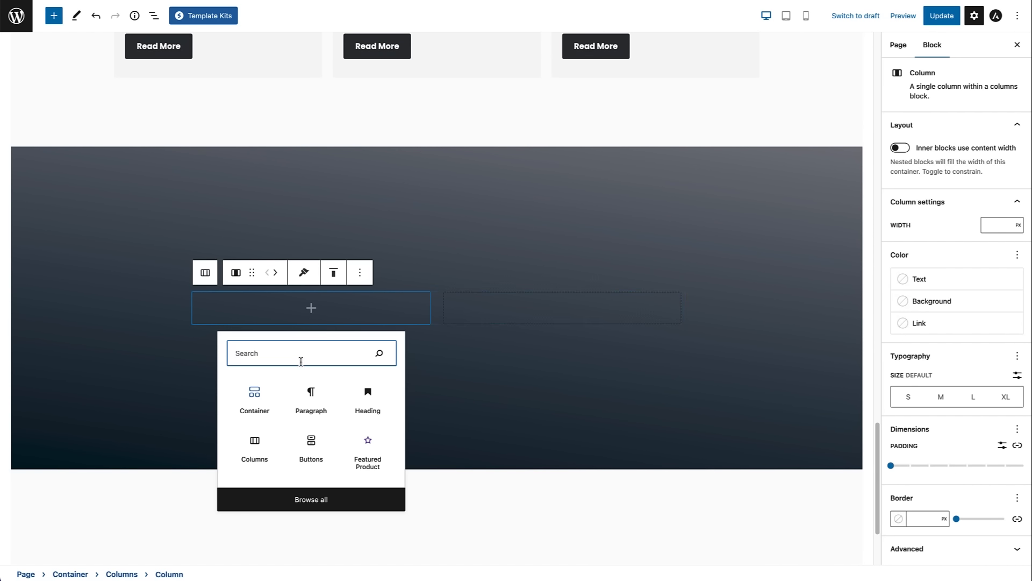
pyautogui.write('image')
pyautogui.click(250, 400)
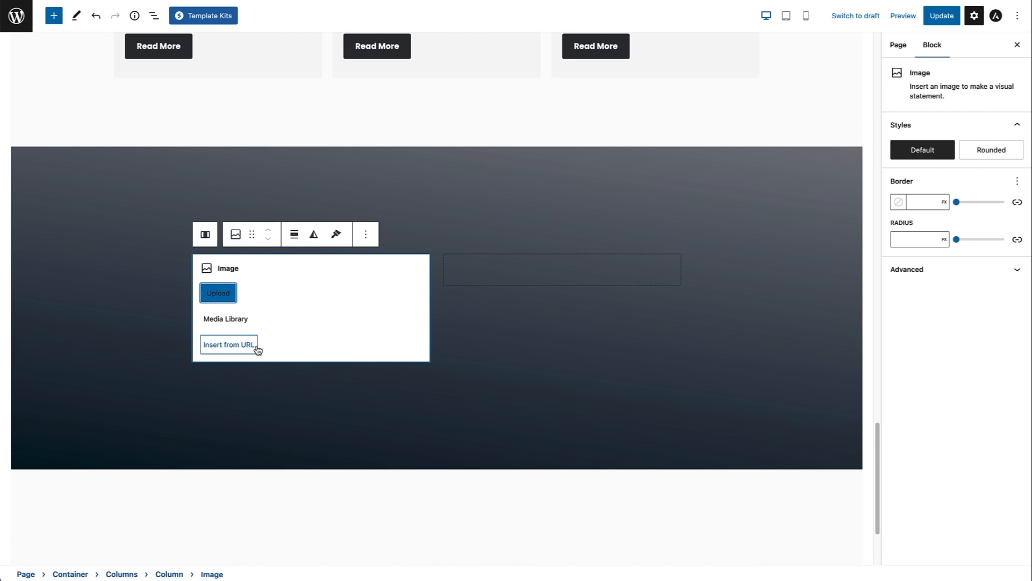
pyautogui.click(235, 321)
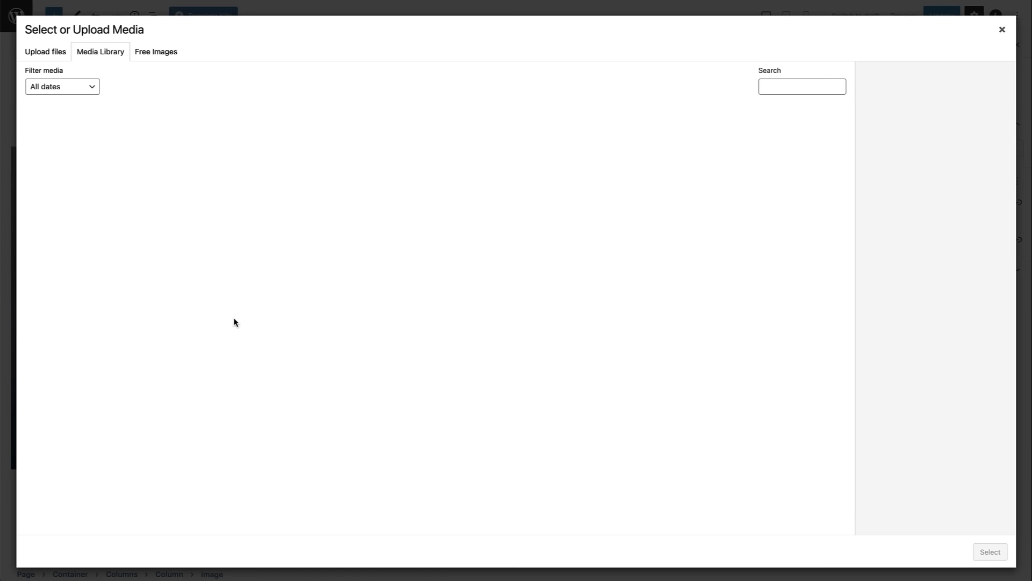
pyautogui.click(475, 162)
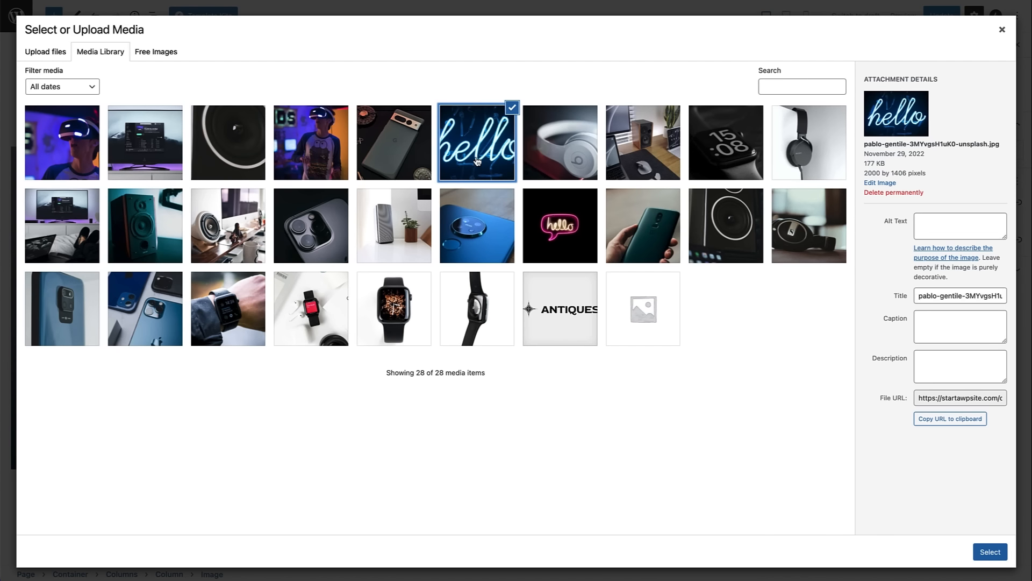
pyautogui.click(988, 551)
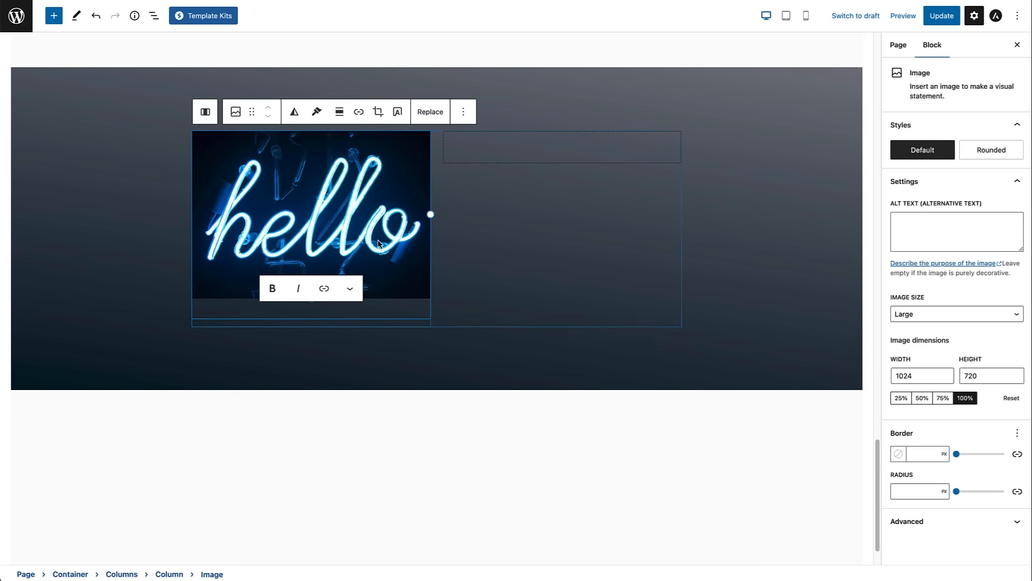
pyautogui.click(390, 258)
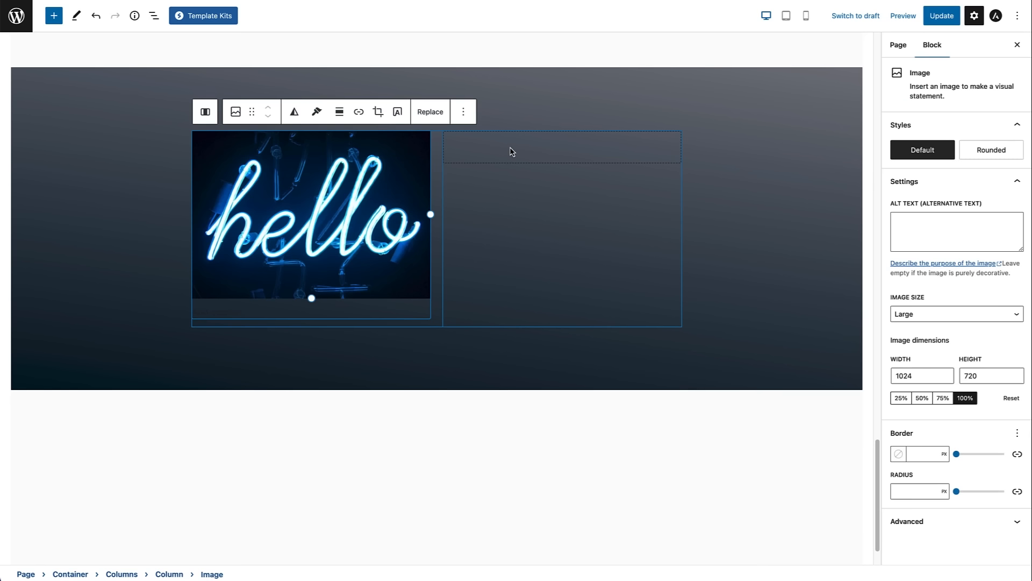
pyautogui.click(511, 151)
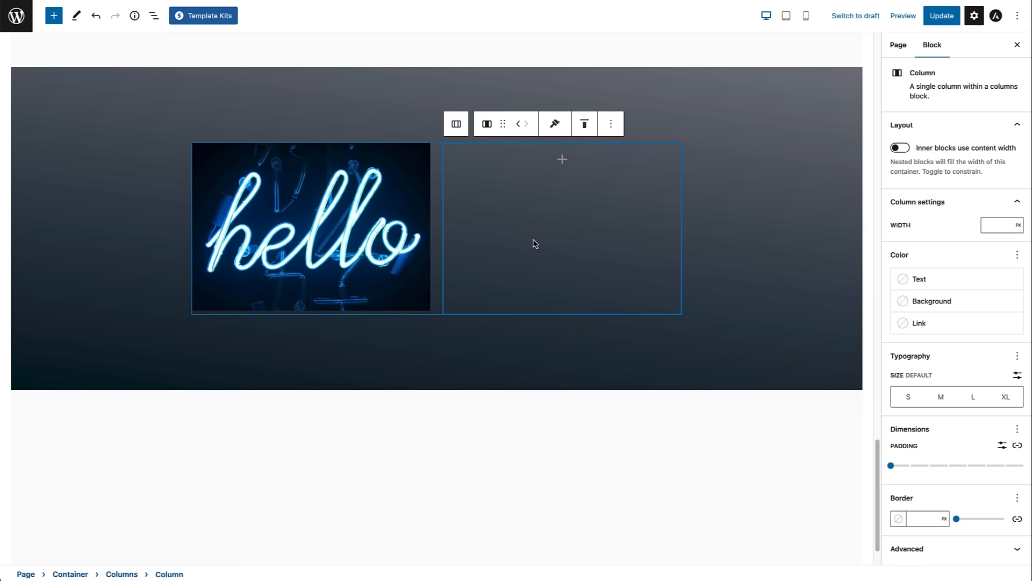
pyautogui.click(934, 21)
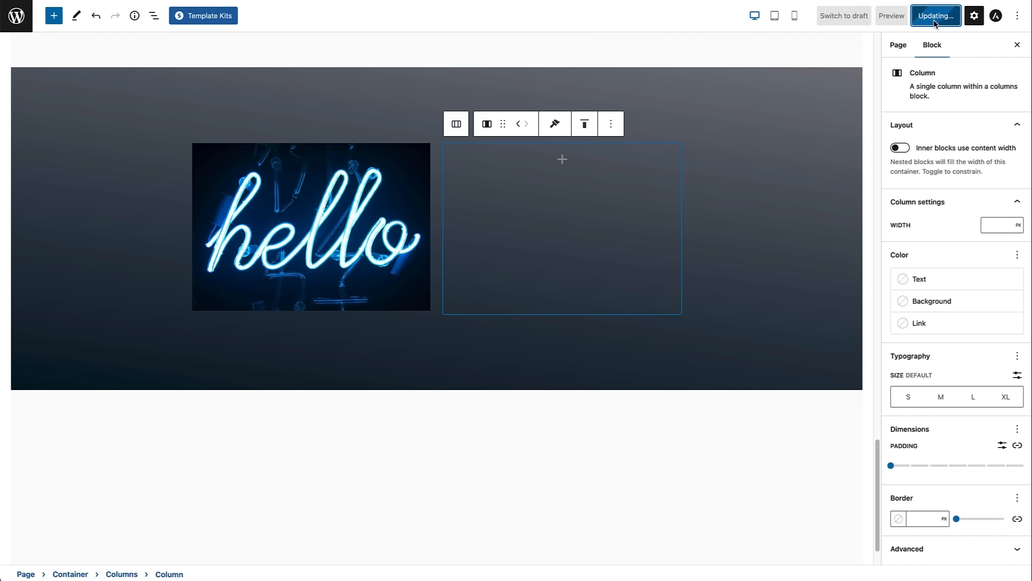
# Leave the page editor and create a WPForms form named Contact Us from the Simple Contact Form template.
pyautogui.click(18, 22)
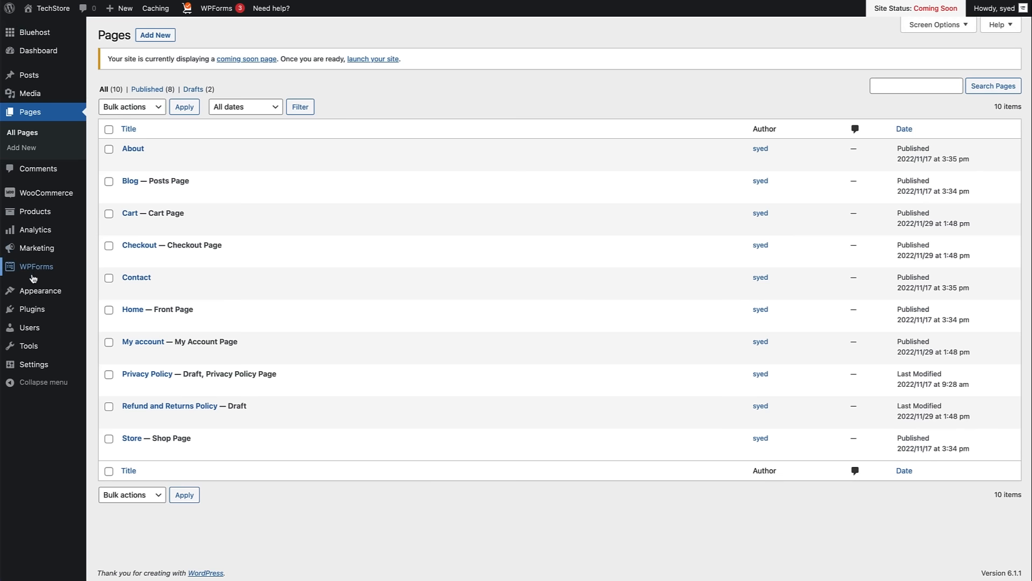
pyautogui.moveTo(33, 274)
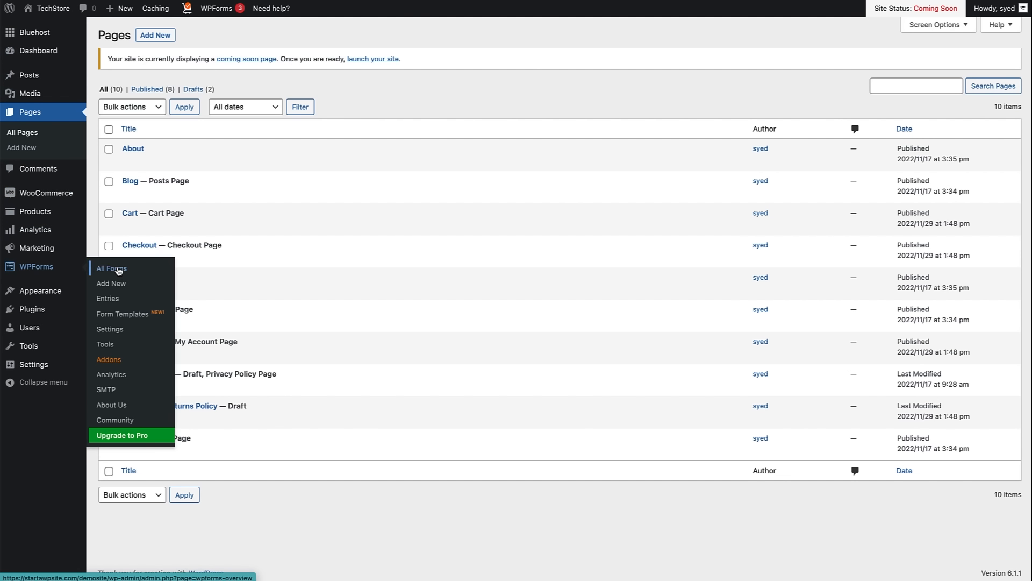
pyautogui.click(123, 285)
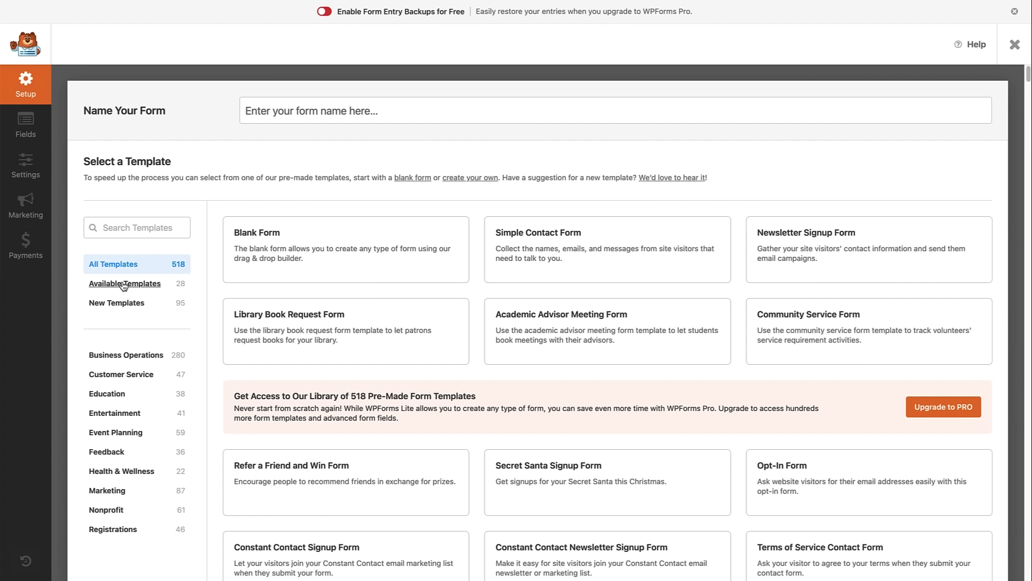
pyautogui.click(267, 111)
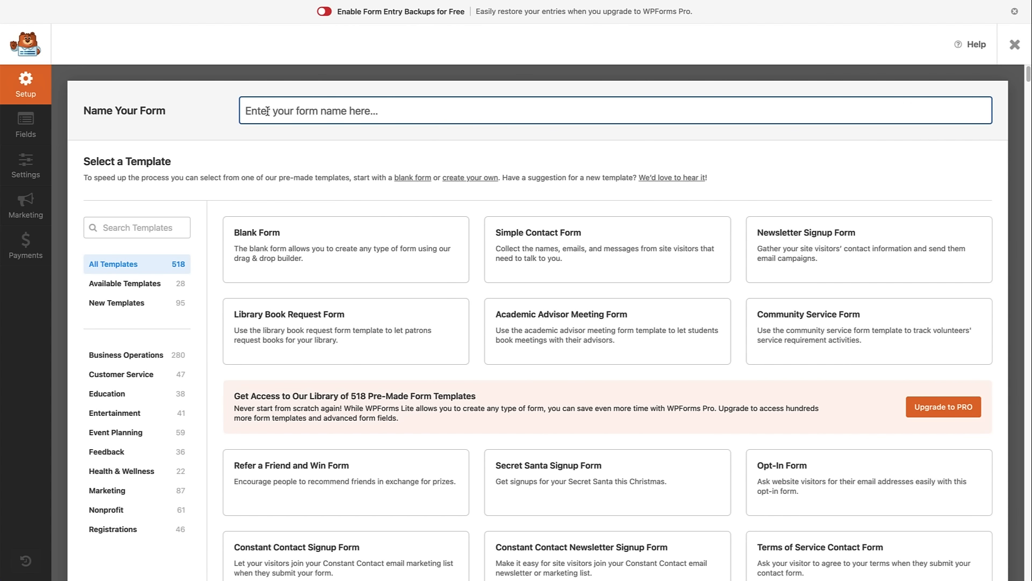
pyautogui.write('Contact Us')
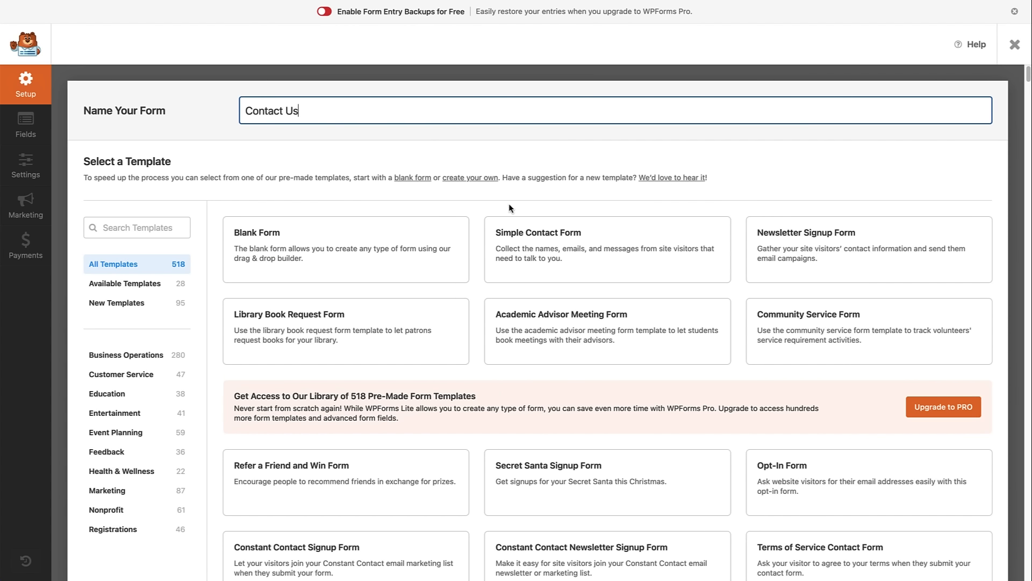
pyautogui.moveTo(538, 221)
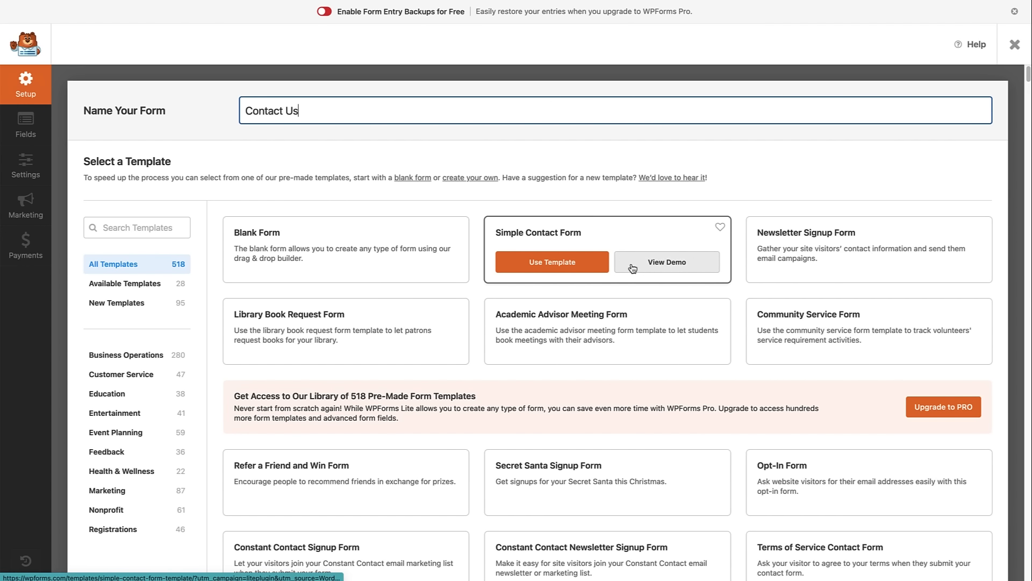
pyautogui.click(565, 267)
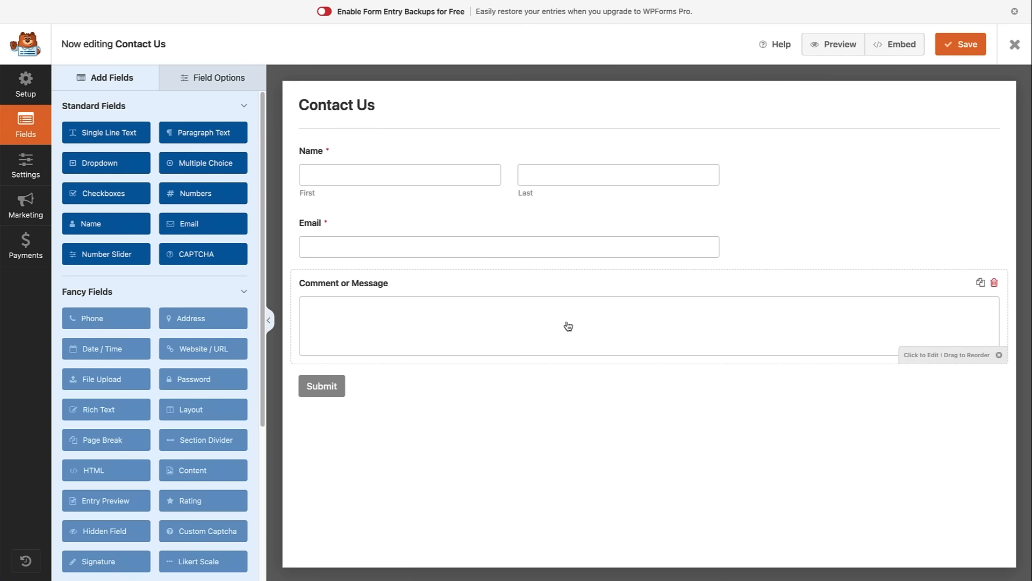
# Set the Name field's format to Simple in the Contact Us form.
pyautogui.click(548, 163)
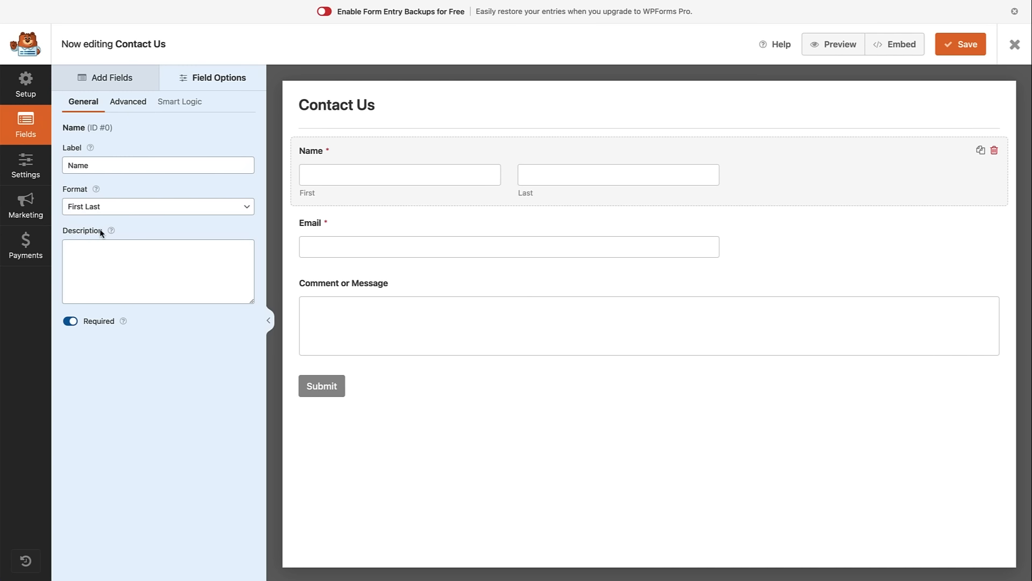
pyautogui.click(138, 210)
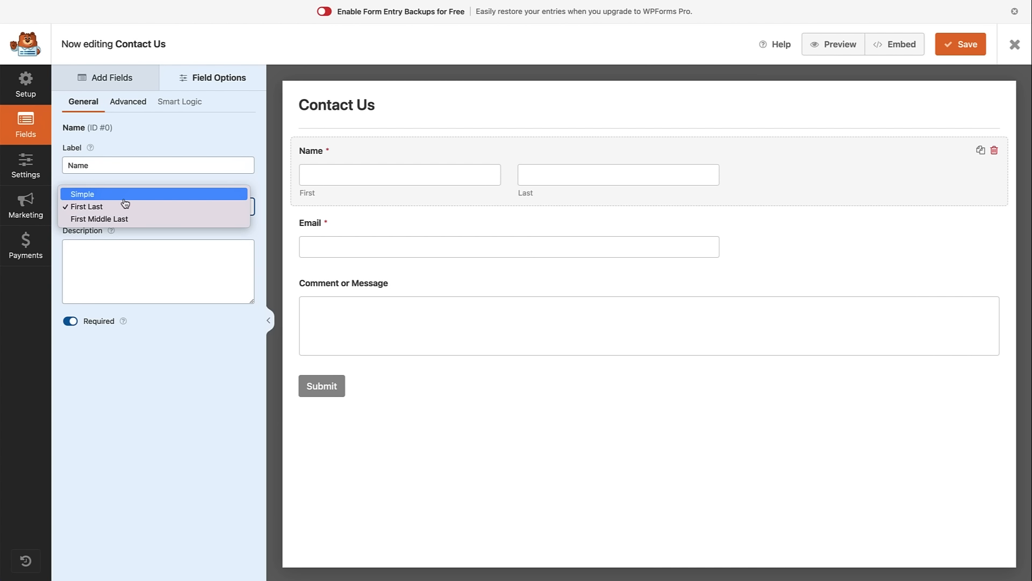
pyautogui.click(124, 199)
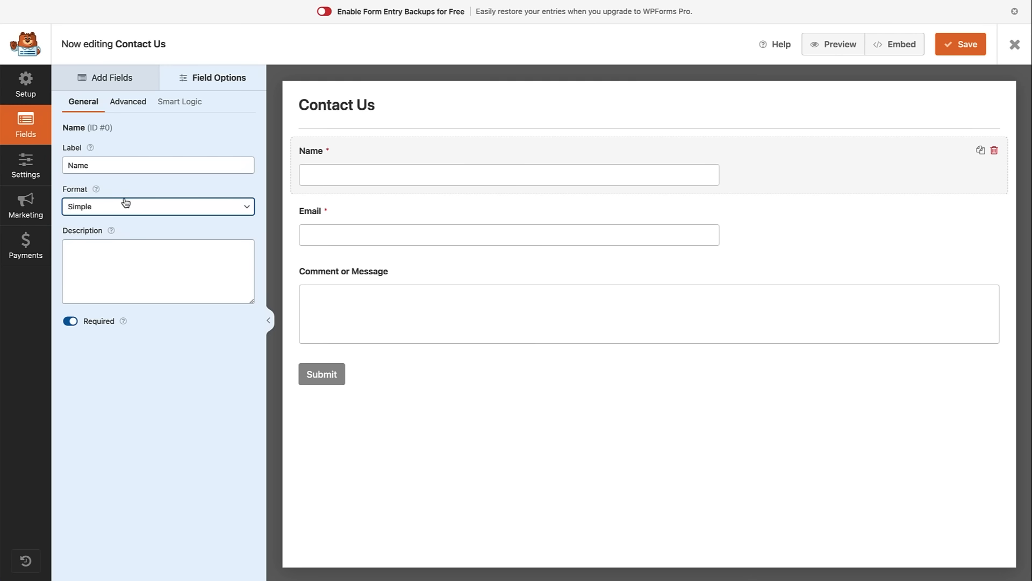
# Try toggling the Required setting of the Email and Comment or Message fields, and restore both.
pyautogui.click(367, 216)
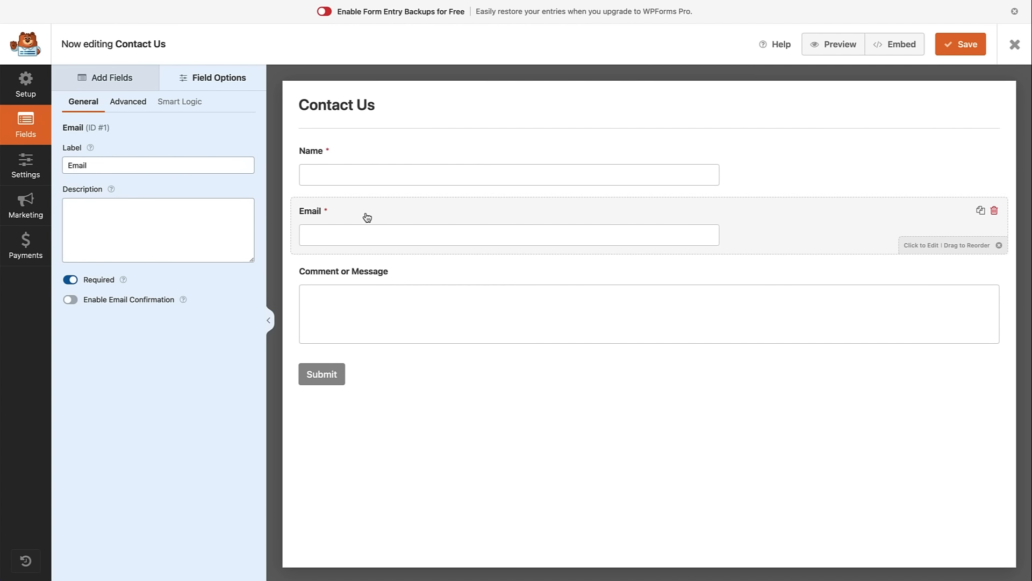
pyautogui.click(71, 284)
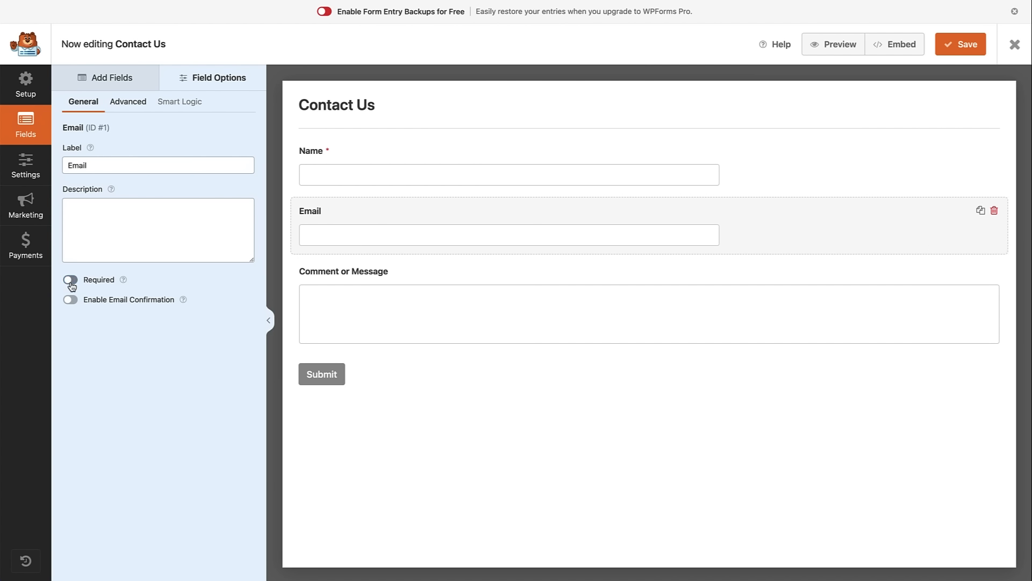
pyautogui.click(71, 284)
pyautogui.click(400, 310)
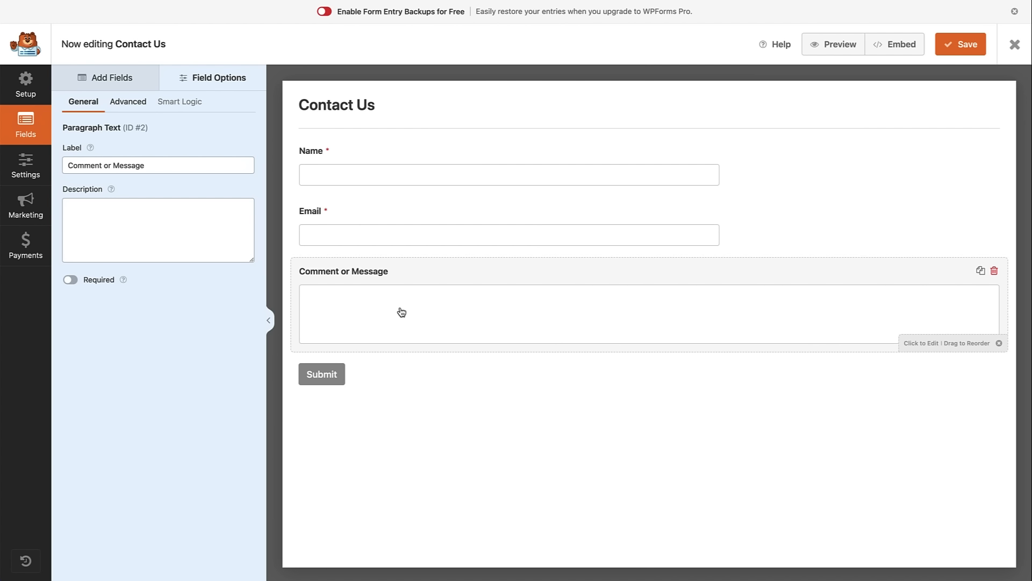
pyautogui.click(71, 282)
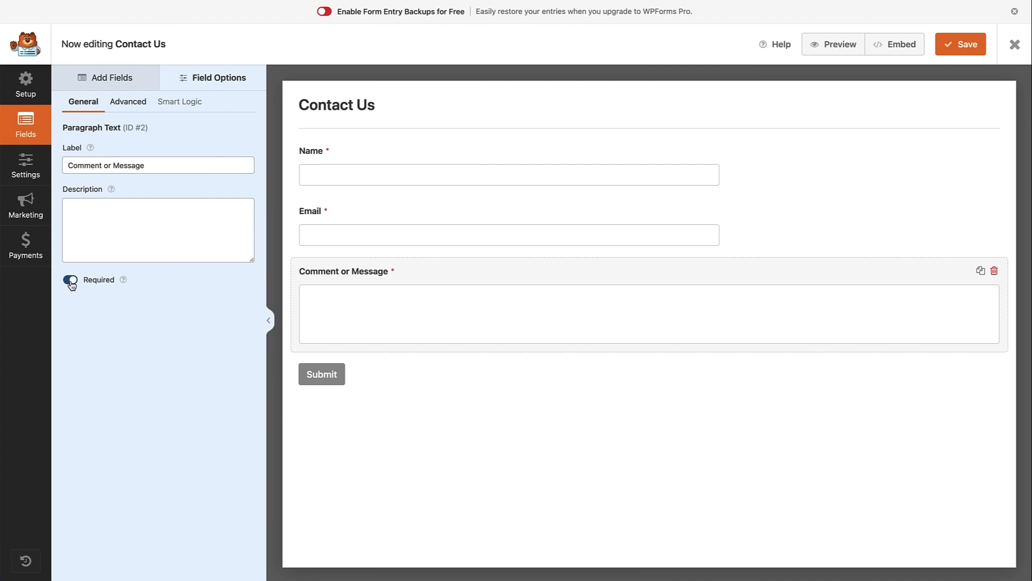
pyautogui.click(71, 281)
# Try adding a Single Line Text field labelled Order Number between Email and Comment or Message, and delete it.
pyautogui.click(98, 83)
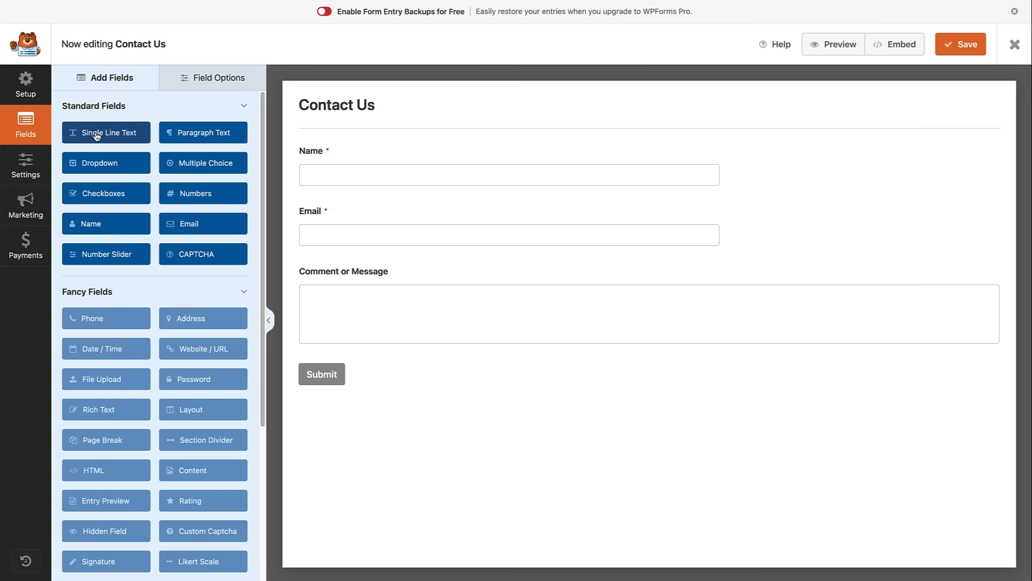
pyautogui.moveTo(97, 135); pyautogui.dragTo(369, 256)
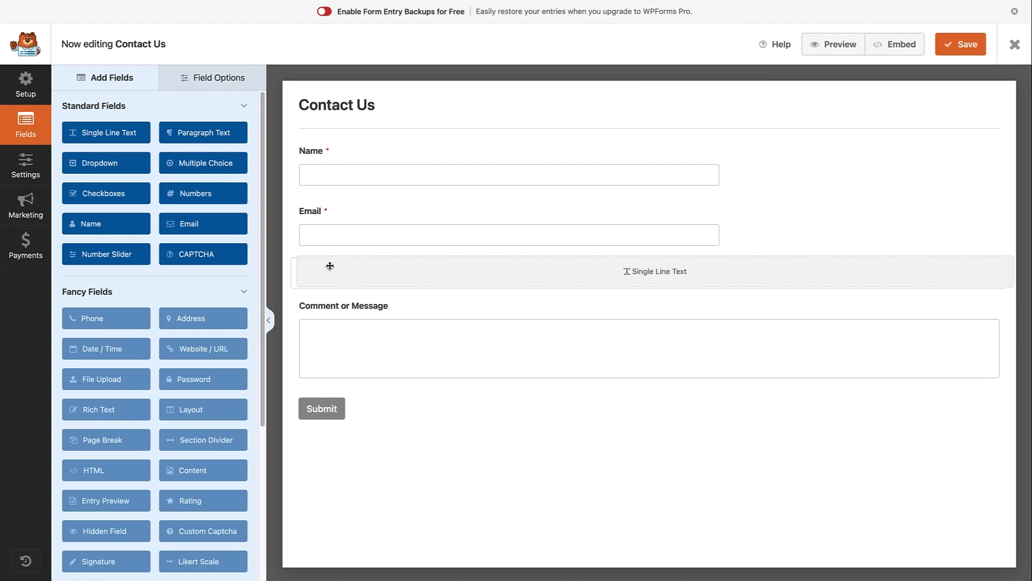
pyautogui.click(387, 278)
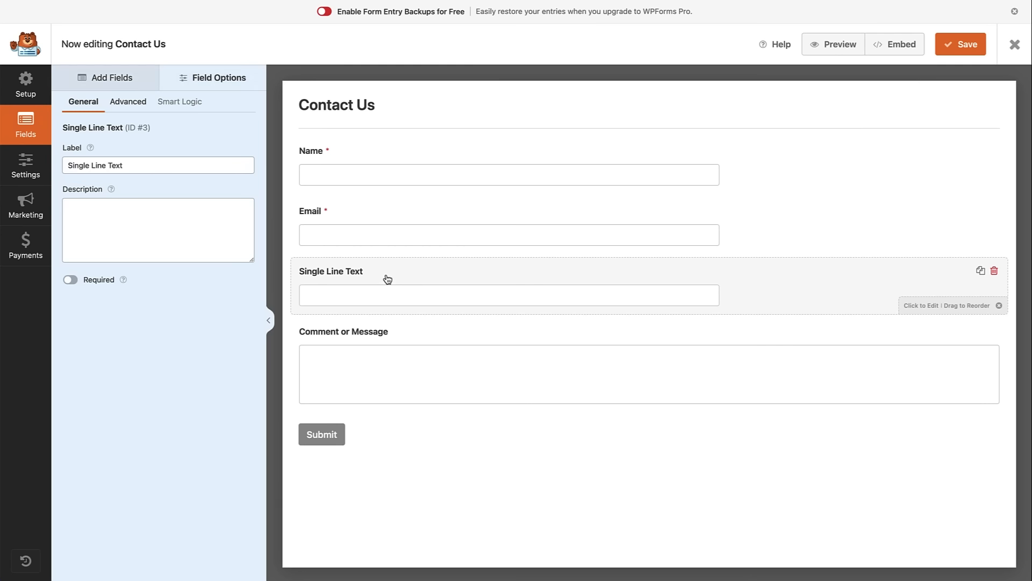
pyautogui.tripleClick(131, 165)
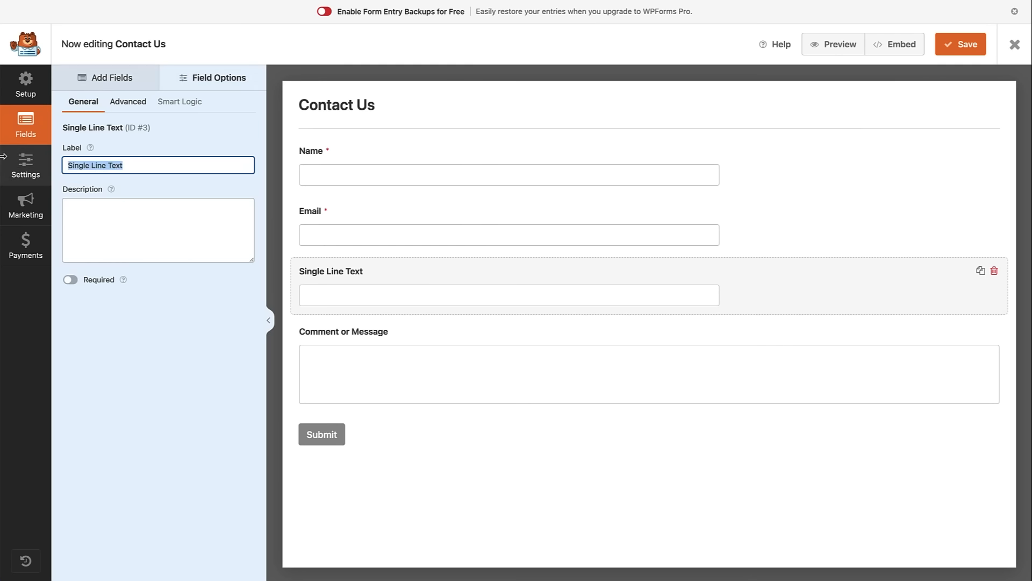
pyautogui.write('Order Number')
pyautogui.click(157, 222)
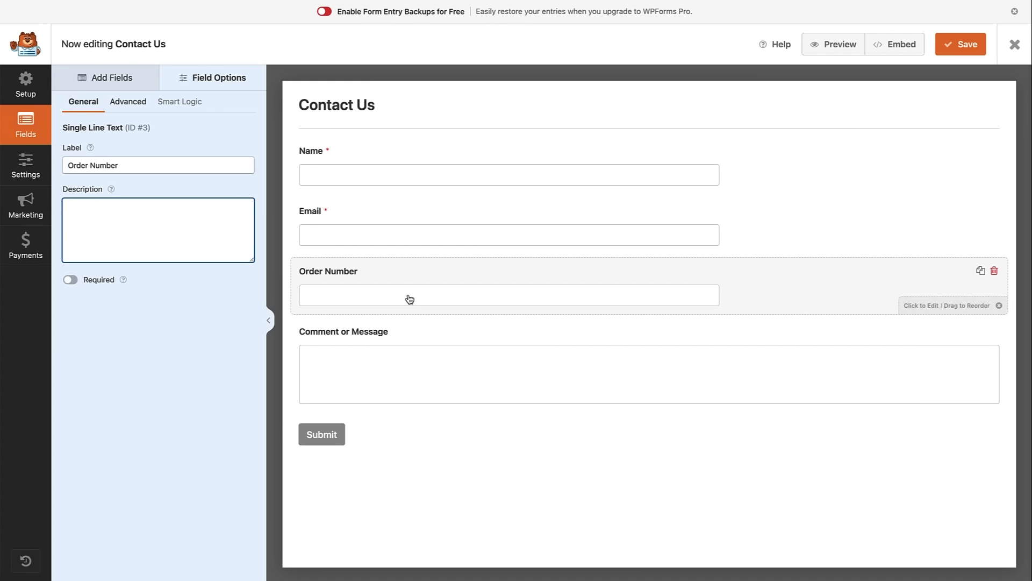
pyautogui.click(994, 270)
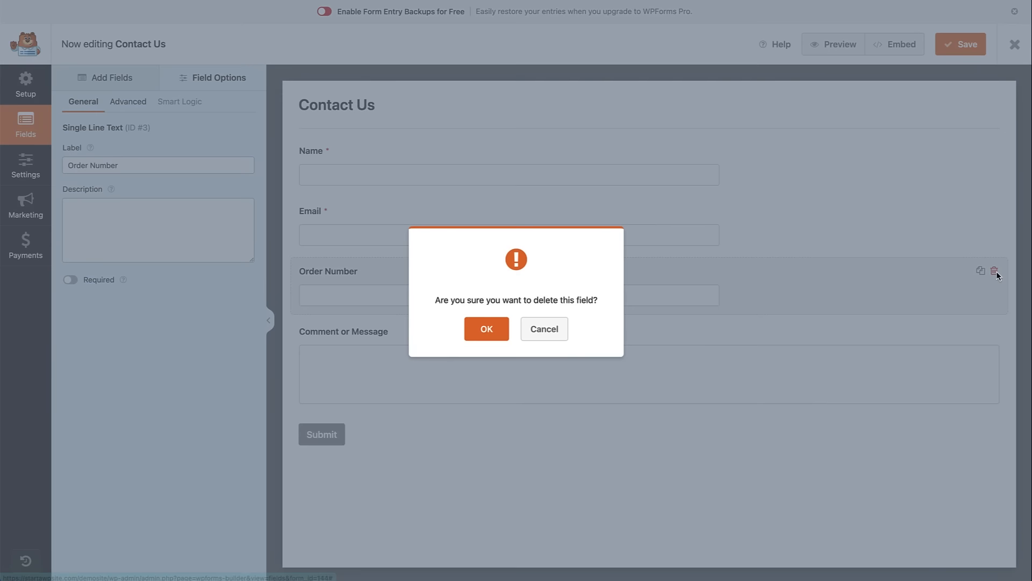
pyautogui.click(486, 330)
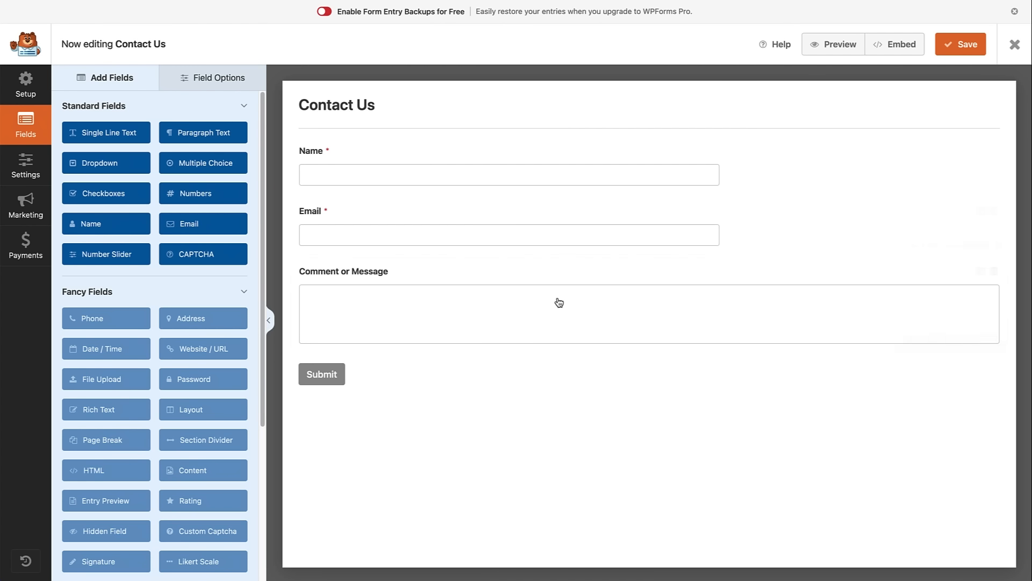
# Set the form's submit button text to "Send Message".
pyautogui.click(28, 173)
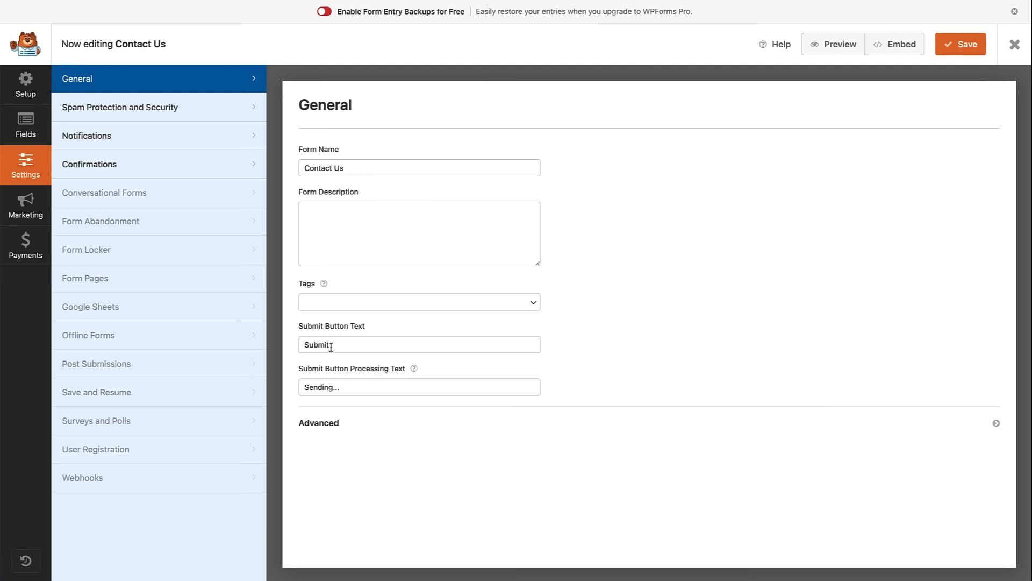
pyautogui.doubleClick(308, 345)
pyautogui.write('Send Message')
# Review the form's spam protection, notification and confirmation settings and save the form.
pyautogui.click(167, 107)
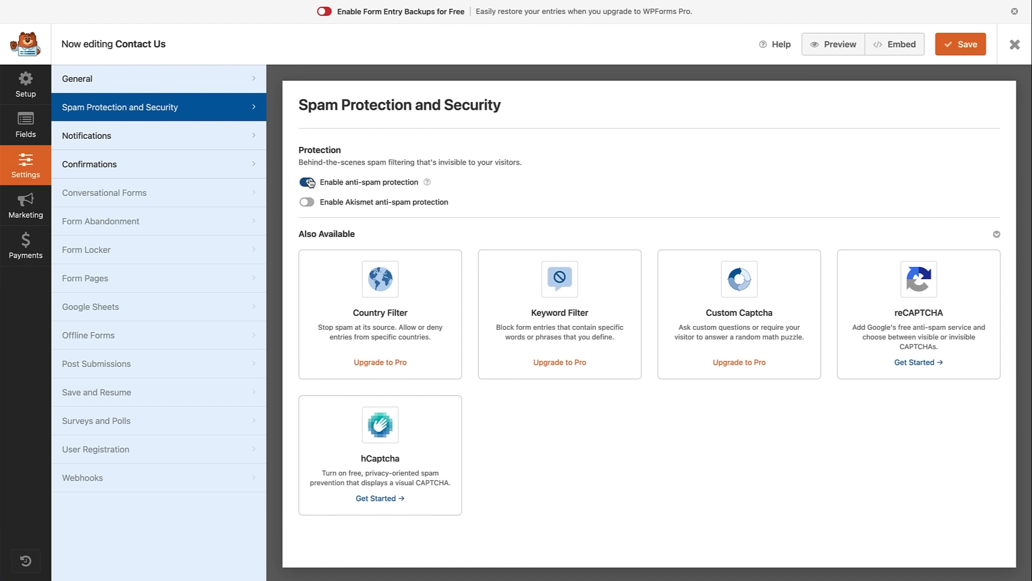
pyautogui.click(176, 140)
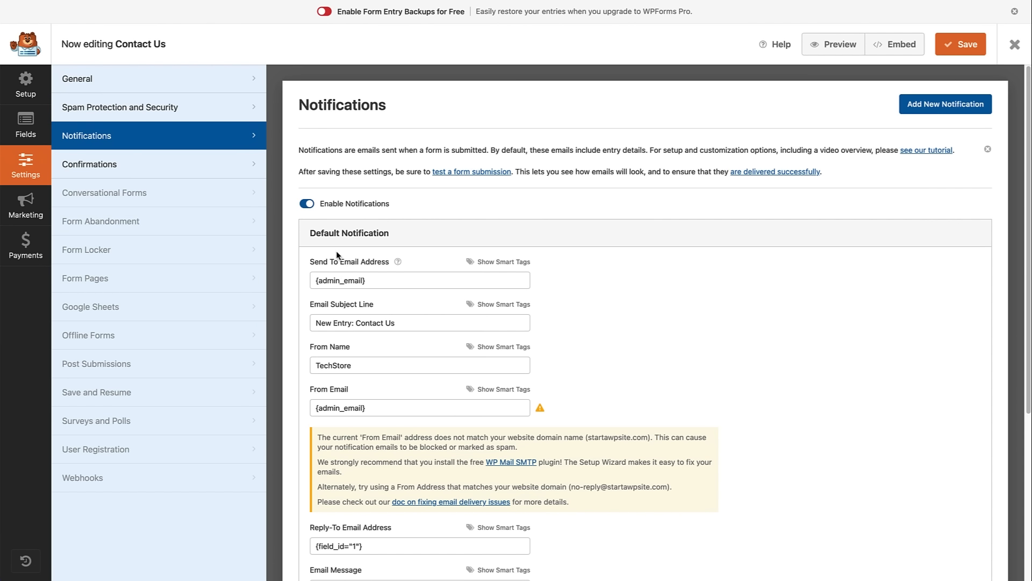
pyautogui.click(222, 171)
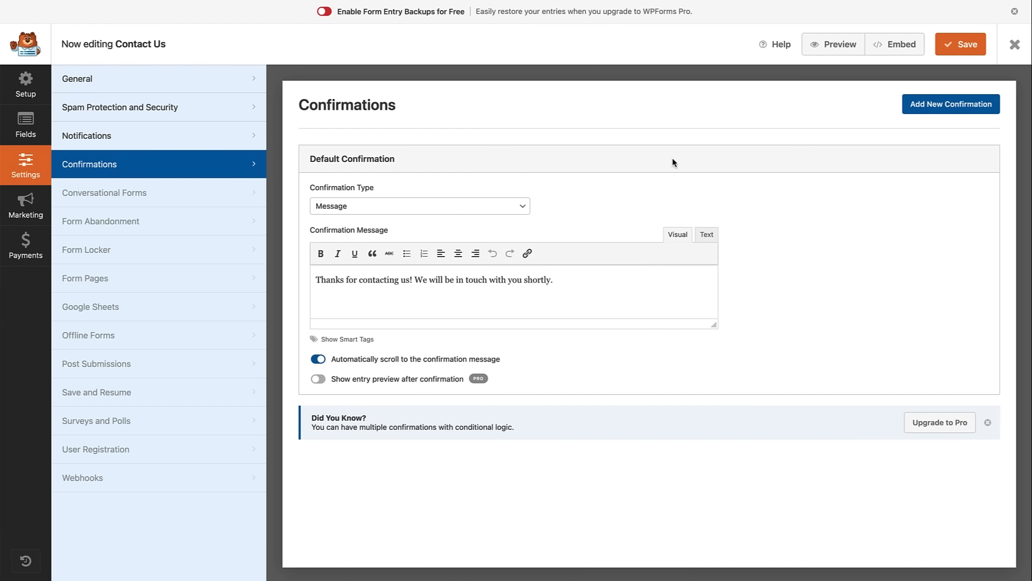
pyautogui.click(968, 52)
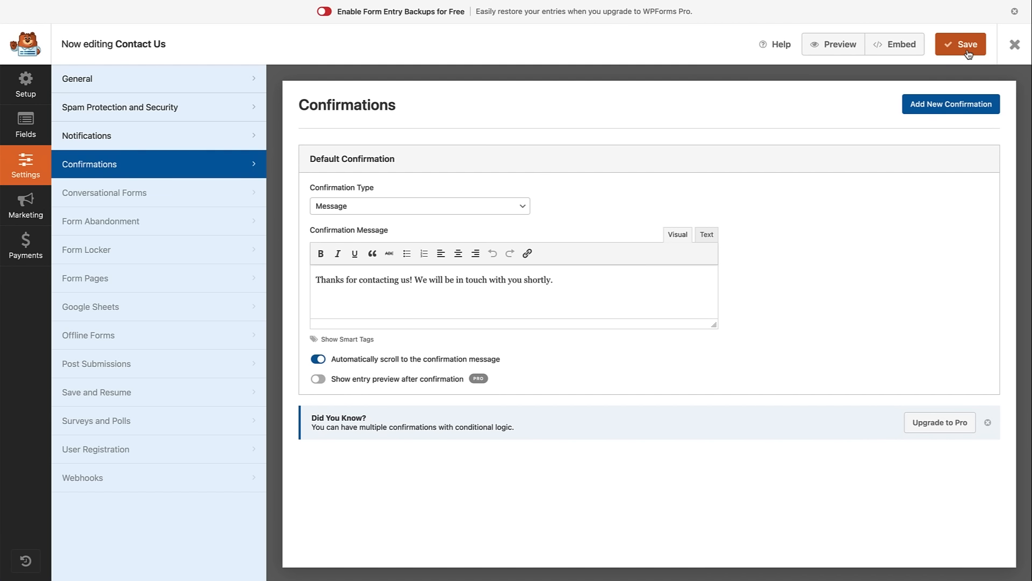
# Leave the form builder and open the Home page for editing at the contact section.
pyautogui.click(1015, 46)
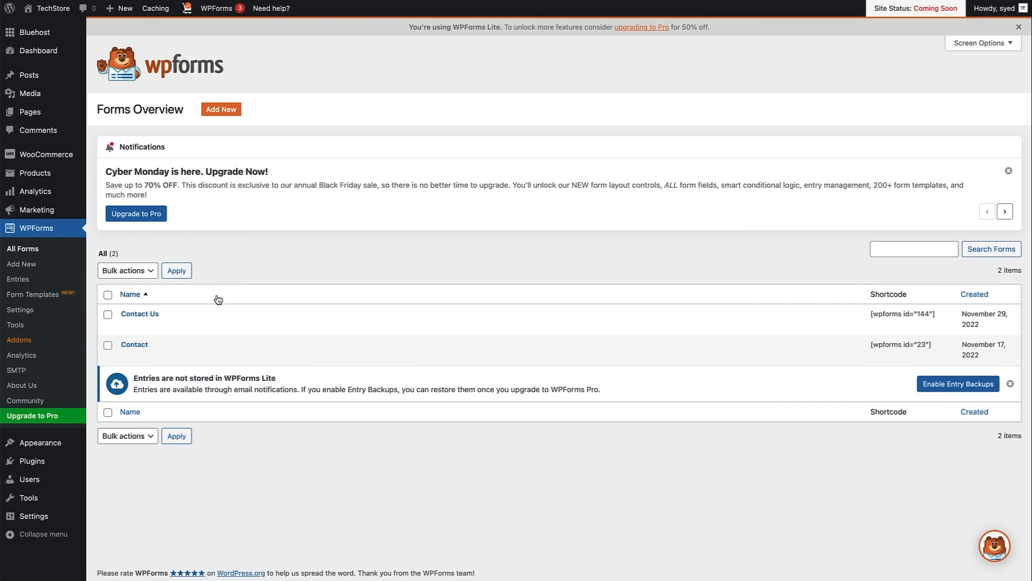
pyautogui.click(38, 117)
pyautogui.click(128, 323)
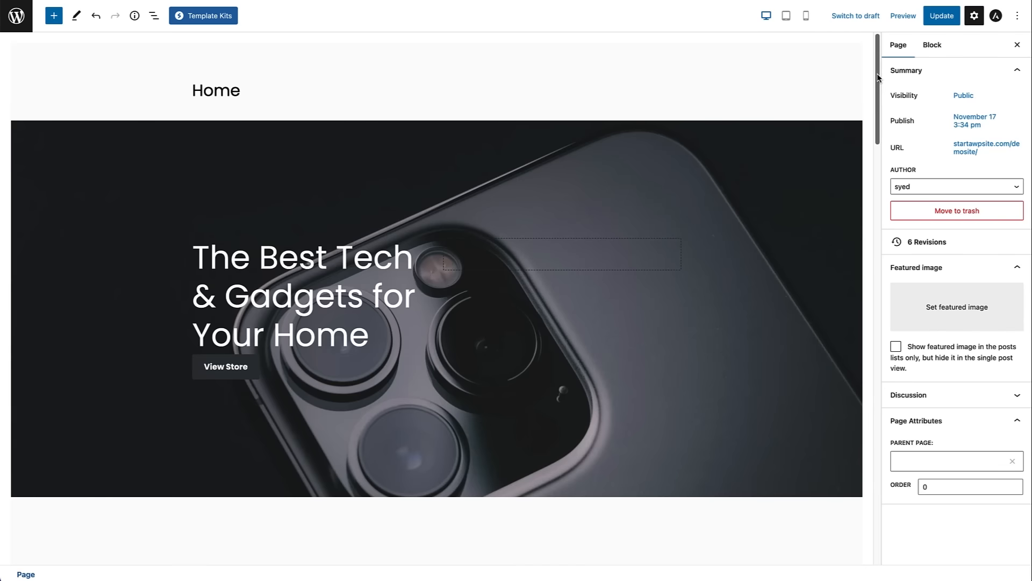
pyautogui.scroll(-15, 860, 264)
pyautogui.scroll(-3, 523, 351)
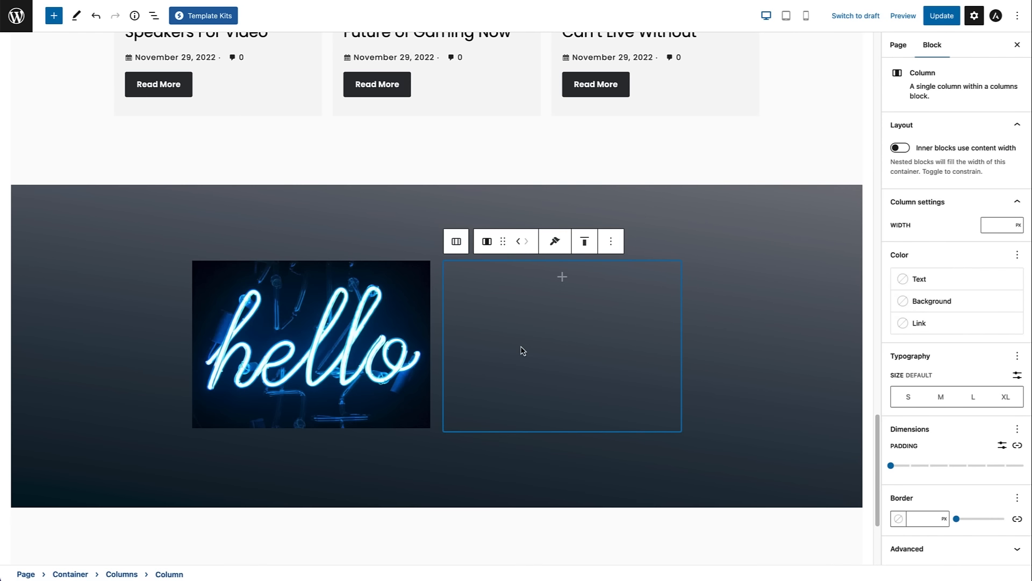
# Insert a WPForms block with the Contact Us form in the empty column beside the "hello" image and update the page.
pyautogui.click(562, 278)
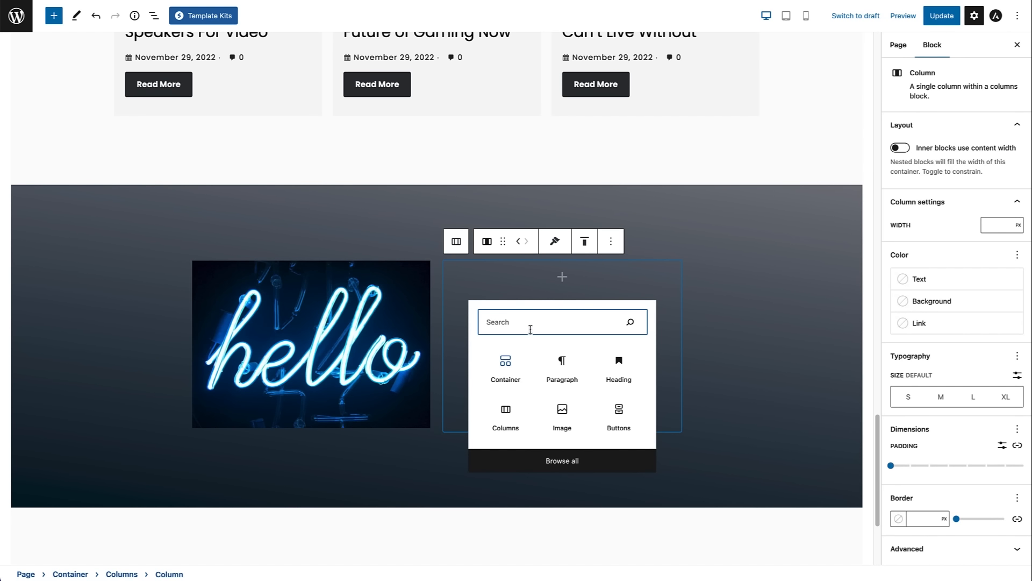
pyautogui.write('wpforms')
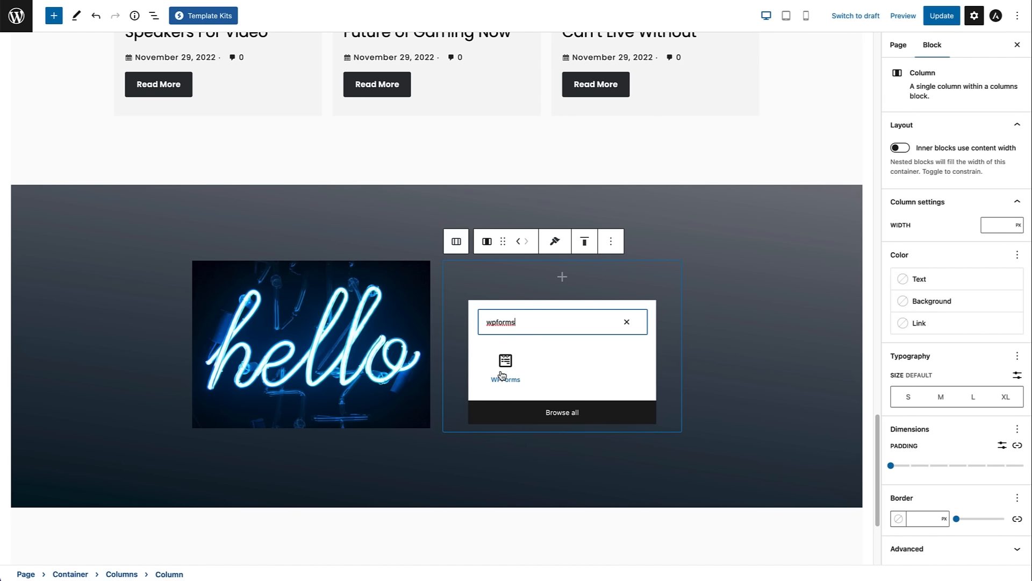
pyautogui.click(502, 370)
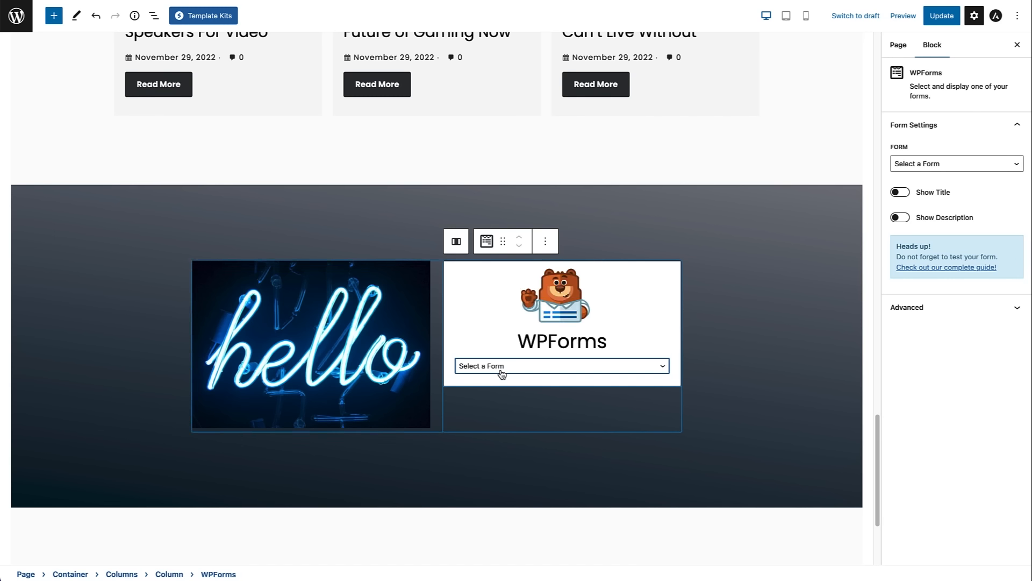
pyautogui.click(533, 367)
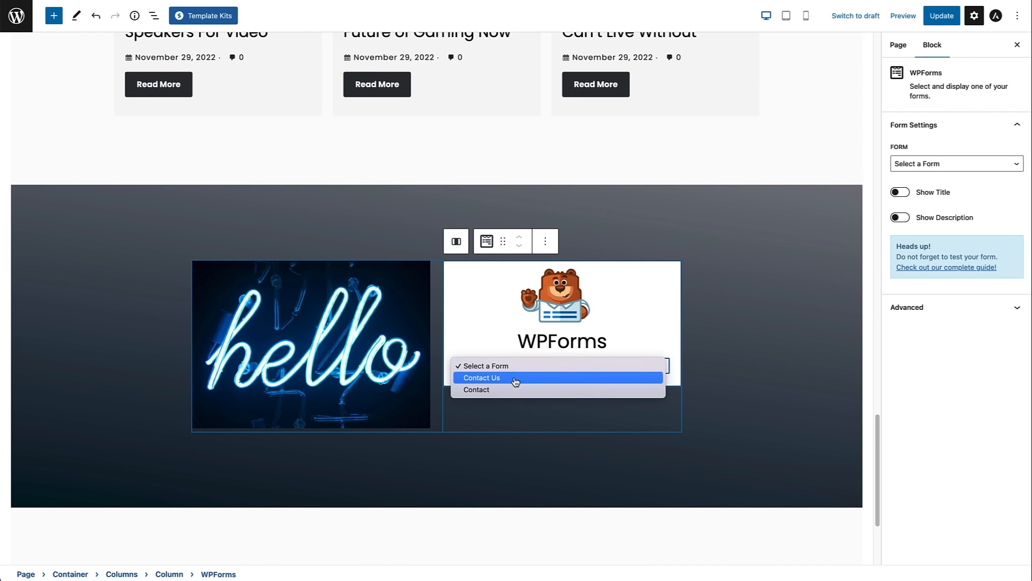
pyautogui.click(515, 378)
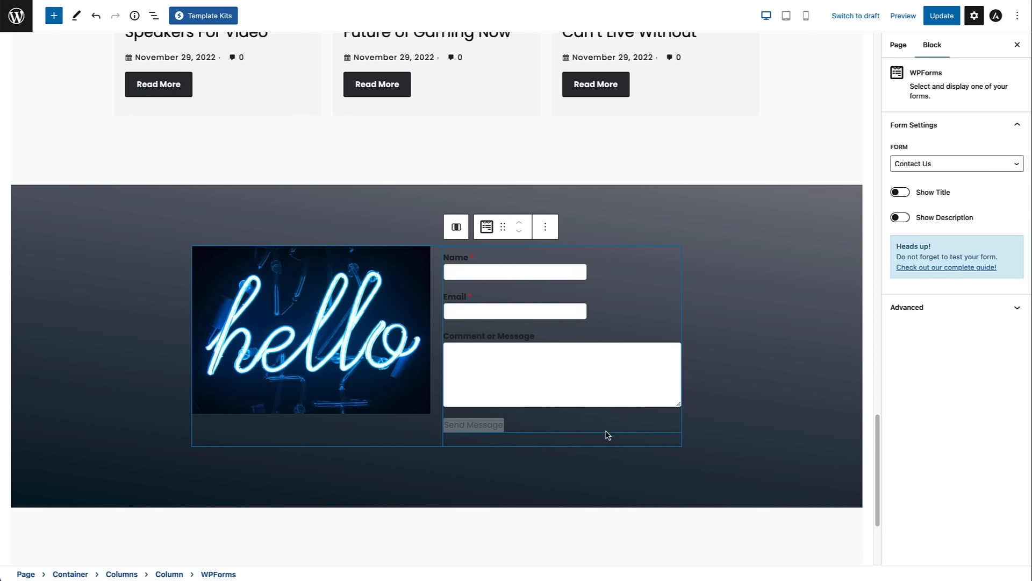
pyautogui.click(934, 18)
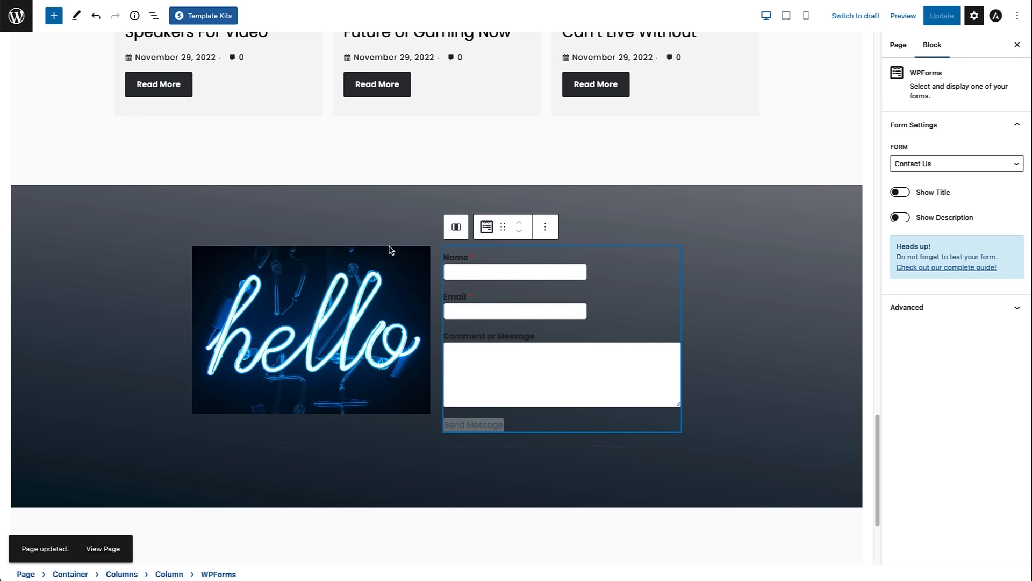
# Add a heading reading "Send us a message" and place it above the contact form in the same column.
pyautogui.click(52, 16)
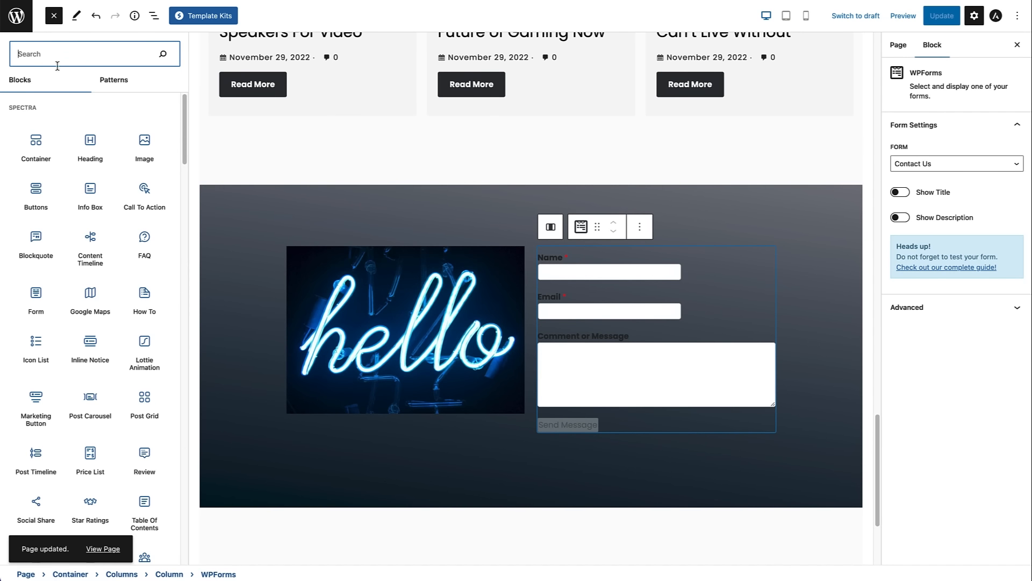
pyautogui.write('heading')
pyautogui.click(34, 110)
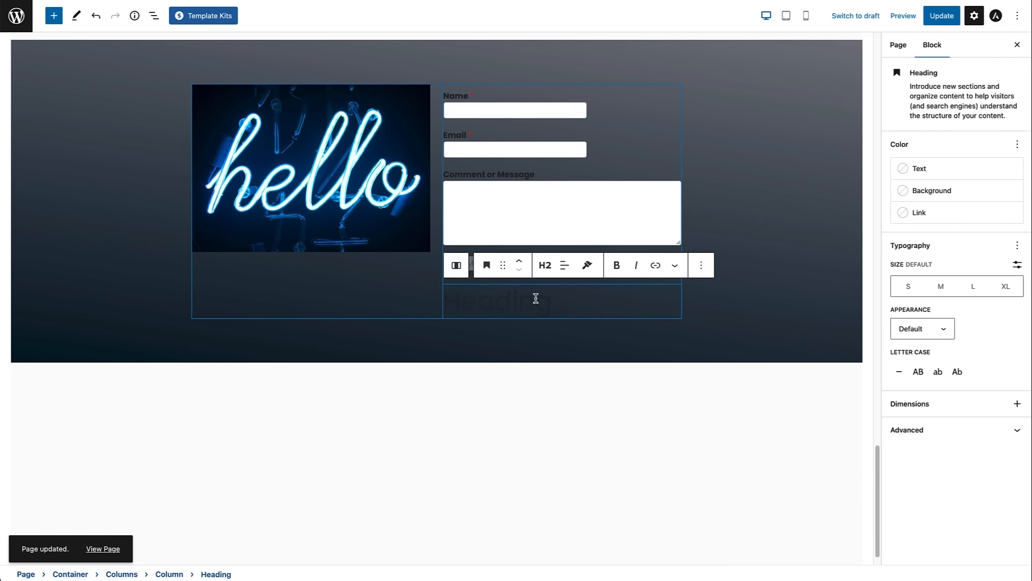
pyautogui.write('Send us a message')
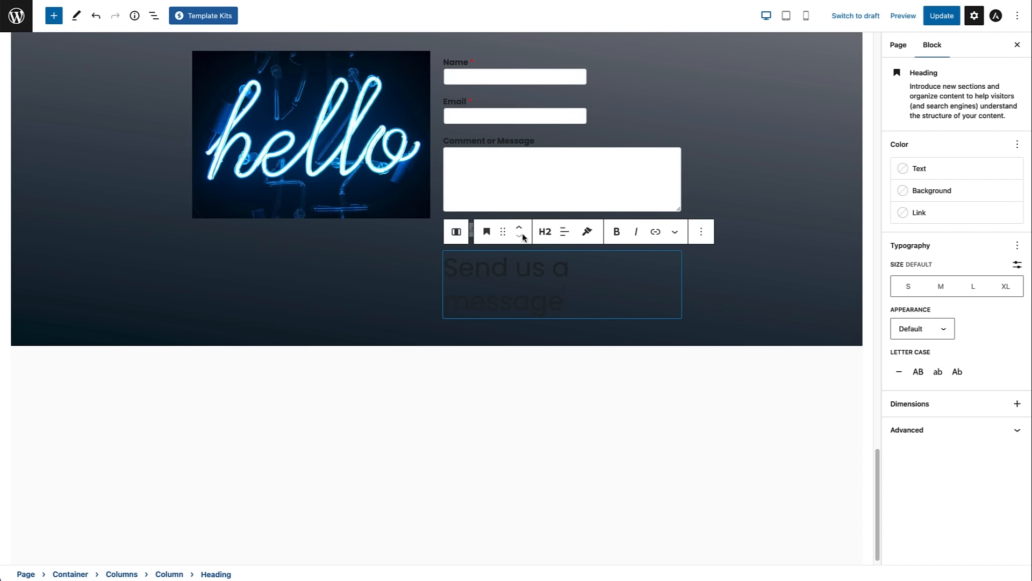
pyautogui.click(520, 222)
# Change the "Send us a message" heading to level H4 with white theme-colour text.
pyautogui.click(544, 227)
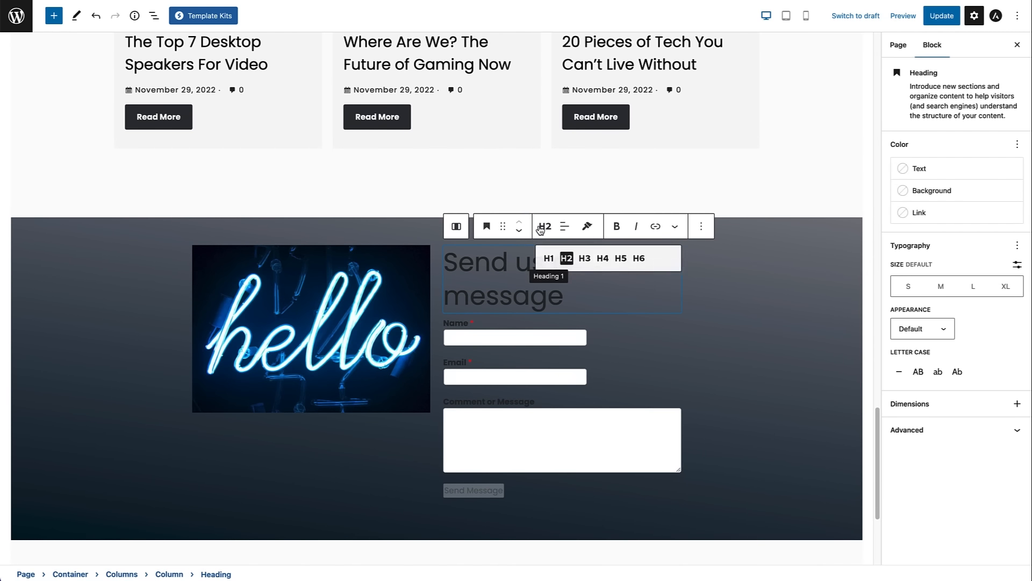
pyautogui.click(609, 258)
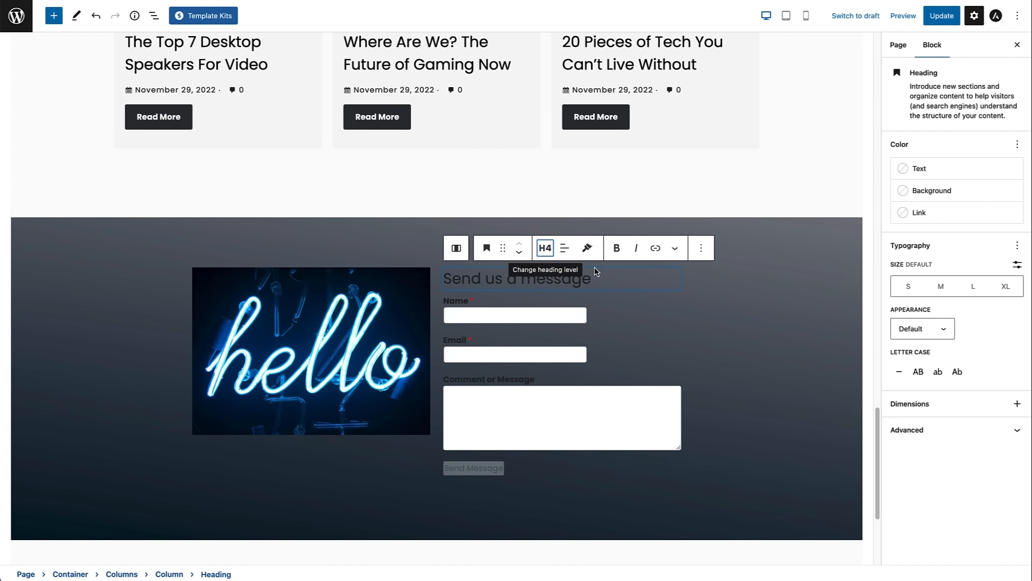
pyautogui.click(923, 176)
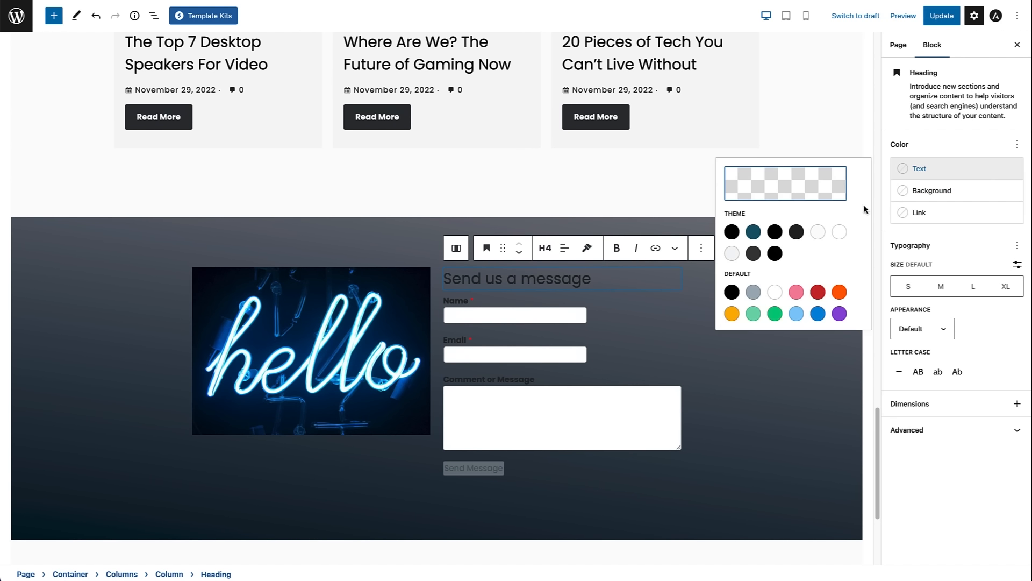
pyautogui.click(839, 232)
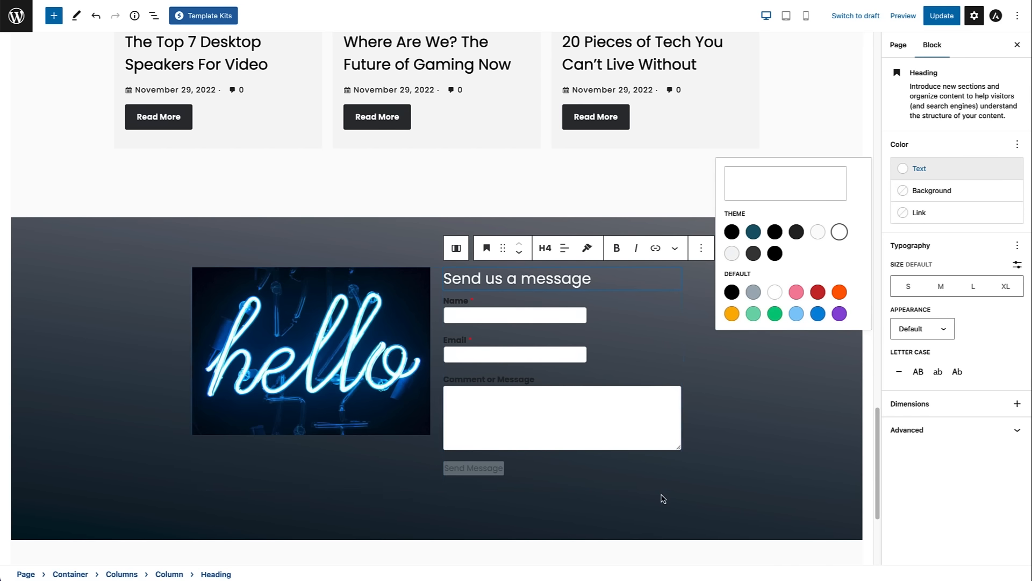
# Update the Home page and open its preview in a new tab.
pyautogui.click(945, 167)
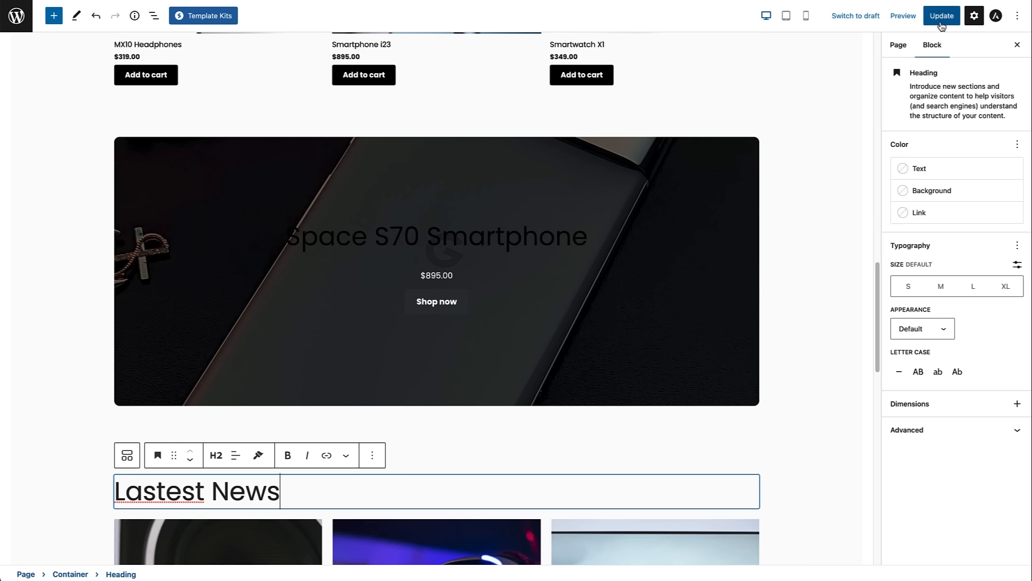
pyautogui.click(941, 20)
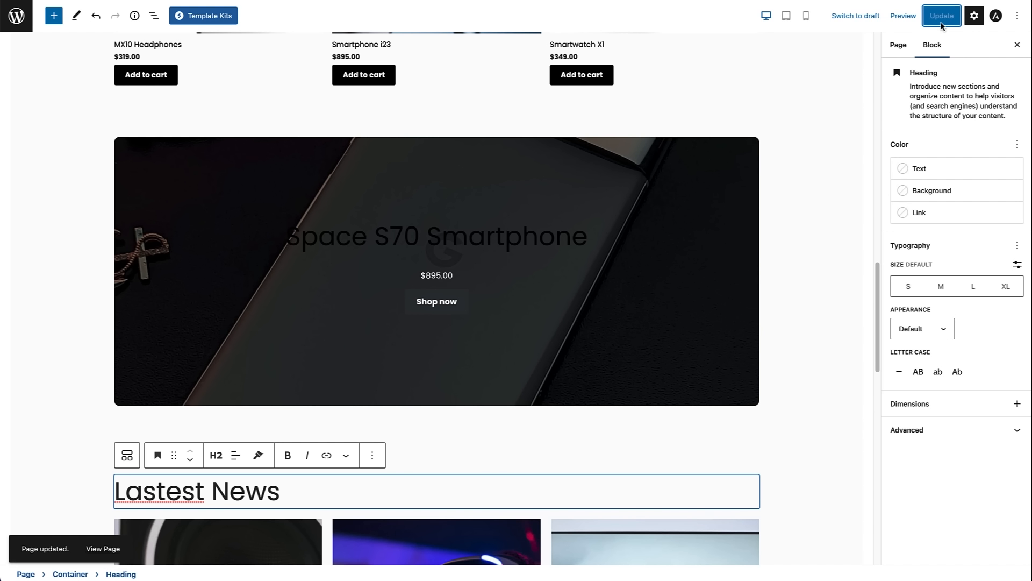
pyautogui.click(903, 21)
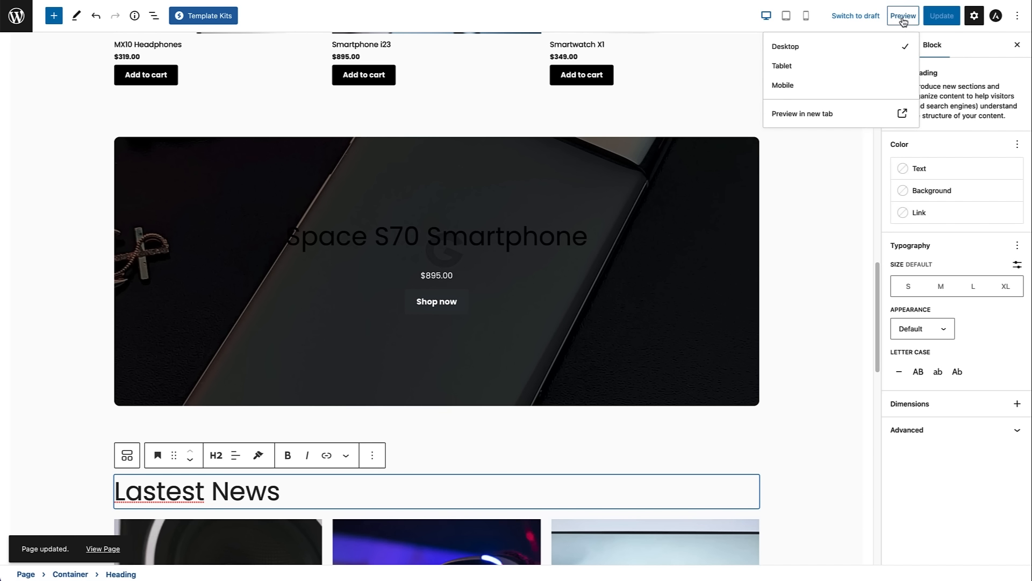
pyautogui.click(800, 115)
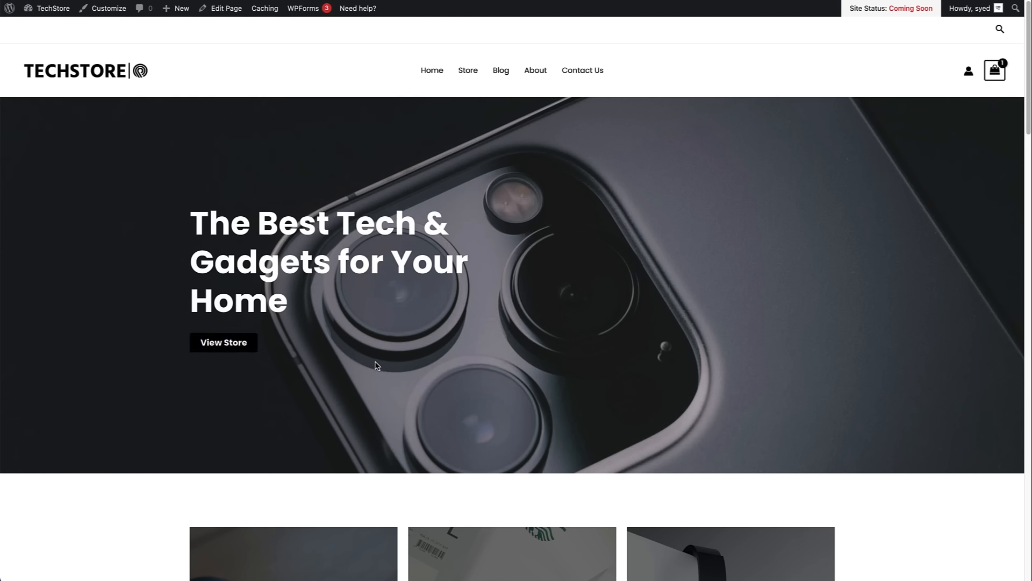
# Review the published Home page from the hero banner through the categories, featured products and news to the contact section.
pyautogui.moveTo(1027, 118); pyautogui.dragTo(1027, 192)
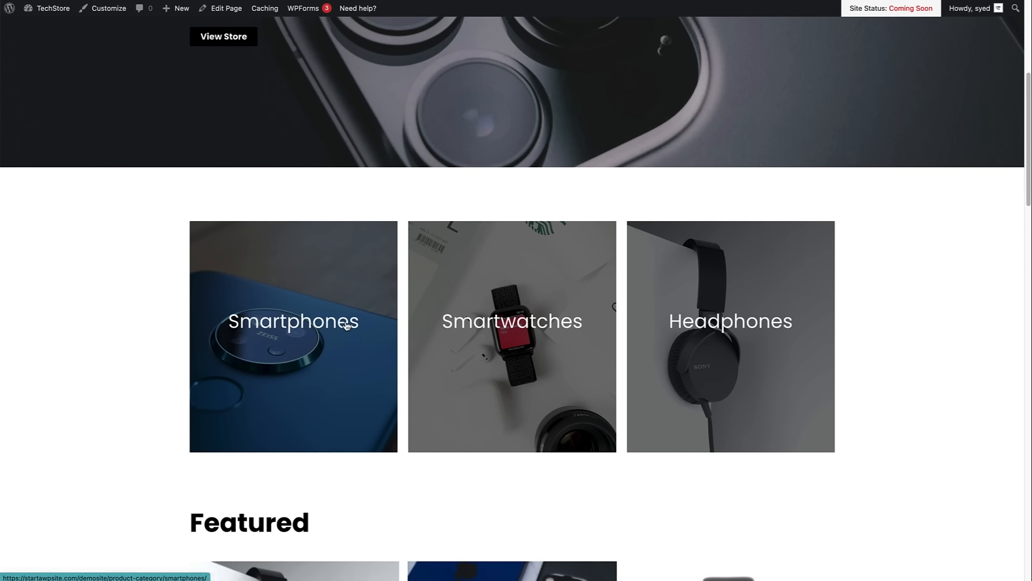
pyautogui.moveTo(1029, 192); pyautogui.dragTo(1021, 272)
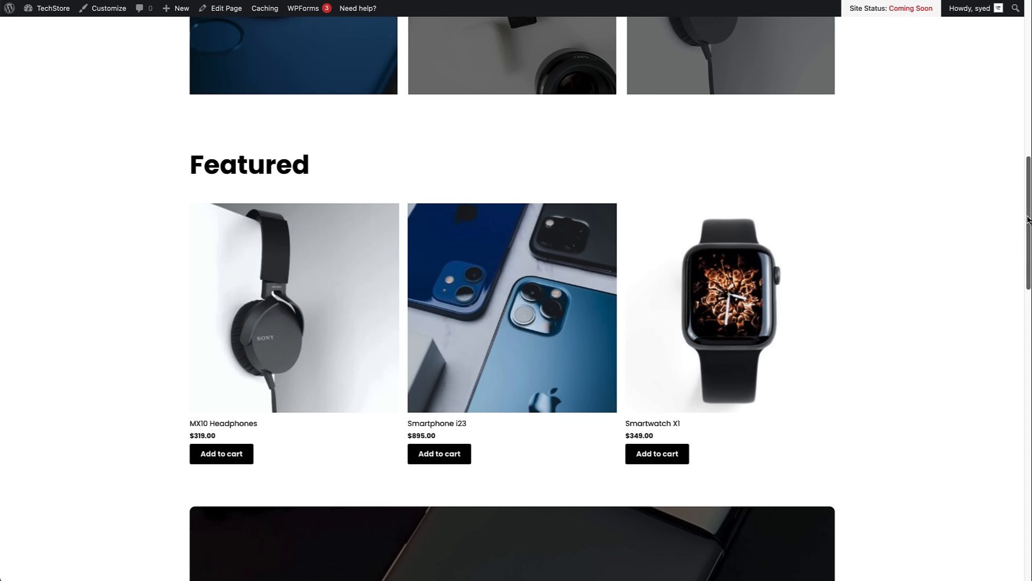
pyautogui.moveTo(1029, 222); pyautogui.dragTo(1010, 297)
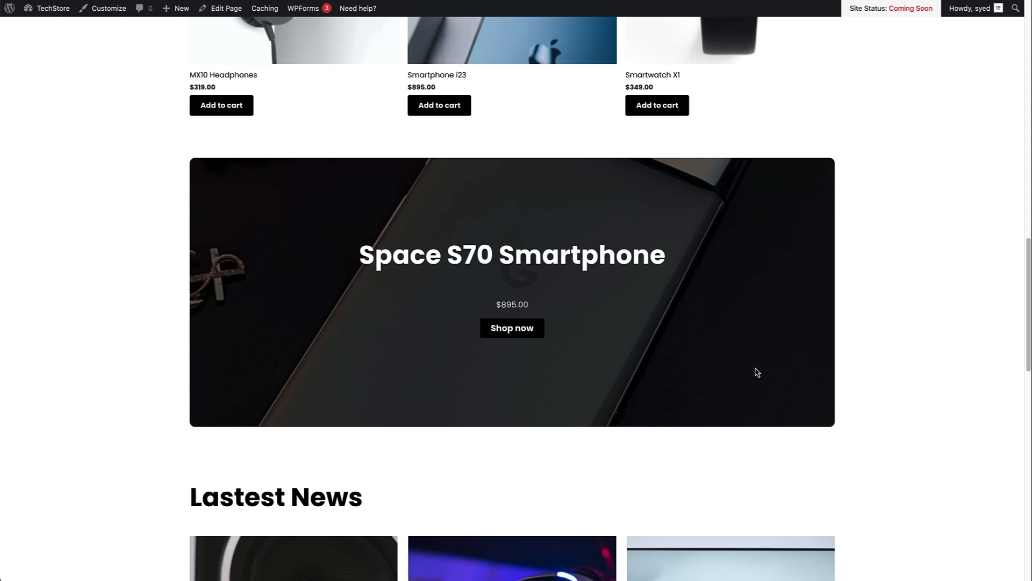
pyautogui.scroll(-7, 677, 410)
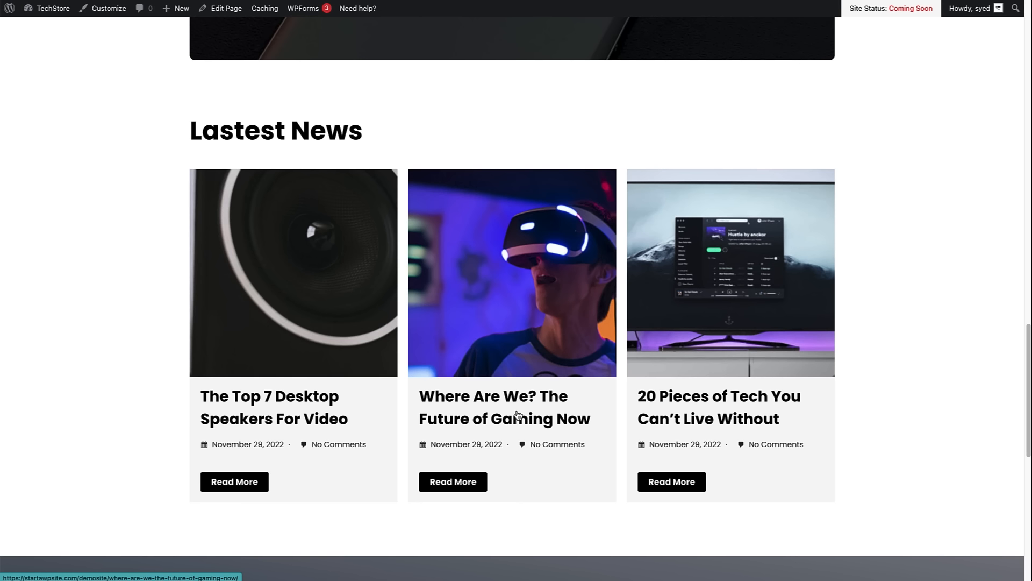
pyautogui.moveTo(1029, 369); pyautogui.dragTo(1005, 461)
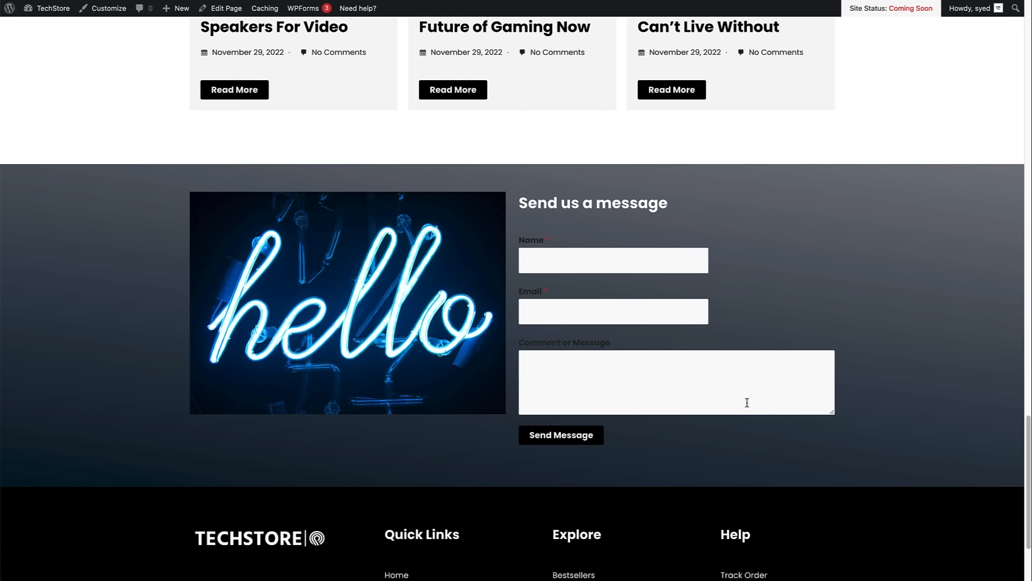
pyautogui.moveTo(1028, 460); pyautogui.dragTo(1027, 46)
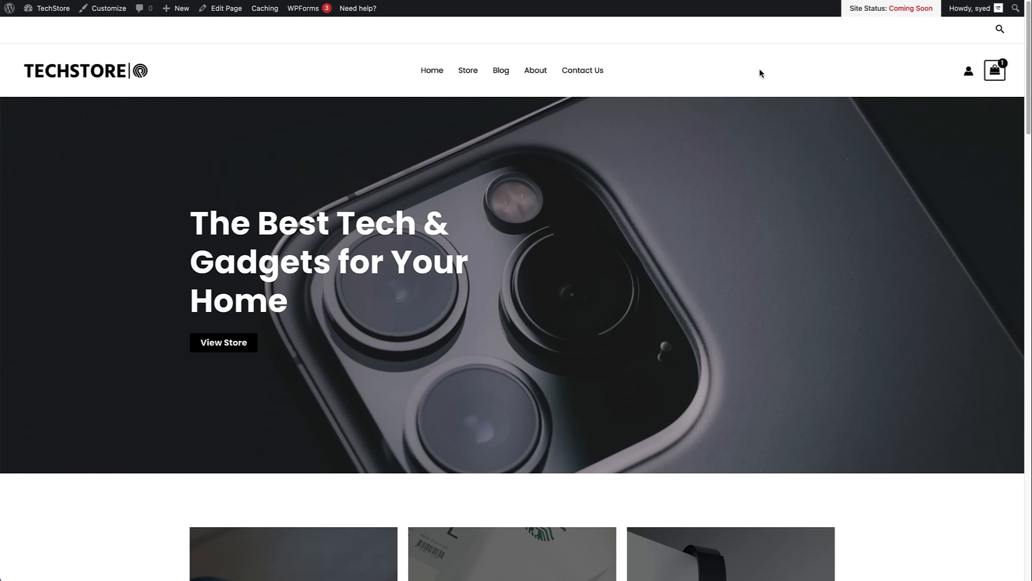
# Check the site's Store page and look through the posts on the Blog page.
pyautogui.click(467, 71)
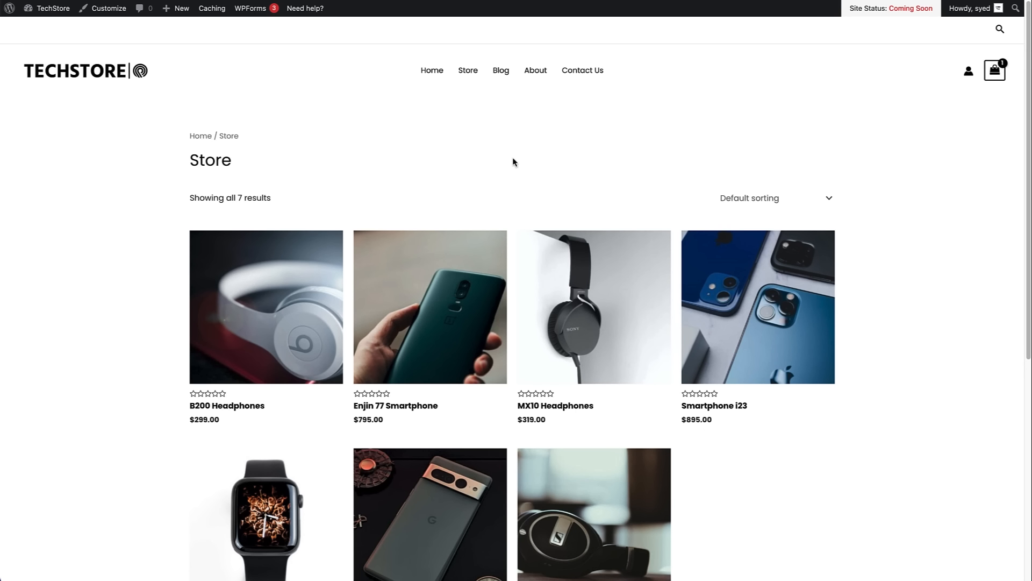
pyautogui.click(507, 78)
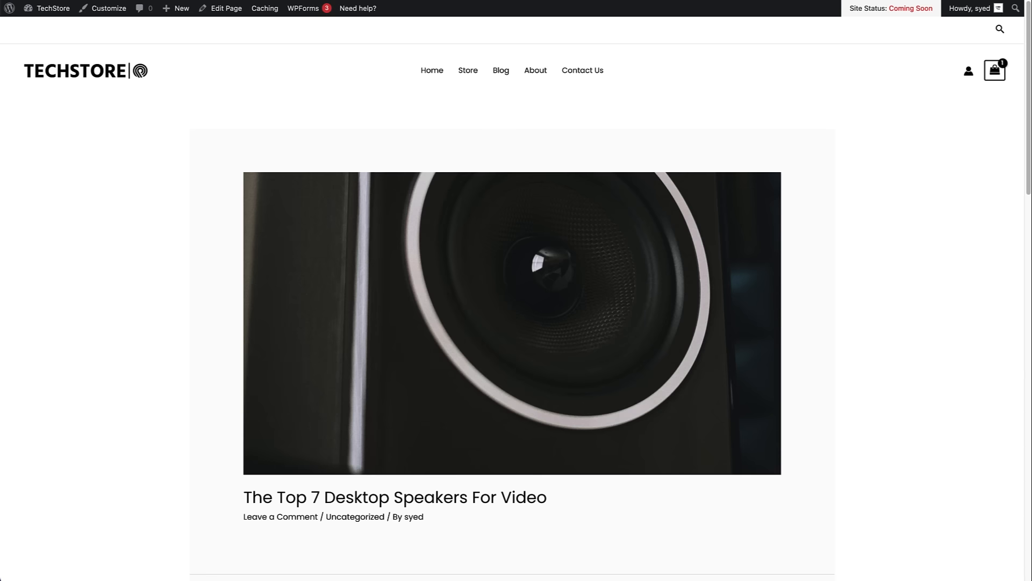
pyautogui.scroll(-3, 1017, 124)
pyautogui.scroll(-12, 1018, 123)
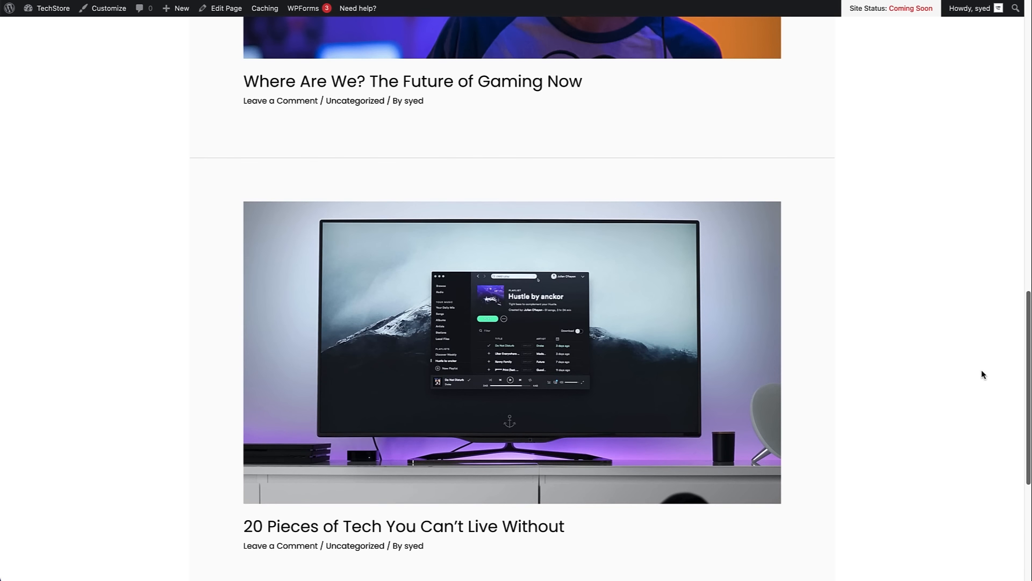
pyautogui.scroll(14, 982, 373)
# Open the B200 Headphones product from the store and add one to the cart.
pyautogui.click(469, 71)
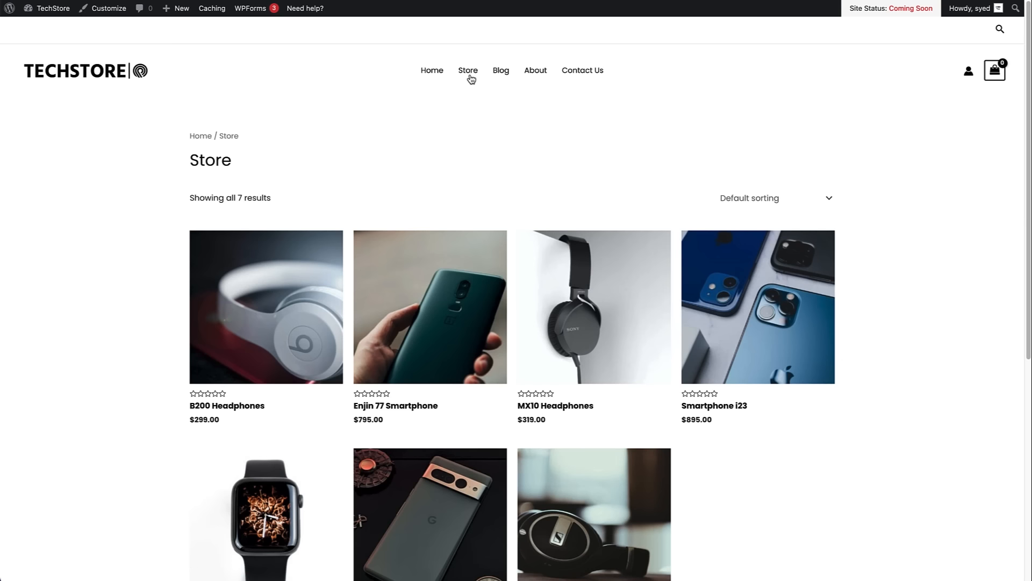
pyautogui.click(320, 297)
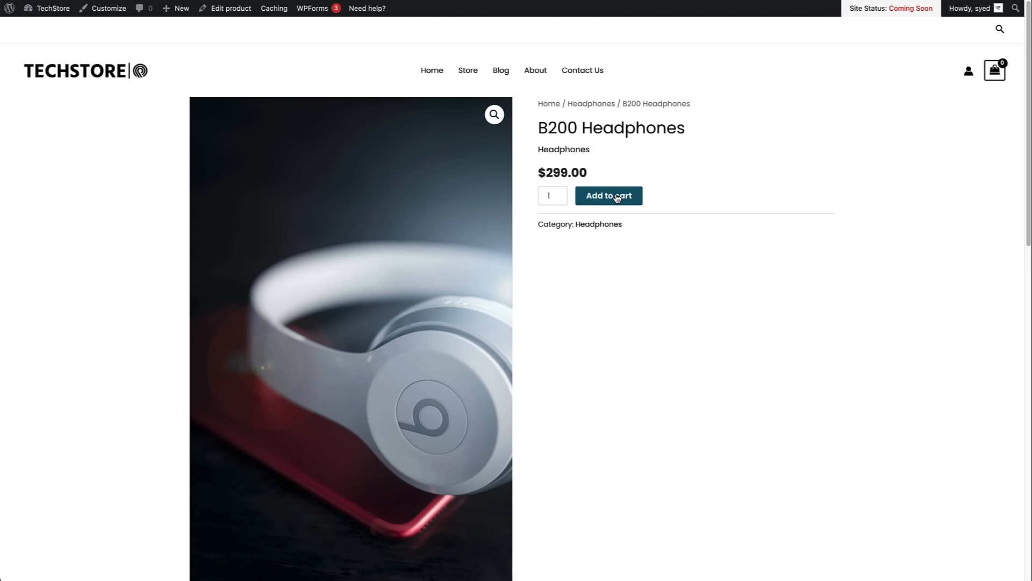
pyautogui.click(617, 197)
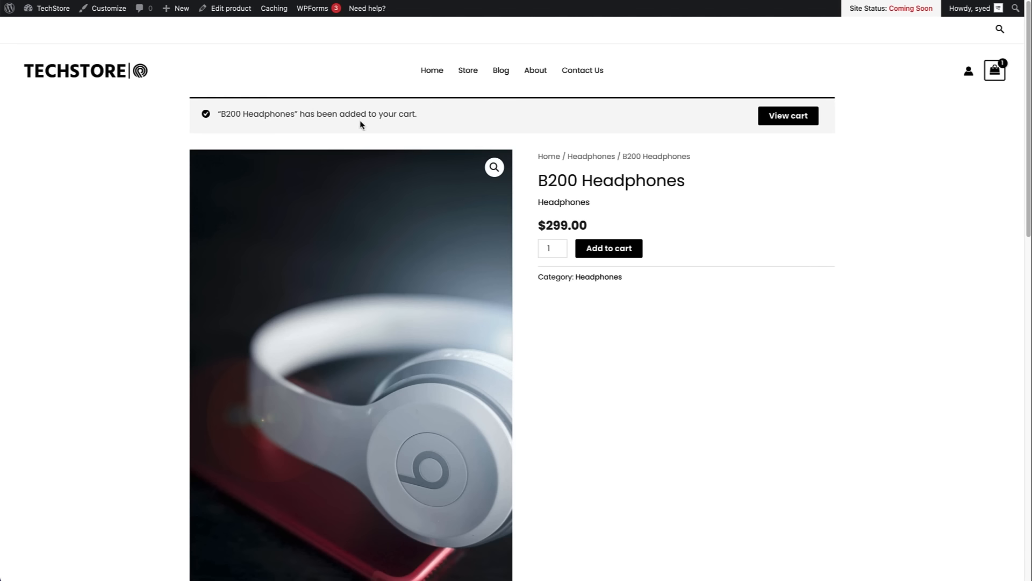
# View the cart with the B200 Headphones and proceed to checkout to examine the billing details and payment options.
pyautogui.click(995, 73)
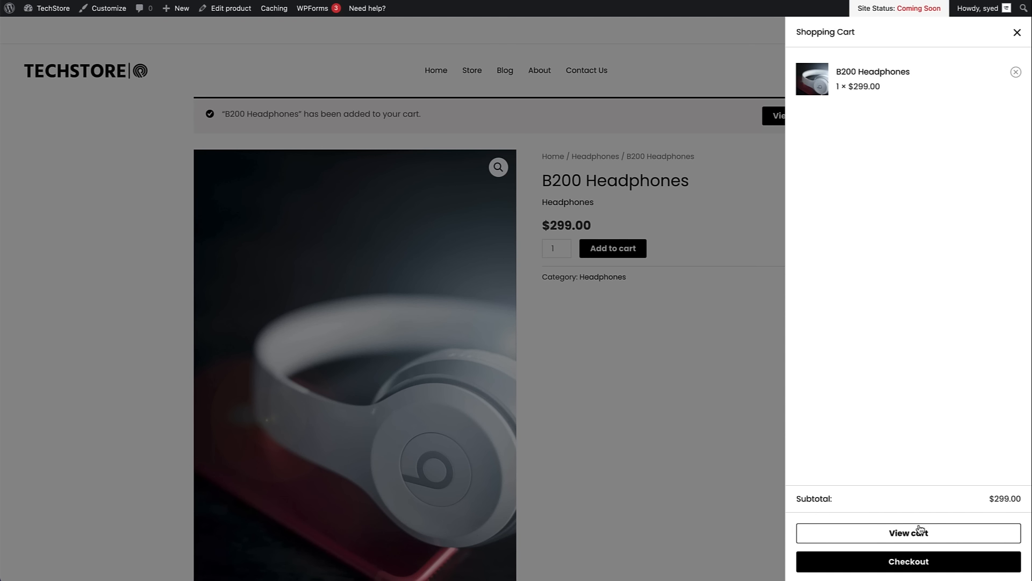
pyautogui.click(908, 540)
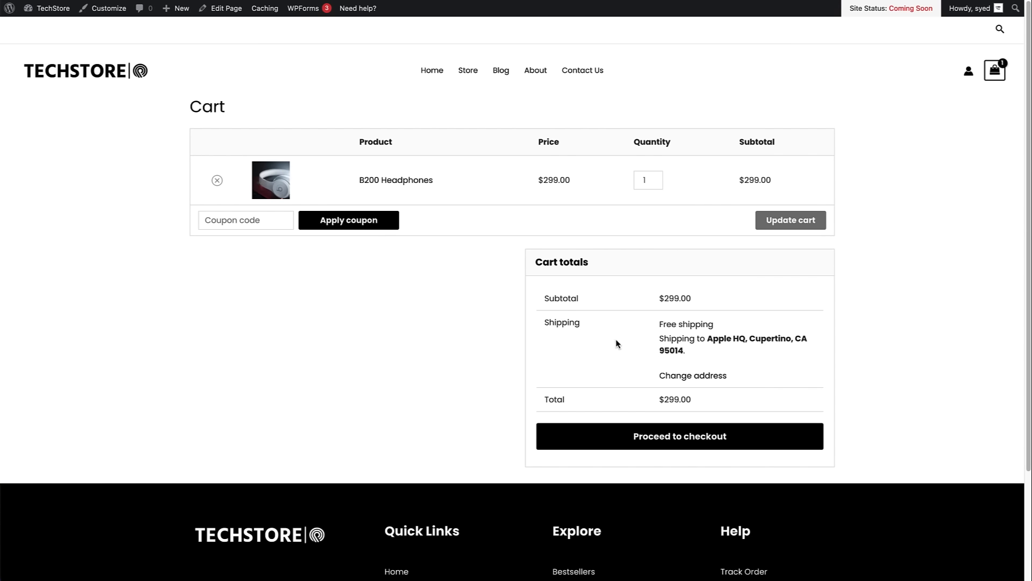
pyautogui.click(682, 440)
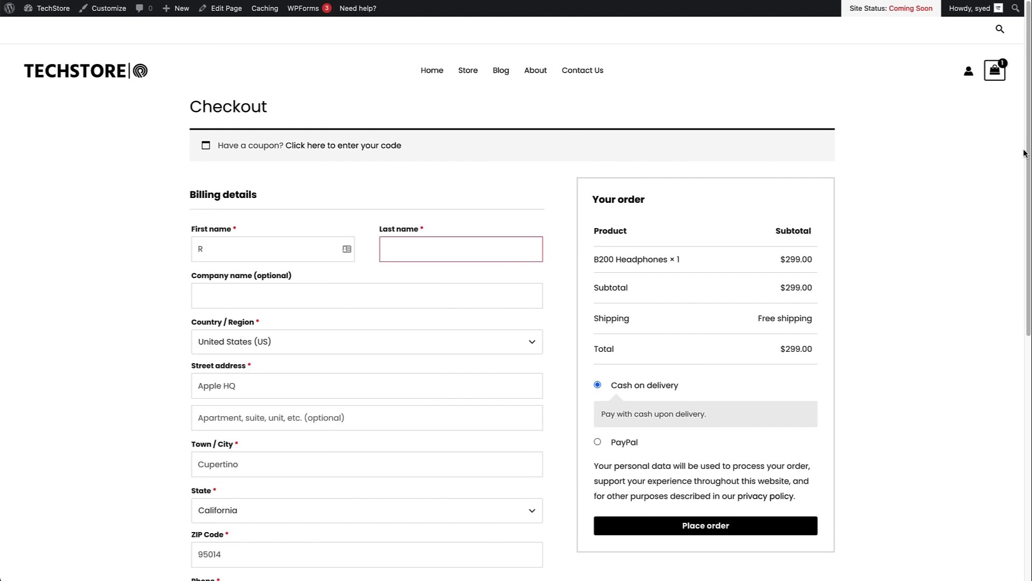
pyautogui.moveTo(1024, 154)
pyautogui.mouseDown()
pyautogui.moveTo(1012, 297)
pyautogui.moveTo(1006, 158)
pyautogui.mouseUp()
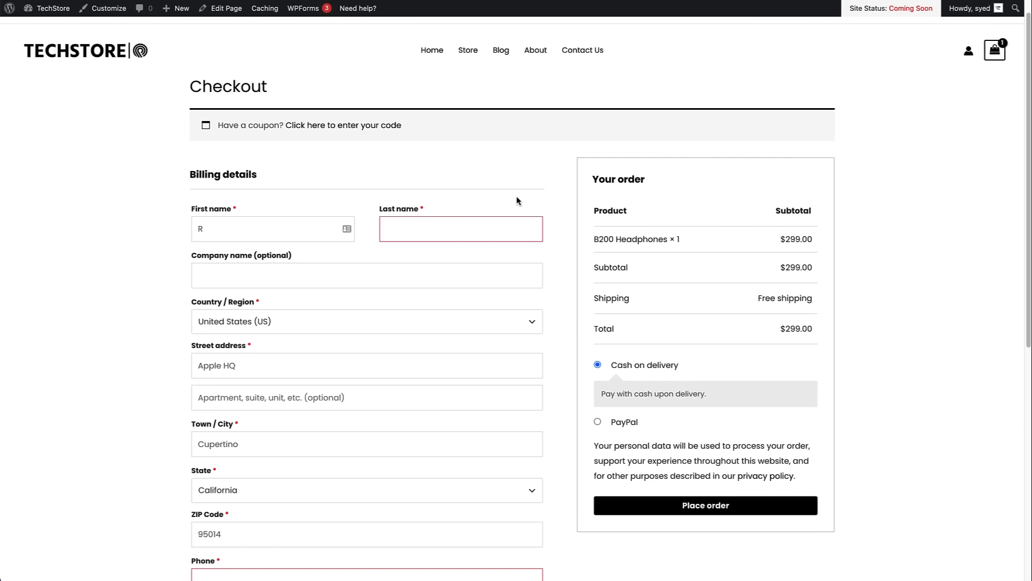